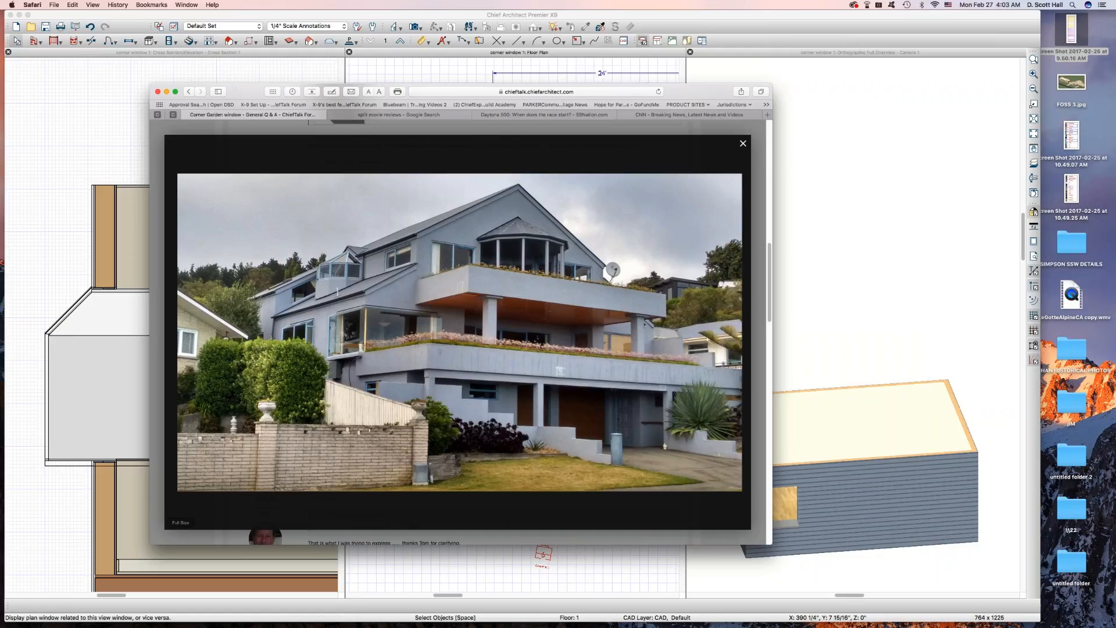
Review the Corner Garden window forum topic, its replies and the attached reference images
drag(1115, 126, 314, 126)
scroll(440, 263, up, 20)
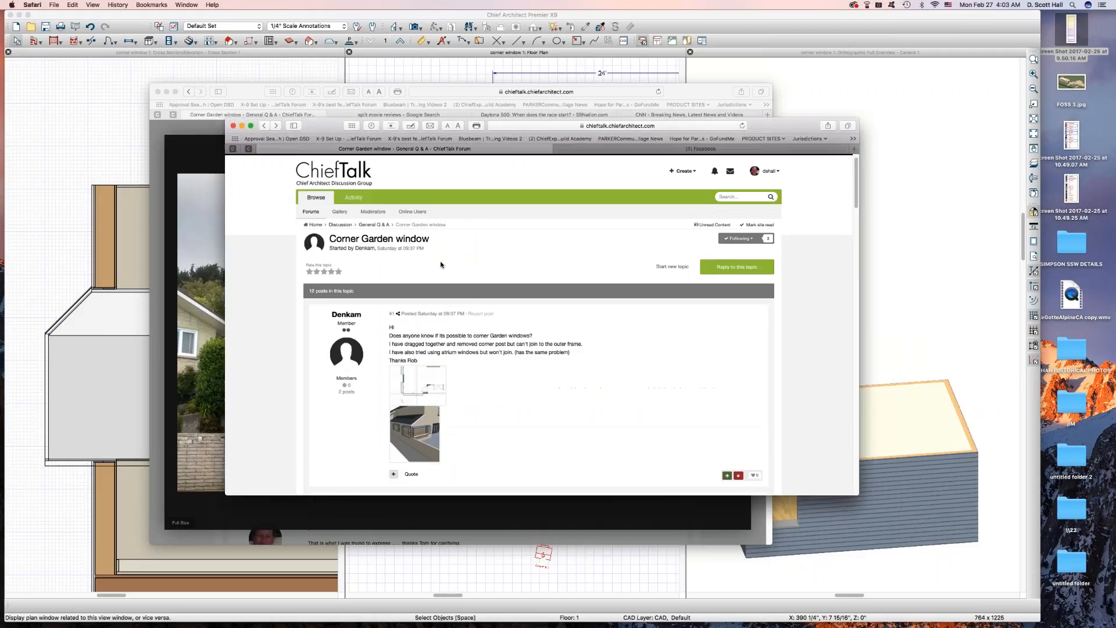
scroll(441, 263, down, 8)
scroll(440, 262, down, 10)
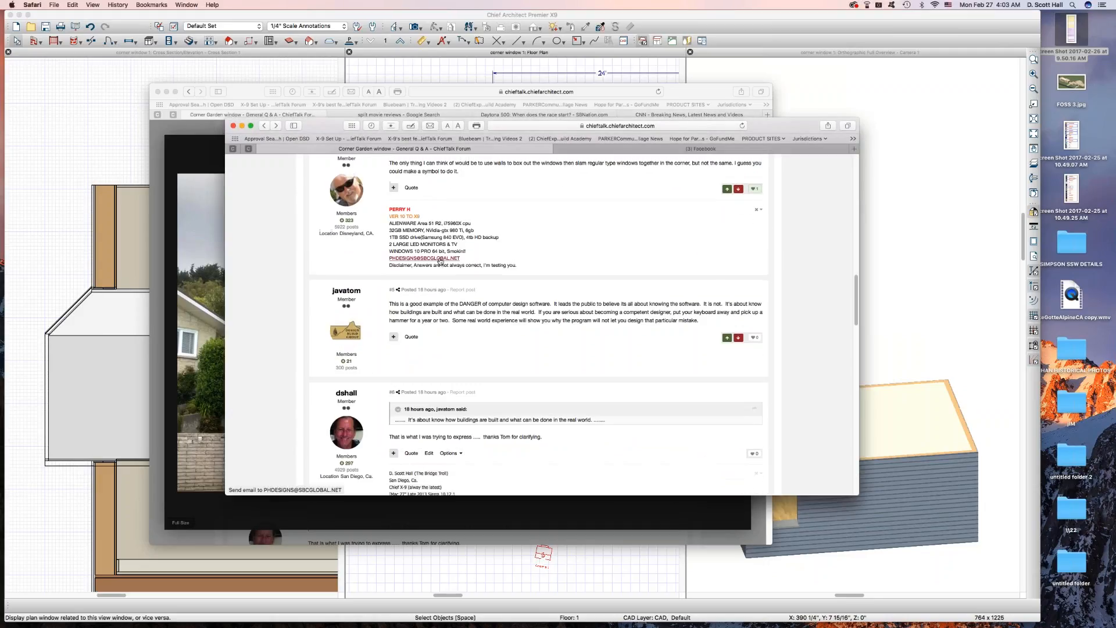
scroll(440, 259, up, 10)
scroll(439, 259, up, 5)
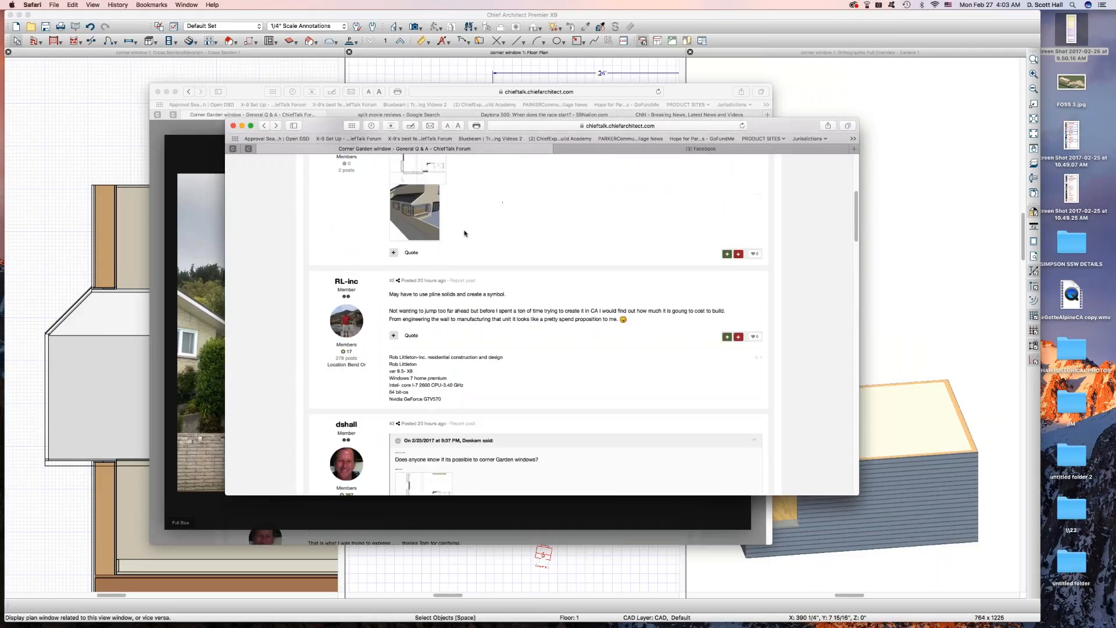
drag(797, 126, 790, 124)
drag(679, 114, 0, 111)
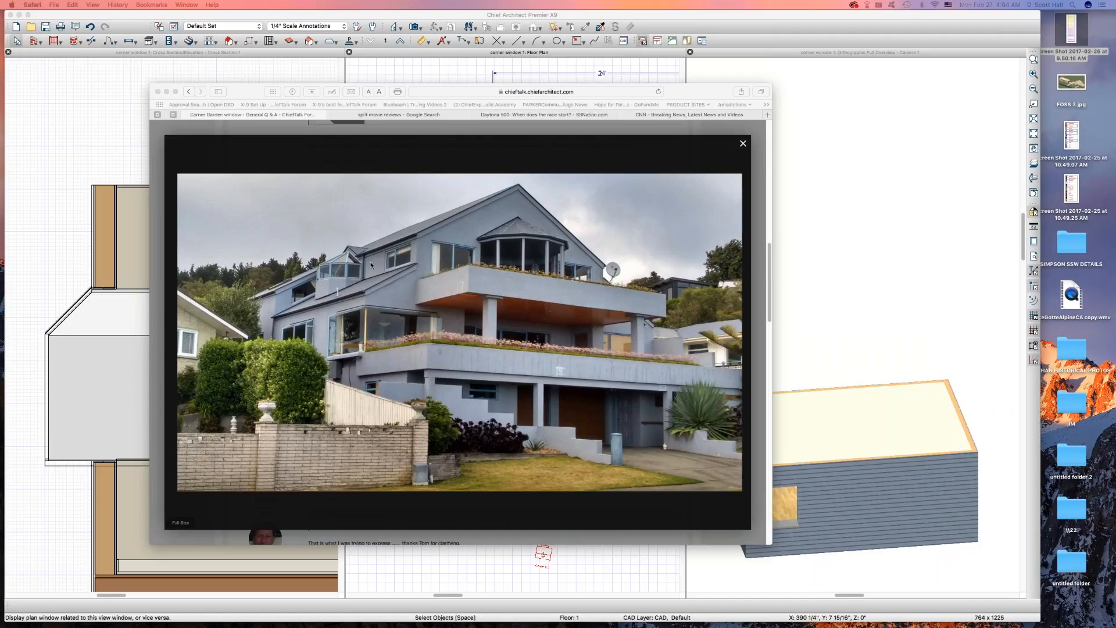
Switch to Chief Architect and inspect the corner garden window from outside in the 3D overview, selecting its molding polyline
click(249, 89)
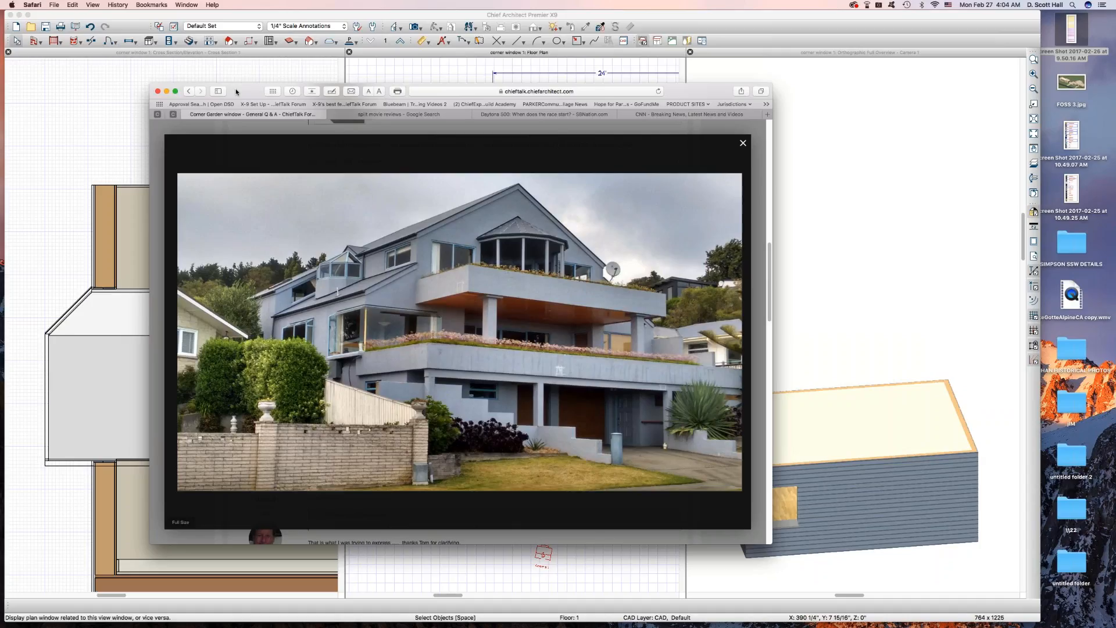
drag(235, 88, 0, 136)
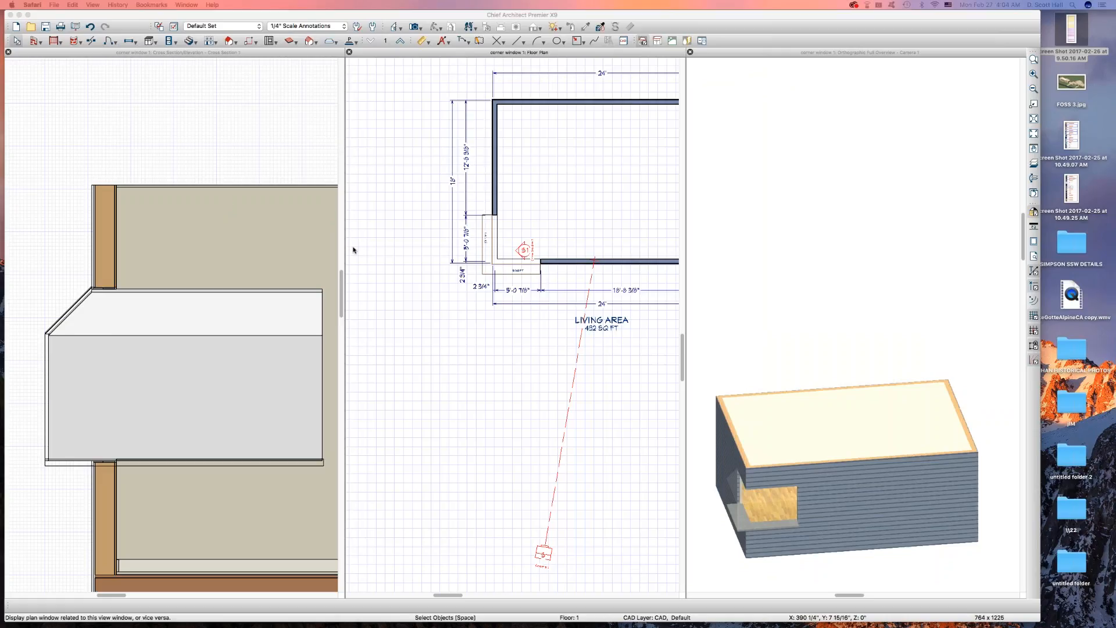
click(810, 439)
scroll(811, 438, down, 3)
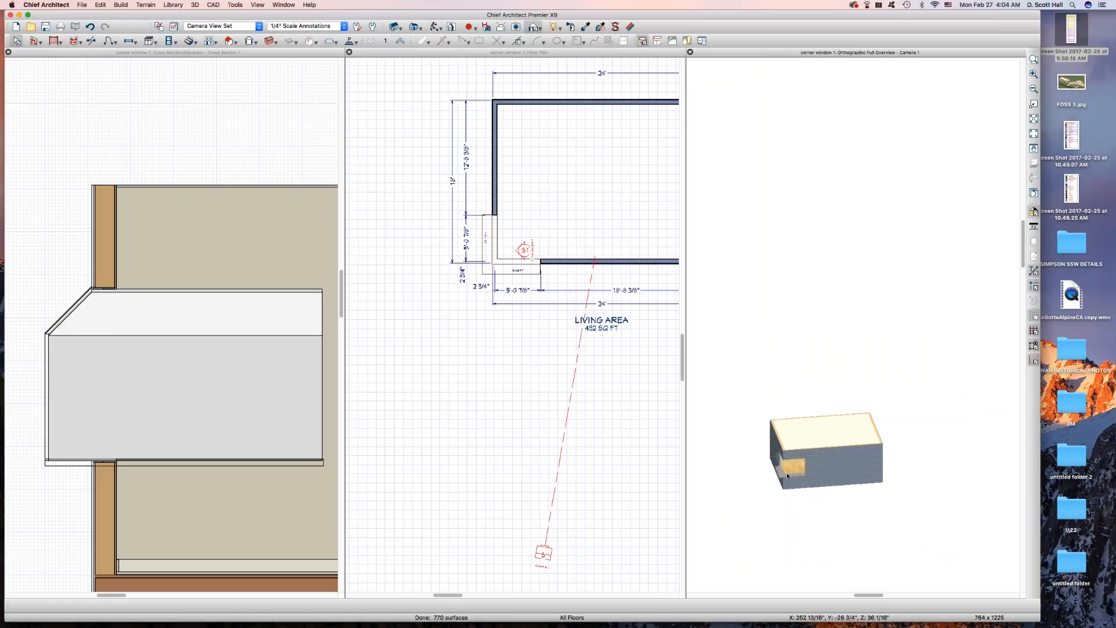
key(o)
drag(786, 474, 836, 482)
scroll(810, 499, up, 5)
scroll(804, 491, down, 5)
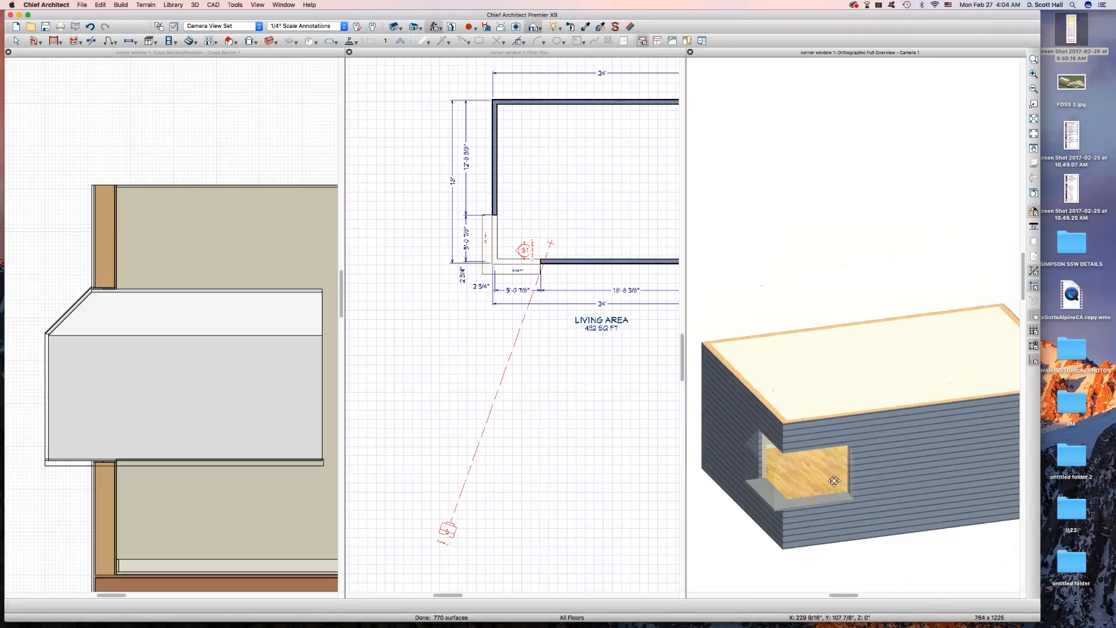
key(space)
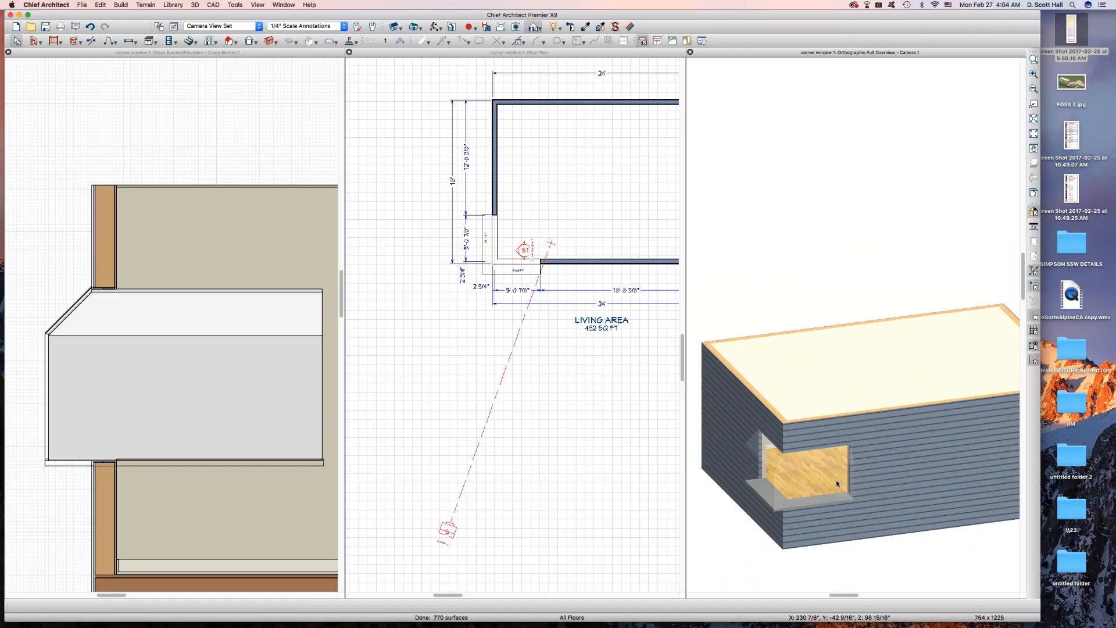
click(836, 482)
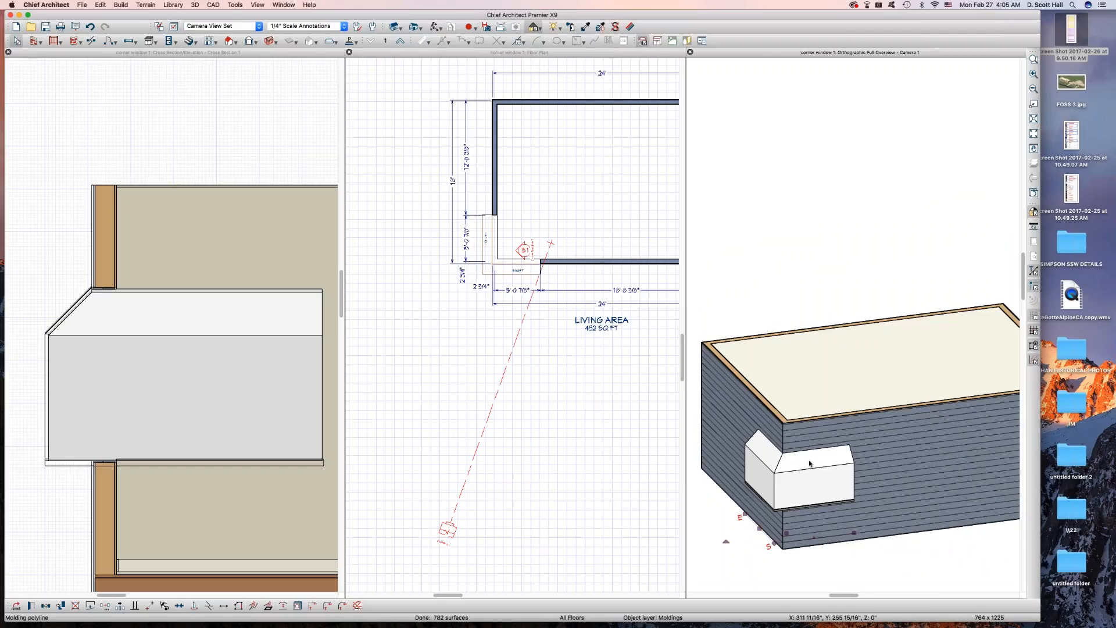
Turn off Ceiling Over This Room for the living area room
click(561, 196)
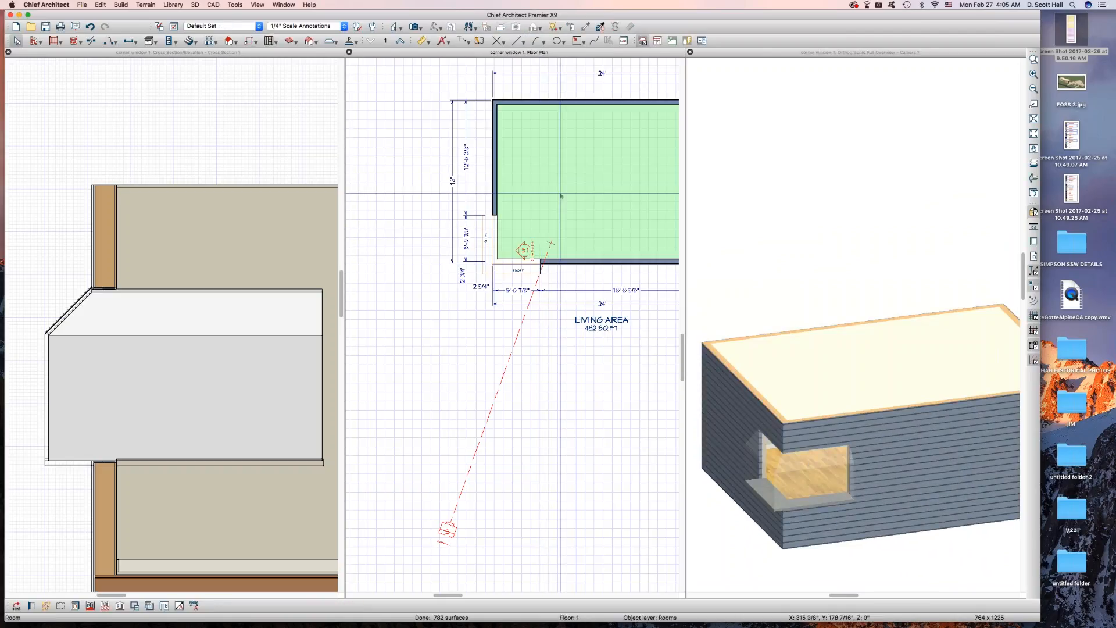
double_click(651, 137)
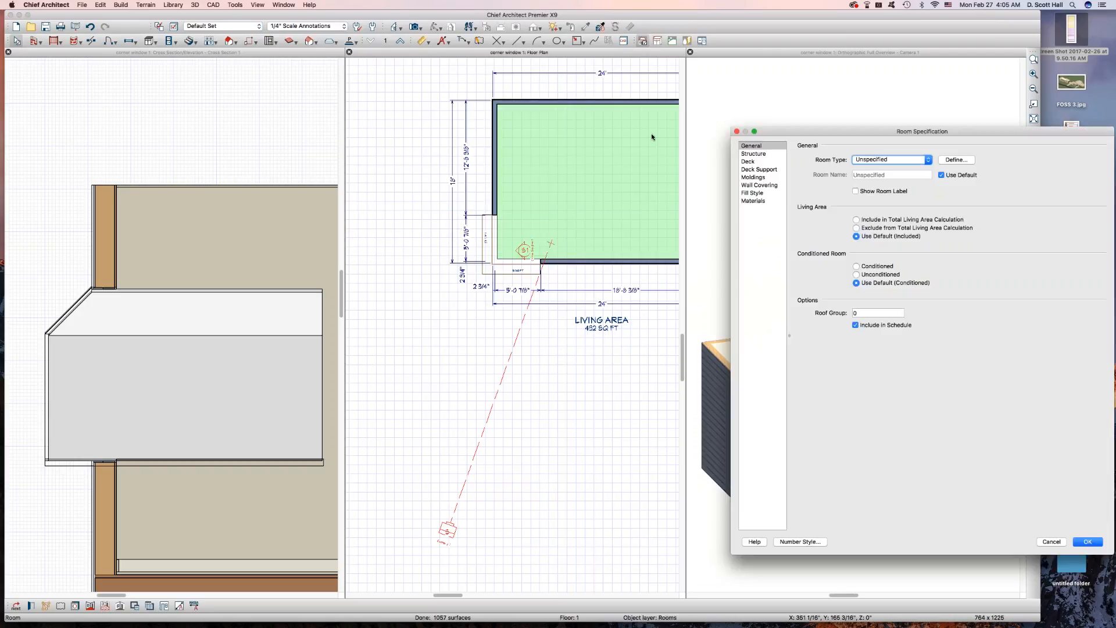
click(756, 154)
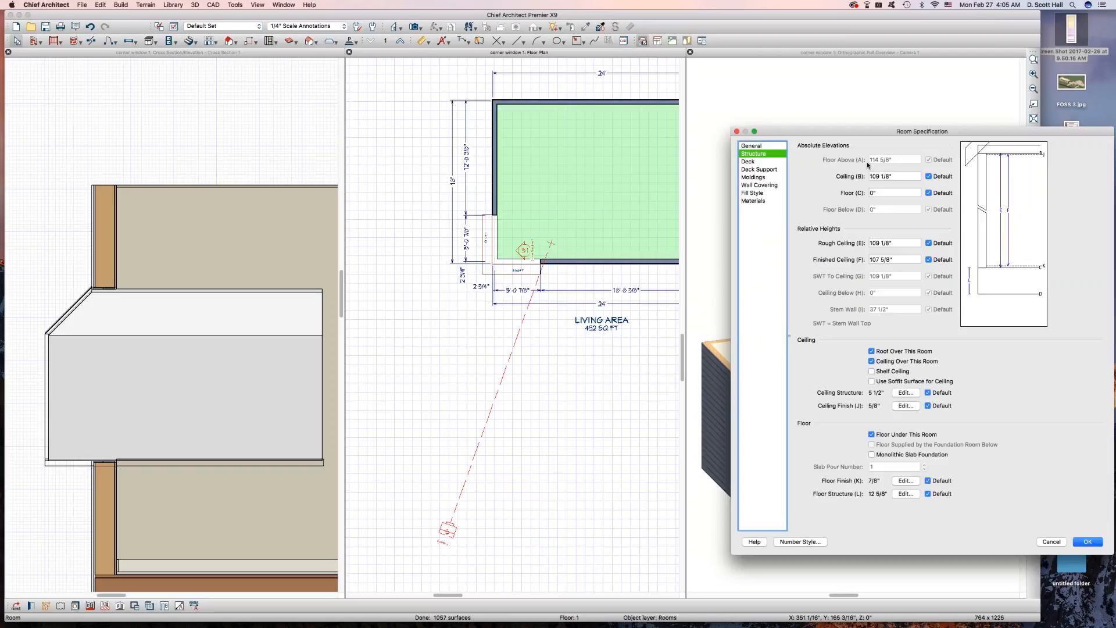
click(887, 360)
click(1087, 541)
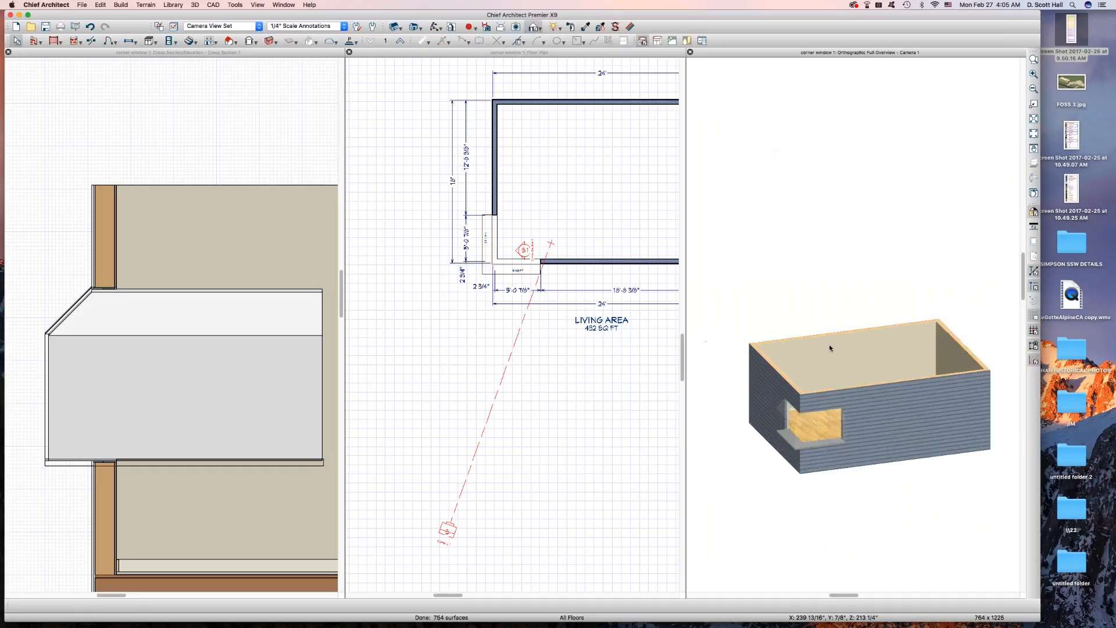
Examine the corner window from inside the room and check the specification of its L-shaped sill polyline solid
key(o)
drag(907, 425, 742, 456)
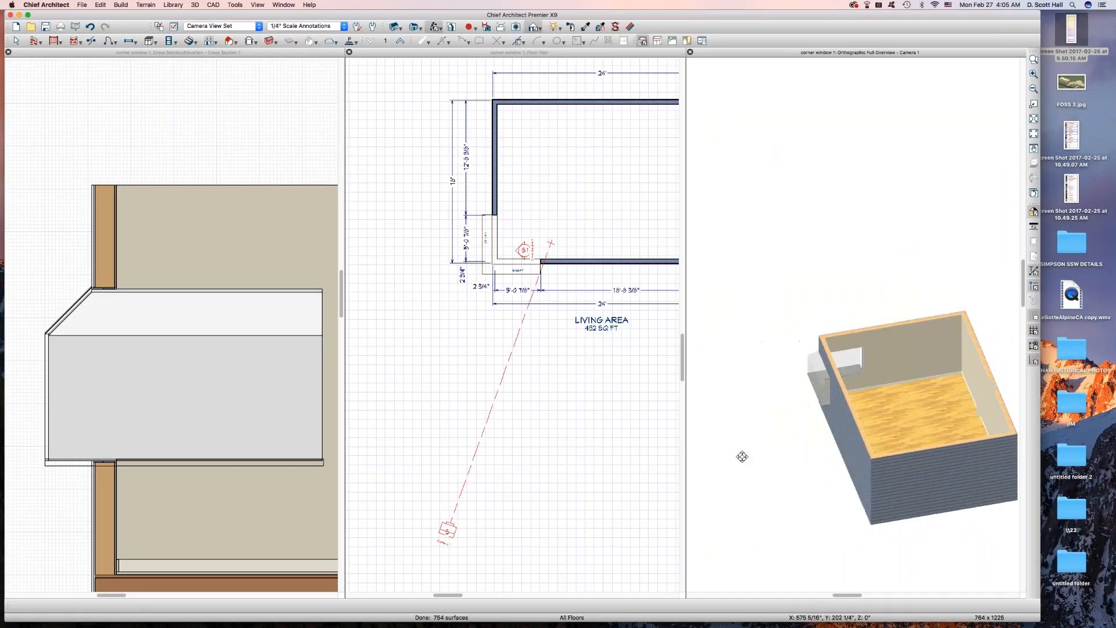
drag(917, 410, 894, 375)
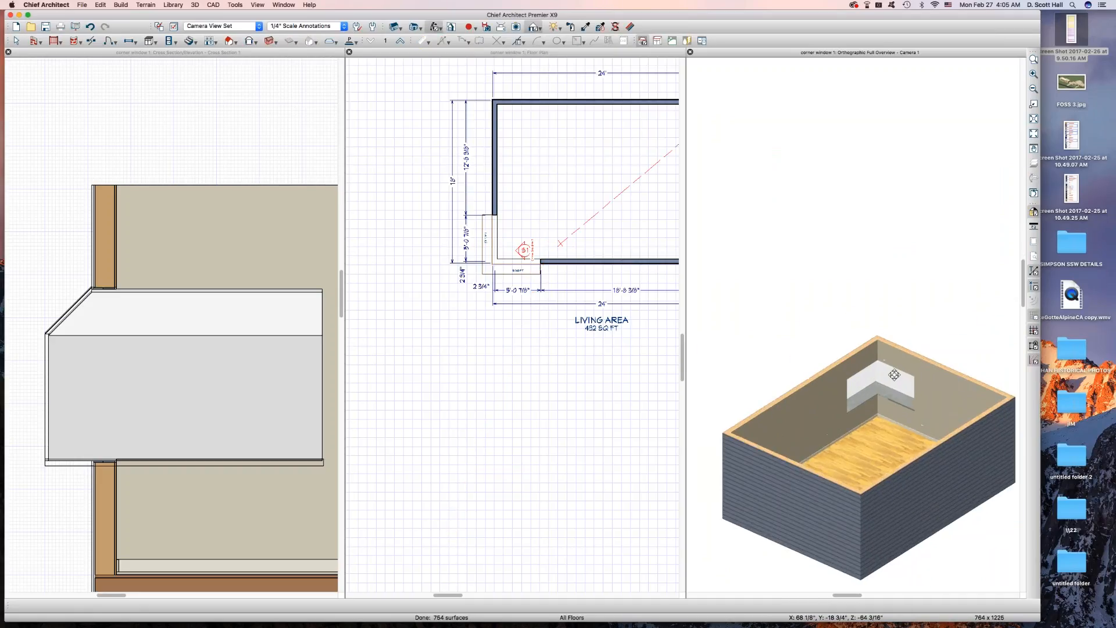
scroll(894, 375, up, 5)
key(space)
click(880, 431)
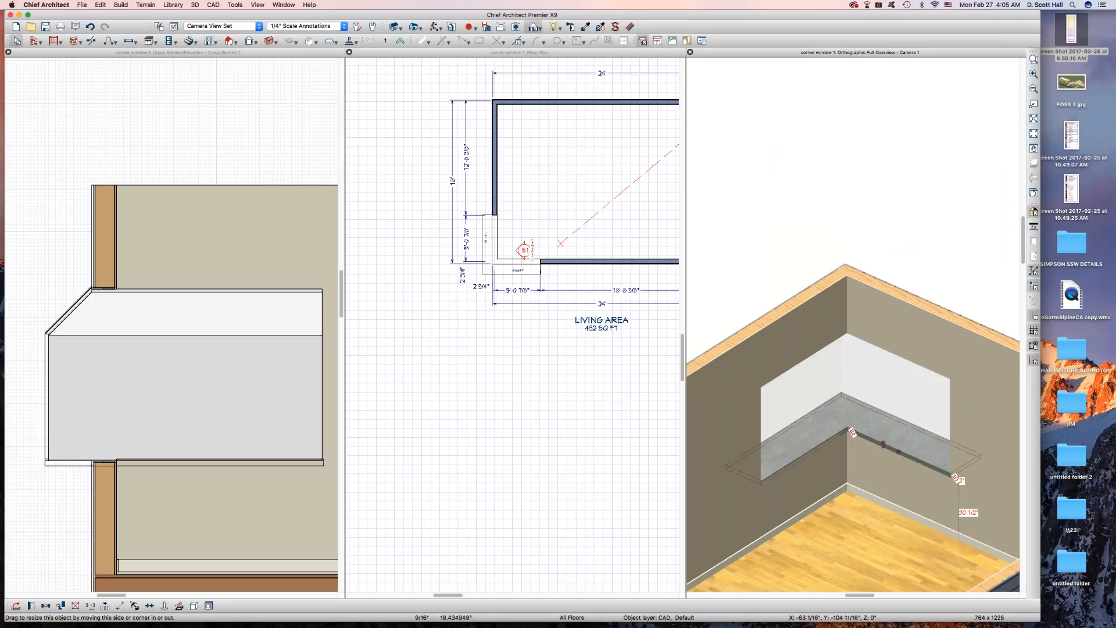
double_click(890, 430)
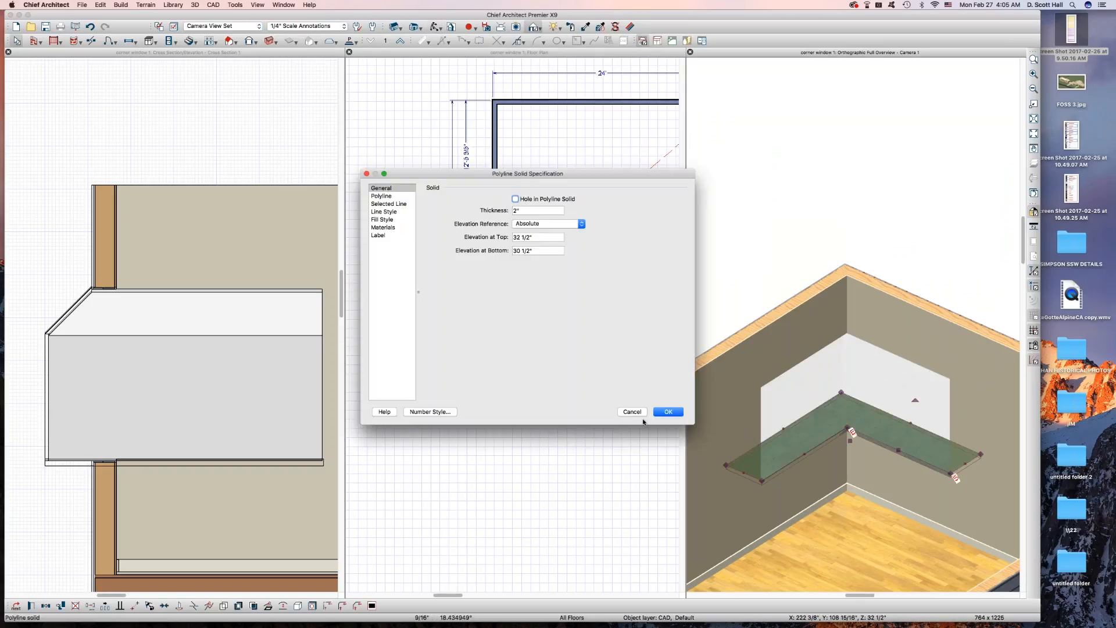
click(632, 412)
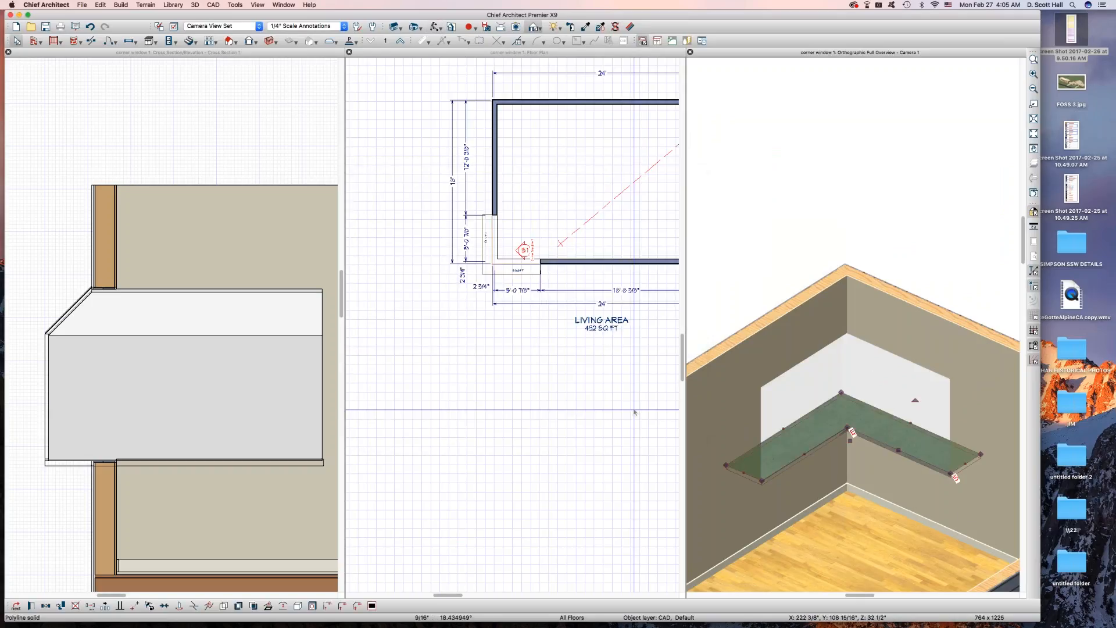
click(874, 422)
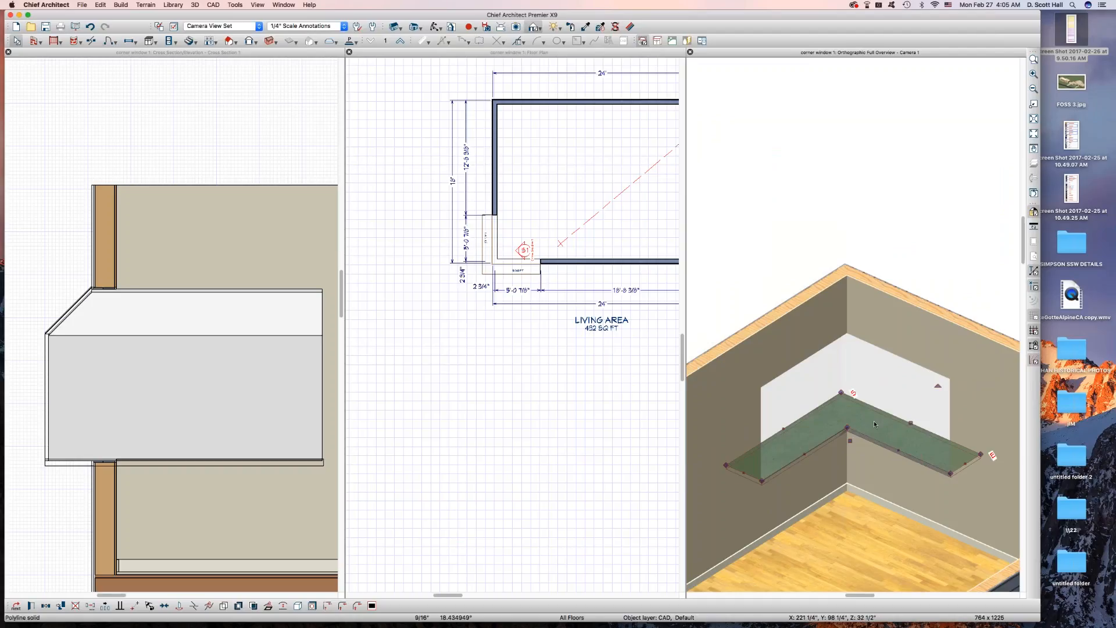
scroll(839, 279, down, 5)
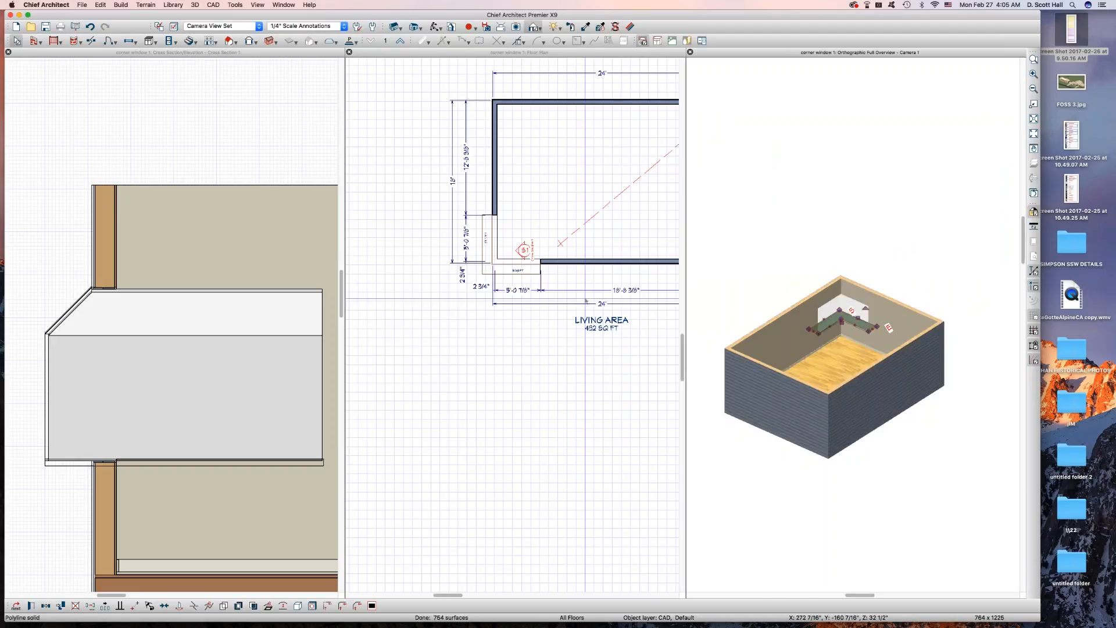
Place a window in the lower wall of the floor plan, near the building's lower-right corner
scroll(529, 290, down, 5)
scroll(552, 287, up, 2)
click(549, 267)
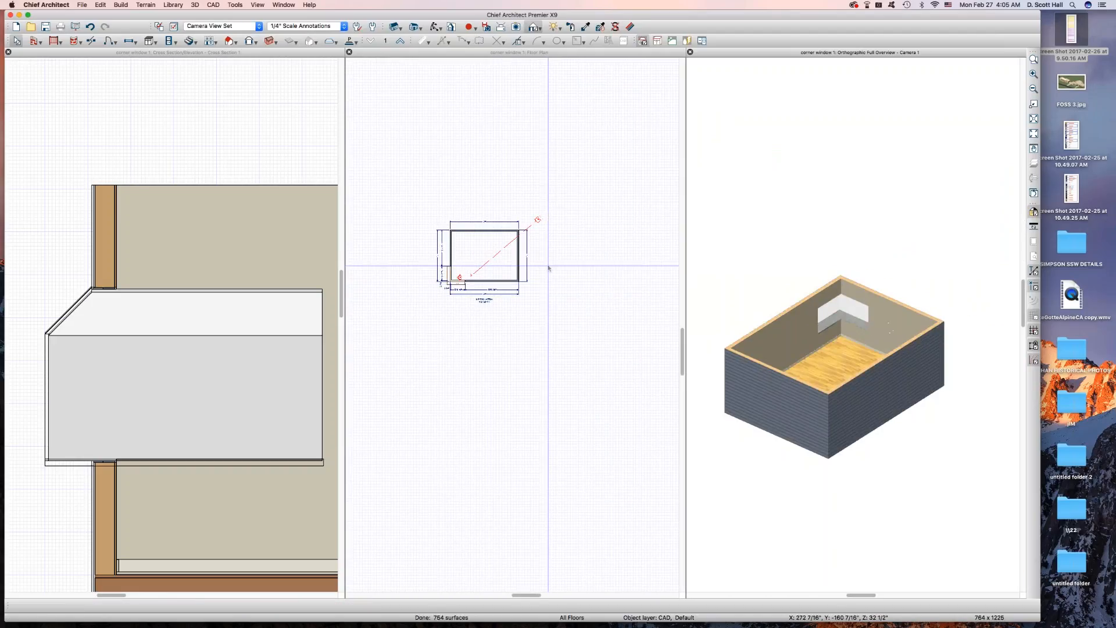
key(w)
click(506, 280)
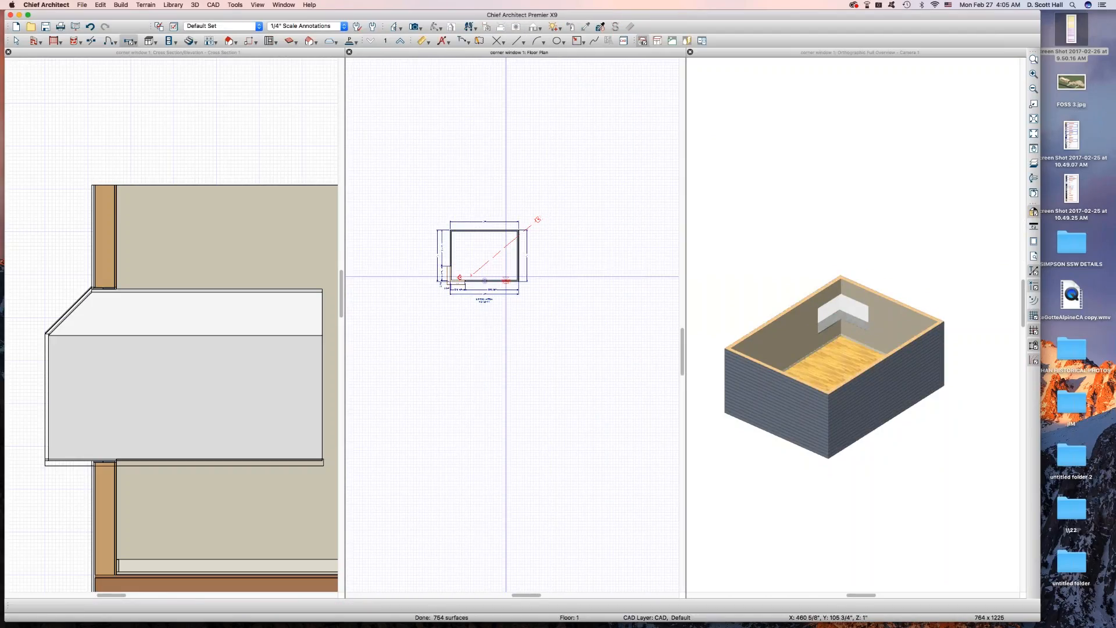
key(Escape)
Open the new window's specification and set its window type to Pass-Through
scroll(541, 324, up, 8)
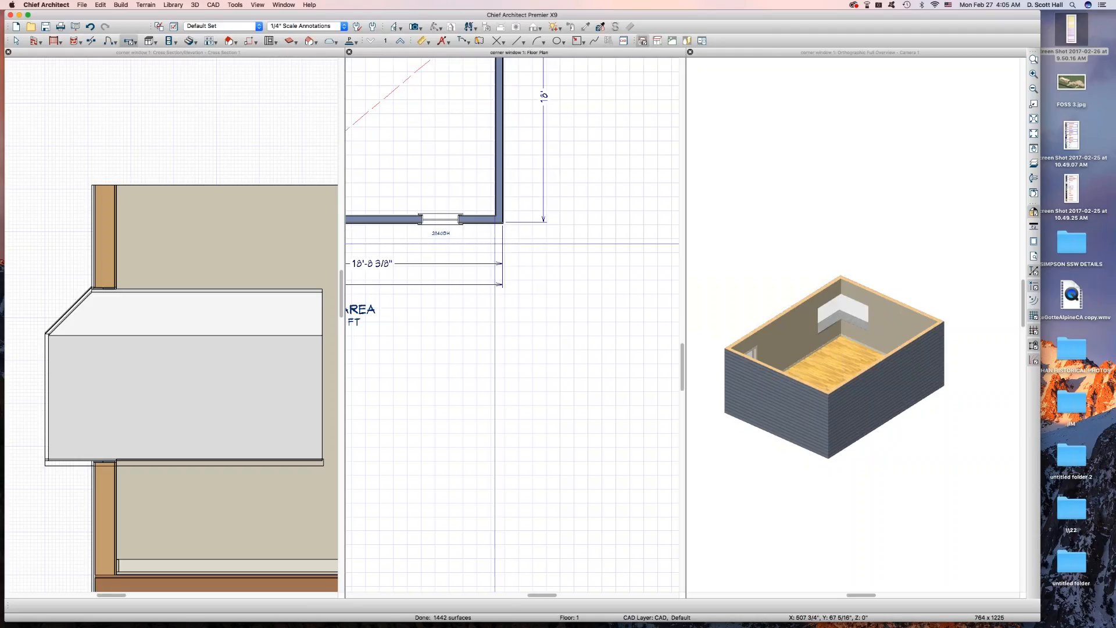
click(441, 220)
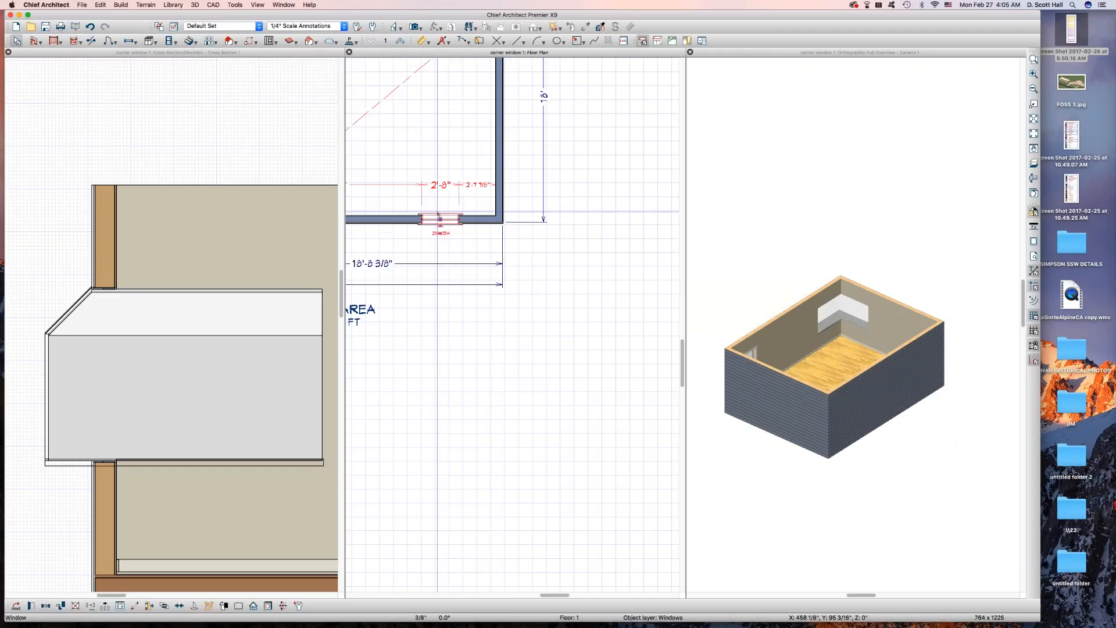
scroll(440, 221, down, 5)
double_click(439, 219)
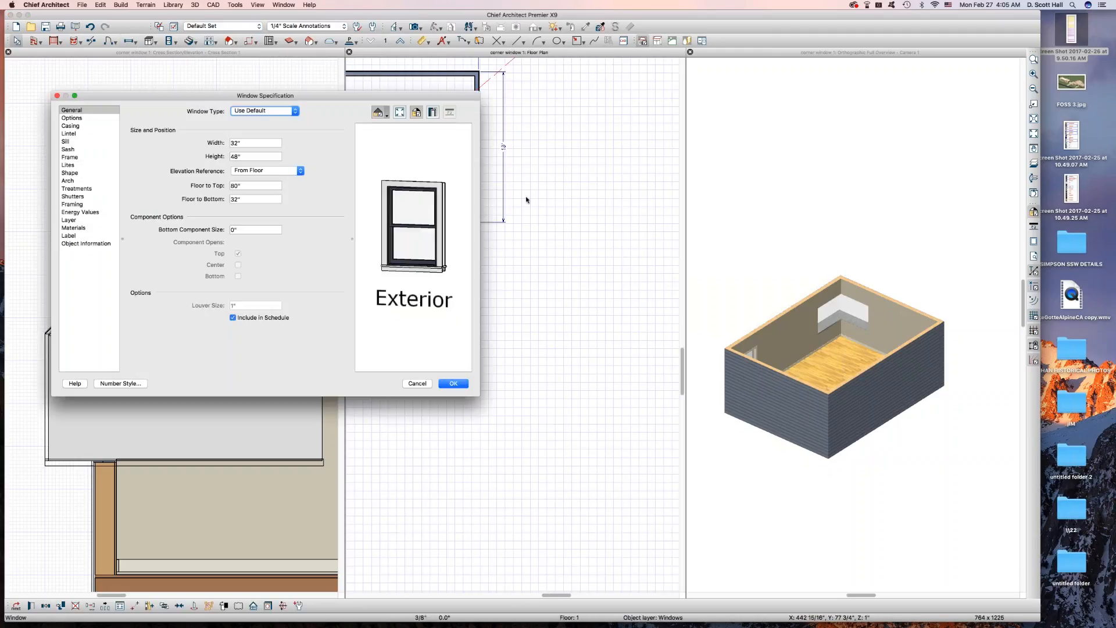
click(261, 110)
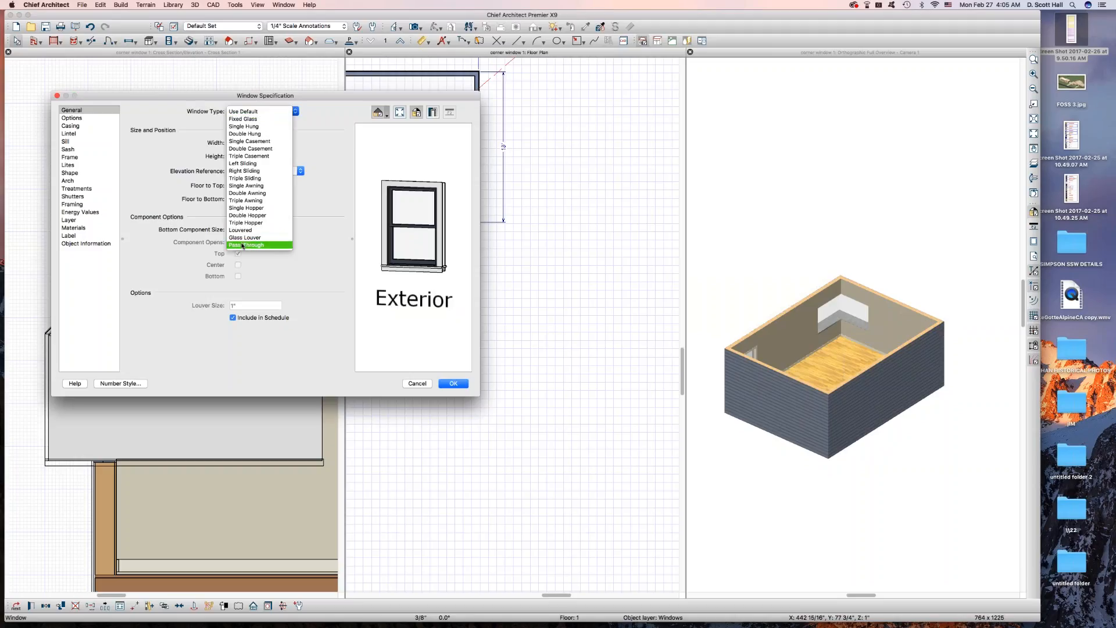
click(243, 246)
Turn off the interior and exterior casing and the interior and exterior sill for the pass-through window
click(81, 126)
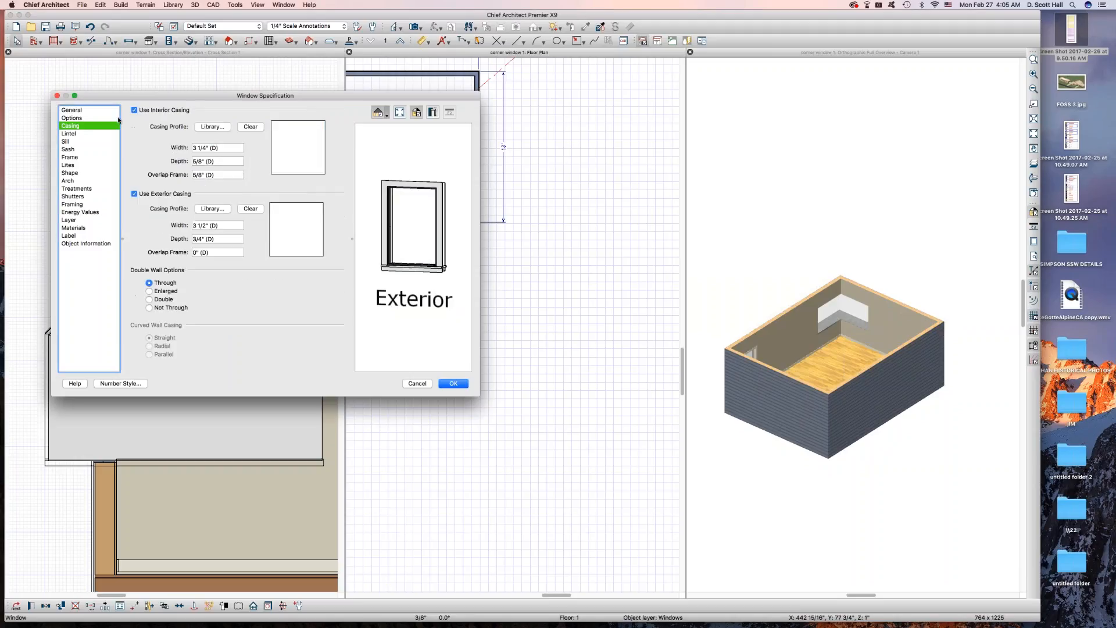
click(134, 110)
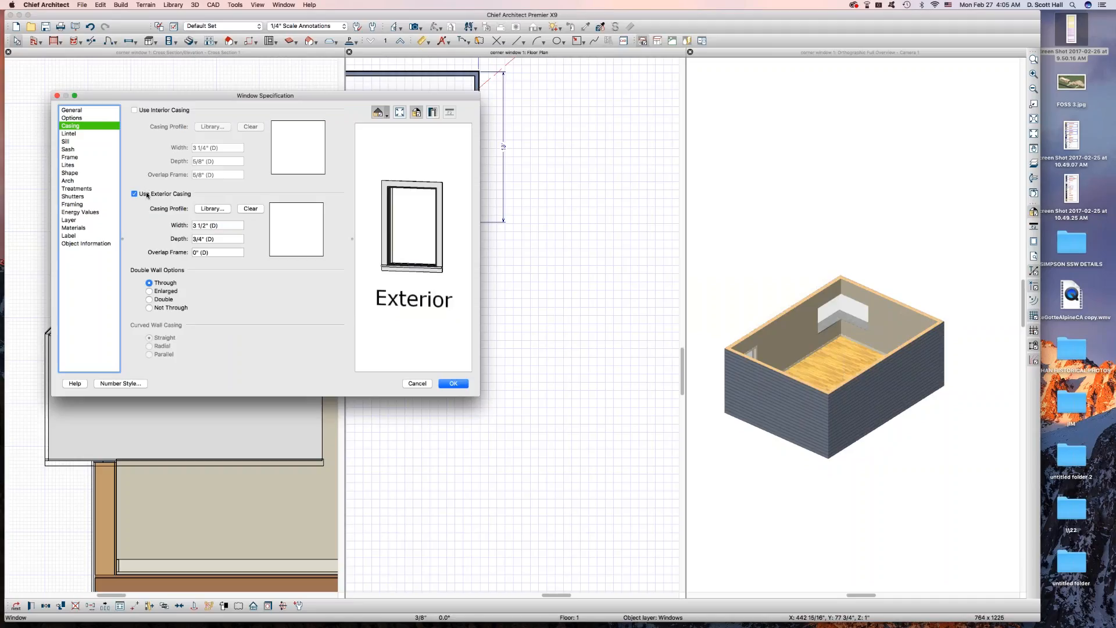
click(143, 194)
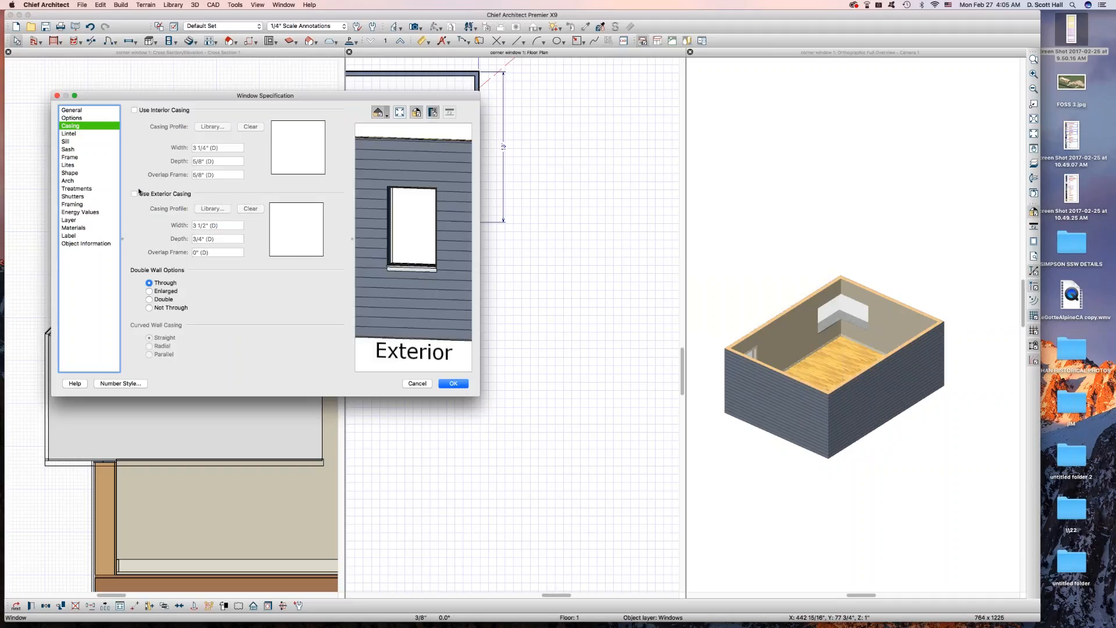
click(76, 142)
click(135, 110)
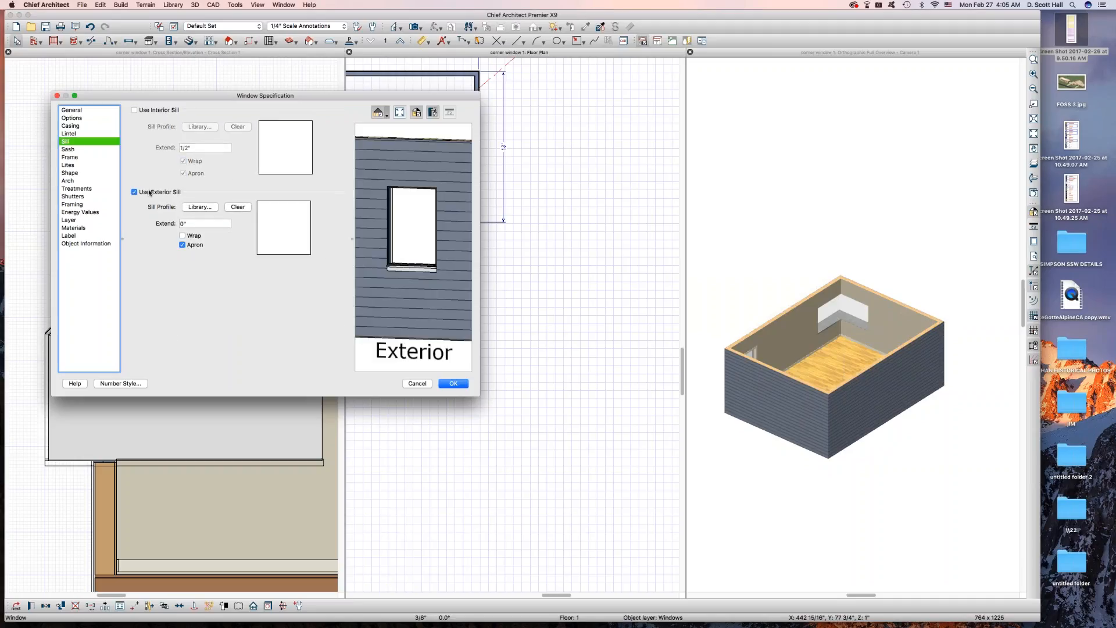
click(134, 192)
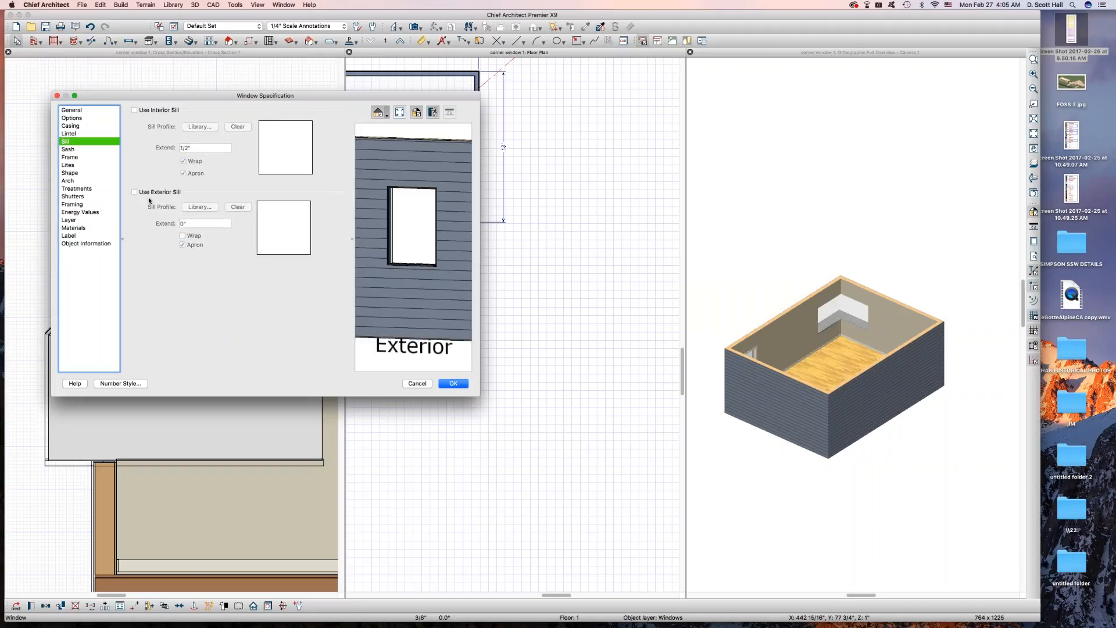
Turn off Has Frame for the pass-through window and apply the window specification
click(72, 157)
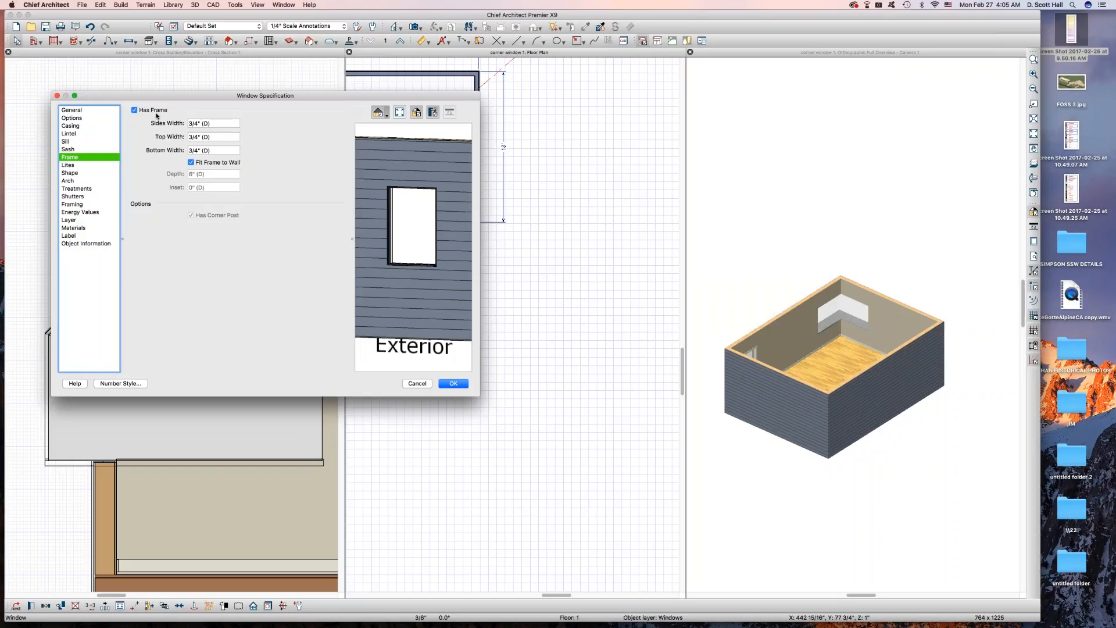
click(149, 111)
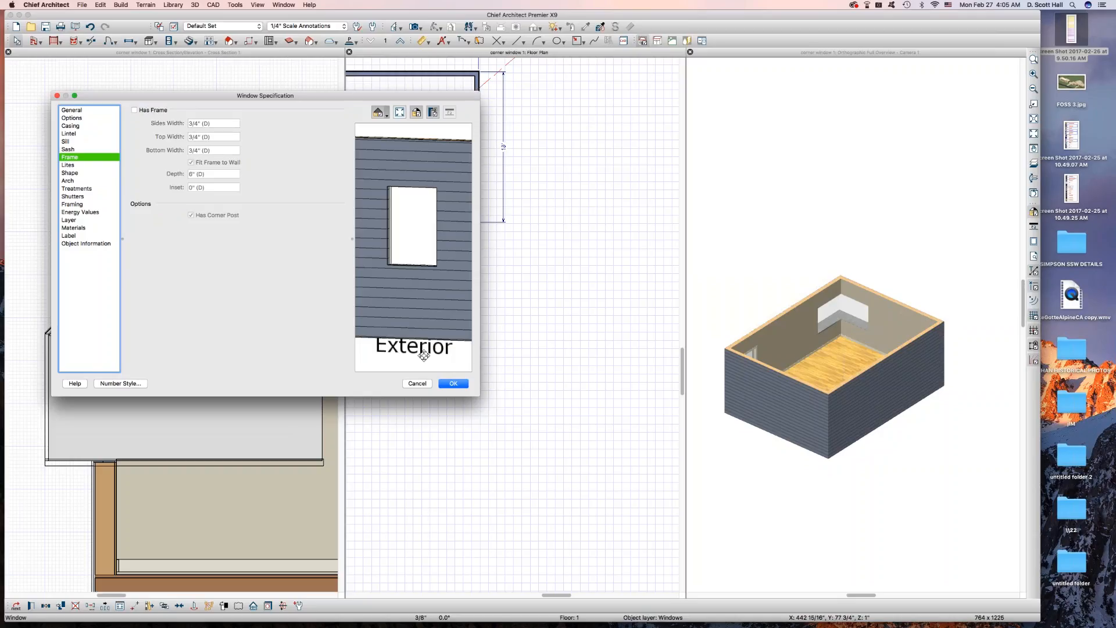
click(453, 383)
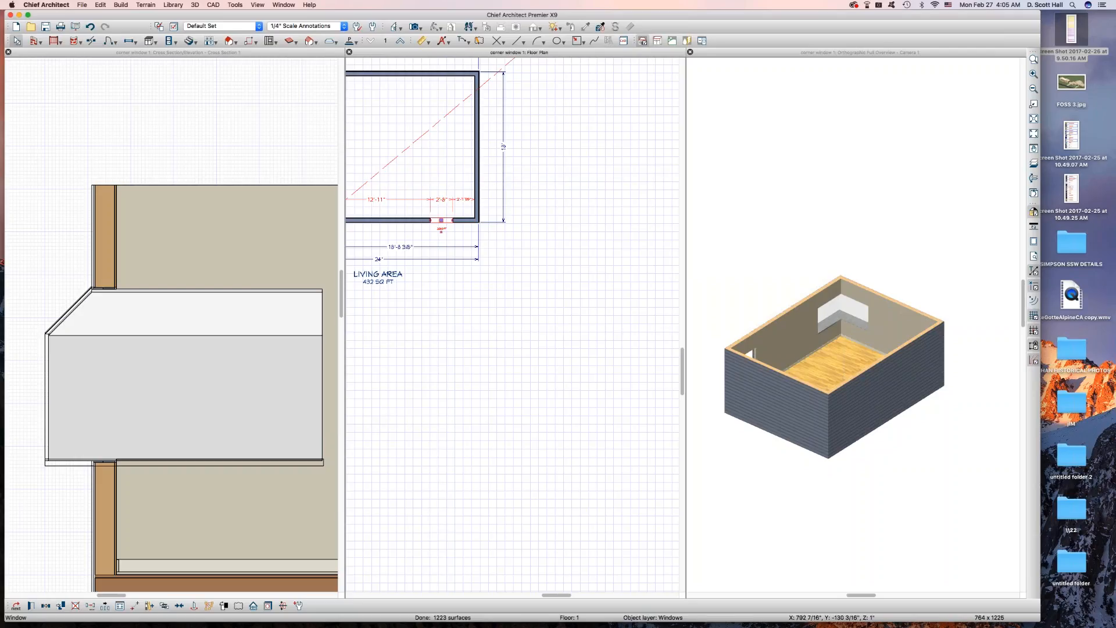
Widen the pass-through window in the lower wall to about 86" so it reaches the building's lower-right corner
click(879, 387)
drag(829, 434, 988, 430)
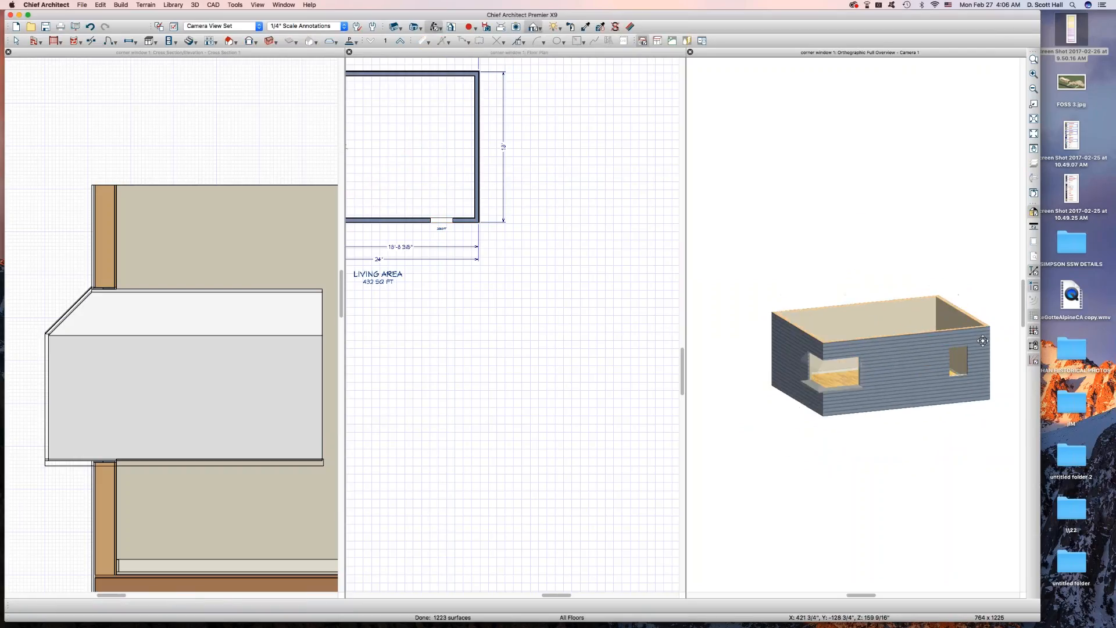
scroll(924, 428, up, 6)
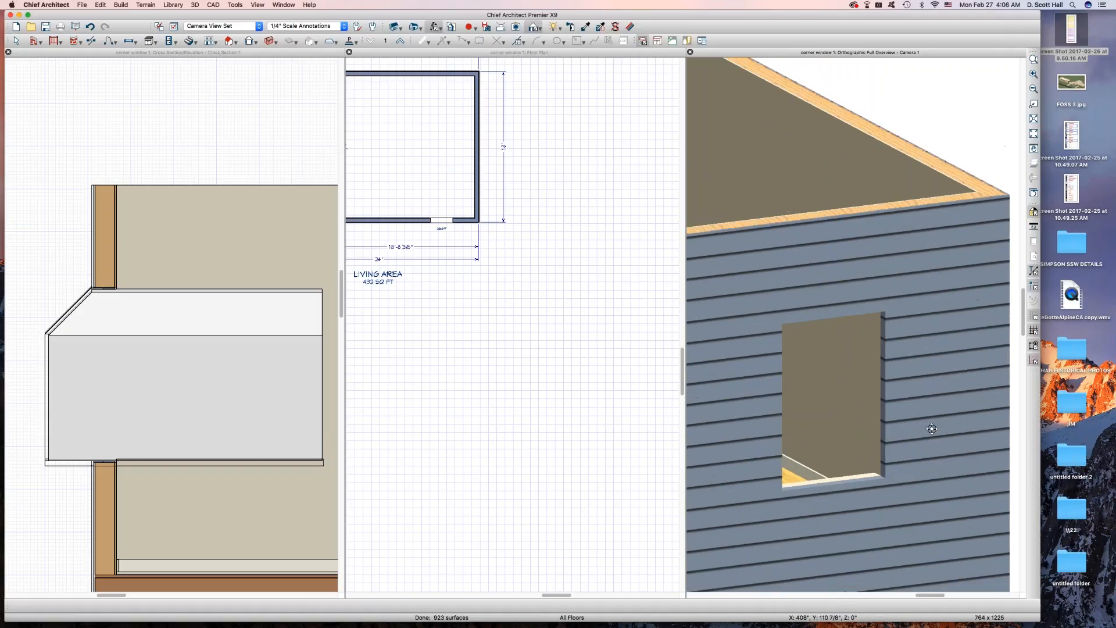
click(469, 222)
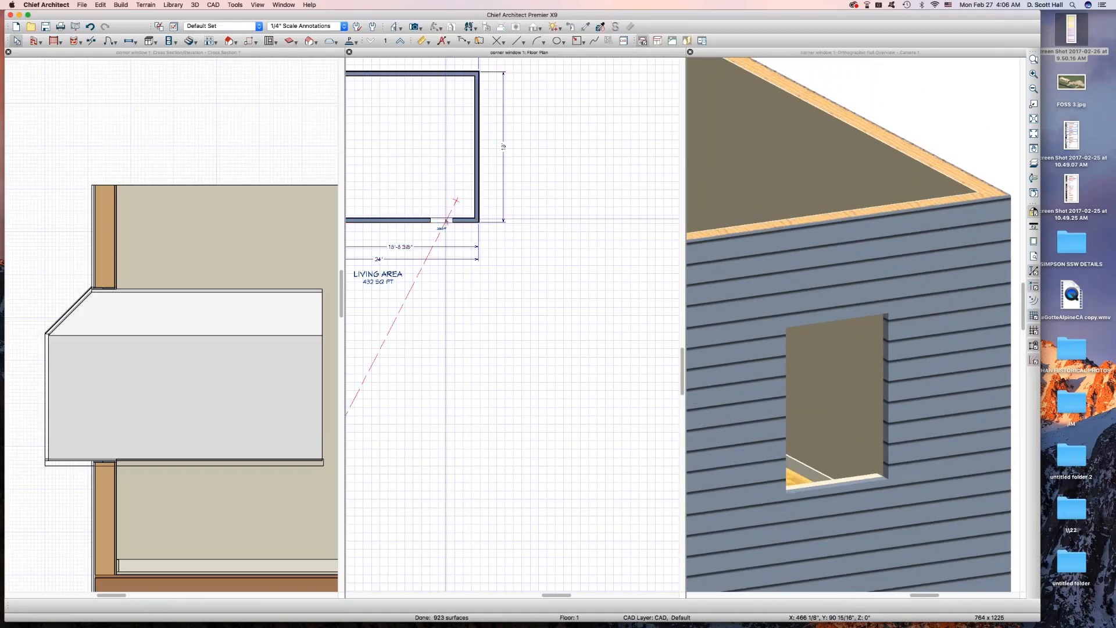
scroll(441, 222, up, 3)
click(441, 222)
drag(442, 222, 399, 223)
scroll(448, 265, down, 3)
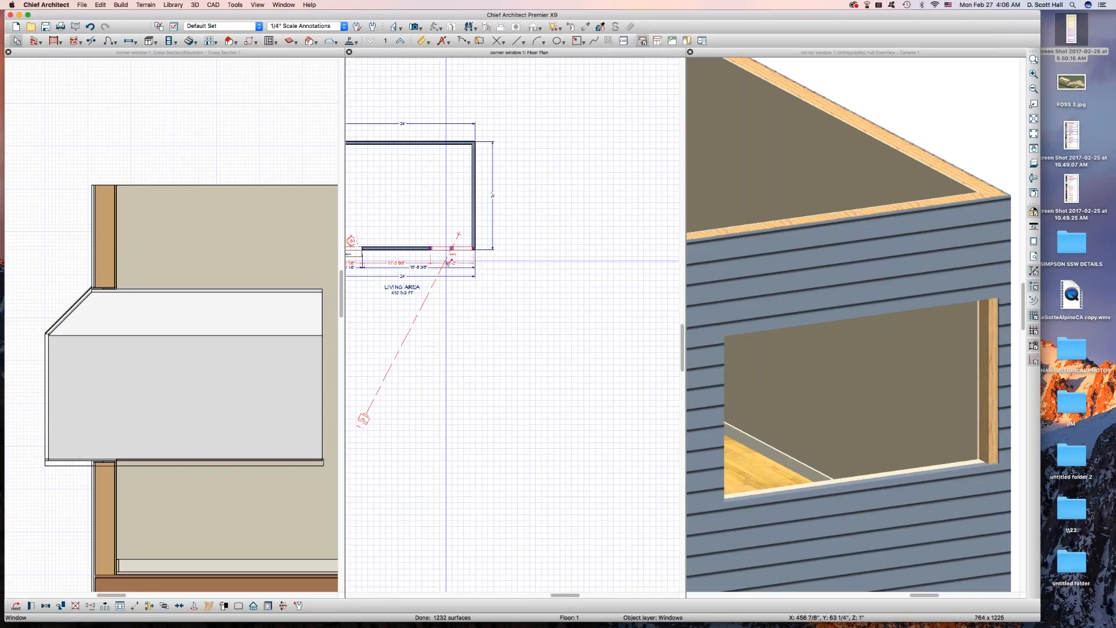
Copy the pass-through window into the building's right wall and shift the copy down to meet the lower-right corner
key(super+c)
key(super+v)
click(472, 203)
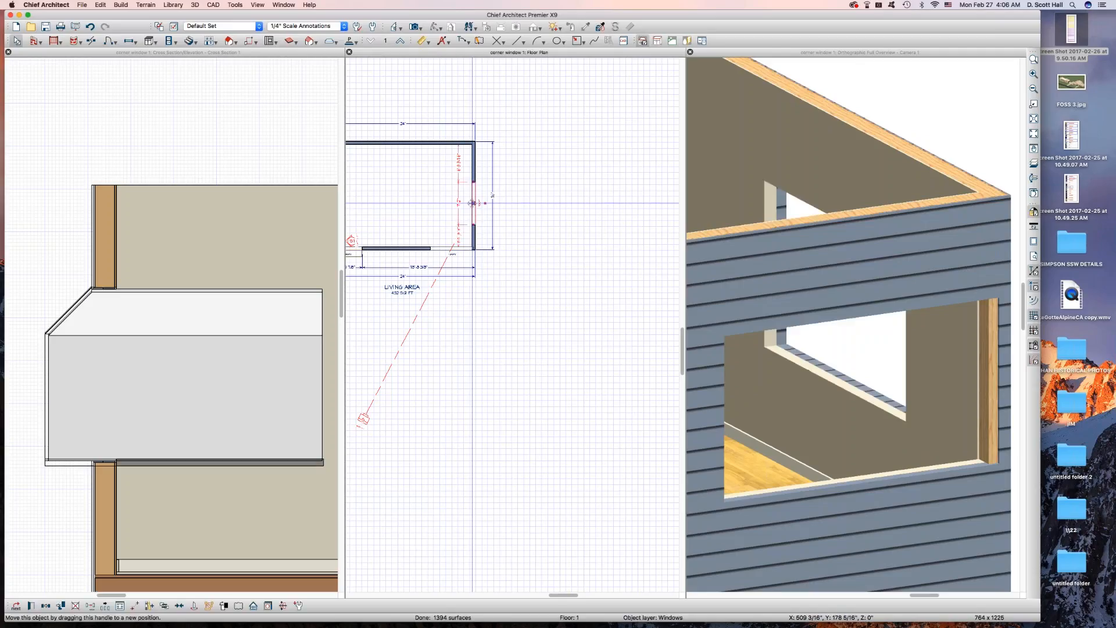
drag(474, 254, 482, 253)
scroll(494, 251, up, 2)
Examine the corner where the two pass-through openings meet in the 3D overview
click(876, 255)
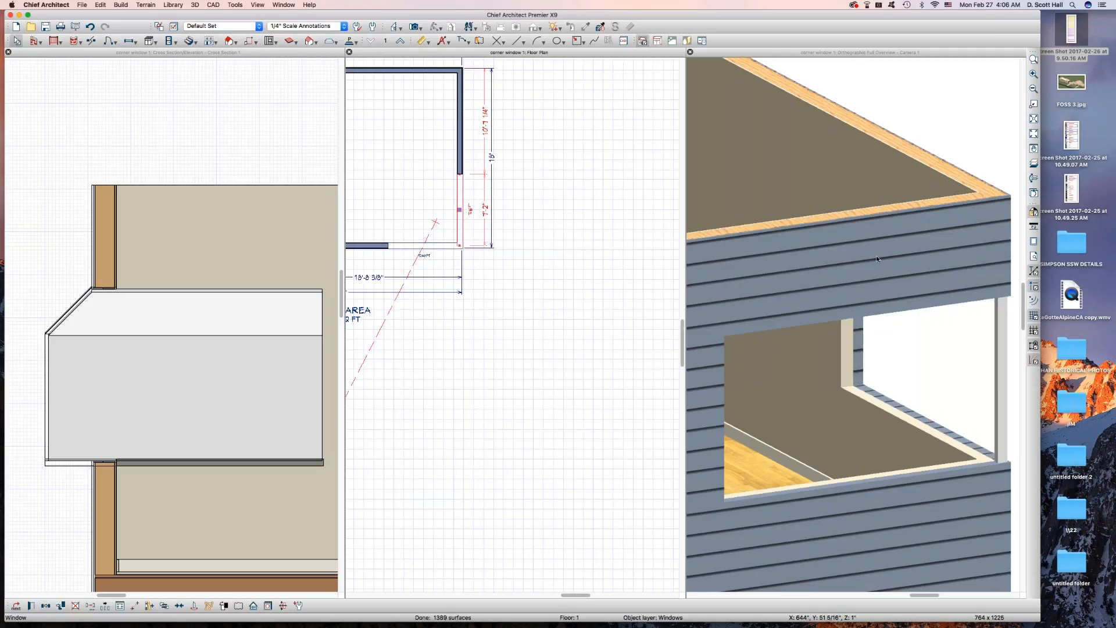
scroll(871, 320, down, 3)
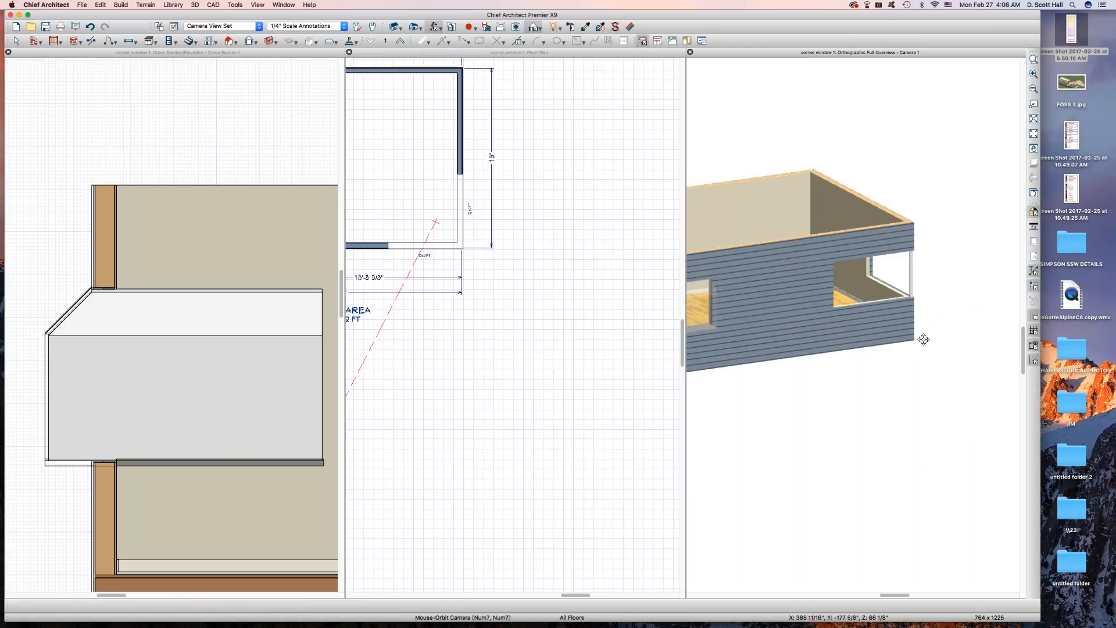
drag(921, 339, 776, 381)
scroll(843, 339, up, 3)
scroll(844, 339, up, 3)
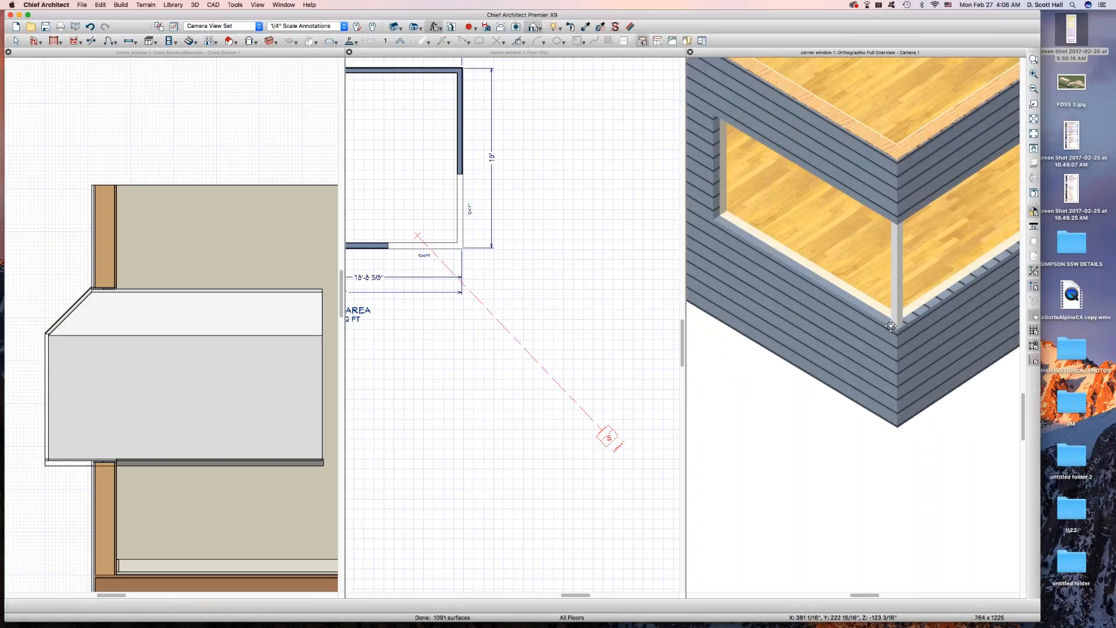
scroll(891, 326, down, 3)
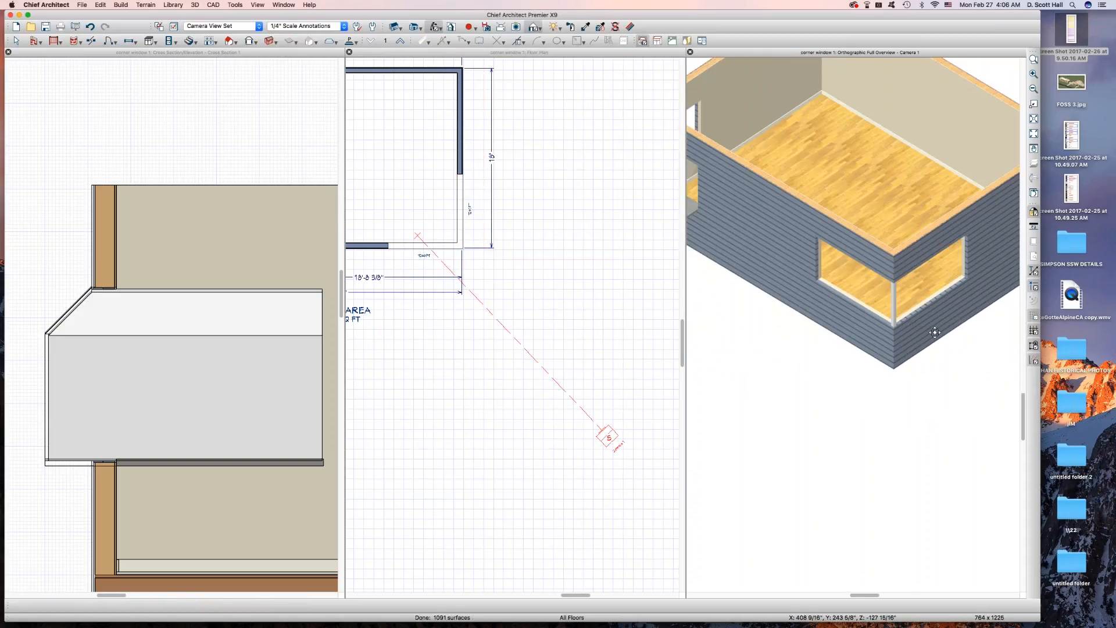
drag(934, 331, 900, 351)
scroll(900, 351, up, 2)
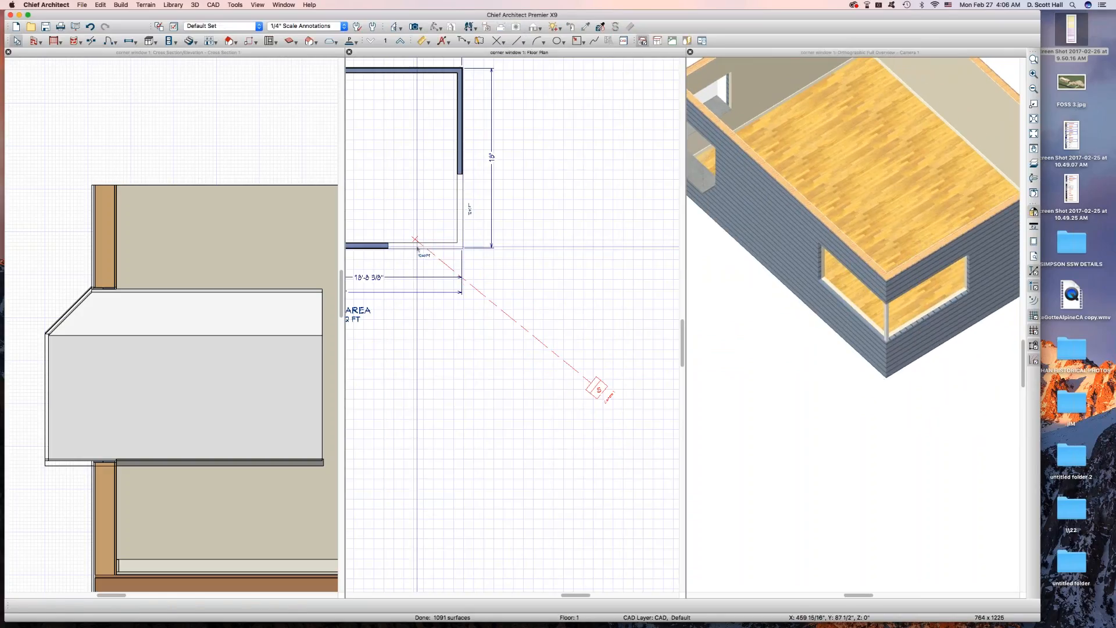
Turn off Has Corner Post in the frame options of the lower wall's corner pass-through window and apply the change
click(406, 245)
double_click(395, 237)
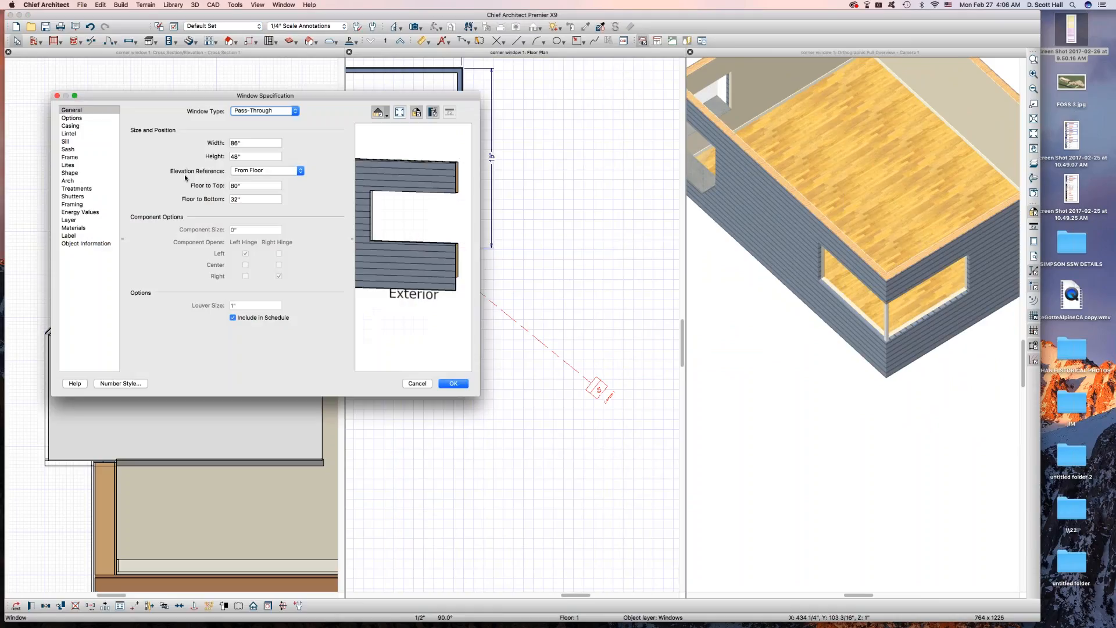
click(70, 157)
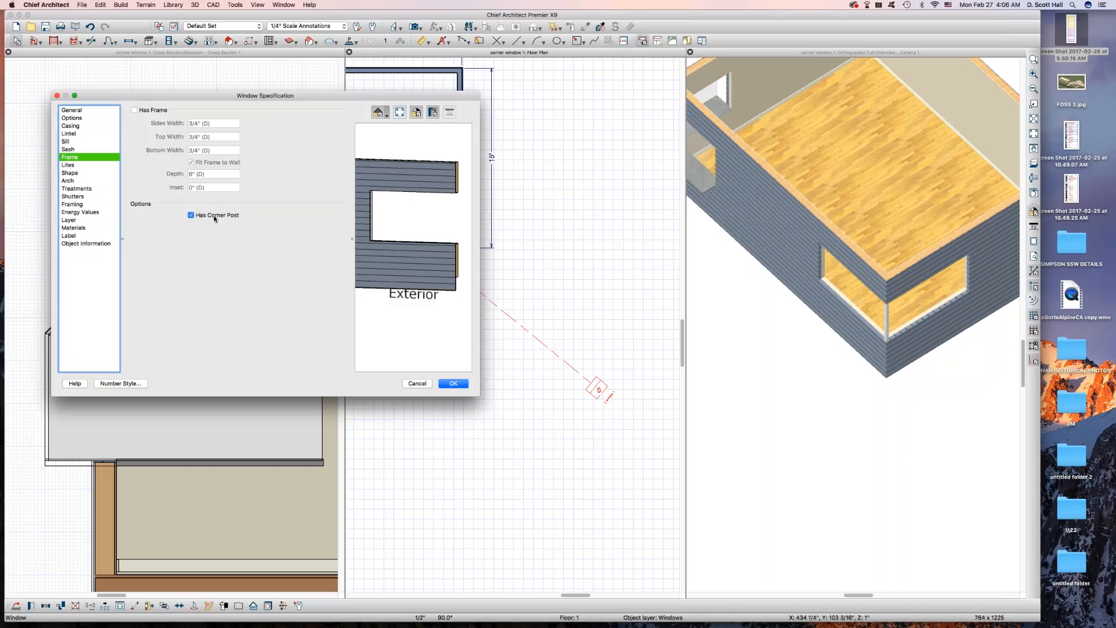
click(215, 216)
drag(401, 262, 391, 283)
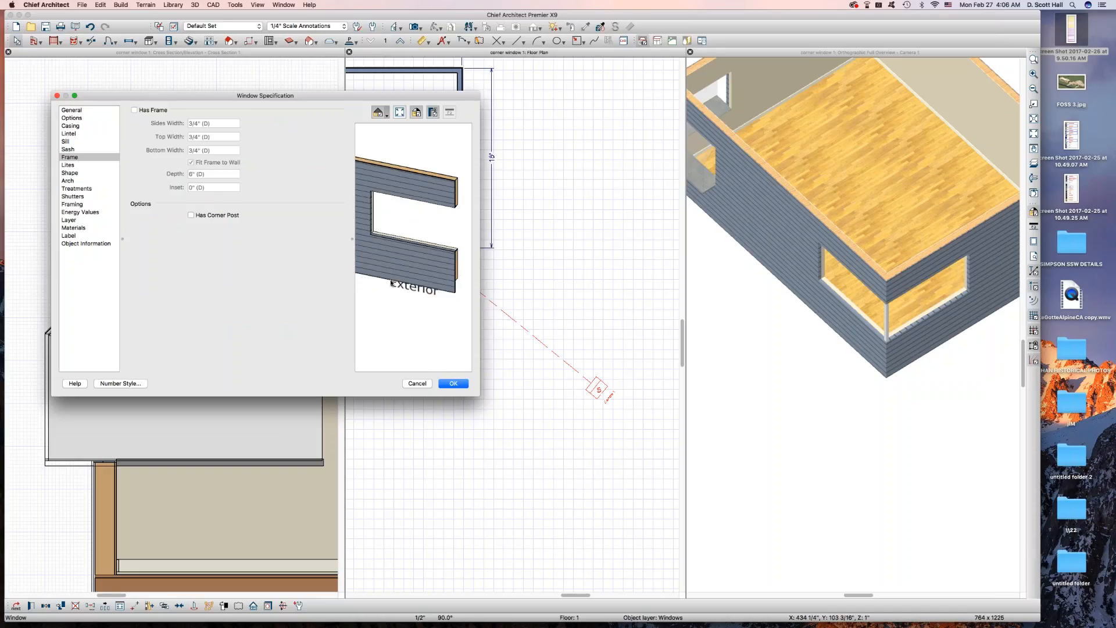
click(453, 383)
click(896, 325)
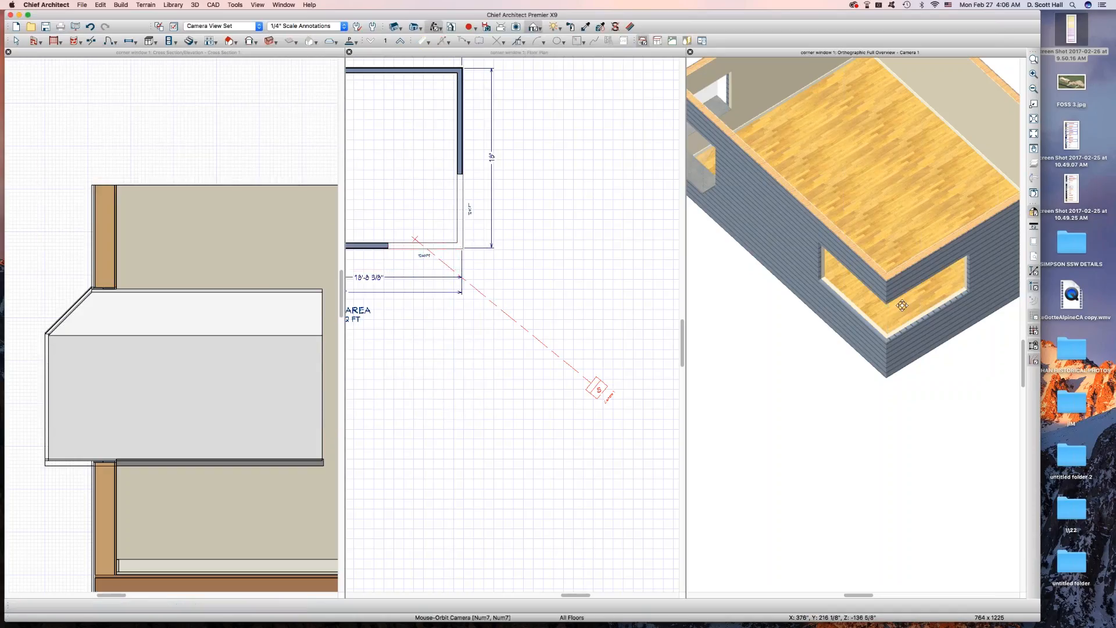
key(o)
drag(896, 323, 941, 317)
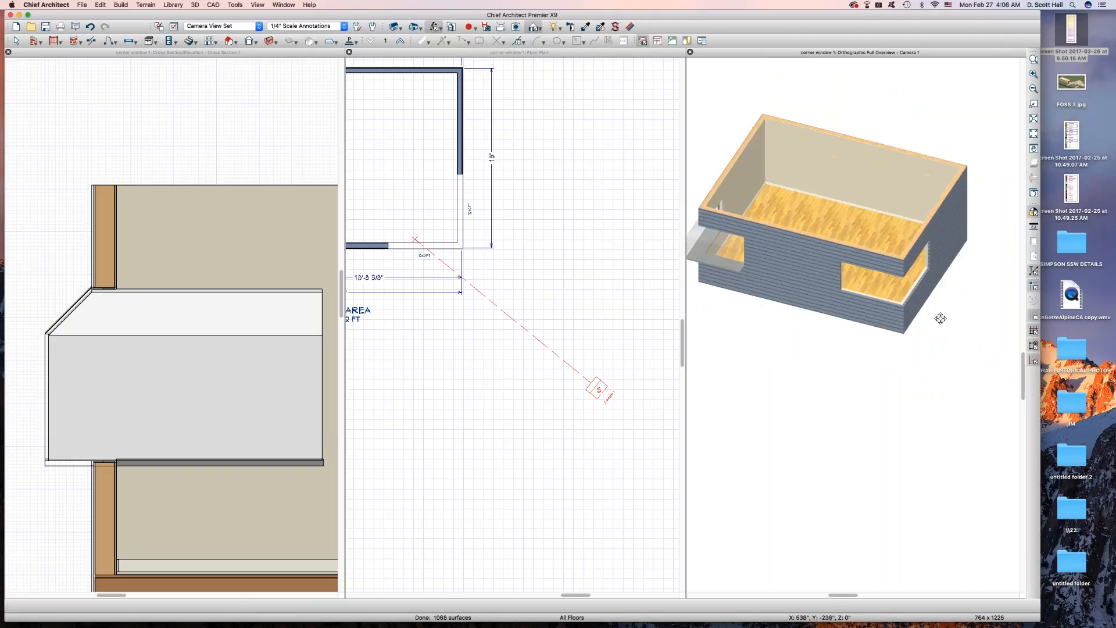
Check how the right wall's window meets the corner in plan and view the house reference photo in the browser
scroll(421, 225, up, 8)
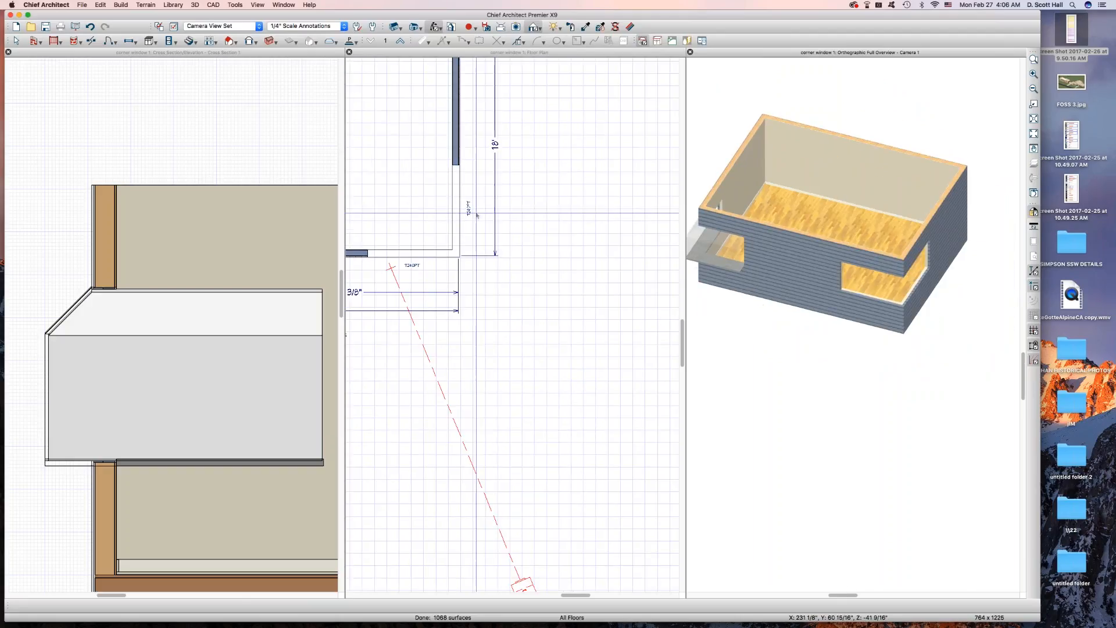
click(420, 225)
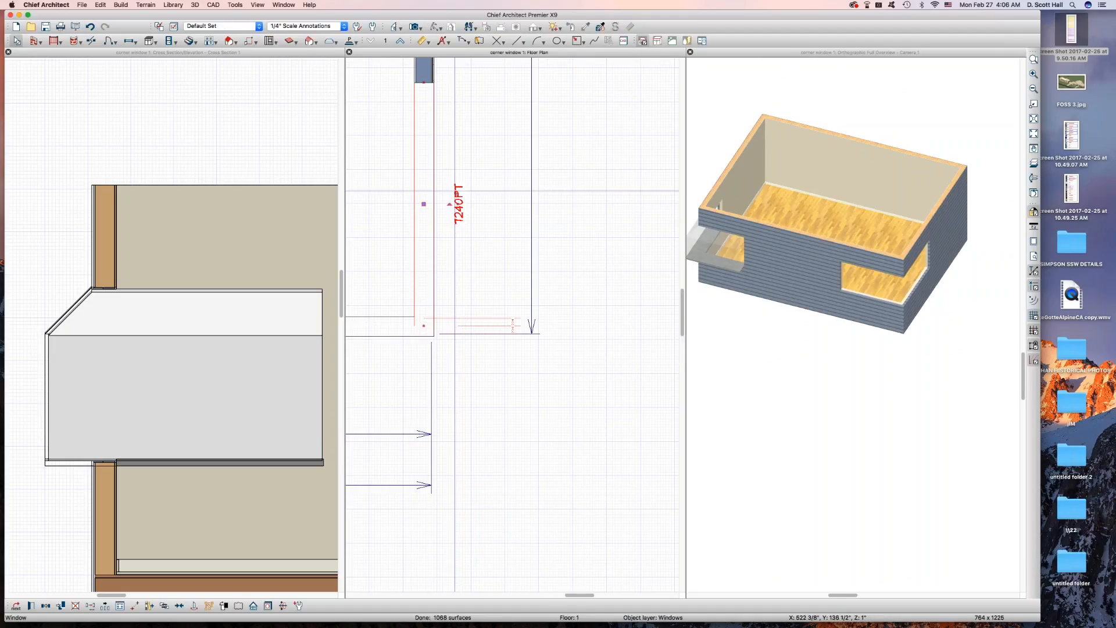
click(541, 385)
scroll(541, 384, down, 1)
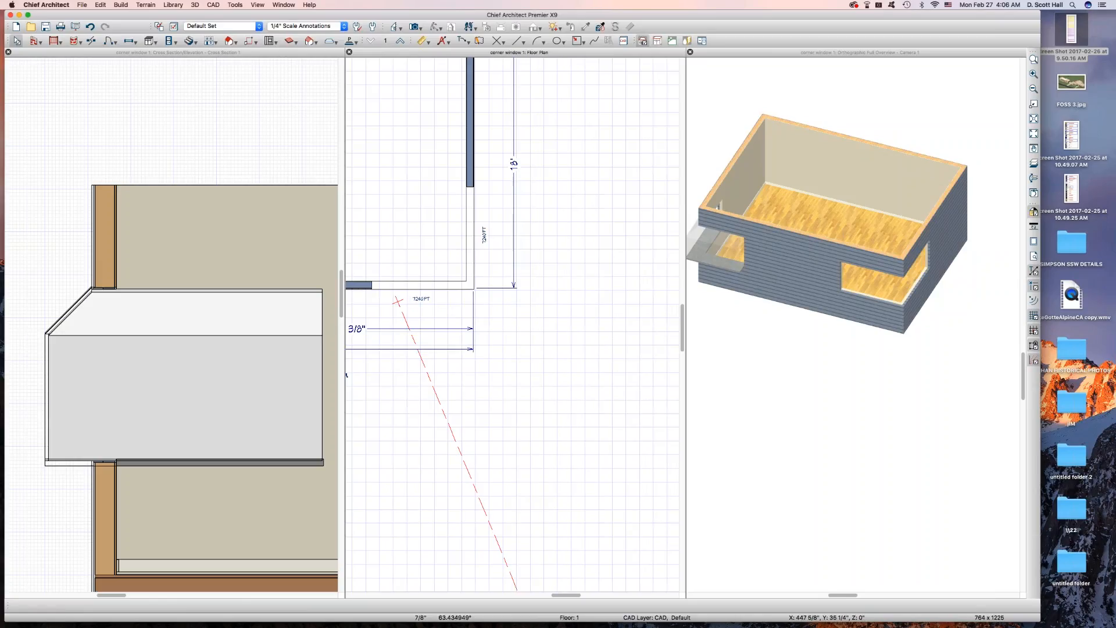
drag(199, 137, 192, 93)
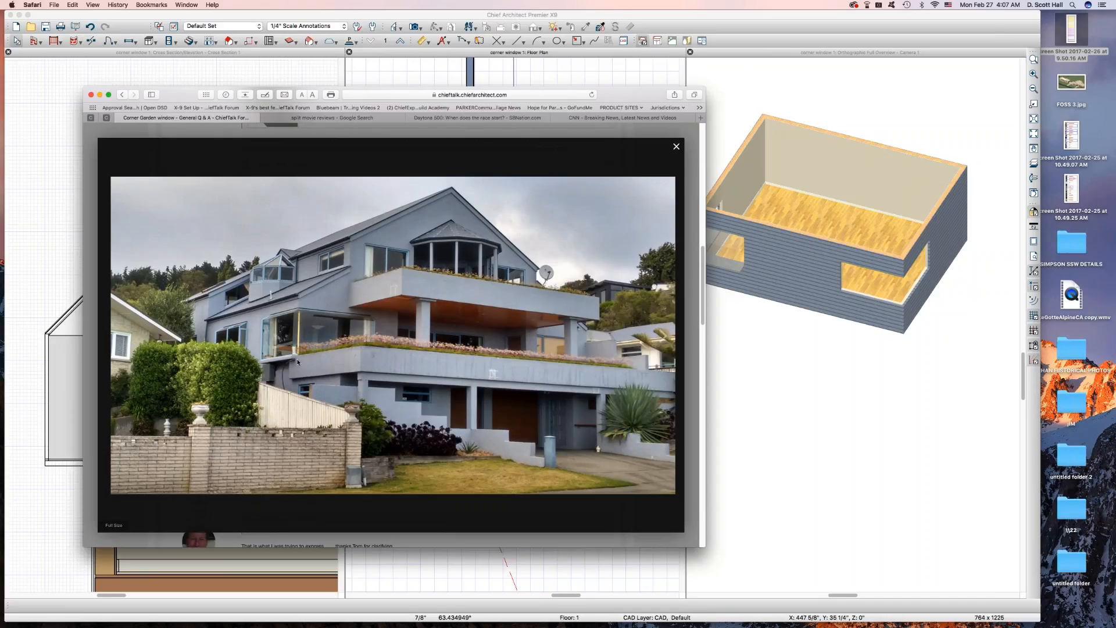
click(562, 564)
Examine the window and molding polyline of the existing garden window at the plan's lower-left corner
scroll(431, 212, down, 5)
scroll(467, 220, up, 1)
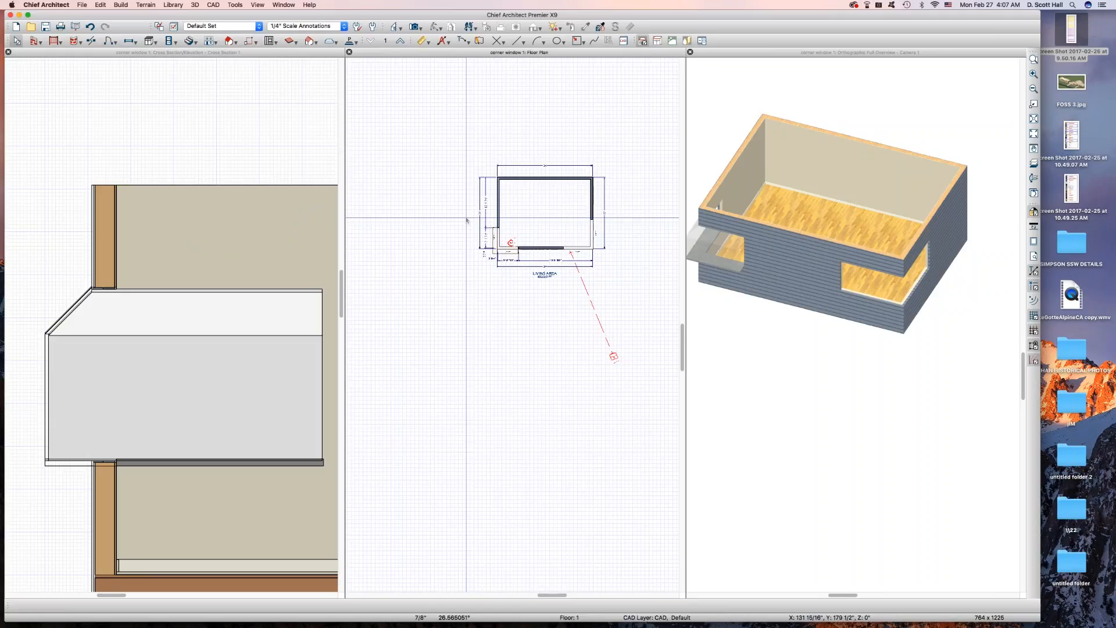
scroll(504, 235, up, 2)
click(499, 253)
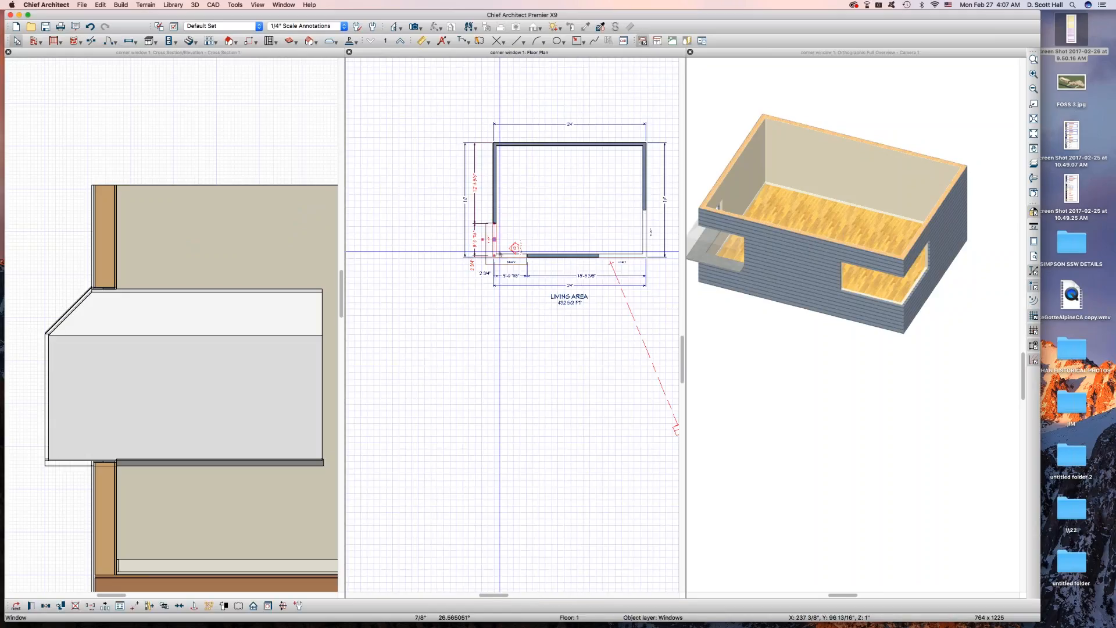
scroll(499, 252, up, 2)
click(498, 270)
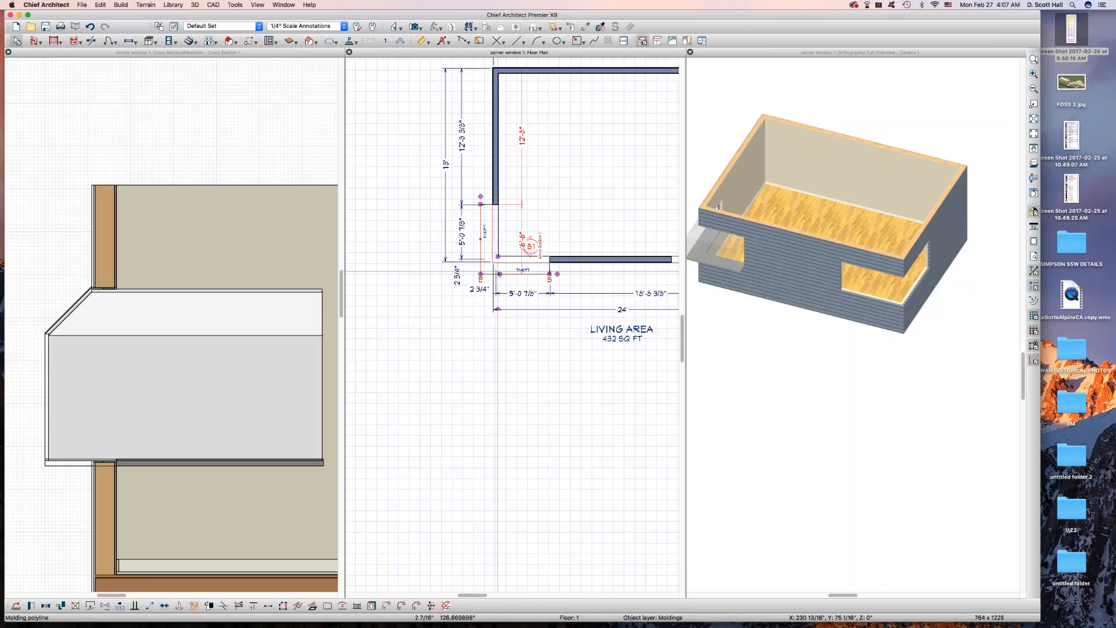
scroll(497, 271, down, 5)
scroll(552, 259, up, 4)
Draw a rectangular polyline about 9'-7" long and 2'-3 1/2" wide over the right wall's window, extending past the lower wall
click(553, 251)
key(r)
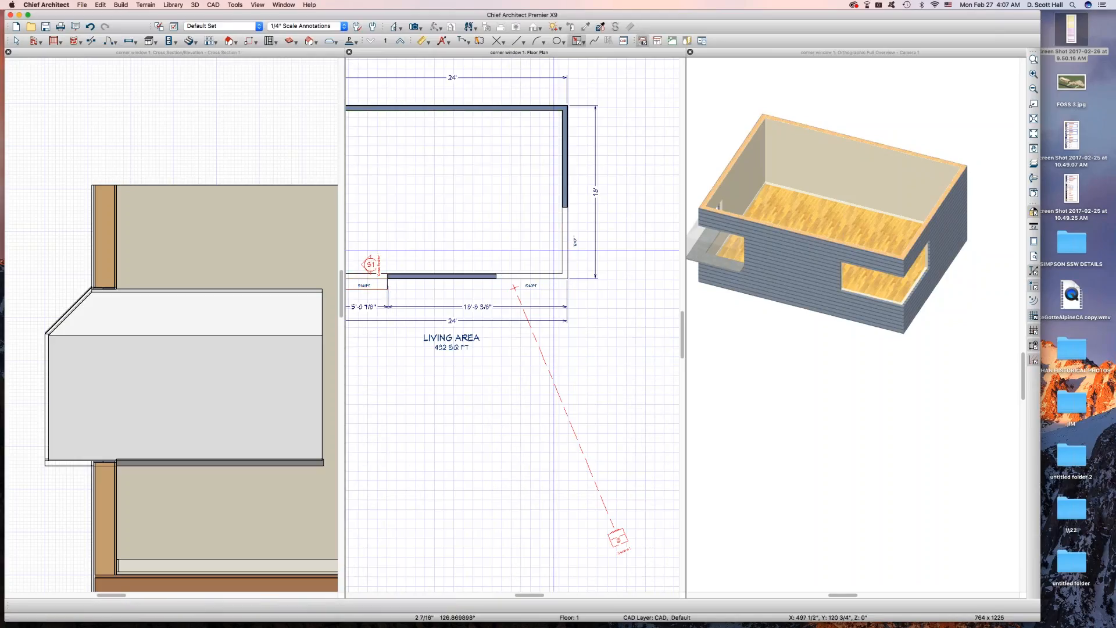
drag(564, 207, 584, 299)
scroll(575, 297, up, 3)
key(space)
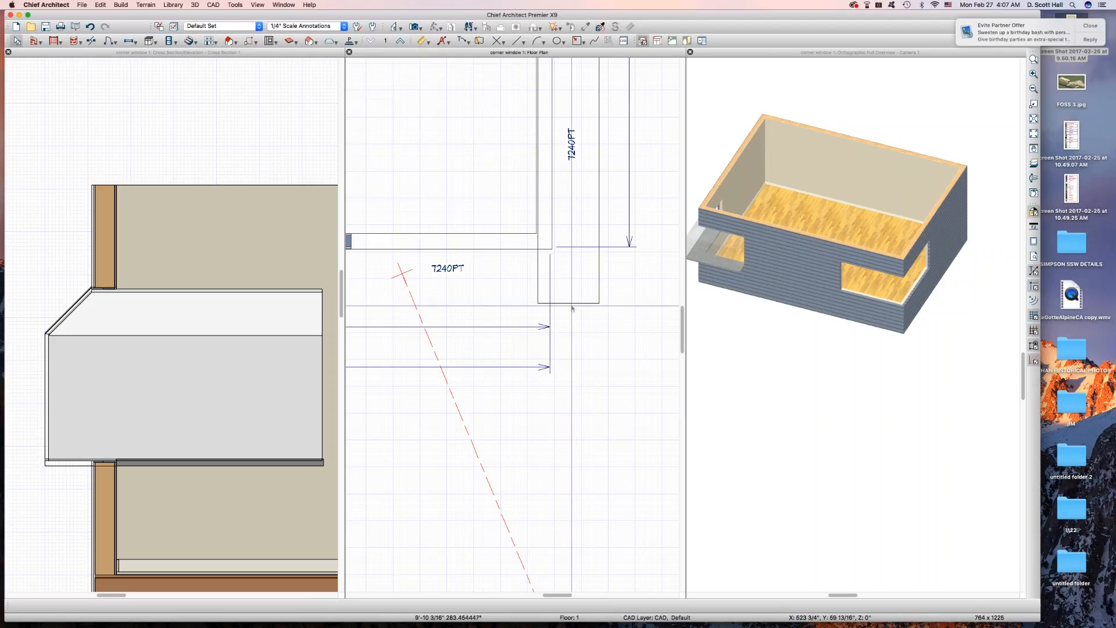
Break the rectangle's inner edge at the wall corner and stretch its lower part about 7'-1" along the lower window, forming an L
click(572, 307)
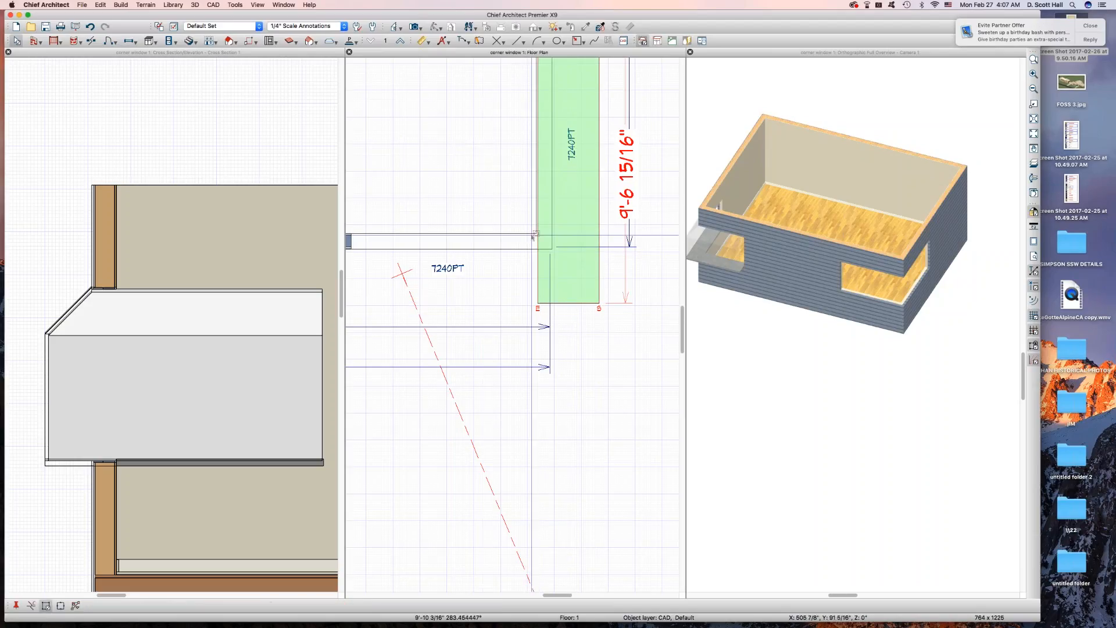
click(537, 234)
drag(538, 269, 347, 280)
scroll(465, 284, down, 2)
scroll(391, 256, up, 4)
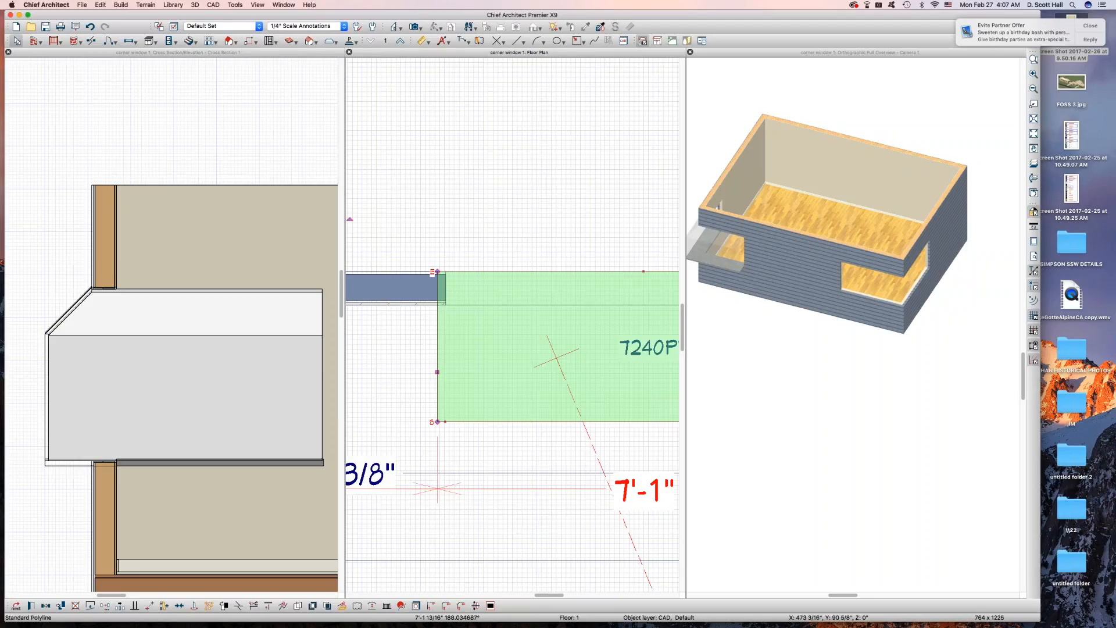
Adjust the L-shaped polyline's inner edge to the right wall and set both legs to 24" wide
scroll(597, 267, down, 5)
scroll(601, 262, up, 3)
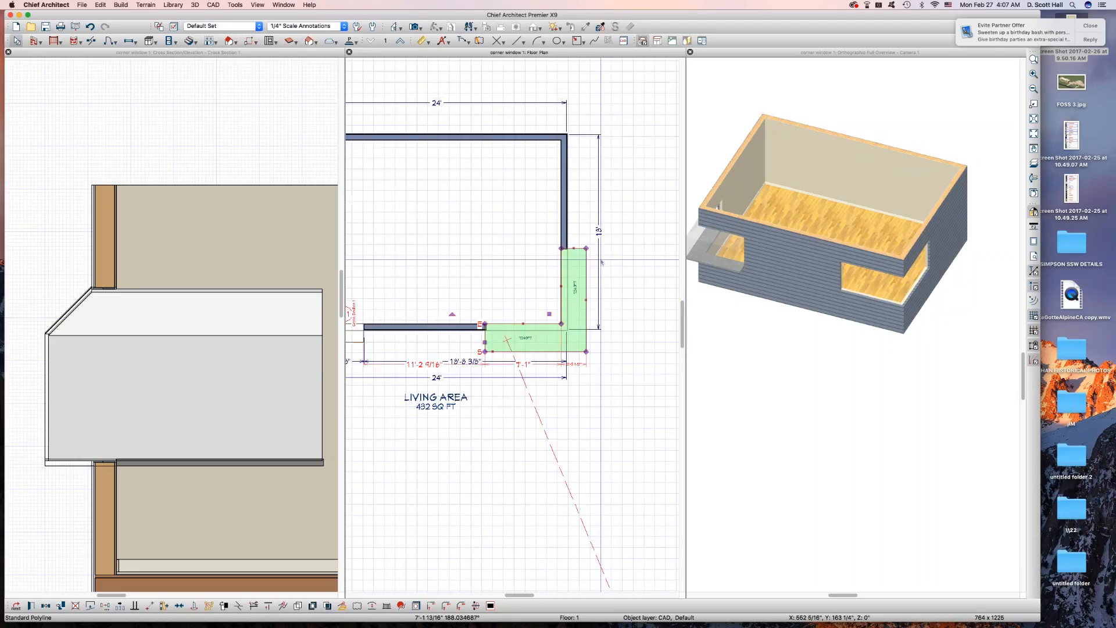
scroll(601, 263, up, 3)
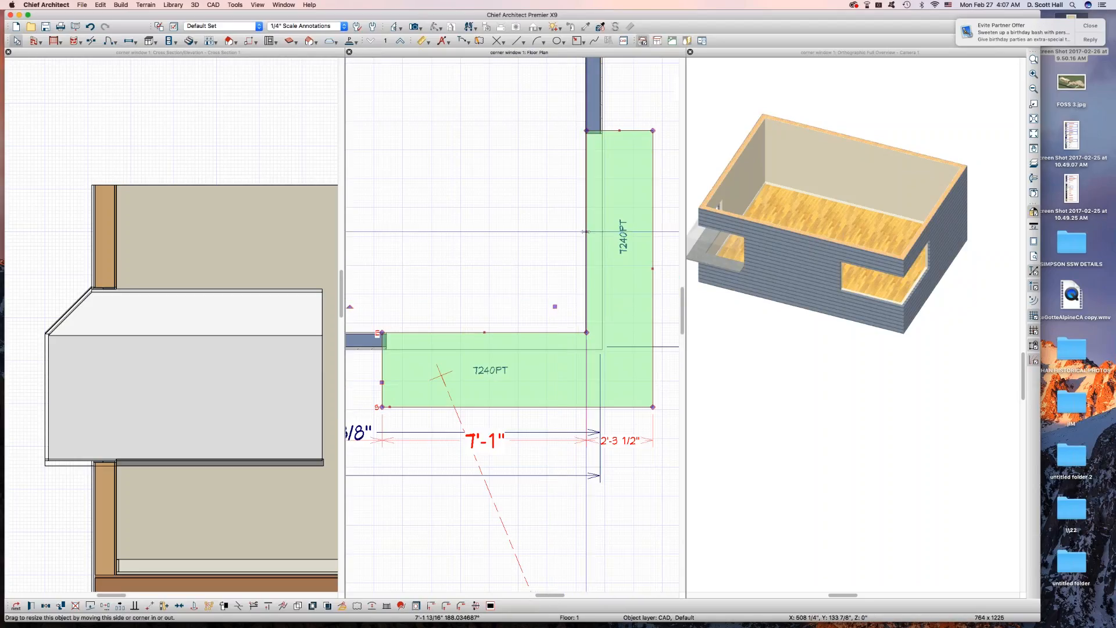
mouse_move(585, 231)
mouse_down()
mouse_move(566, 232)
mouse_move(586, 233)
mouse_up()
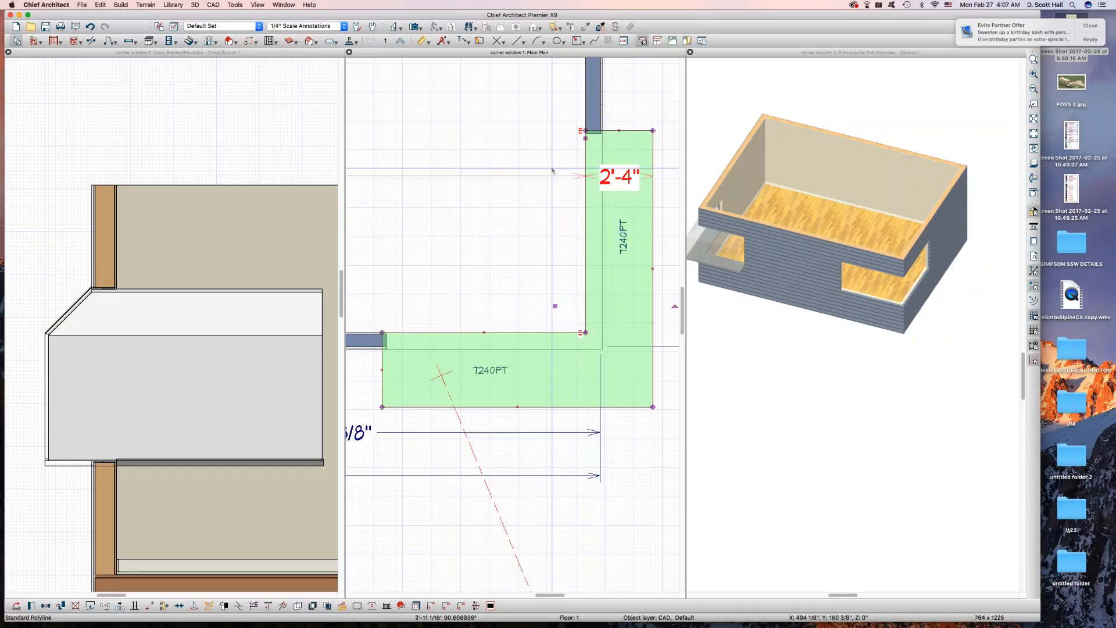
click(638, 260)
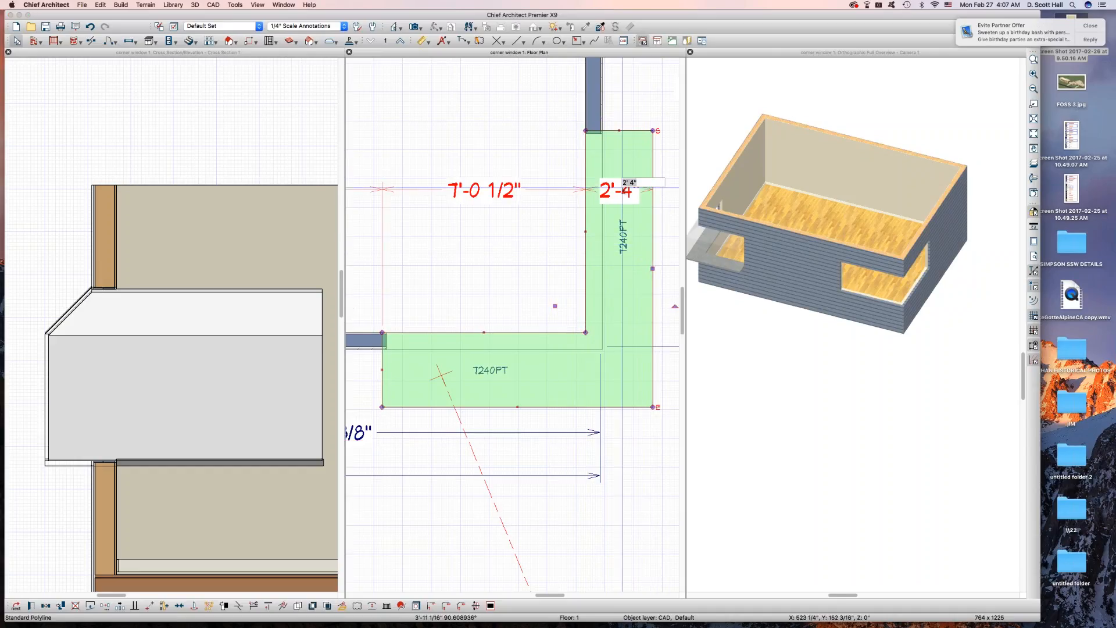
key(Return)
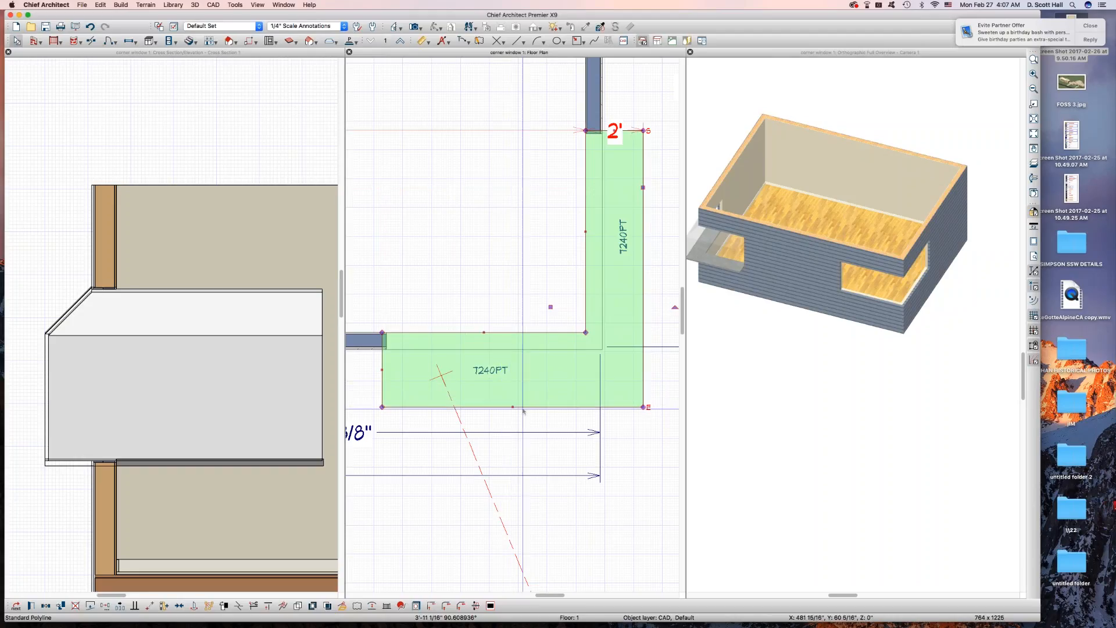
click(560, 376)
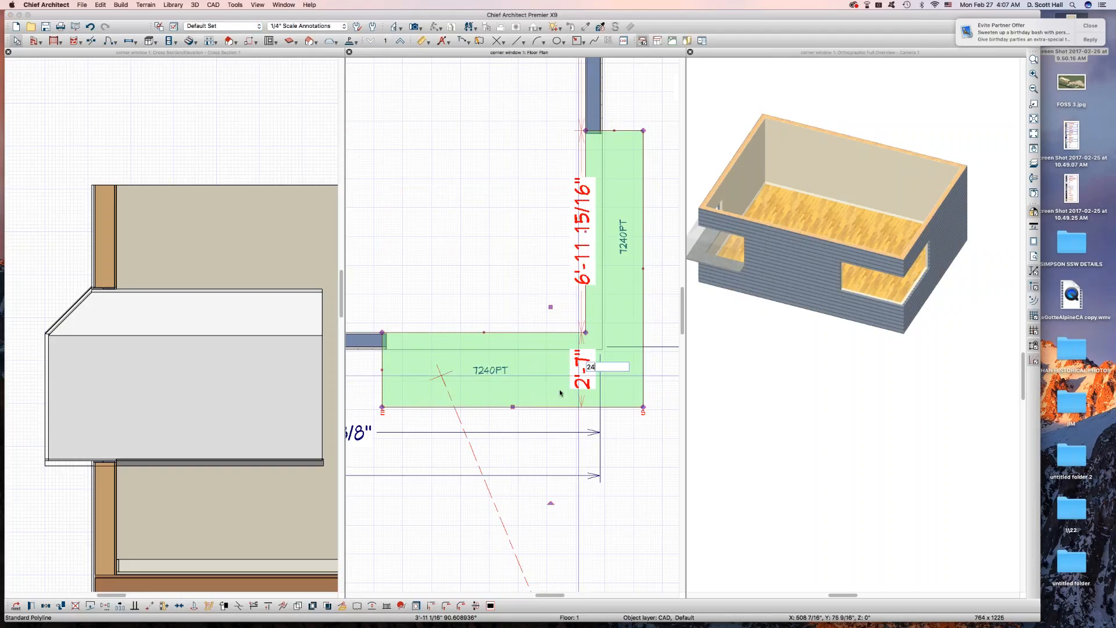
key(Return)
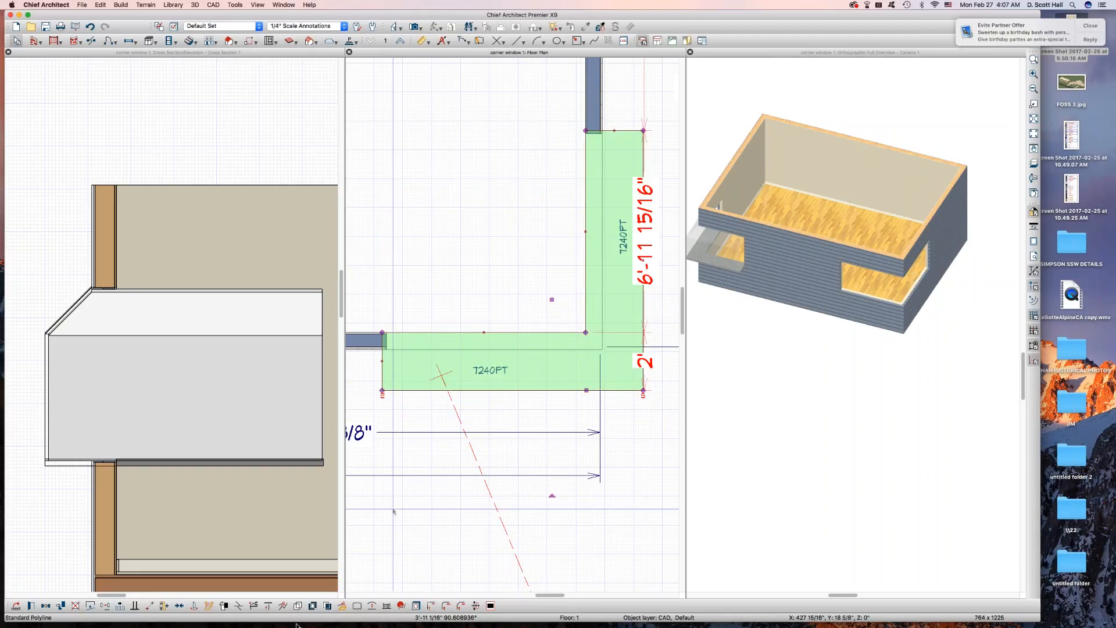
Convert the L-shaped polyline into a polyline solid
click(341, 607)
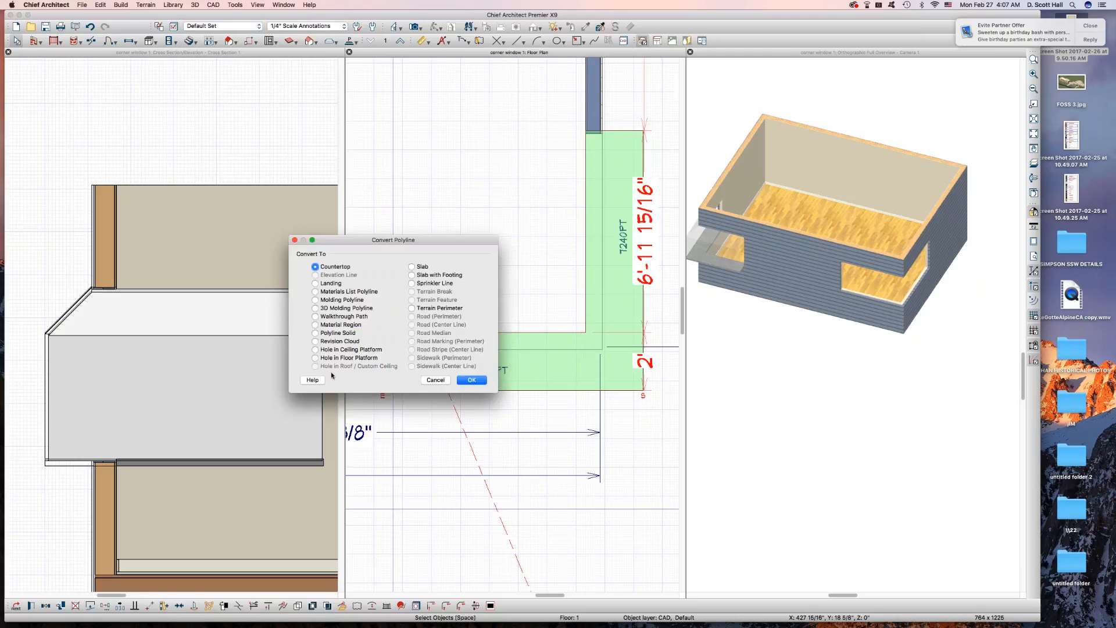
click(472, 379)
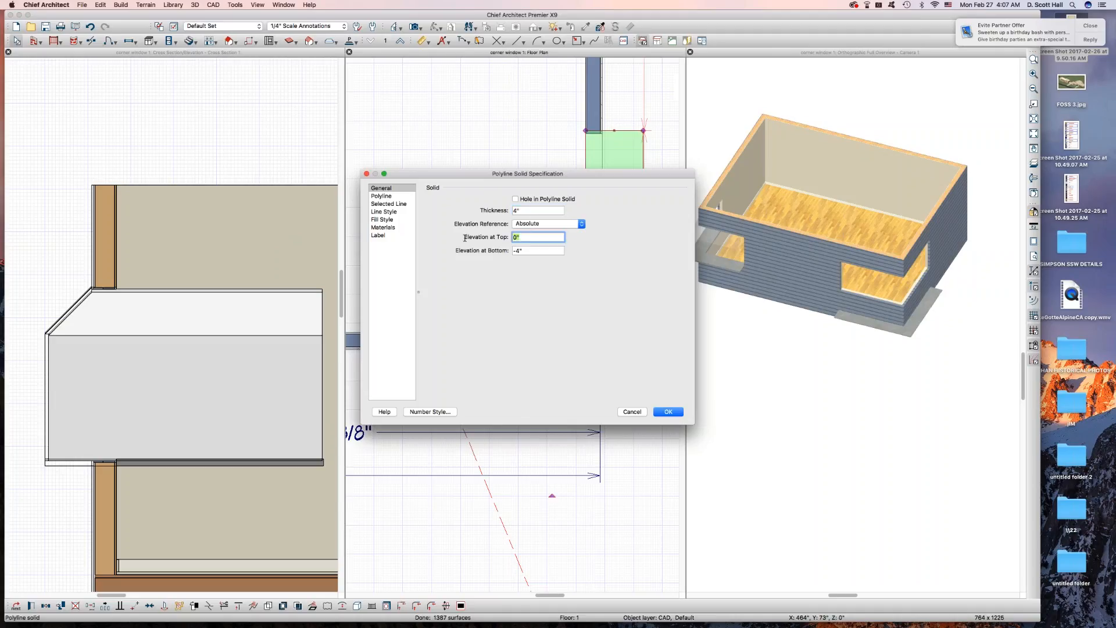
Set the L-shaped polyline solid's elevation at top to 32" and move it up by .5" in Z
drag(457, 176, 756, 277)
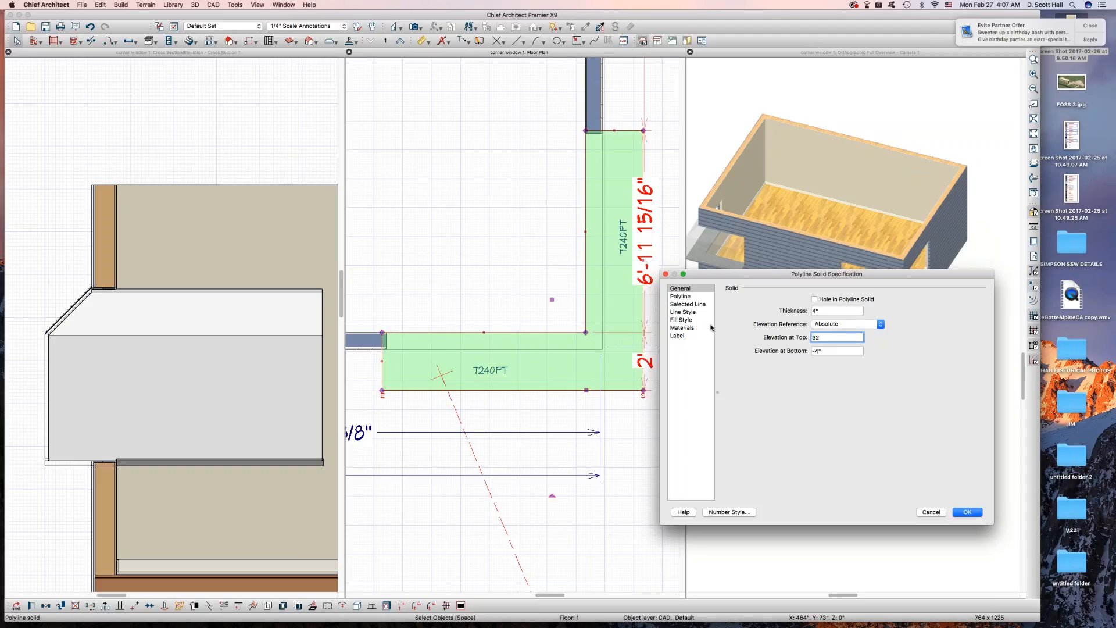
key(Return)
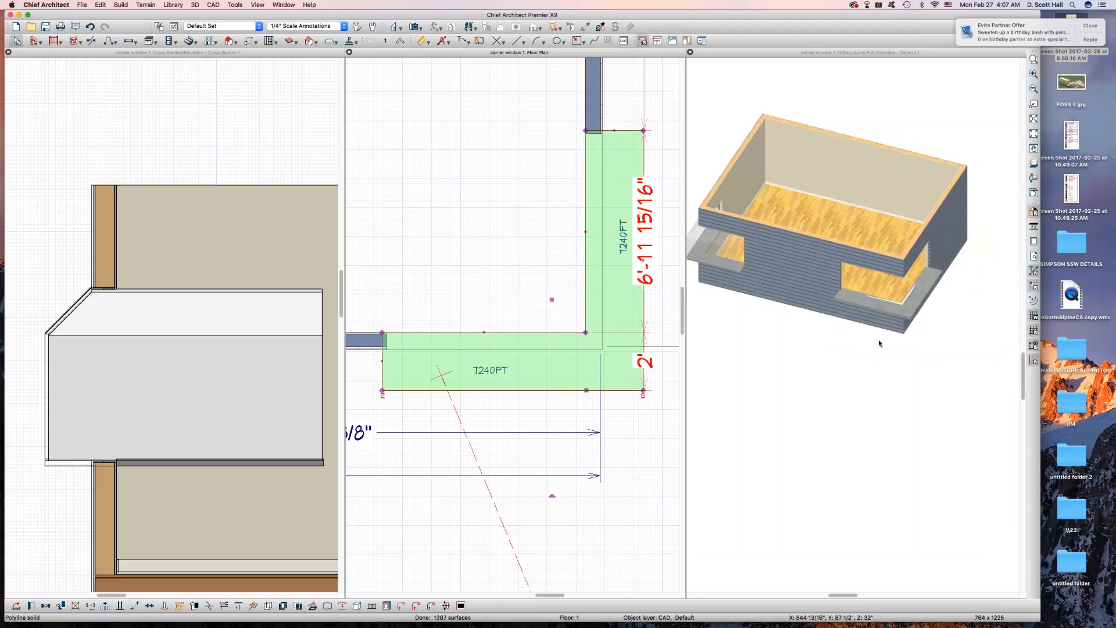
scroll(878, 233, up, 5)
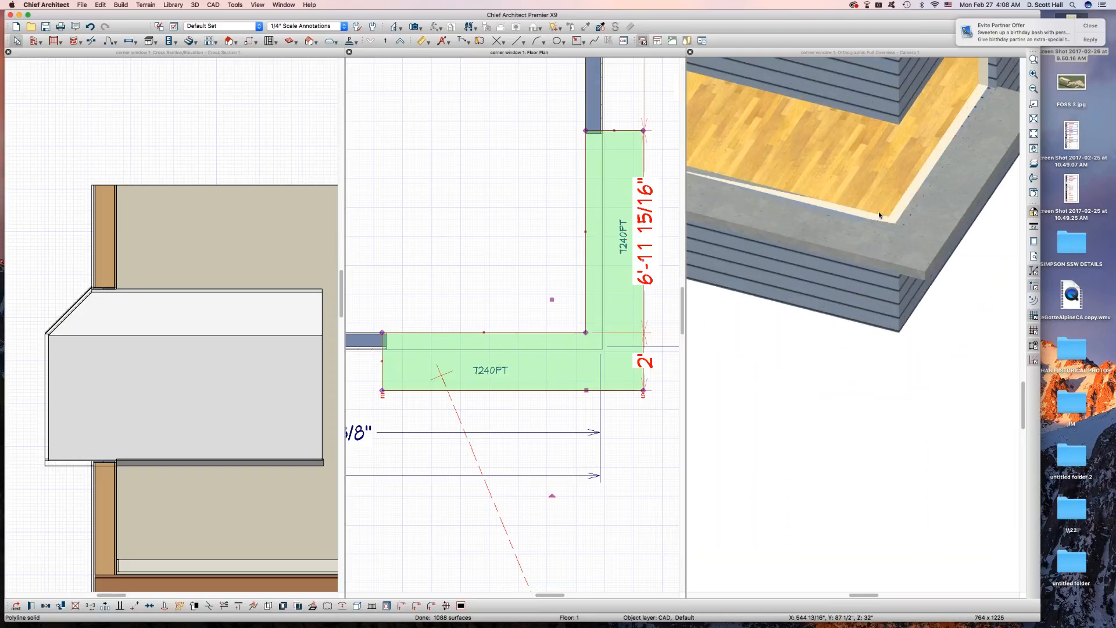
drag(918, 214, 941, 186)
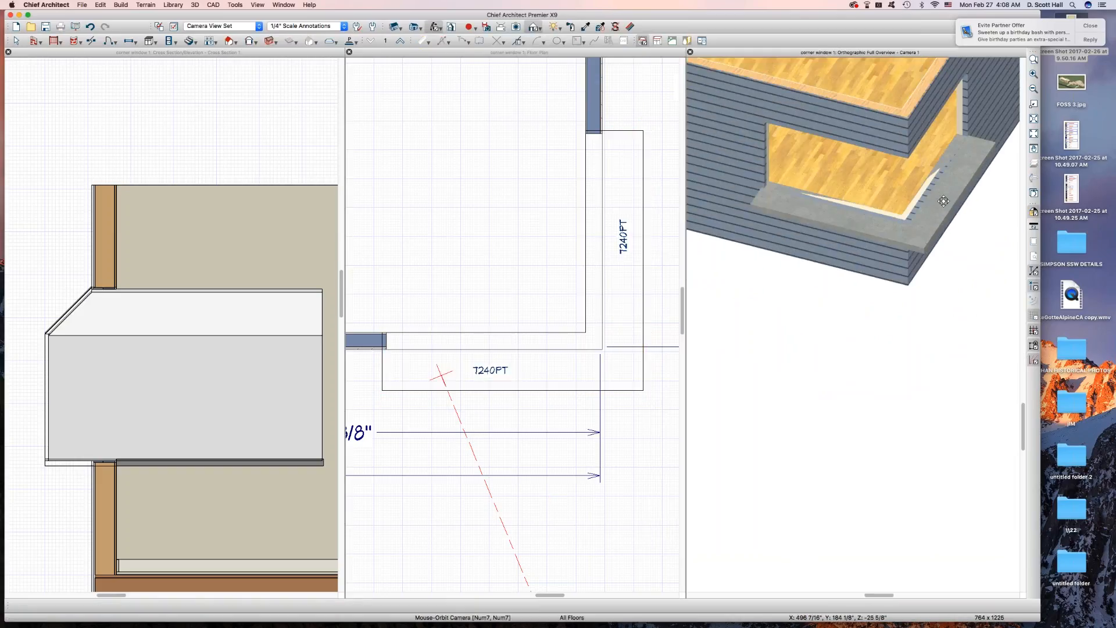
click(945, 205)
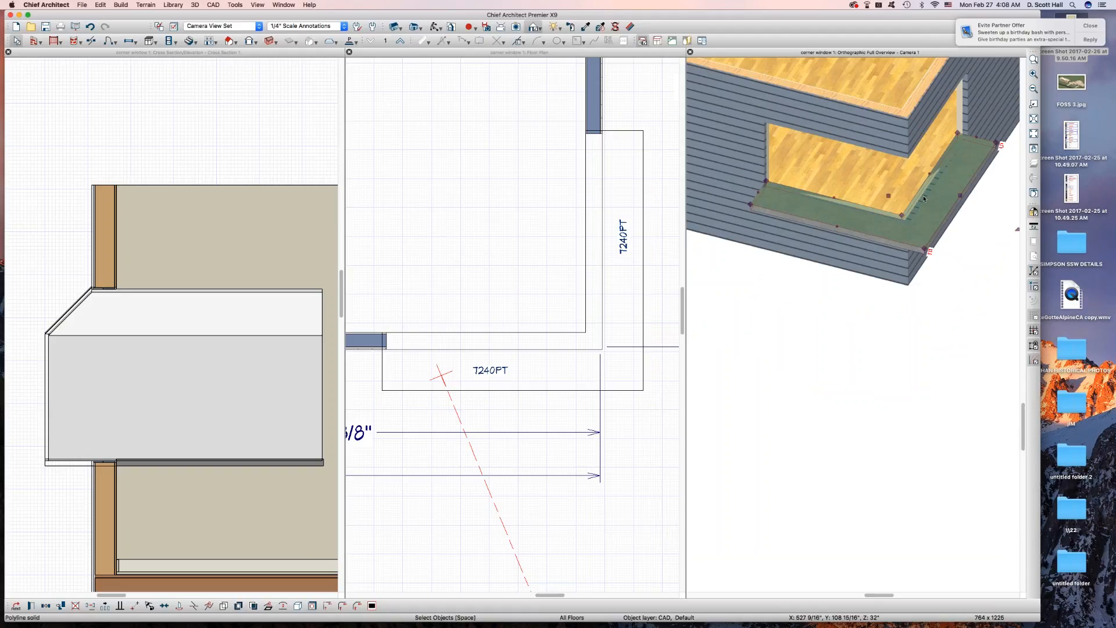
key(t)
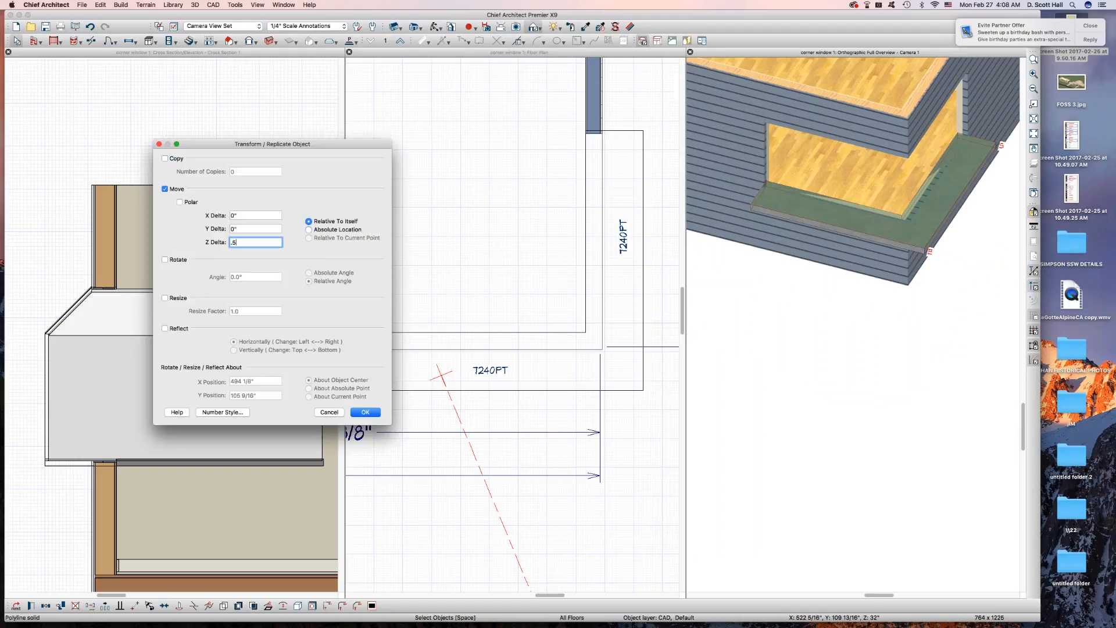
key(Return)
click(861, 237)
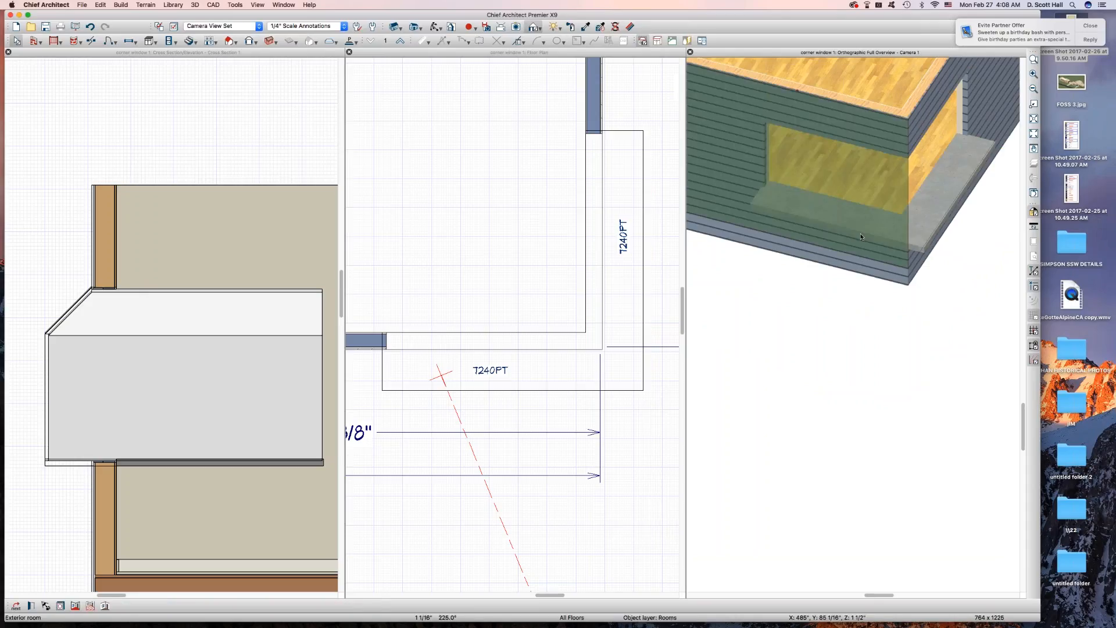
Pick up the drywall material from the interior wall and paint it onto the L-shaped sill solid
scroll(861, 236, down, 7)
scroll(857, 255, up, 1)
click(847, 238)
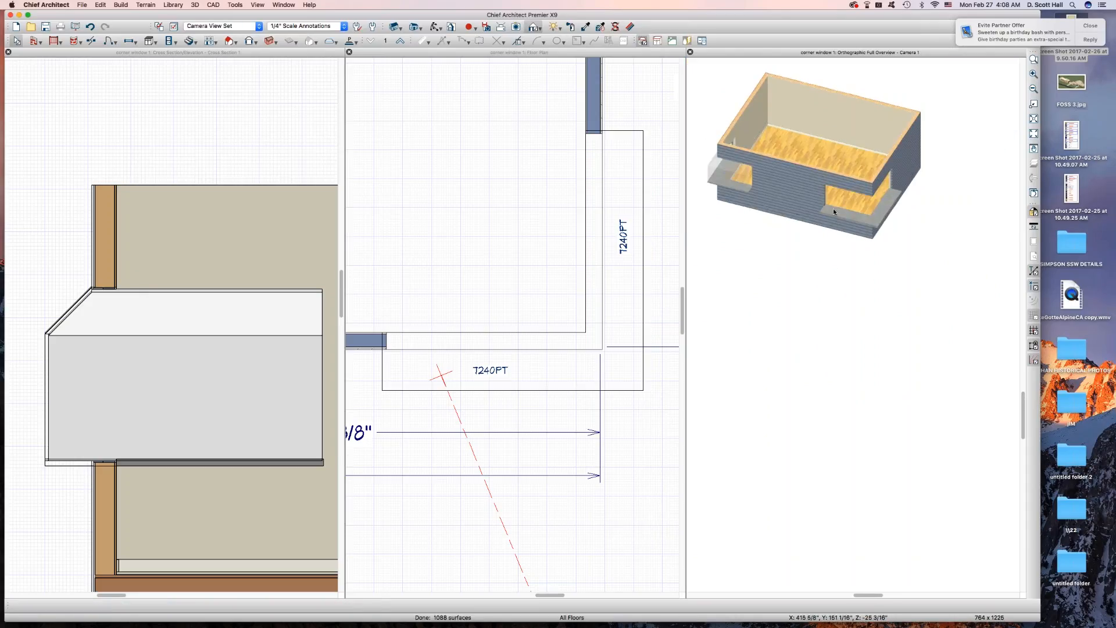
click(586, 27)
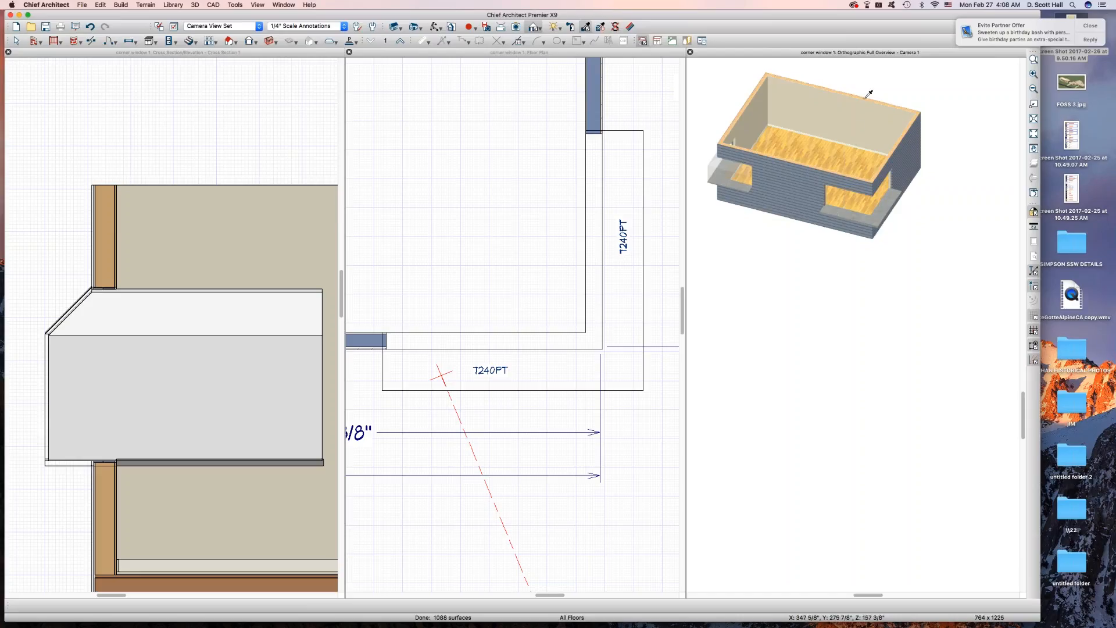
click(854, 126)
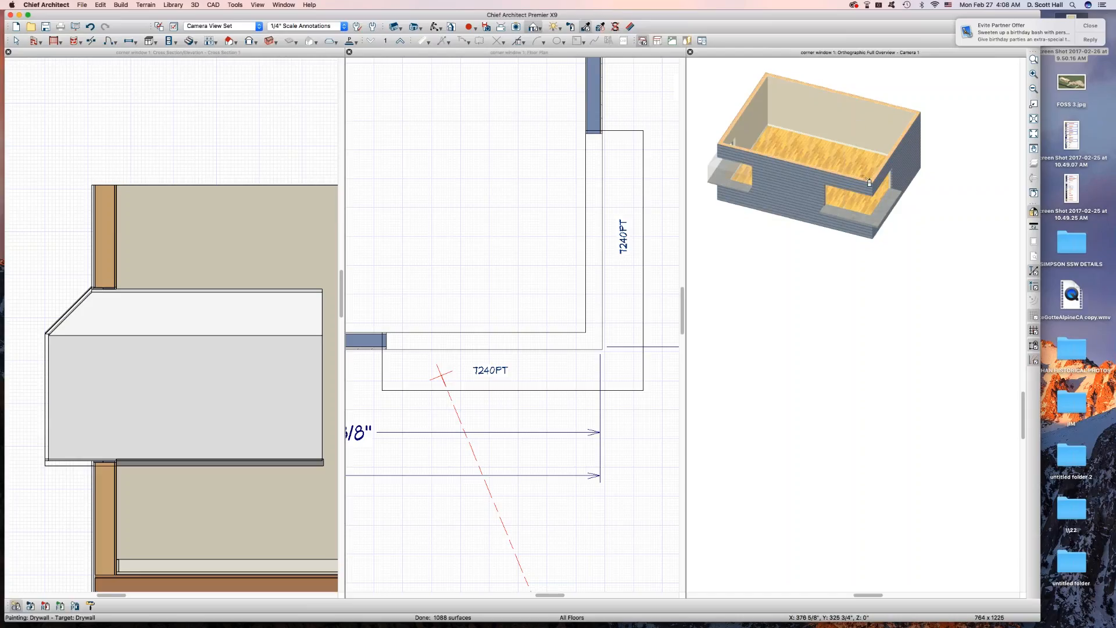
click(853, 219)
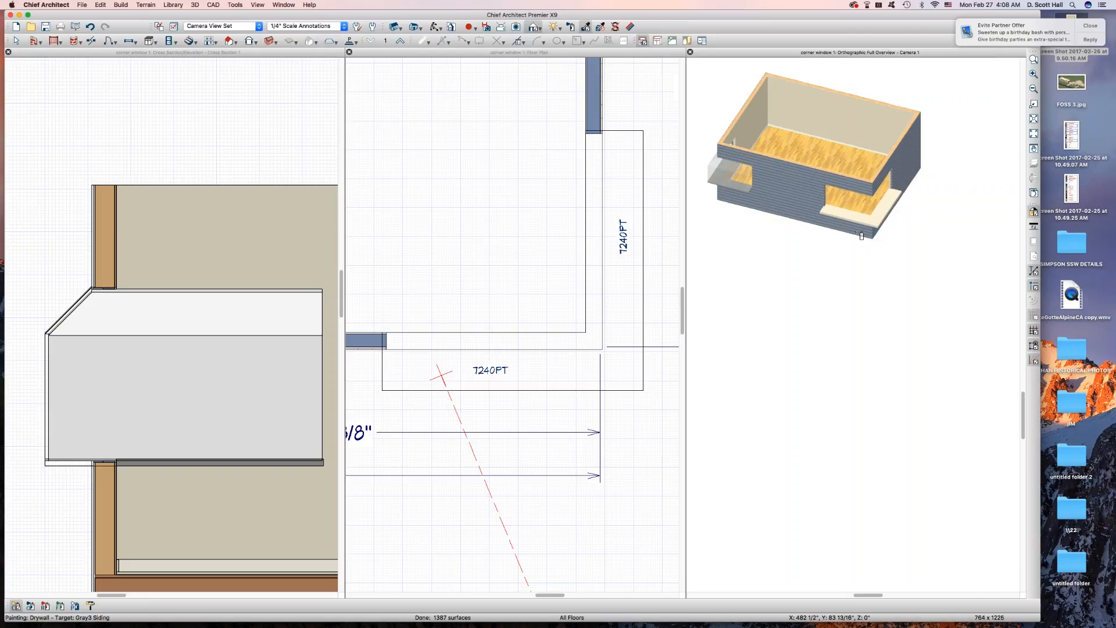
key(Escape)
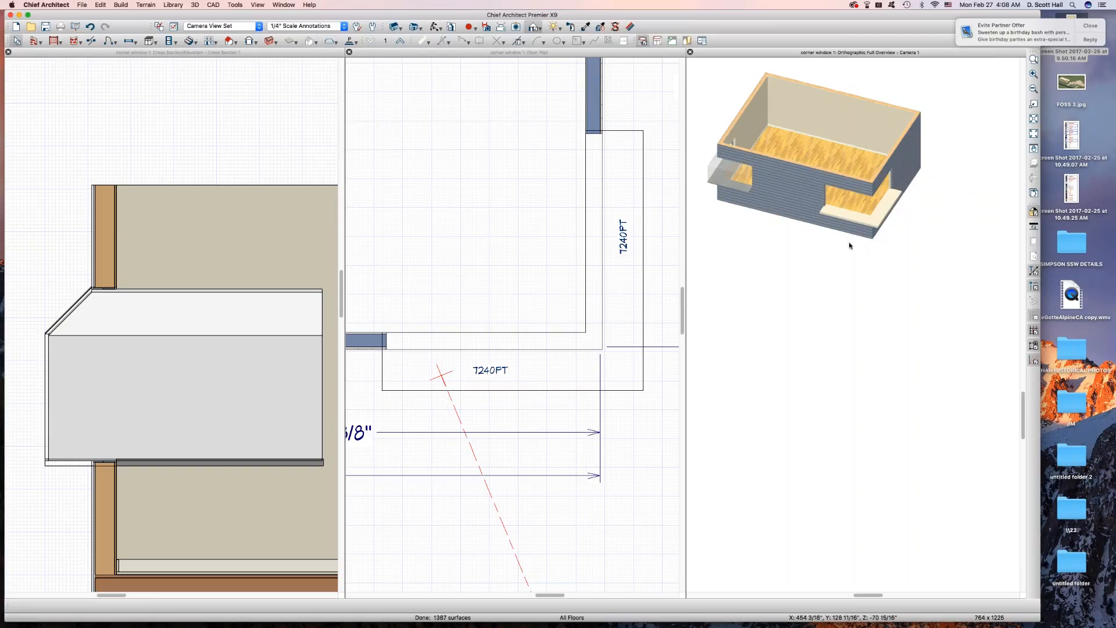
Examine the painted sill around the corner window in the 3D overview from several angles
middle_drag(779, 286, 899, 284)
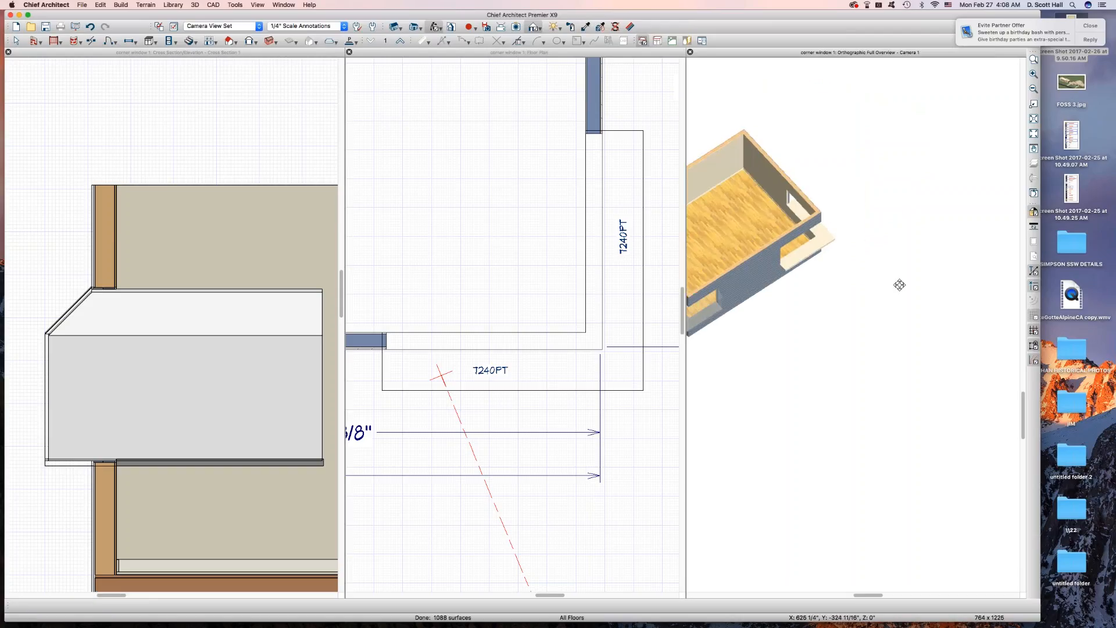
middle_drag(813, 222, 735, 131)
scroll(877, 232, up, 5)
middle_drag(842, 204, 788, 214)
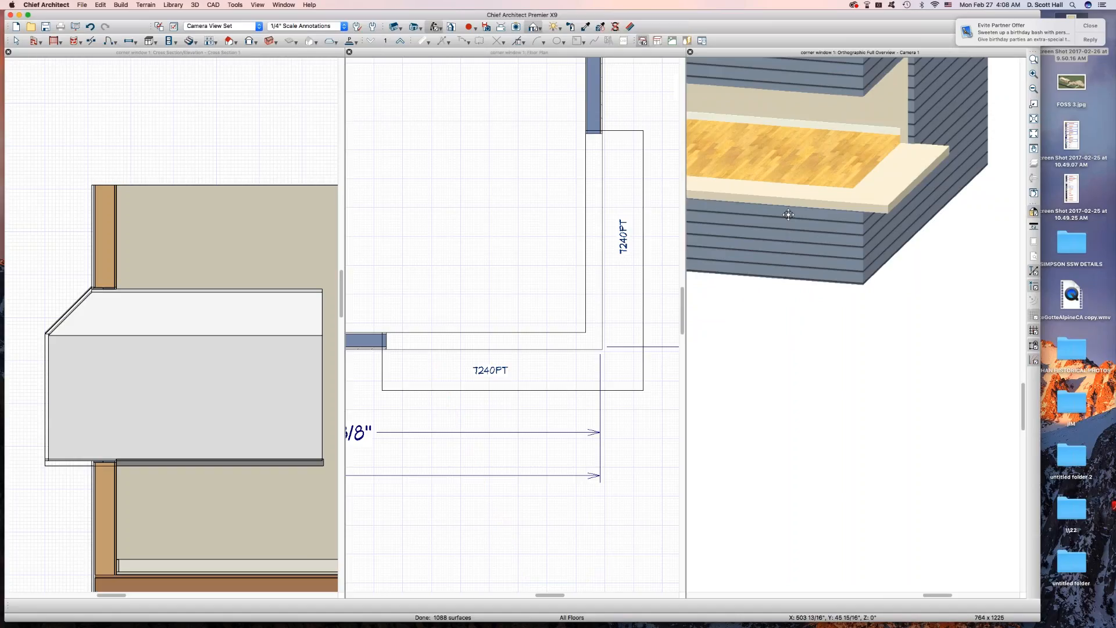
scroll(788, 214, down, 6)
middle_drag(788, 214, 814, 272)
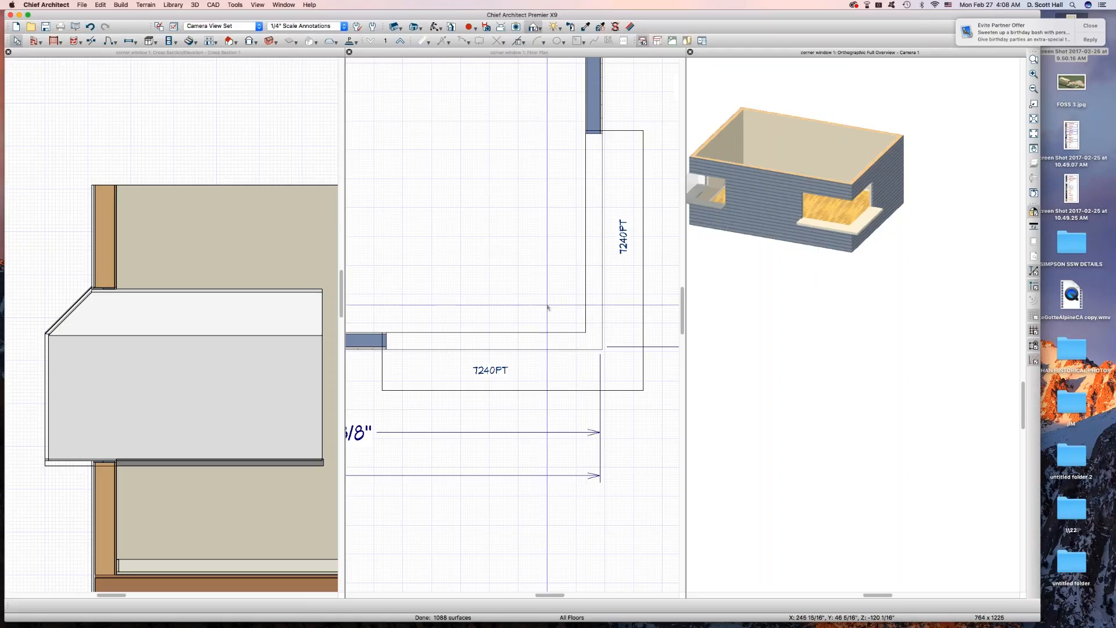
Create a cross section looking toward the far wall from between the two corner windows in the floor plan
scroll(658, 473, down, 5)
scroll(422, 285, up, 3)
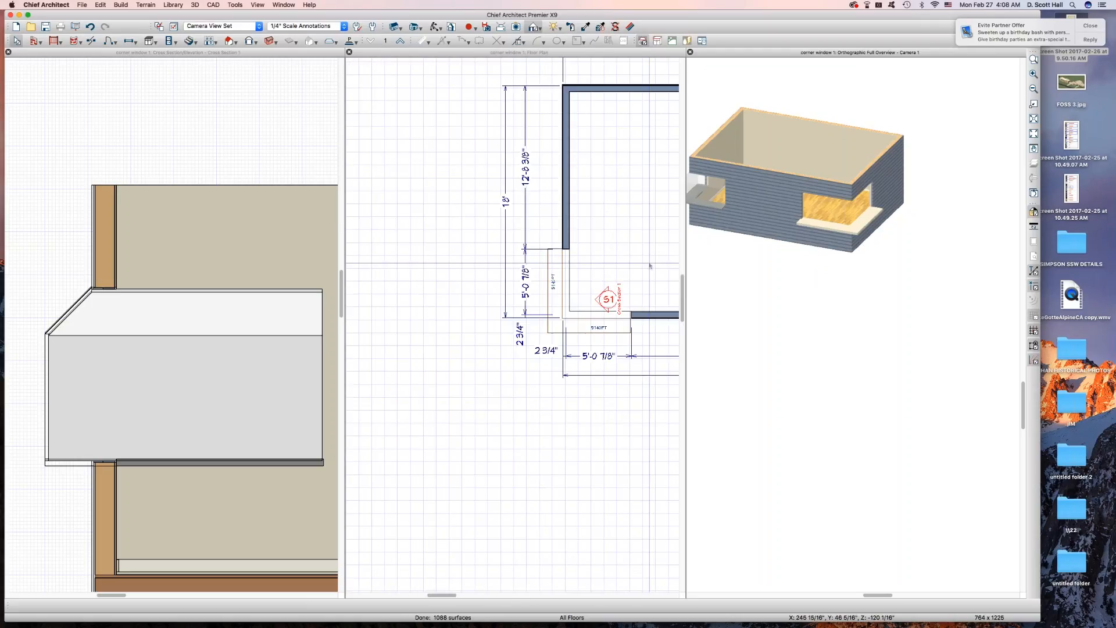
double_click(527, 283)
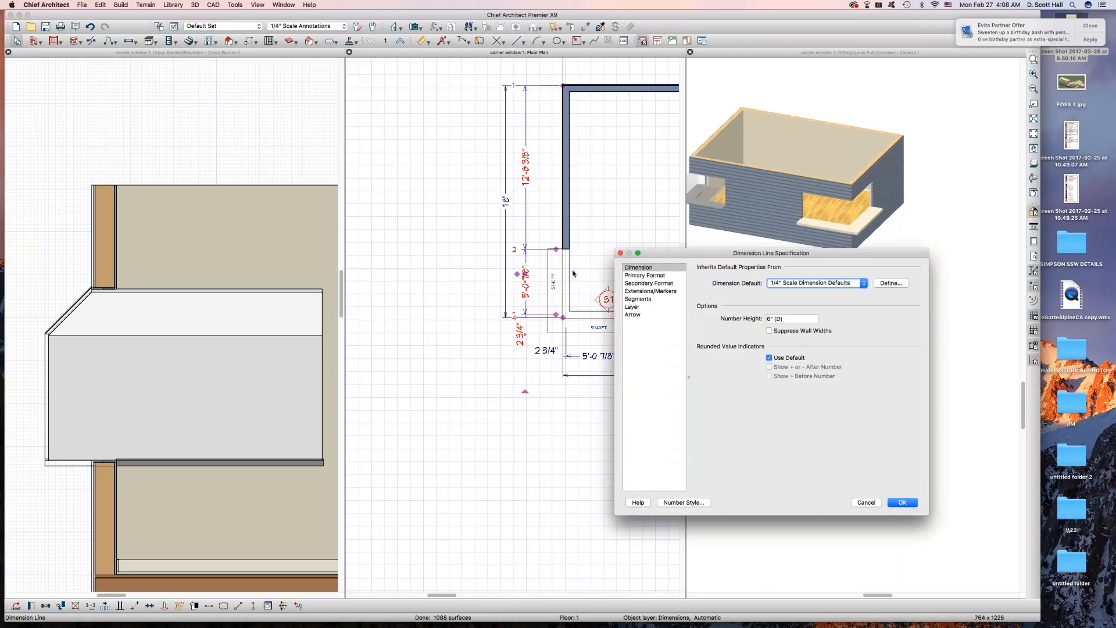
click(866, 503)
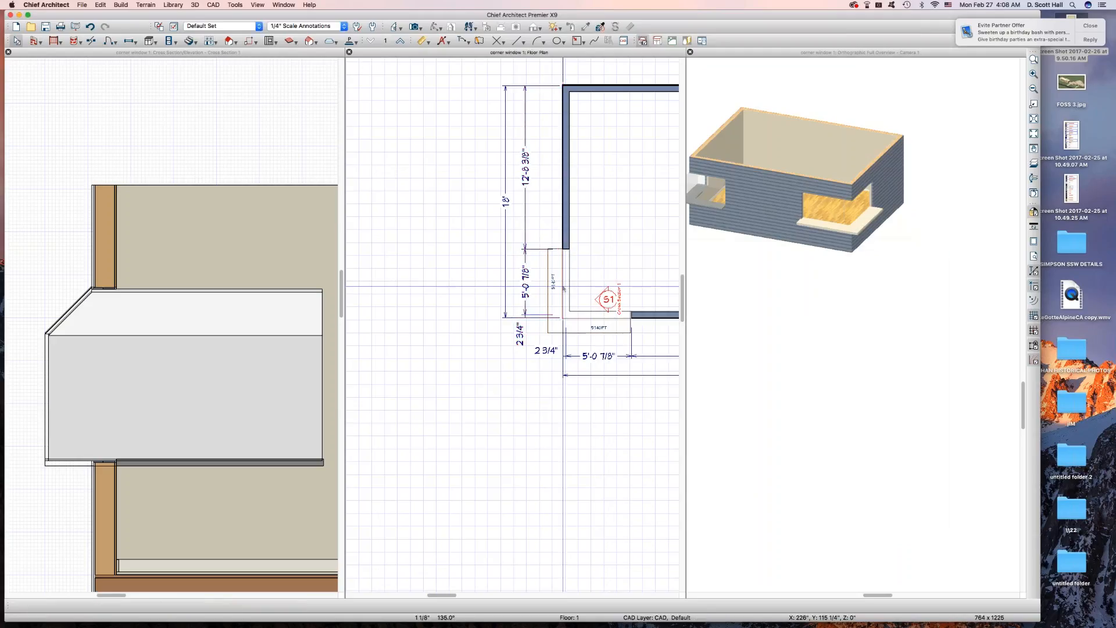
key(c)
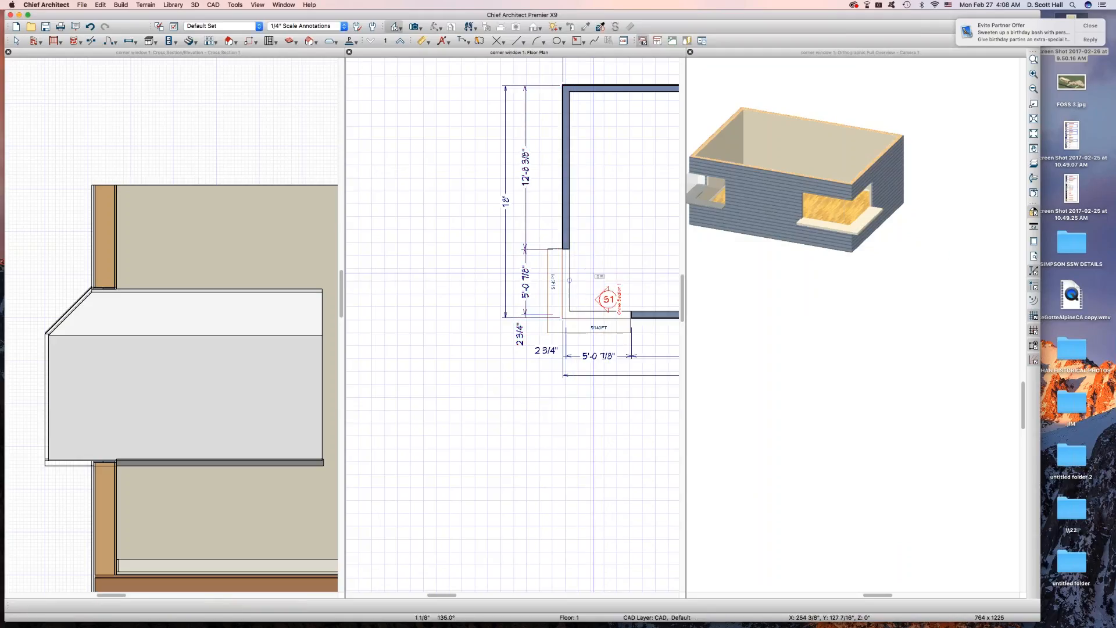
mouse_move(593, 273)
mouse_down()
mouse_move(577, 208)
mouse_move(593, 189)
mouse_up()
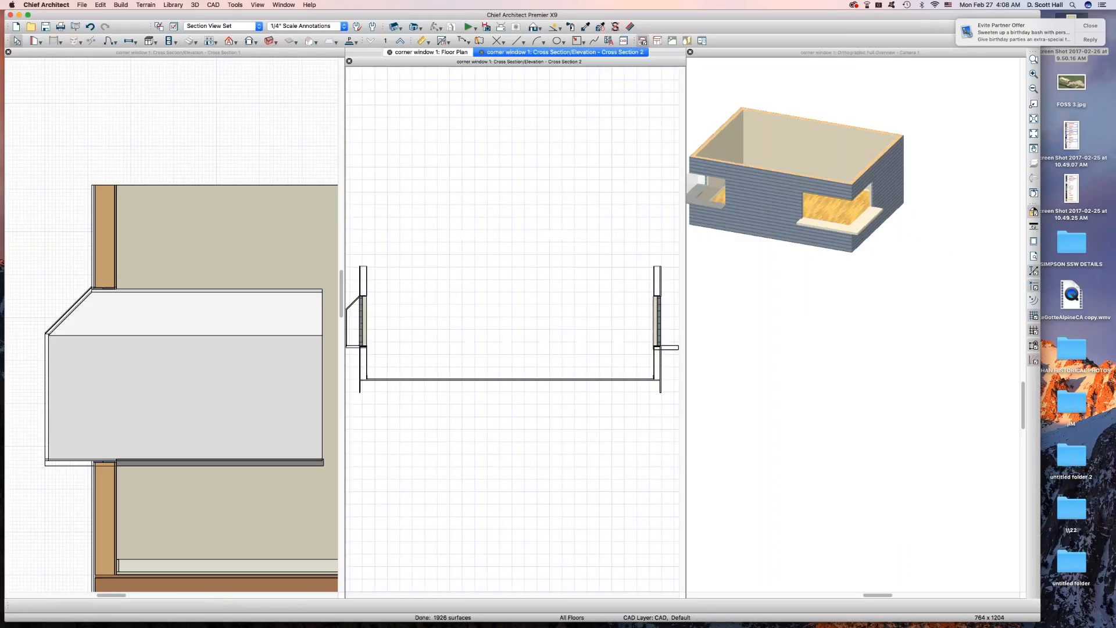
Draw a rectangular polyline about 8" wide standing on the outer end of the new sill in the cross section
scroll(349, 375, up, 4)
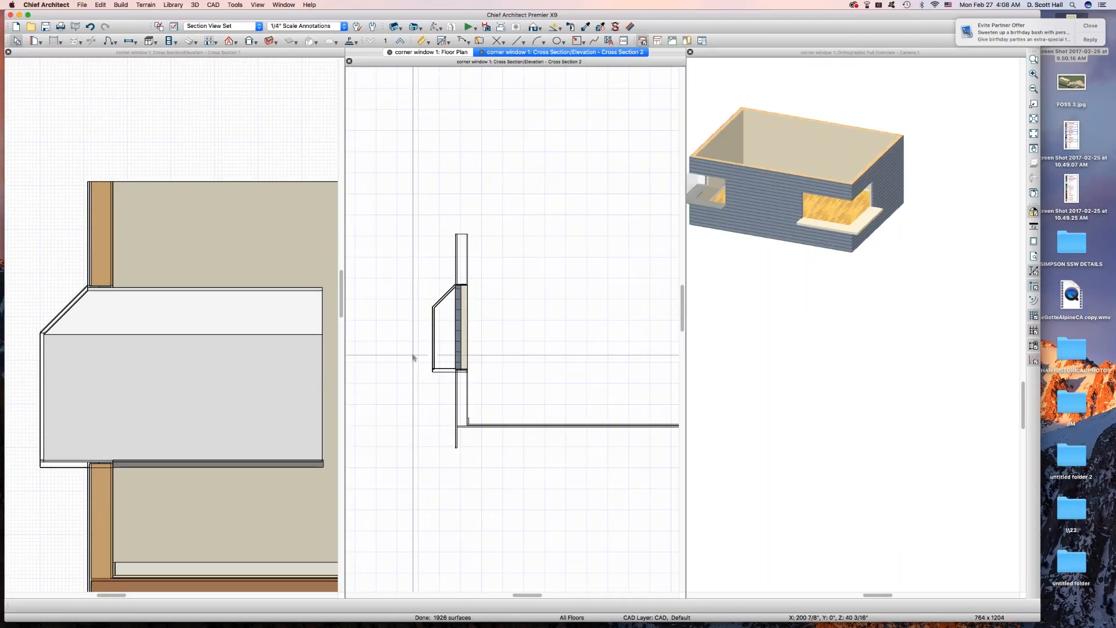
scroll(534, 357, up, 3)
scroll(552, 181, down, 3)
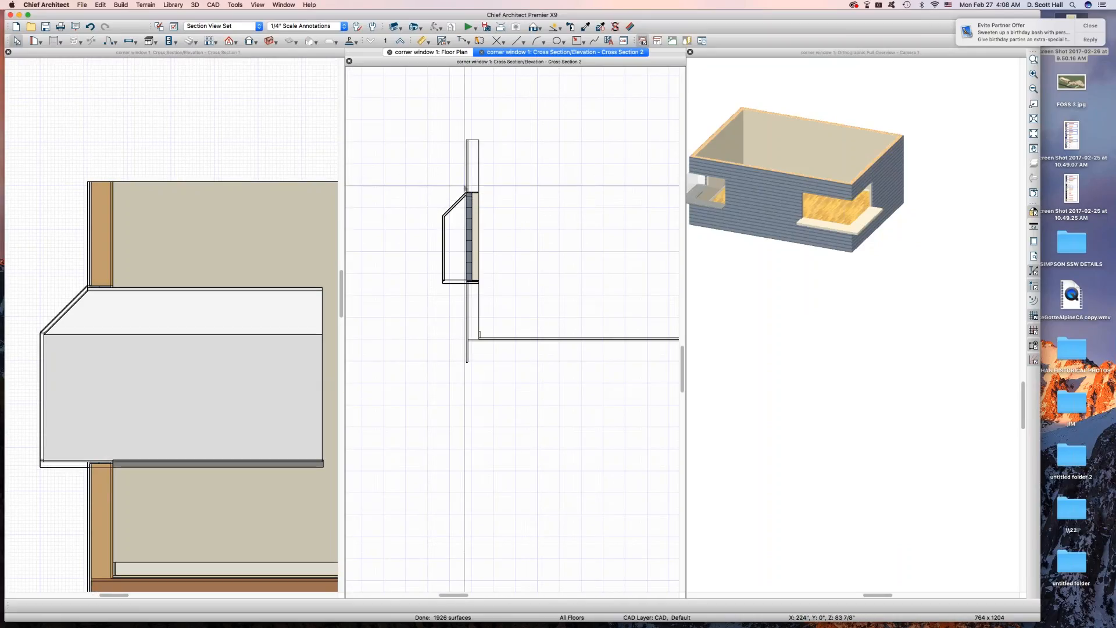
scroll(440, 214, down, 3)
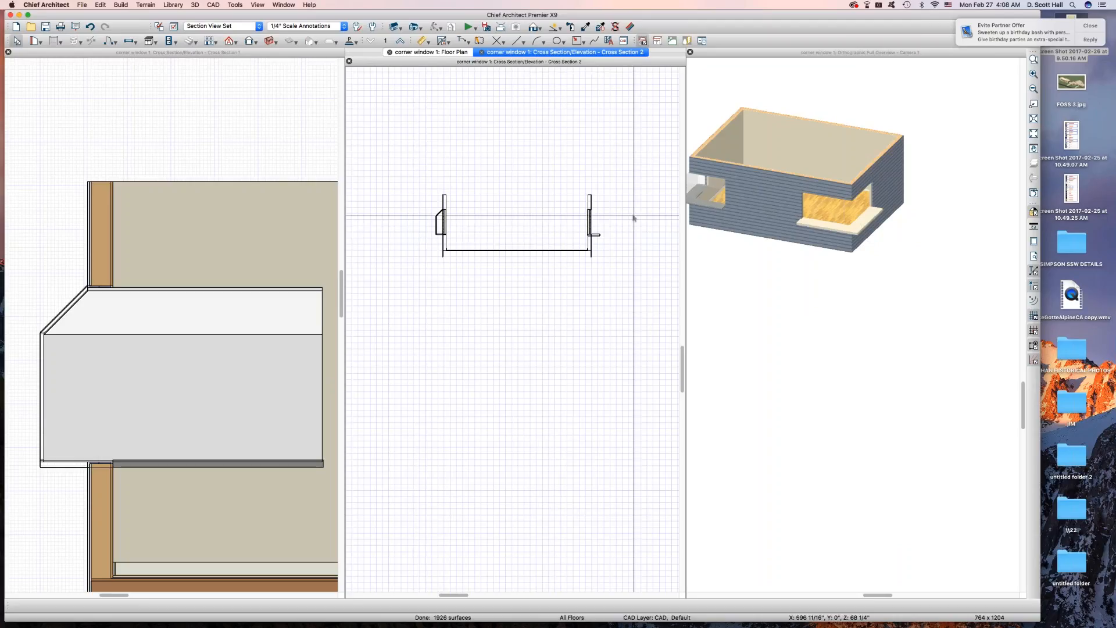
scroll(623, 219, up, 4)
scroll(554, 247, up, 3)
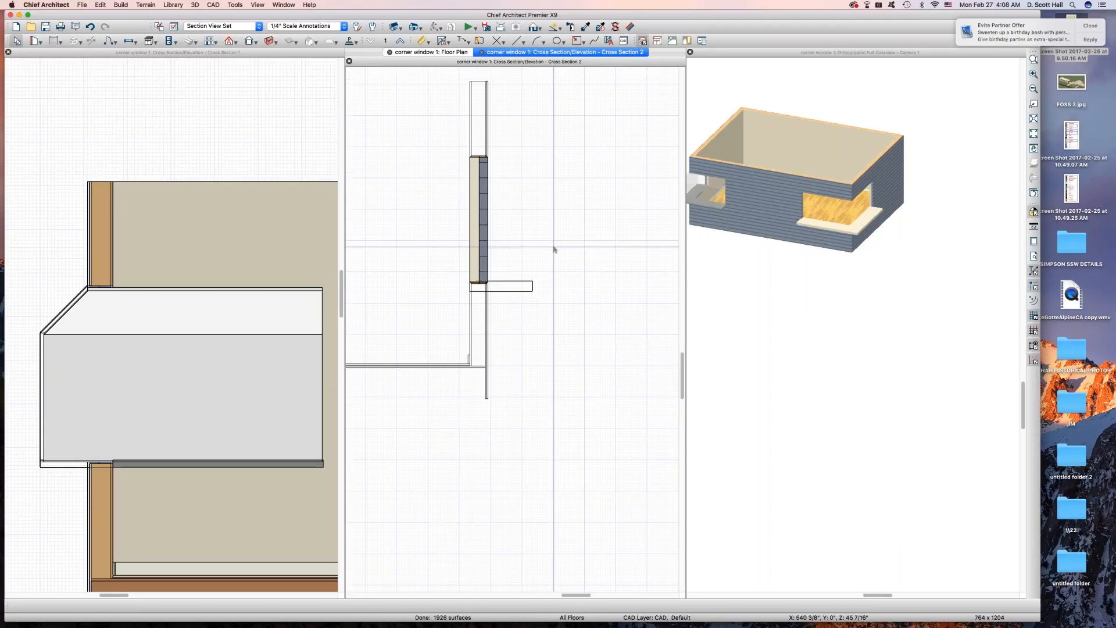
drag(532, 281, 511, 173)
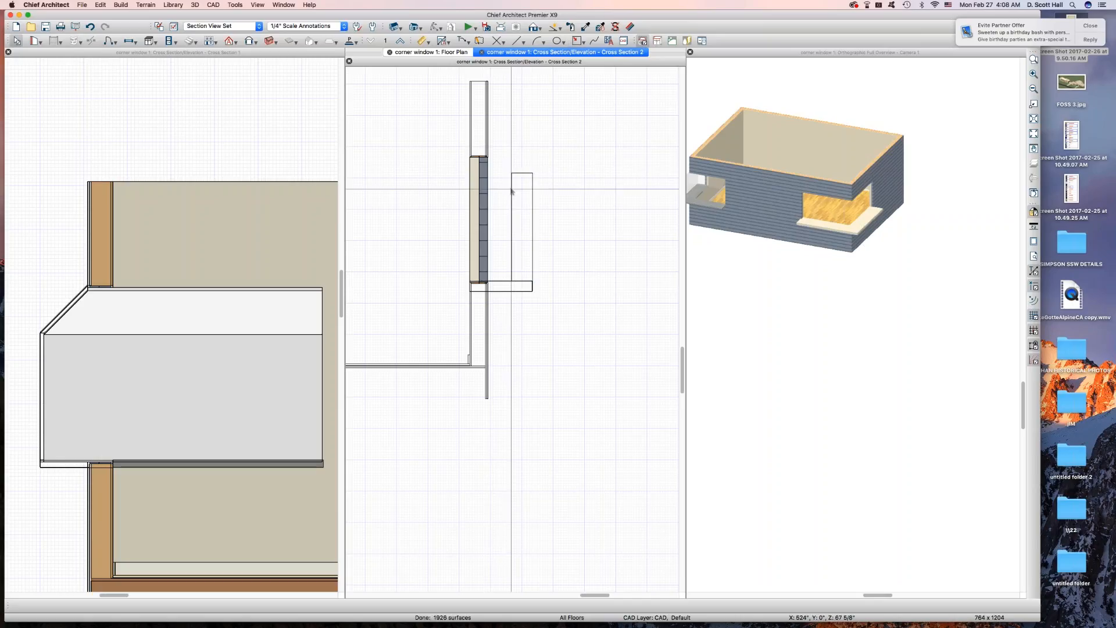
Stretch the rectangle inward to the wall face and set its upper edge 1" above the window opening
scroll(525, 216, down, 3)
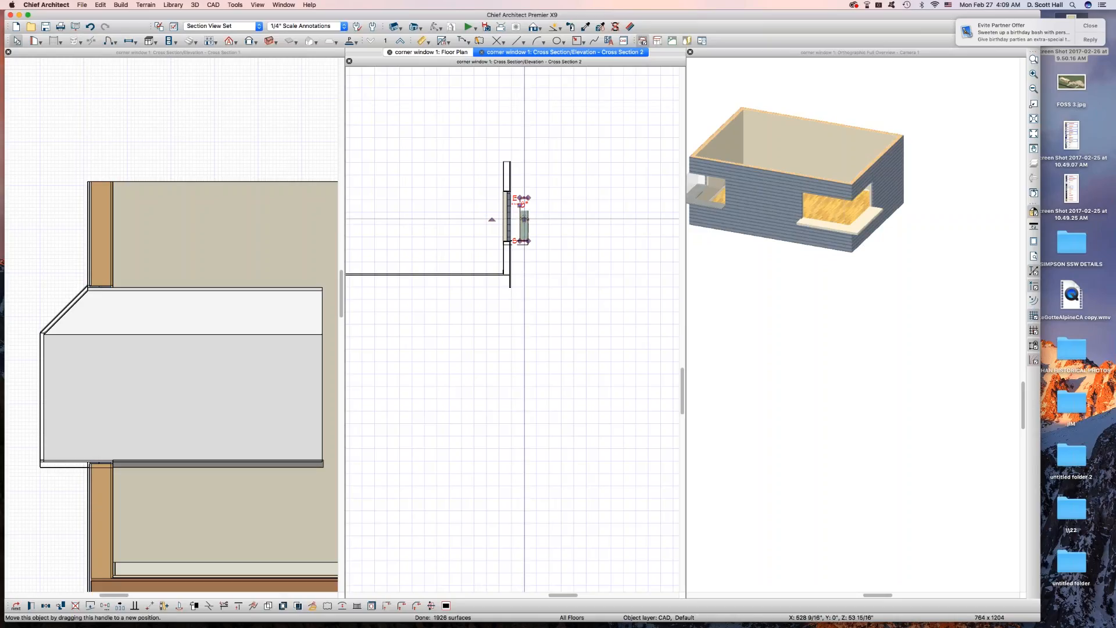
scroll(525, 218, up, 4)
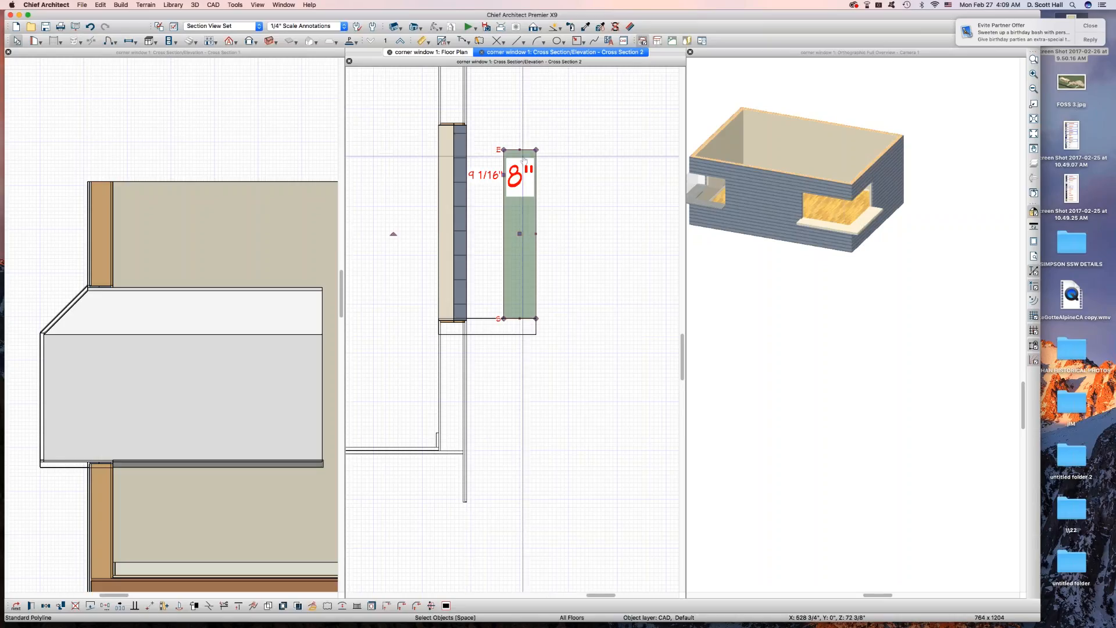
drag(504, 150, 490, 110)
key(Tab)
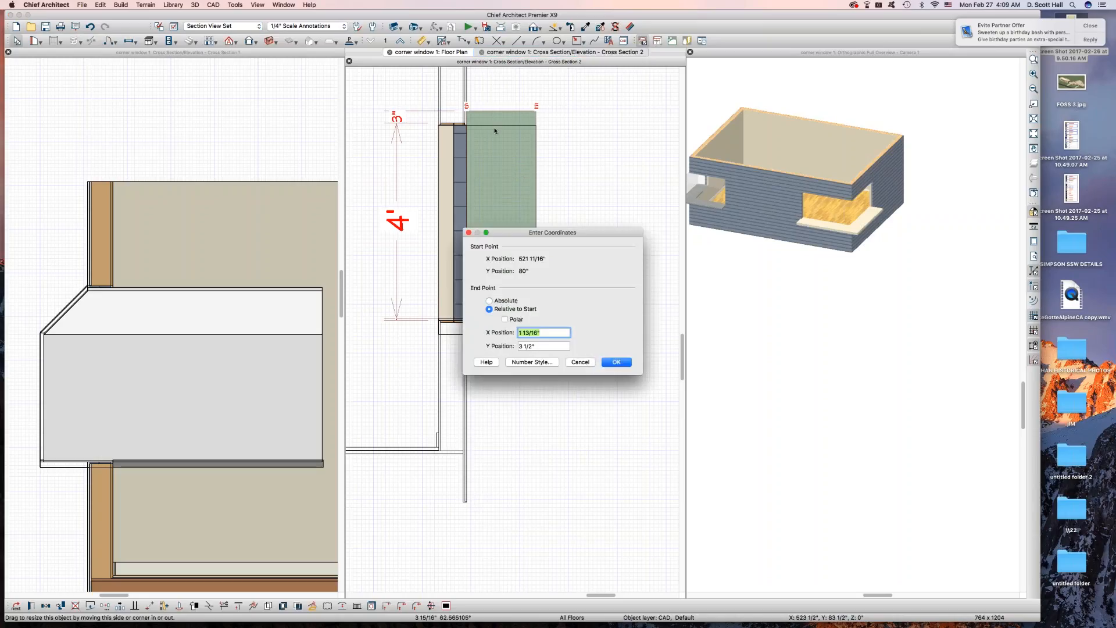
key(Tab)
text(1)
key(Return)
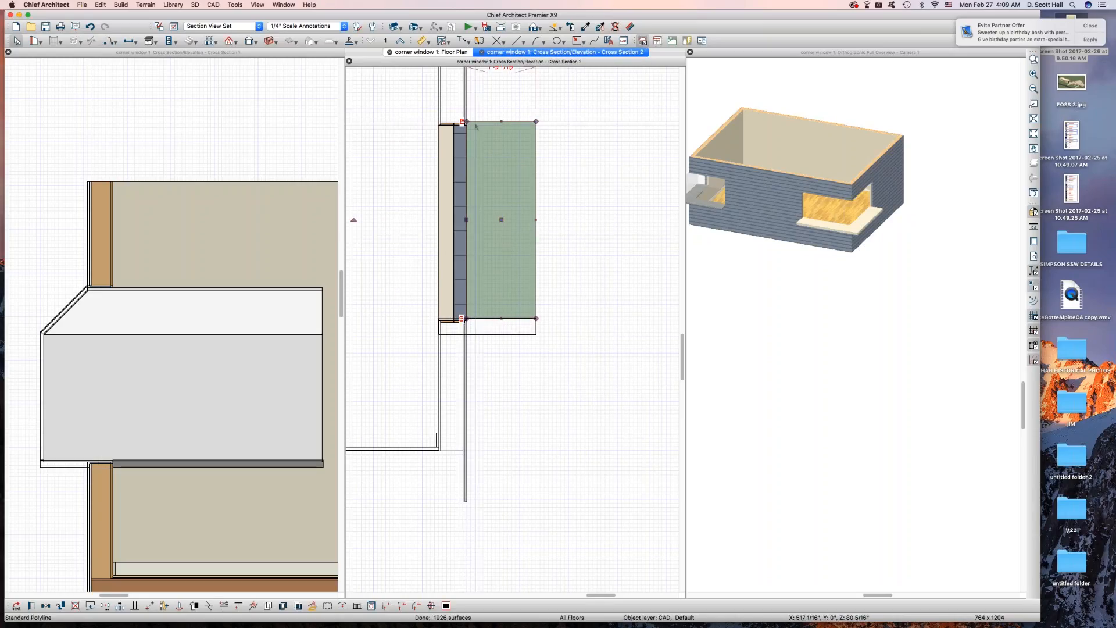
Draw a 45° line down from the rectangle's upper wall-side corner and pull the upper outer corner down to meet it
scroll(475, 126, up, 3)
key(l)
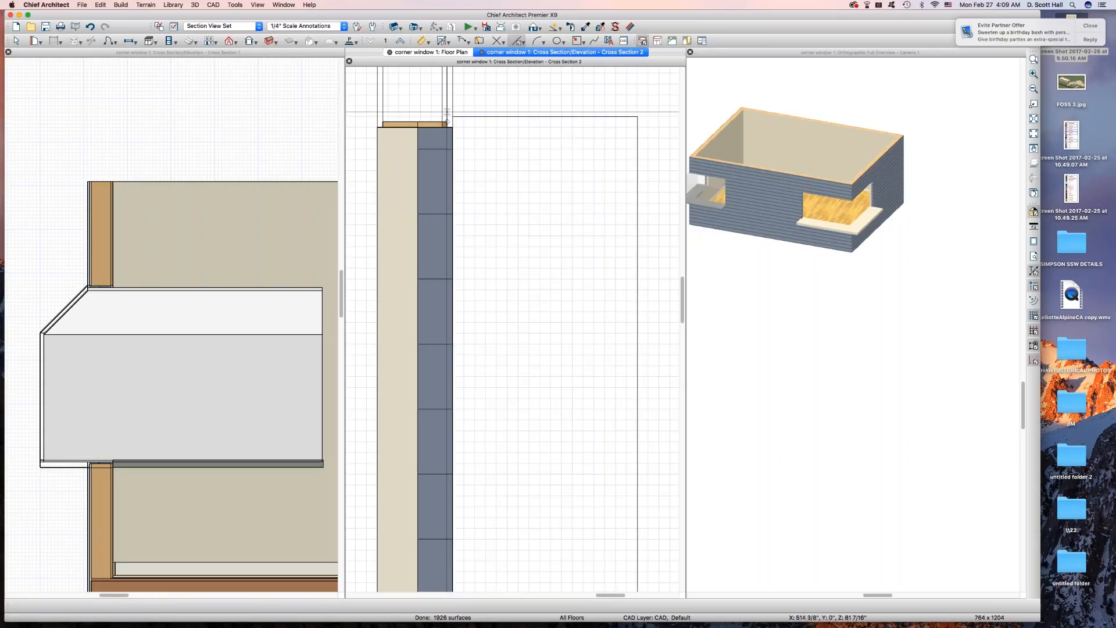
drag(452, 117, 682, 315)
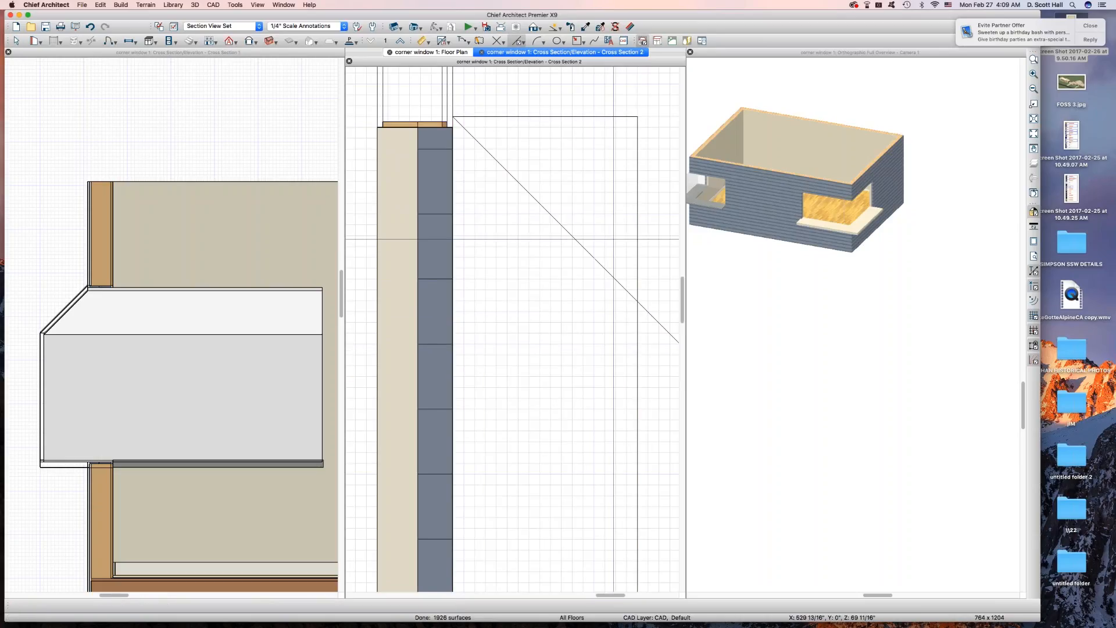
key(space)
click(637, 221)
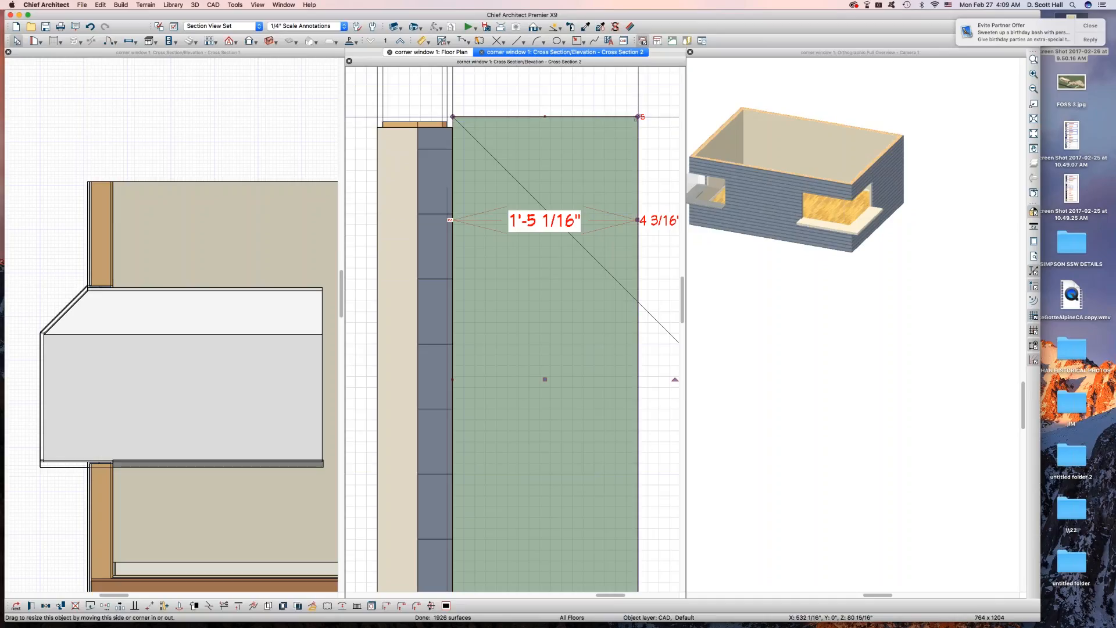
drag(637, 118, 638, 300)
Lower the polyline's bottom edge by 1" below the sill's upper surface
scroll(640, 270, down, 3)
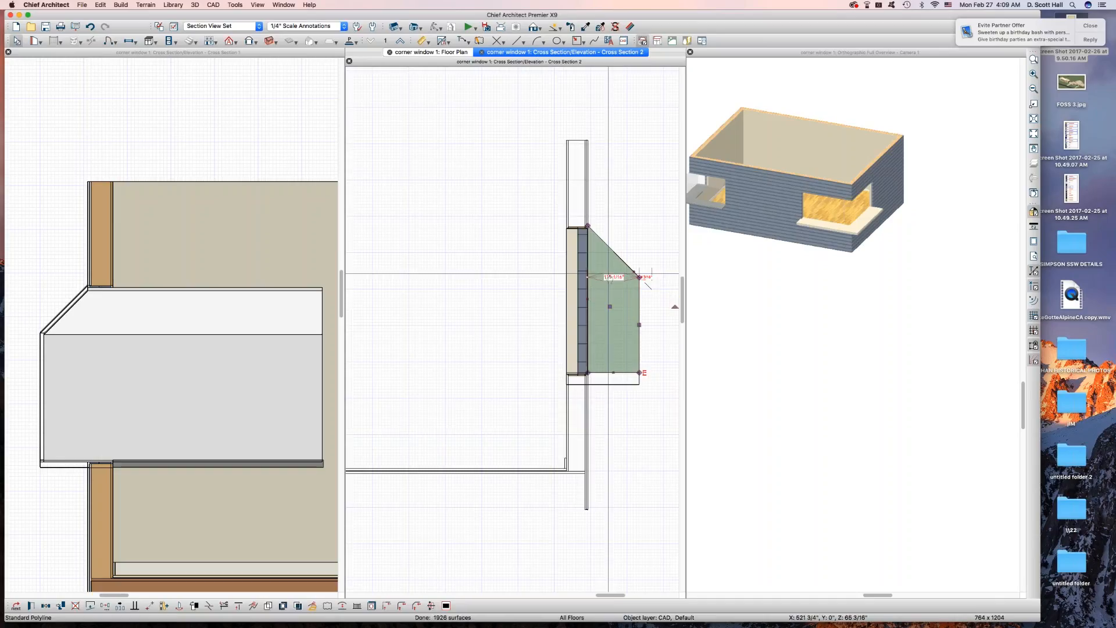
scroll(604, 355, up, 2)
scroll(575, 382, down, 1)
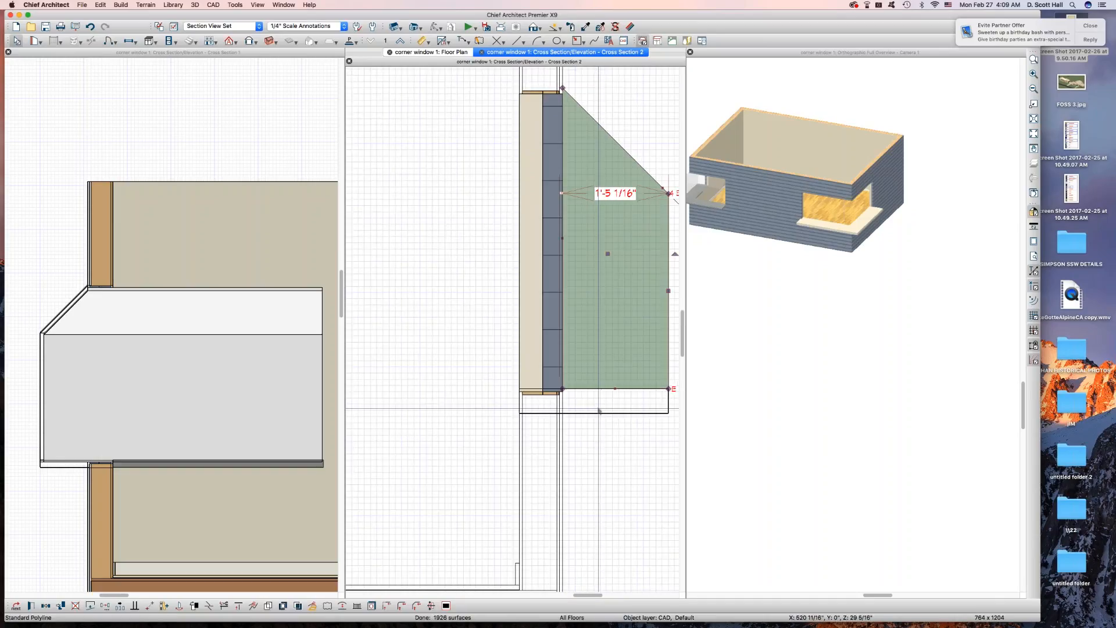
scroll(599, 407, up, 3)
drag(627, 370, 625, 387)
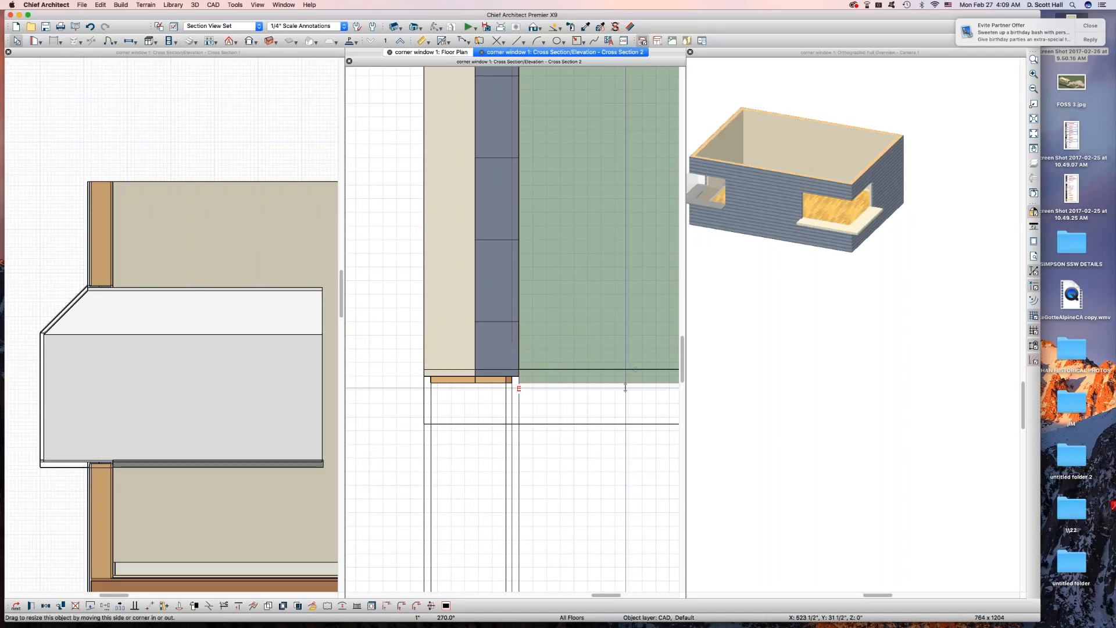
key(Tab)
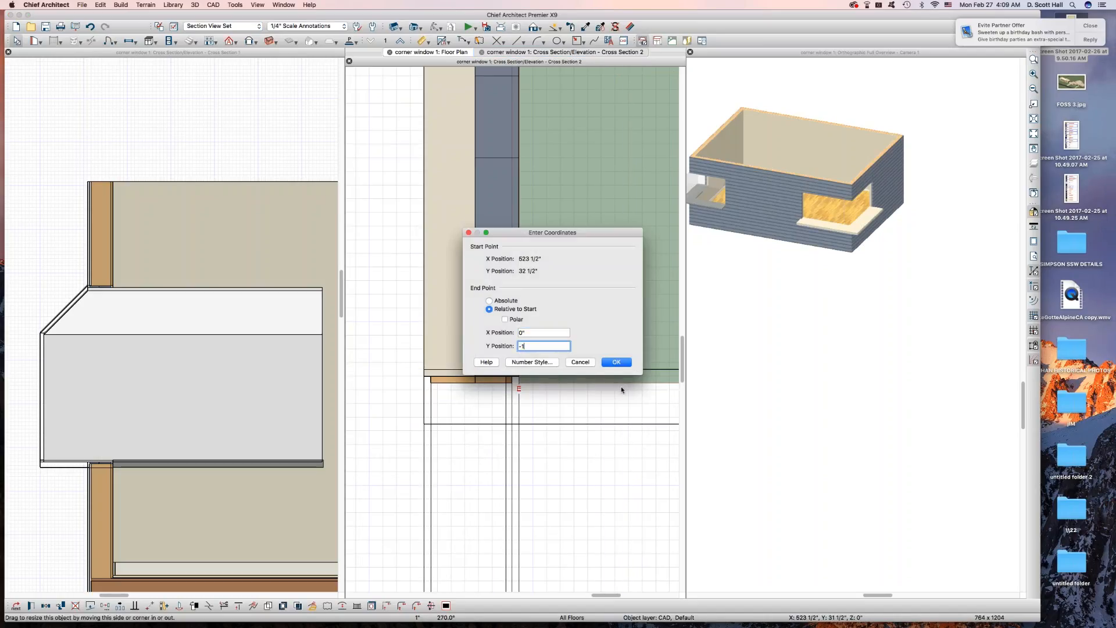
key(Return)
Pull the middle and lower parts of the polyline's wall-side edge outward to about 8" from its outer edge
scroll(475, 390, down, 5)
scroll(475, 388, up, 3)
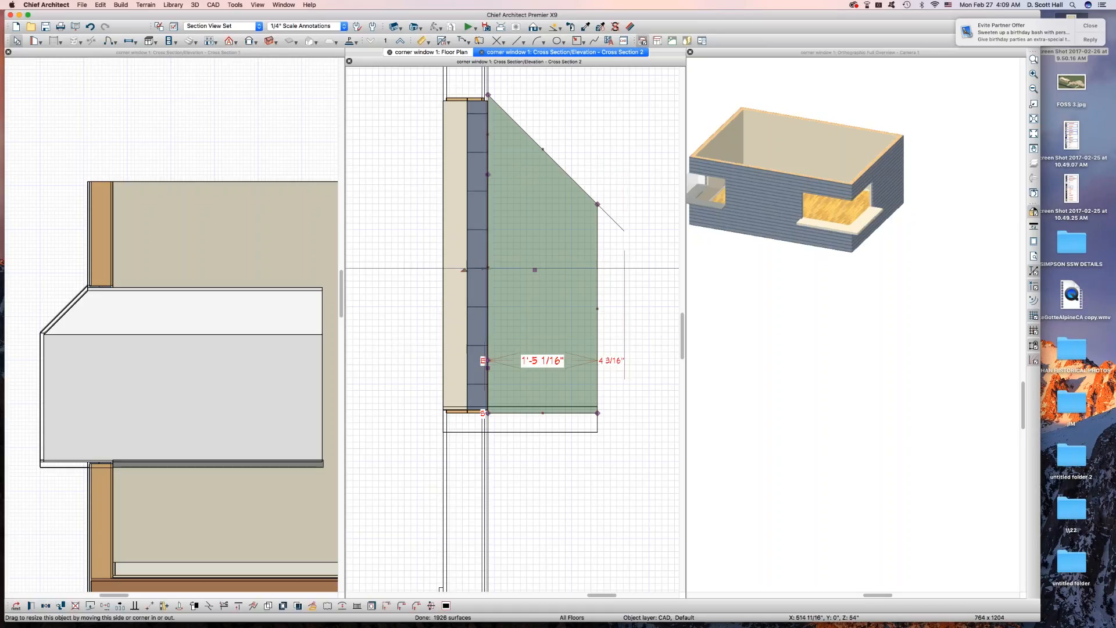
drag(487, 269, 545, 269)
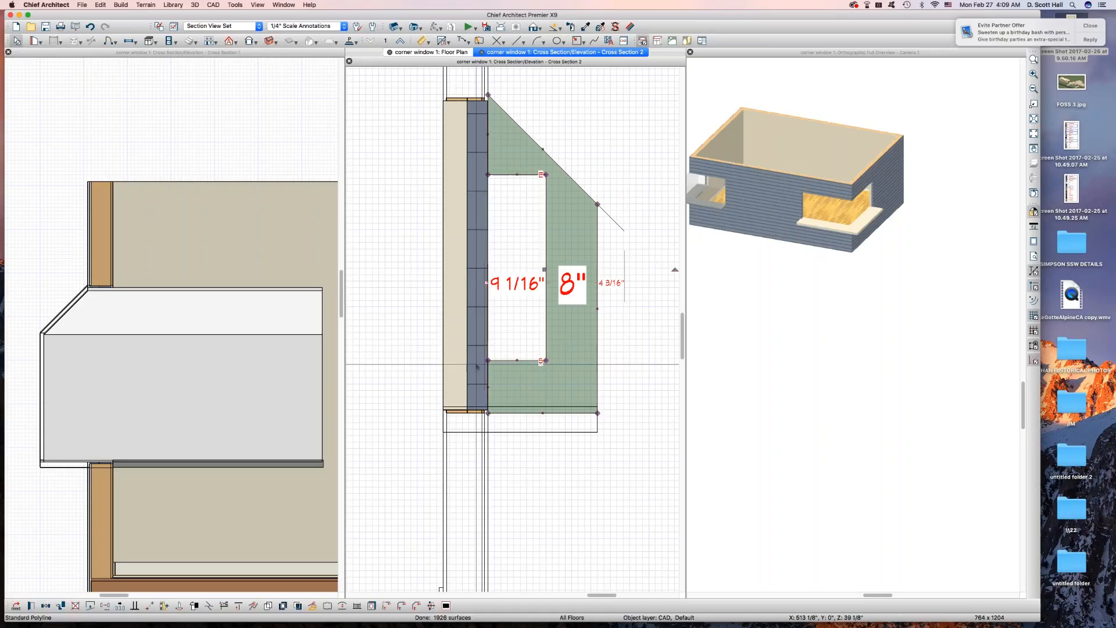
click(515, 359)
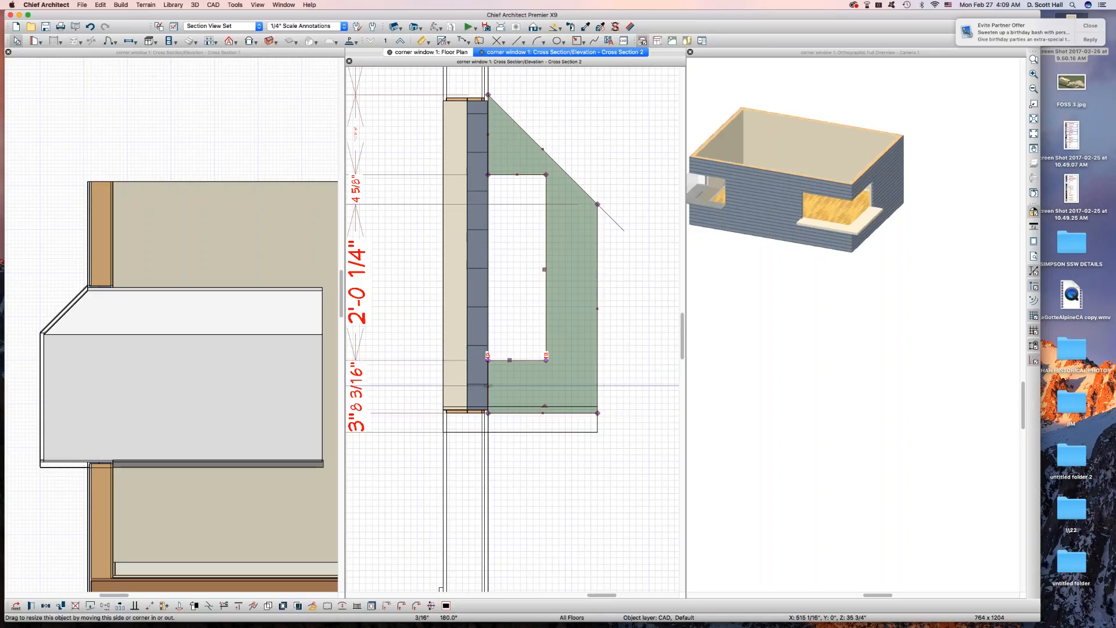
drag(487, 386, 545, 349)
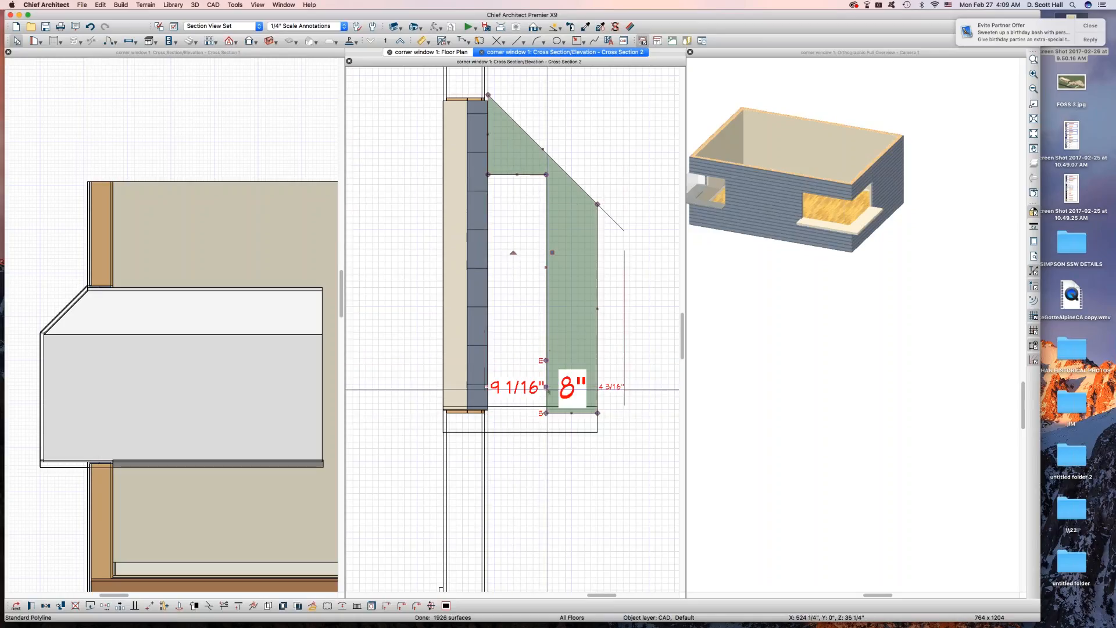
Set the lower leg's thickness to 1" and raise its bottom edge to the sill's upper surface
click(572, 388)
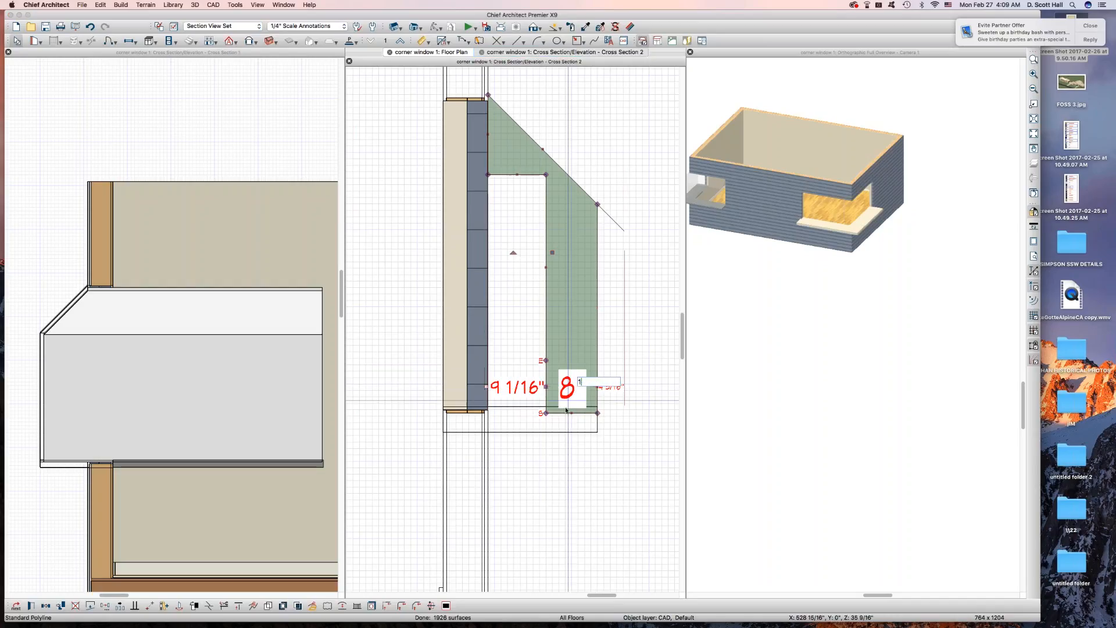
text(7)
key(Return)
drag(595, 414, 595, 407)
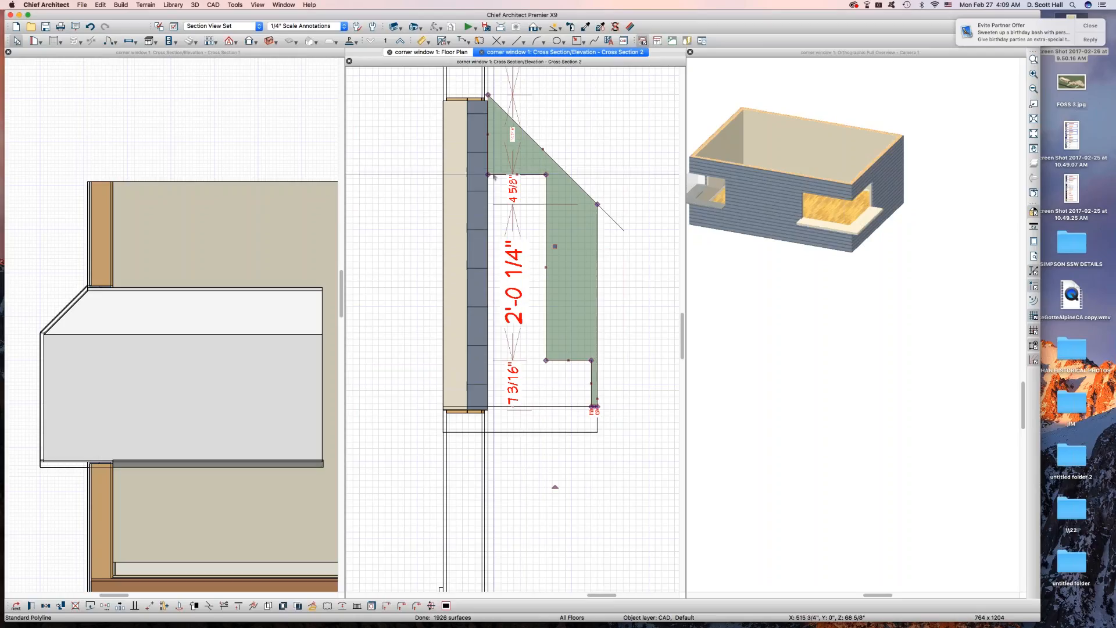
Raise the inner wall-side corner to form a sloped inner edge, and make the sloped and vertical legs 1" thick
drag(488, 175, 487, 116)
click(537, 166)
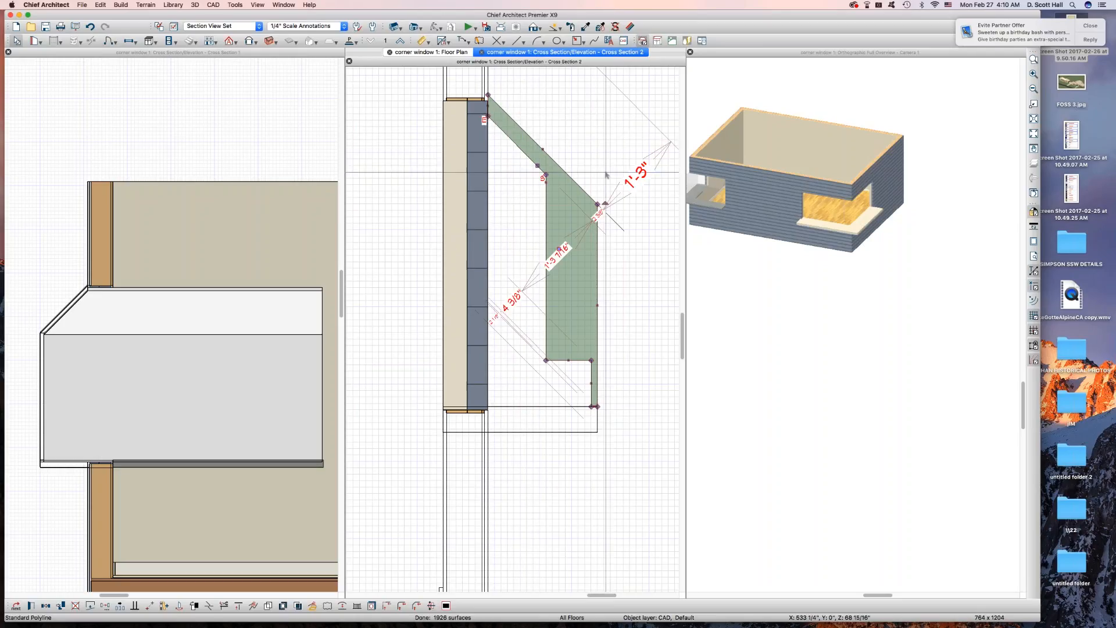
click(597, 221)
scroll(559, 169, up, 3)
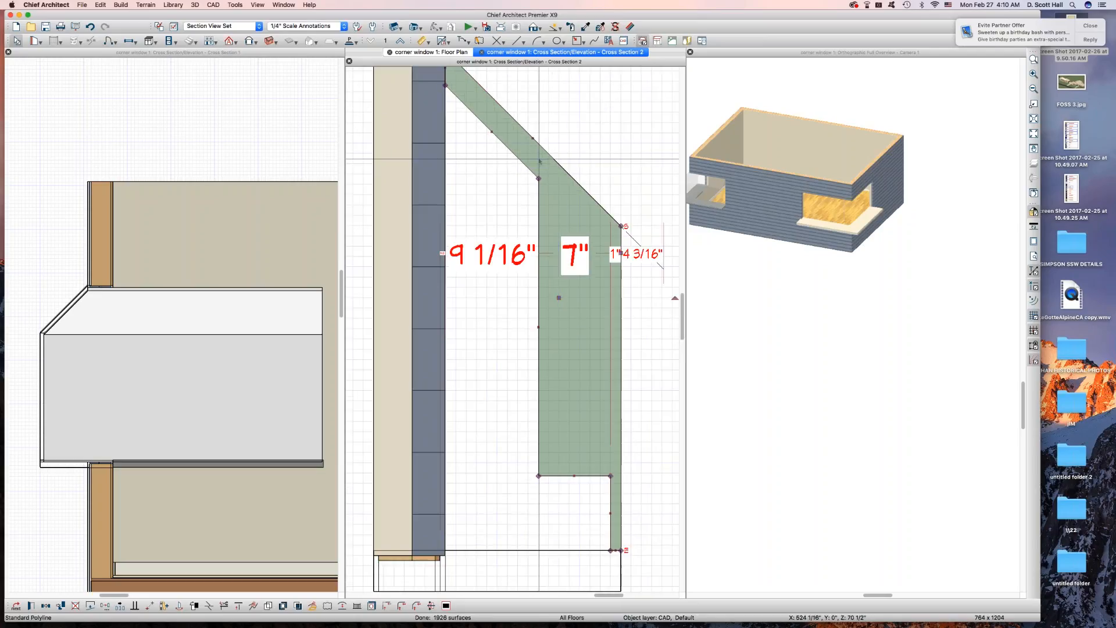
click(520, 161)
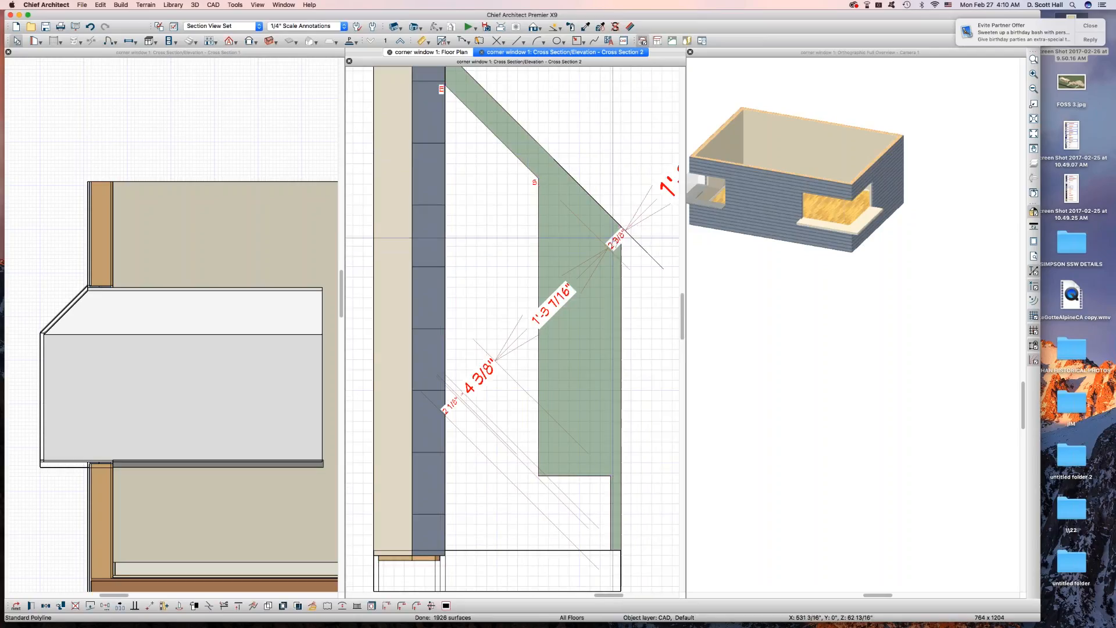
click(615, 237)
text(1)
key(Return)
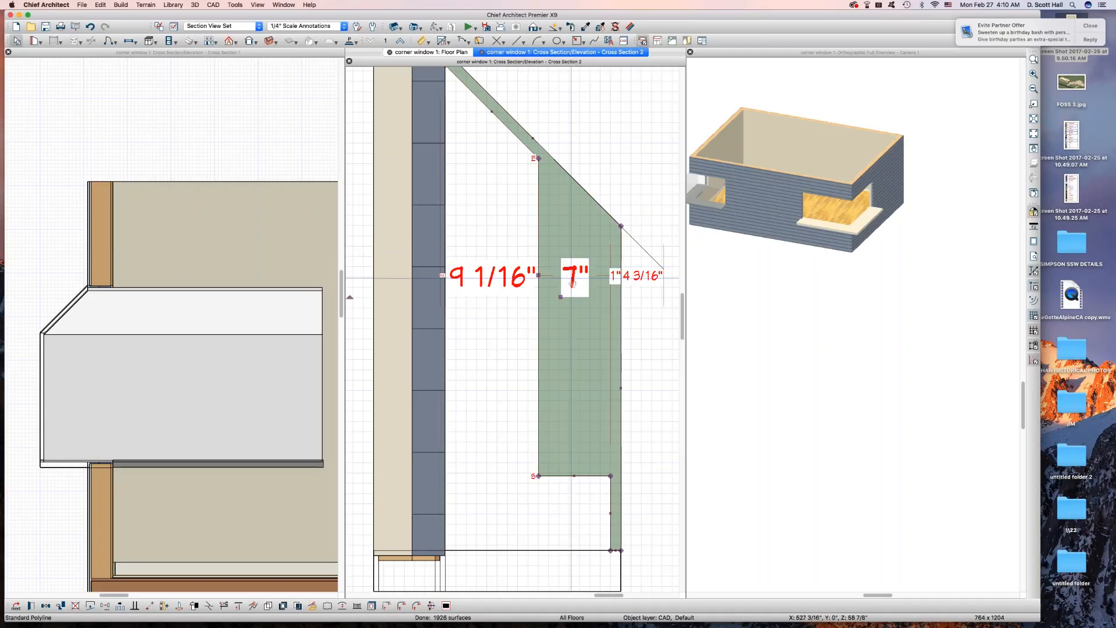
scroll(565, 323, down, 3)
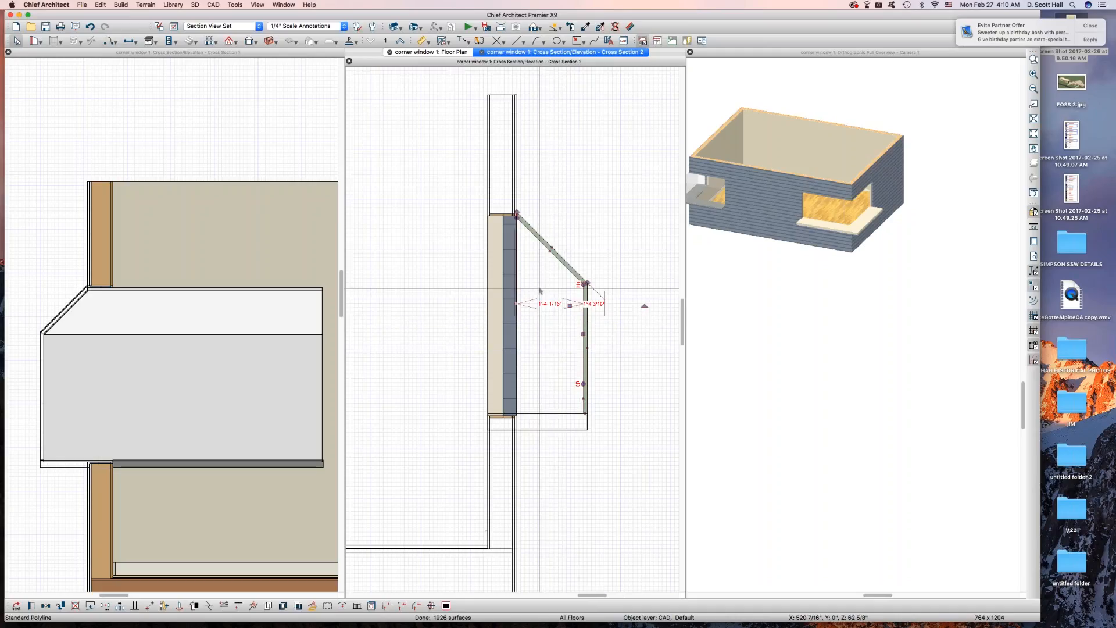
Add the bent 1" profile to the user library as a molding named WINDOW GARDEN 2
click(573, 254)
click(550, 254)
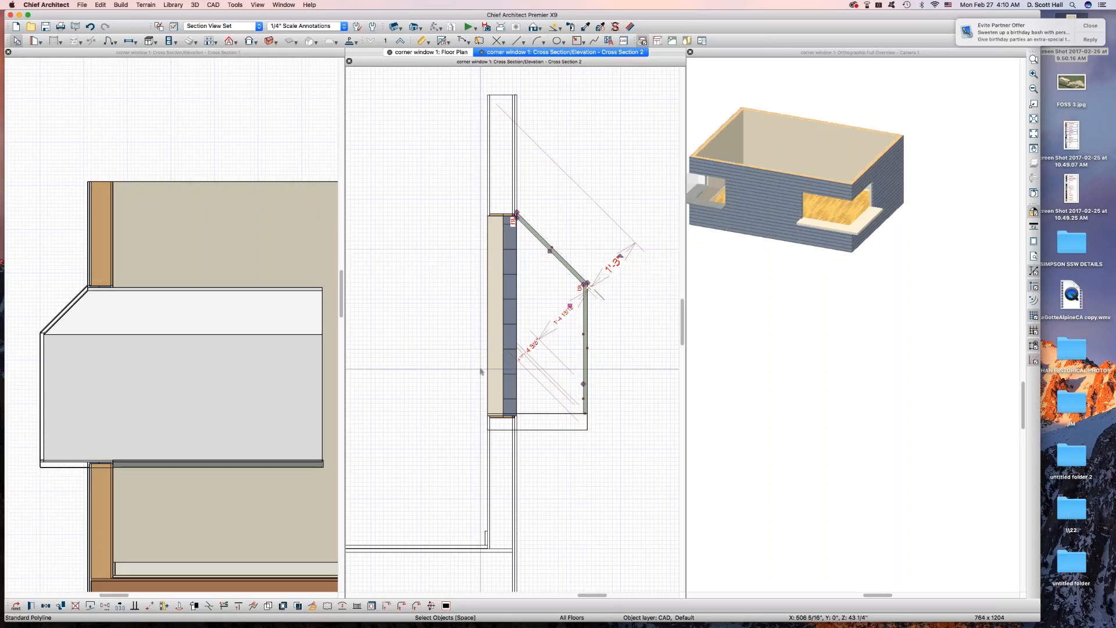
click(149, 608)
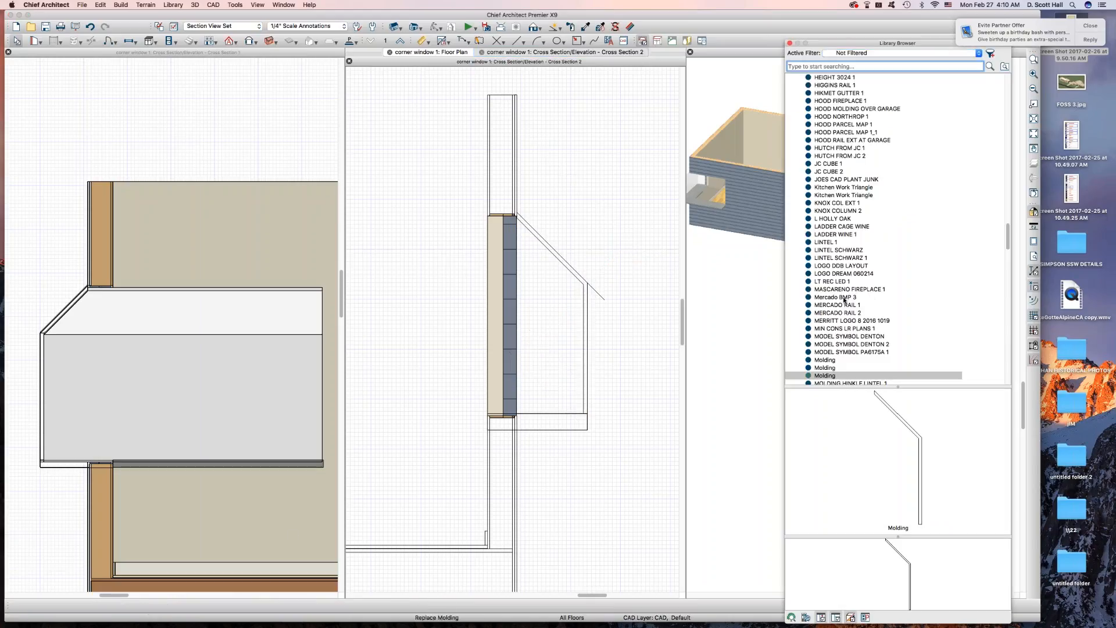
click(827, 378)
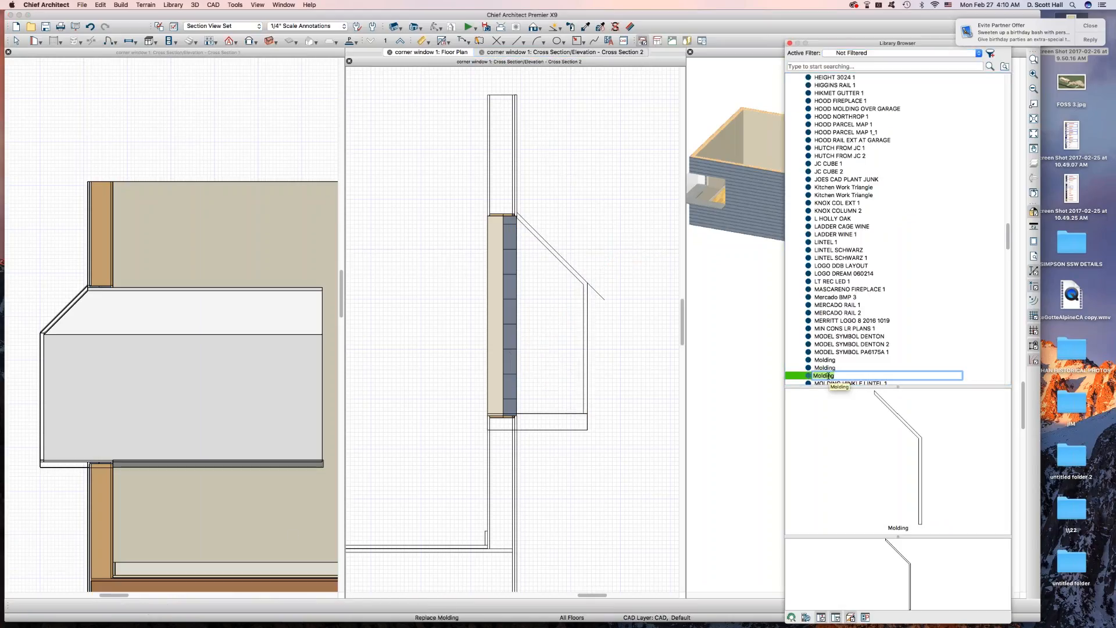
text(WINDOW GARDEN 2)
key(Return)
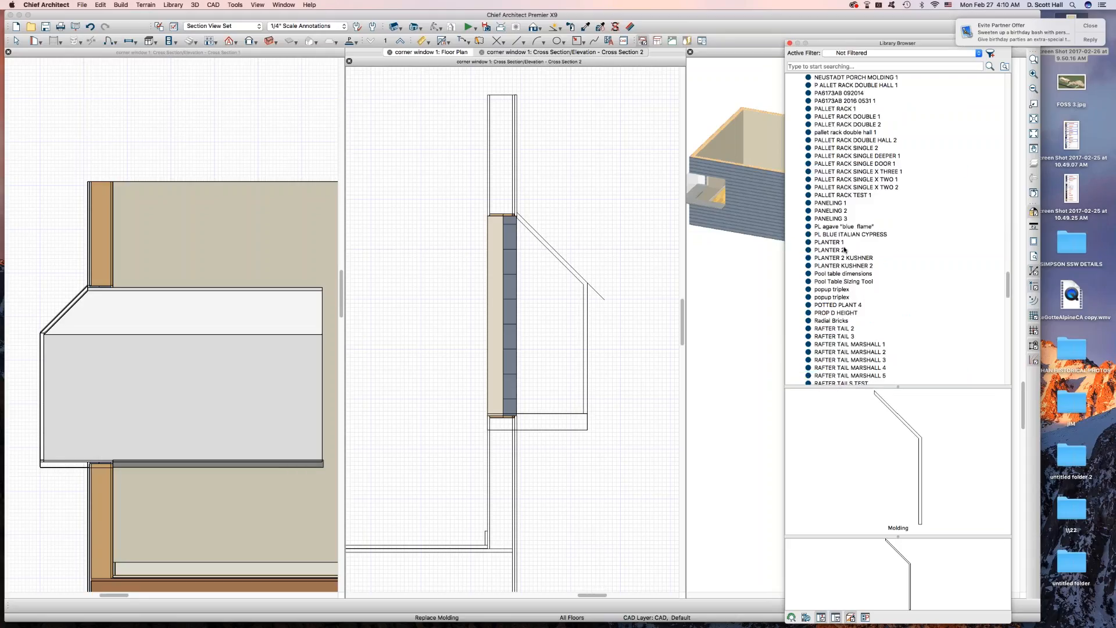
Locate the WINDOW GARDEN 1 and WINDOW GARDEN 2 moldings in the library and preview the first one
click(845, 255)
scroll(846, 279, down, 10)
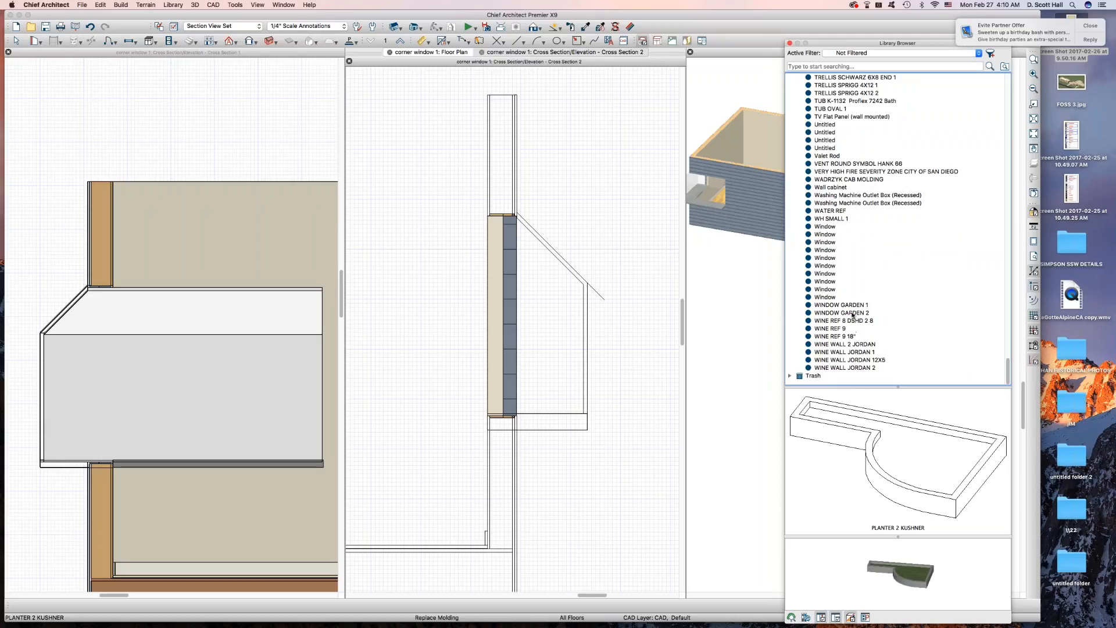
click(852, 313)
click(853, 305)
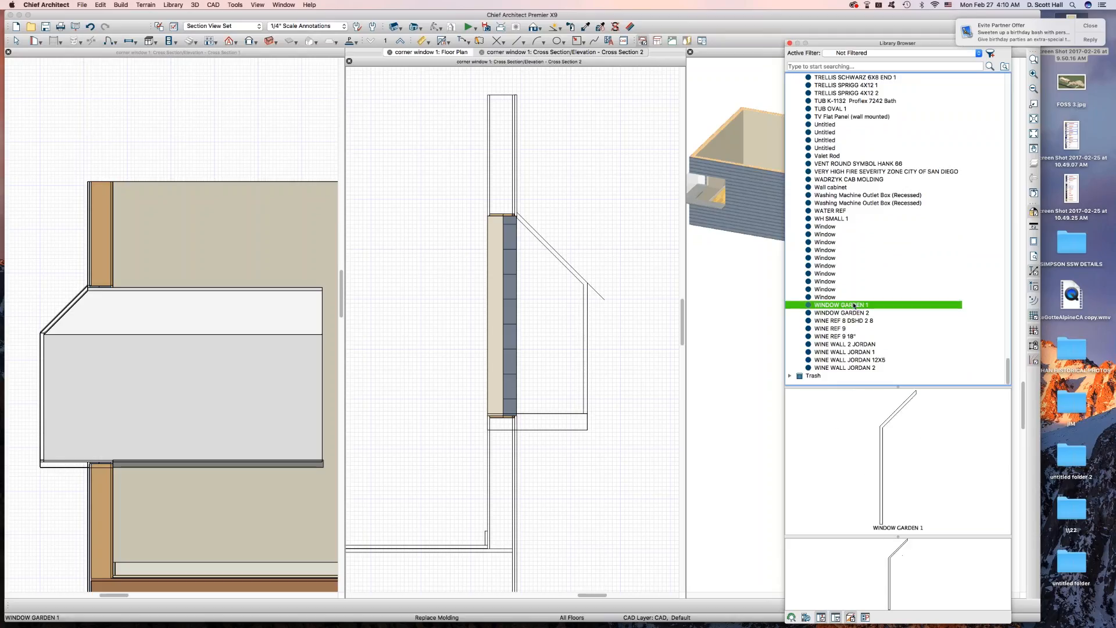
Leave the molding placement and close the cross section to return to the floor plan
key(Escape)
click(597, 293)
scroll(596, 292, down, 5)
key(Escape)
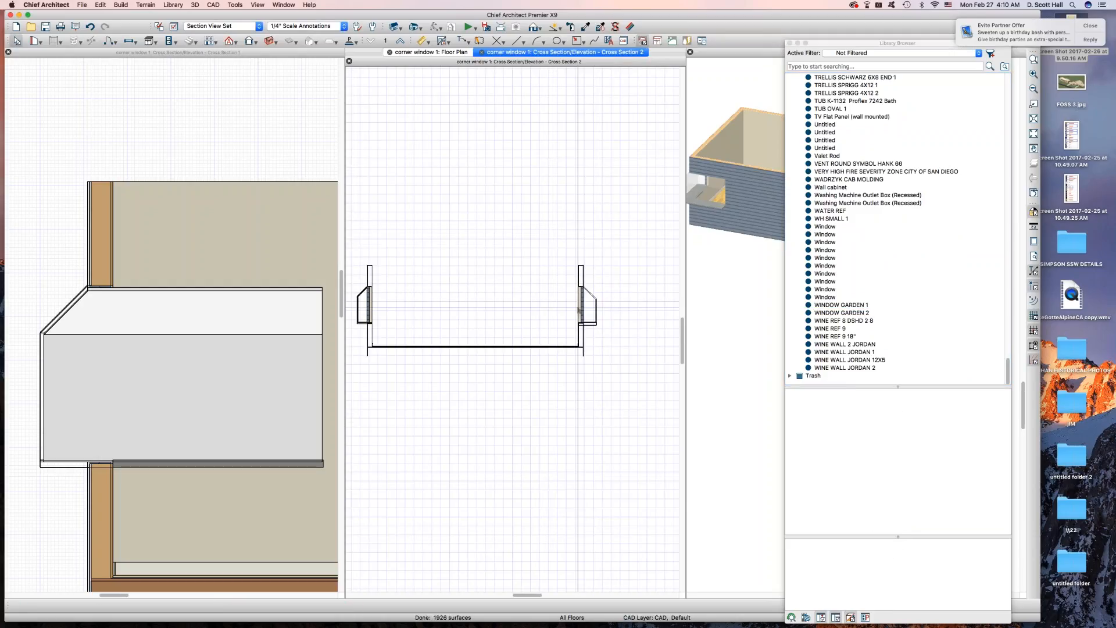
scroll(567, 317, down, 3)
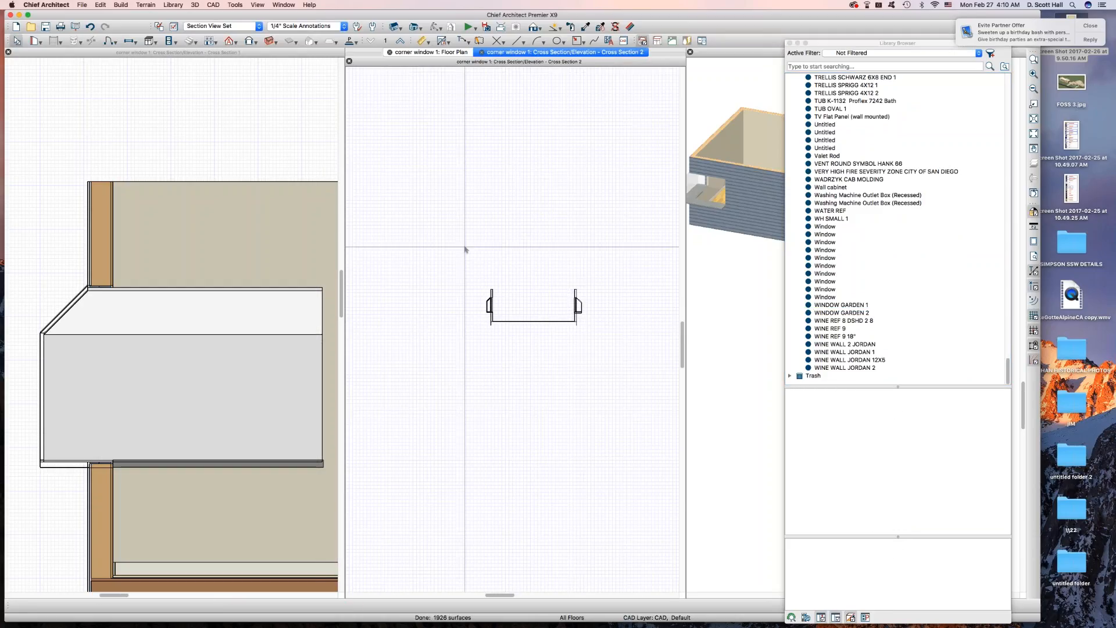
scroll(528, 297, up, 2)
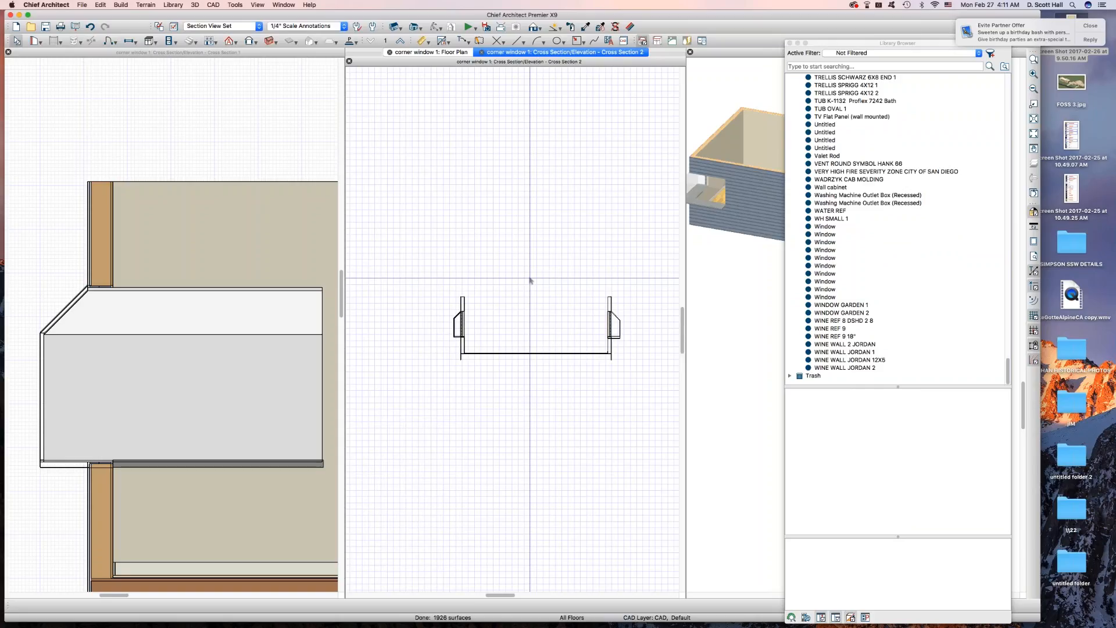
key(super+w)
click(556, 326)
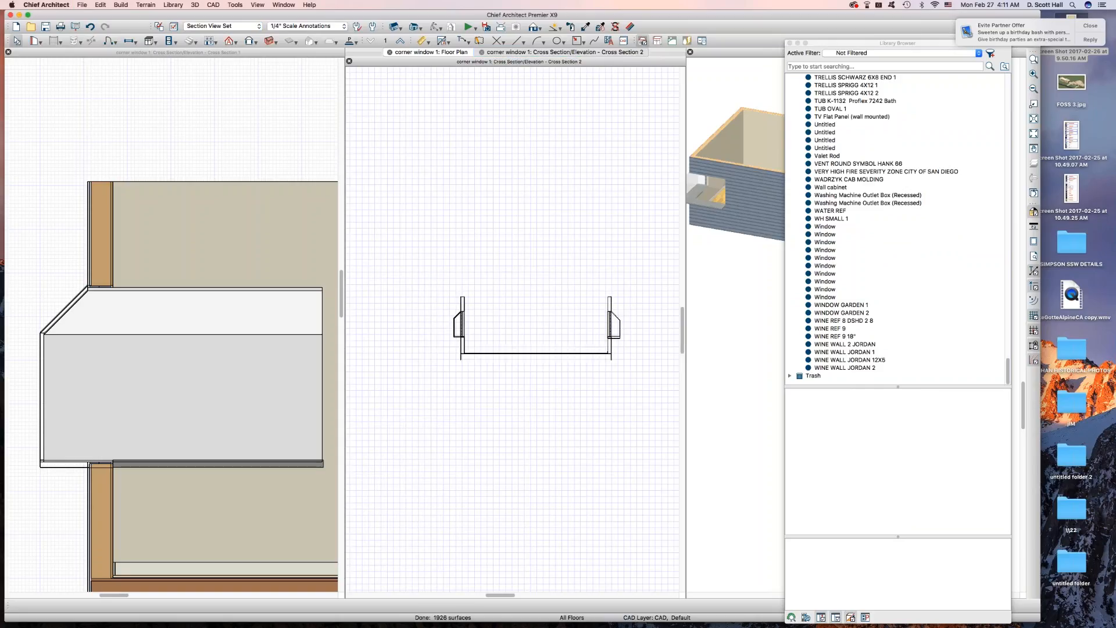
scroll(541, 407, down, 3)
scroll(552, 279, up, 4)
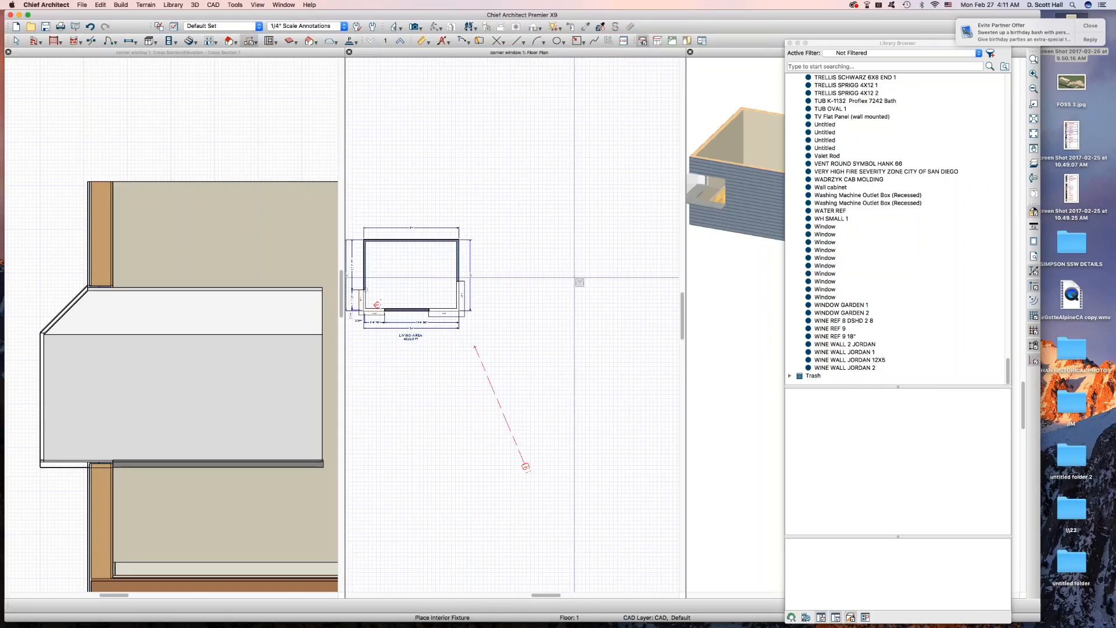
Draw an L-shaped polyline around the right corner window, down from the side sill's outer corner and about 9'-0 1/2" back parallel to the front wall
key(space)
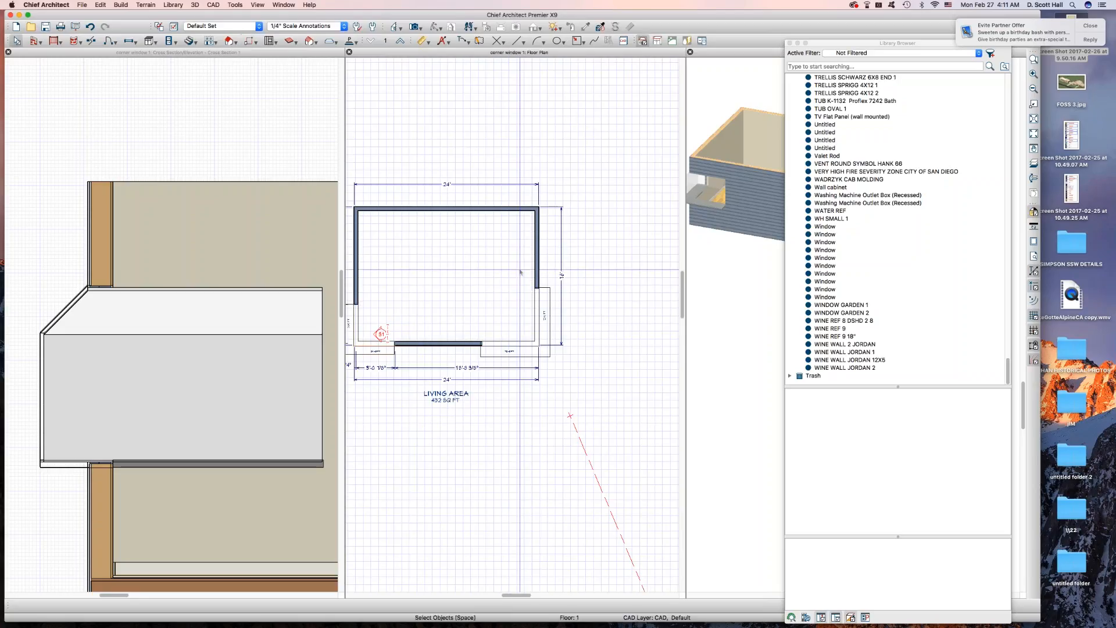
key(w)
key(a)
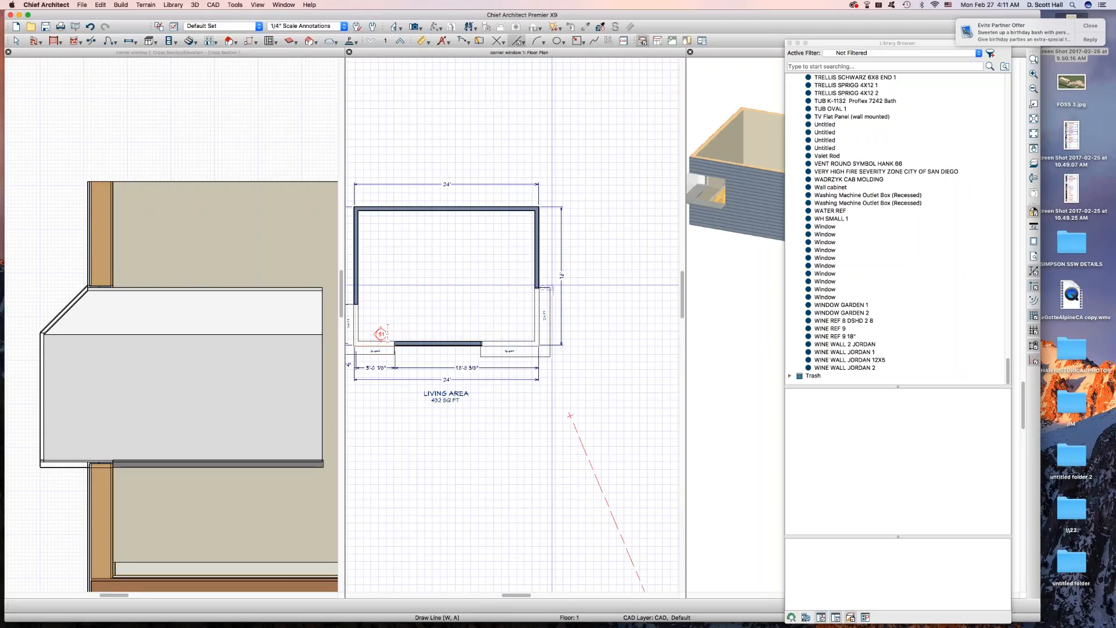
mouse_move(548, 383)
mouse_down()
mouse_move(480, 365)
mouse_move(481, 382)
mouse_up()
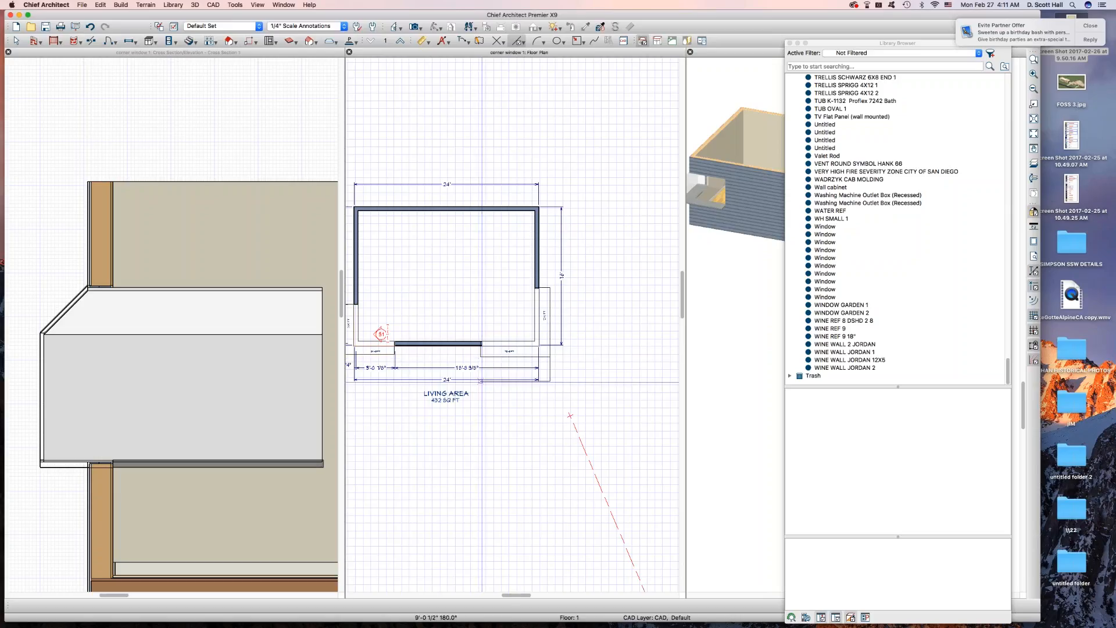
key(space)
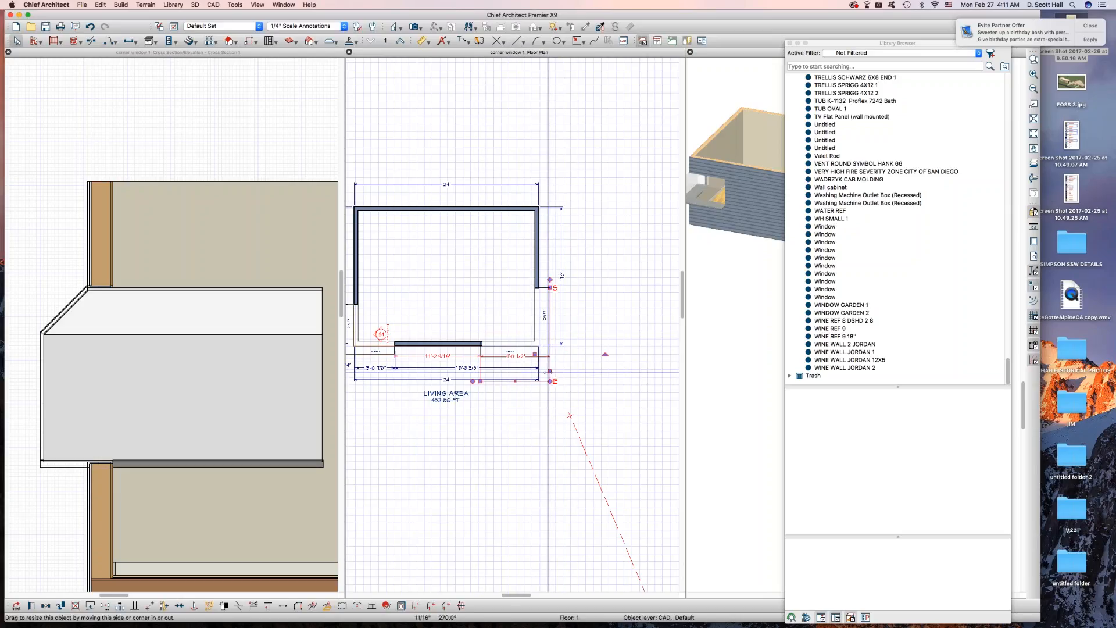
click(553, 372)
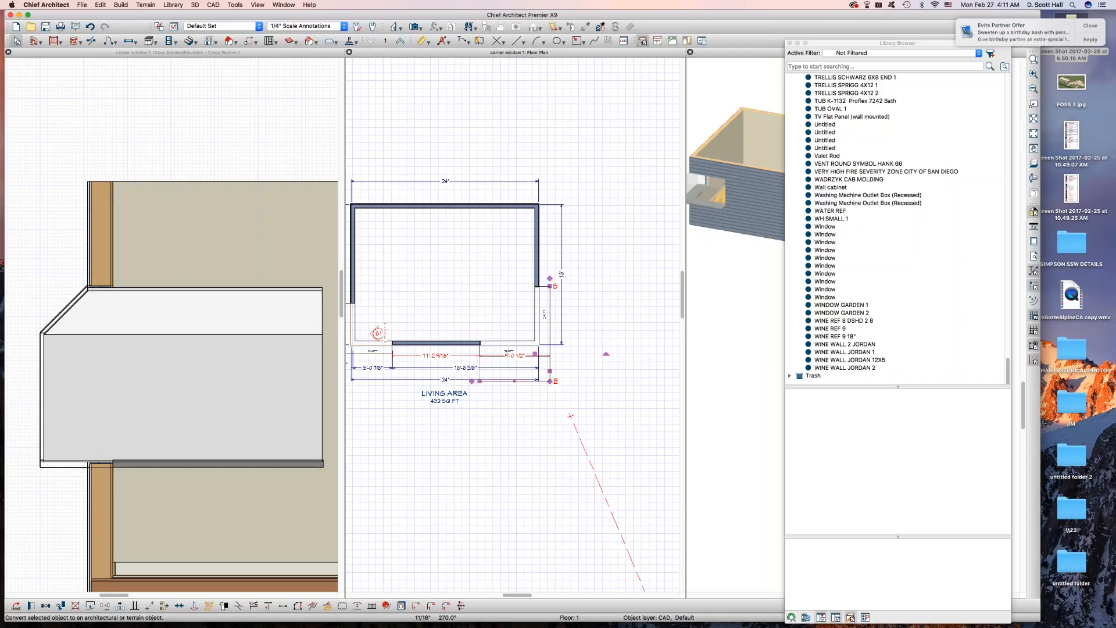
Convert the L-shaped polyline to a molding polyline and add WINDOW GARDEN 2 from the user catalog as its profile
click(327, 606)
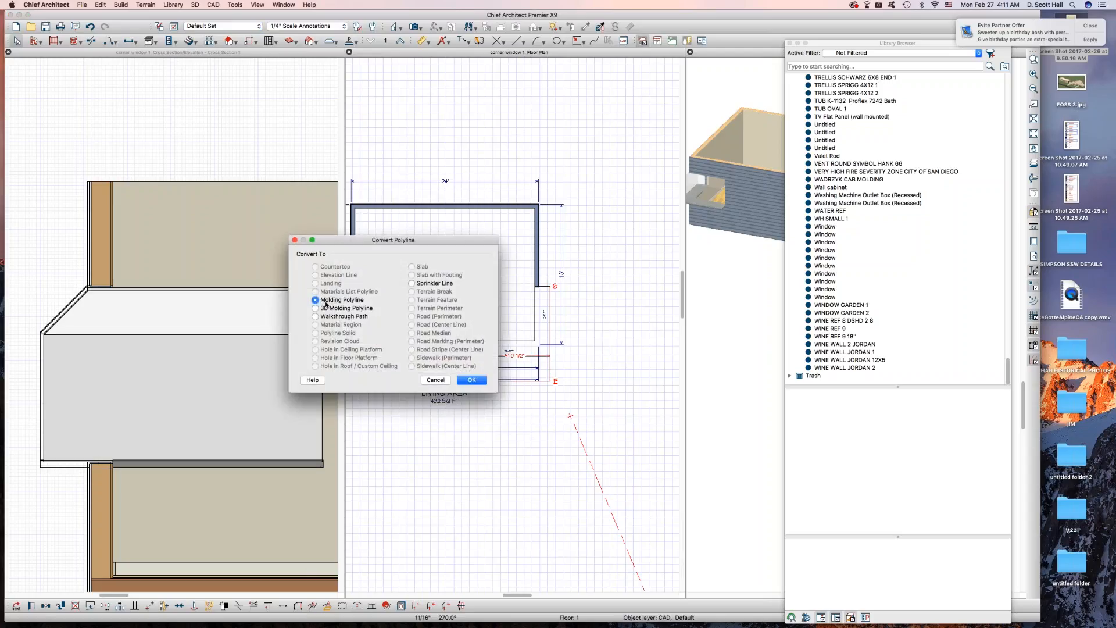
click(472, 380)
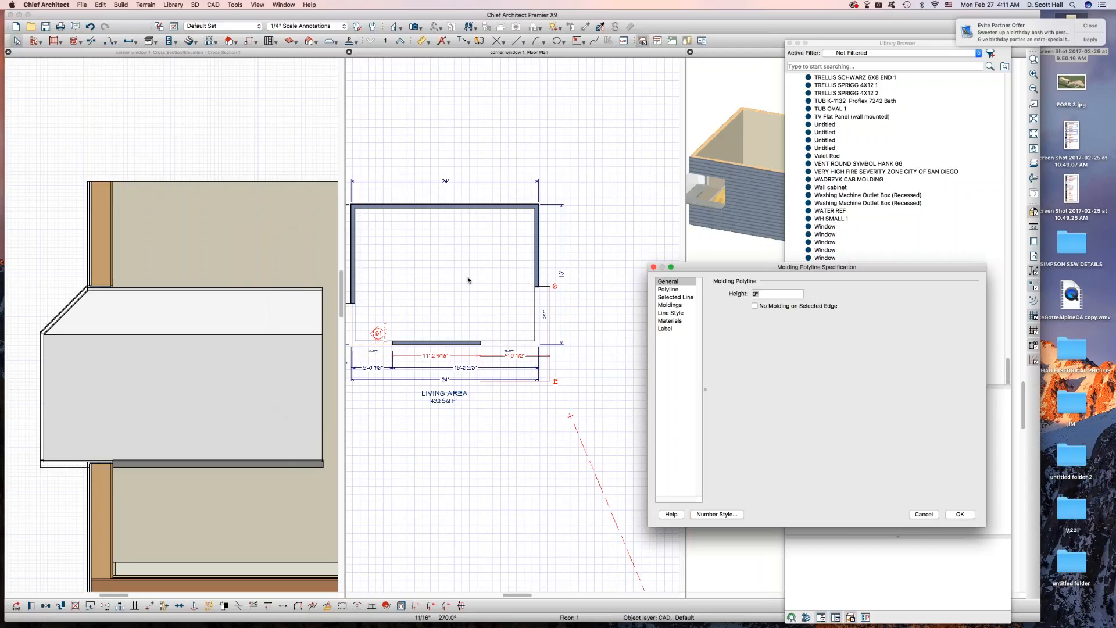
click(666, 306)
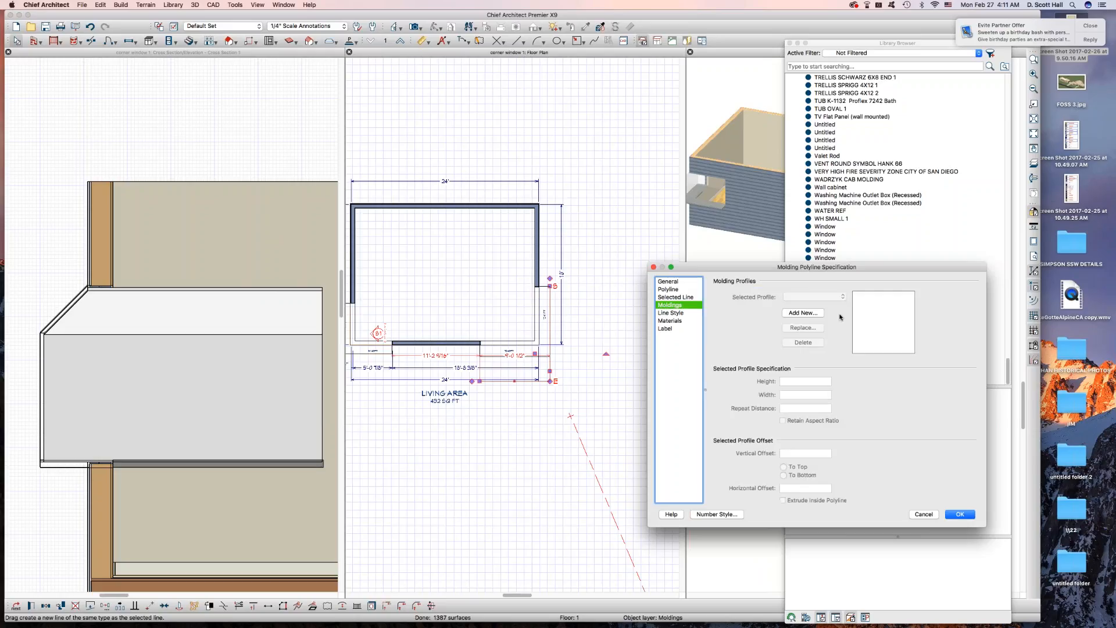
click(803, 313)
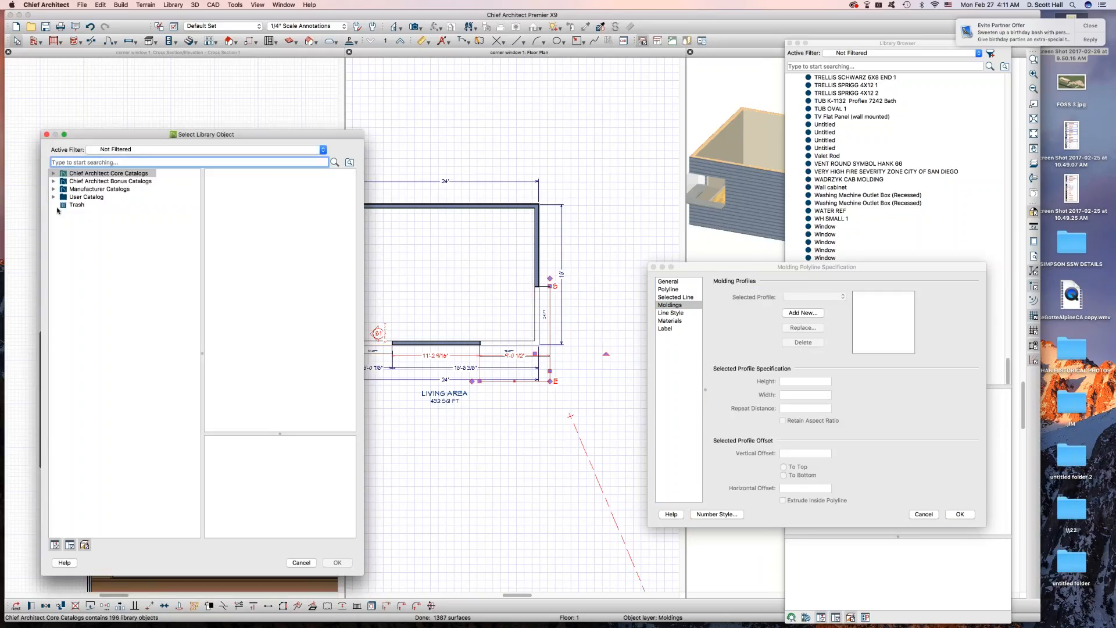
click(55, 198)
scroll(74, 345, down, 10)
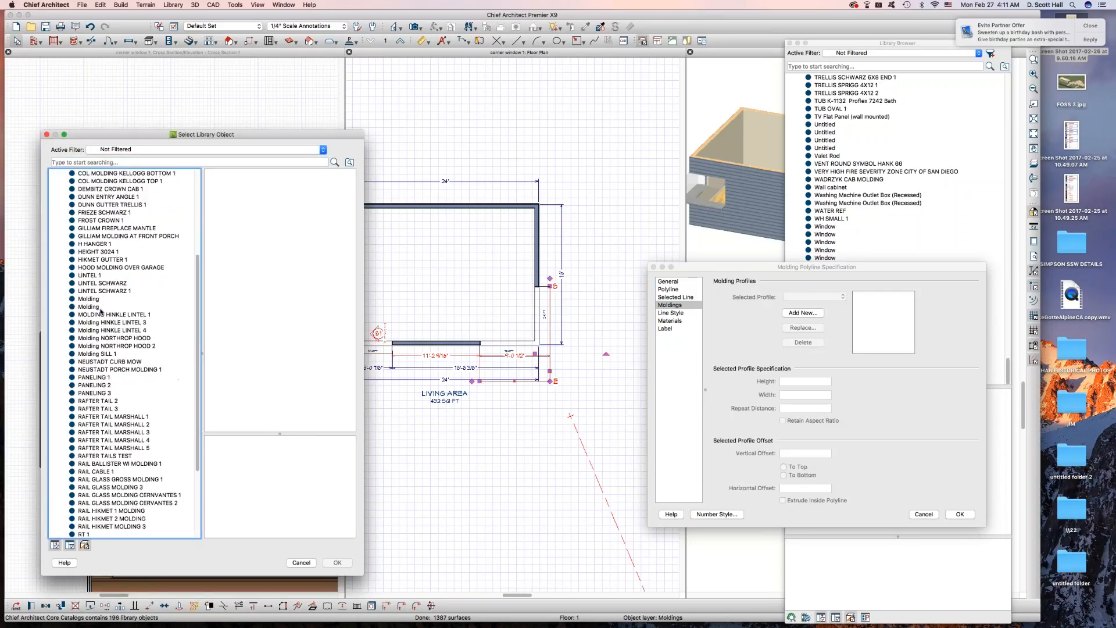
click(125, 518)
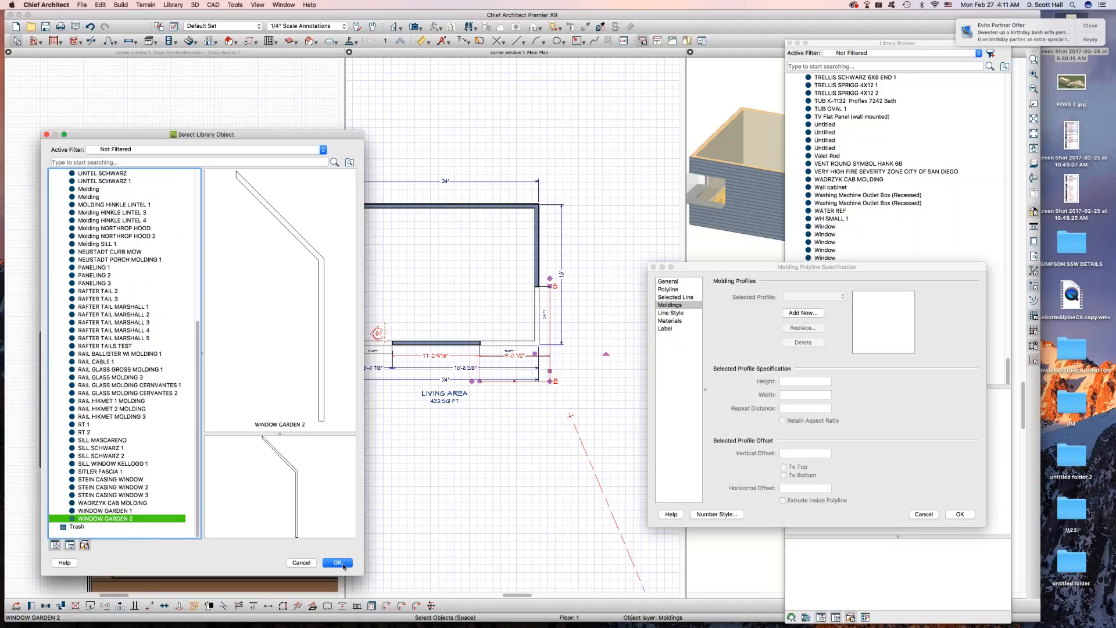
click(337, 562)
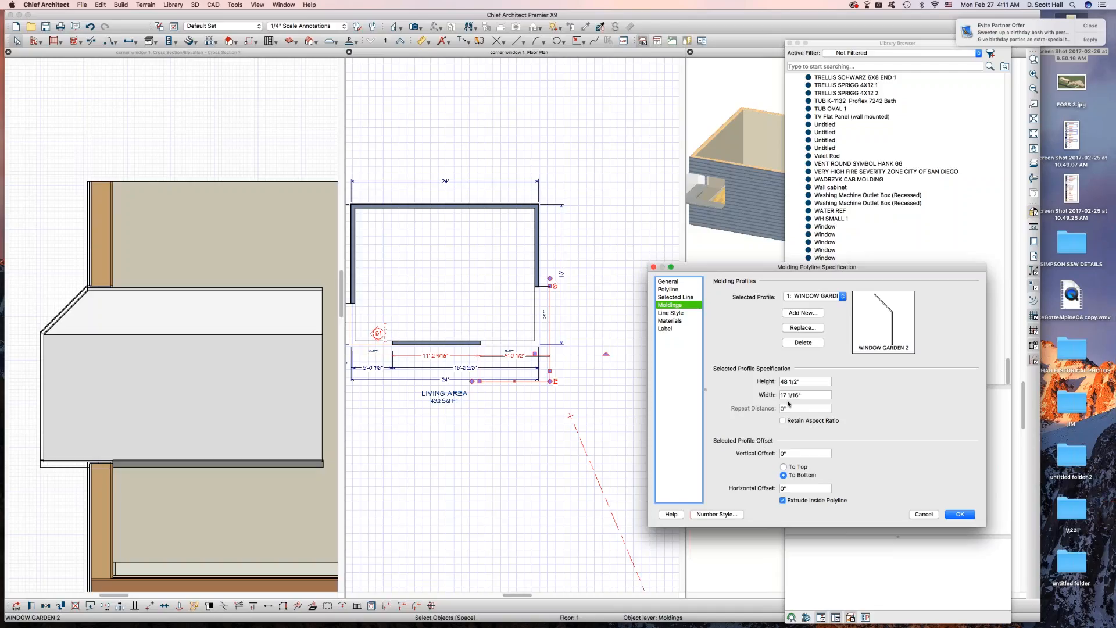
Set the WINDOW GARDEN 2 profile's vertical offset to 32" and apply the molding polyline settings
click(802, 453)
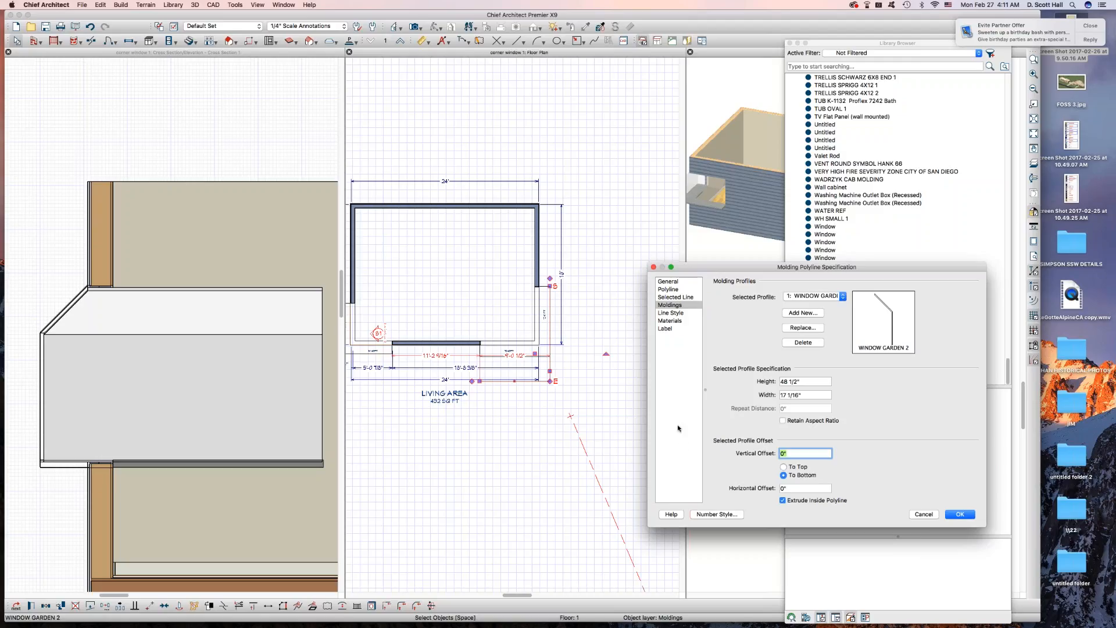
text(32)
key(Tab)
key(Return)
Examine the new molding around the right corner window from several sides in the 3D overview
scroll(438, 241, down, 3)
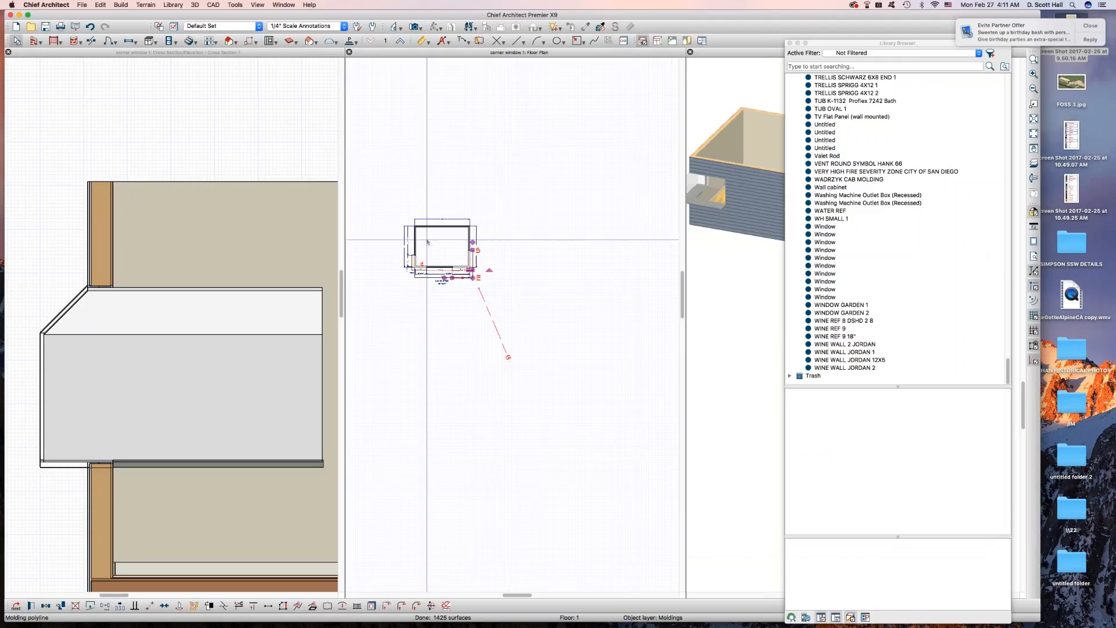
scroll(719, 240, down, 3)
click(730, 242)
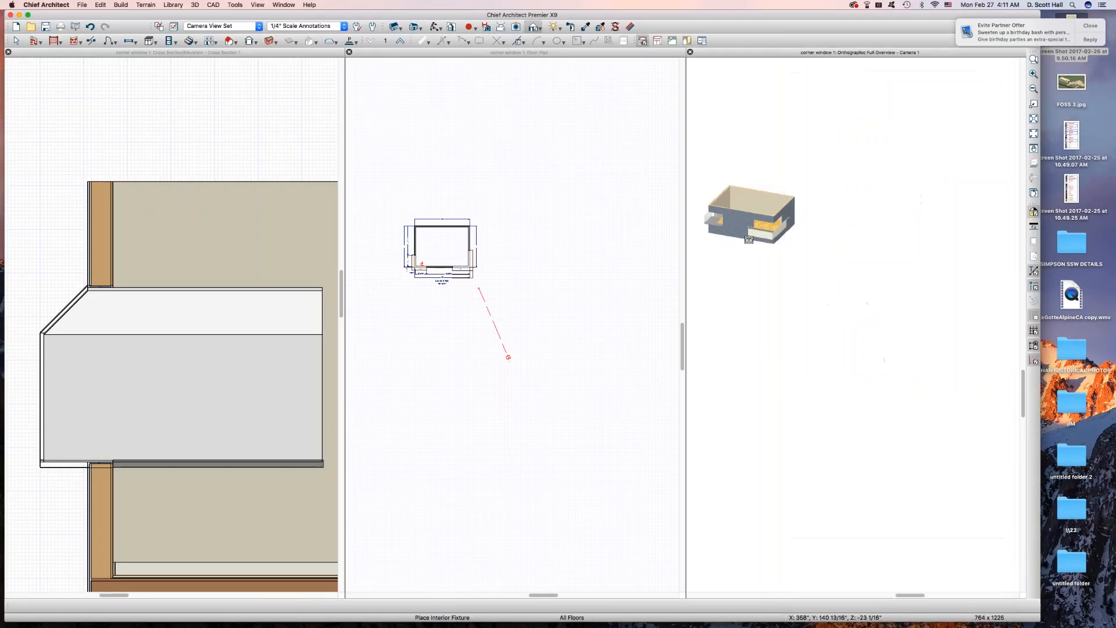
scroll(744, 247, up, 5)
scroll(765, 253, down, 3)
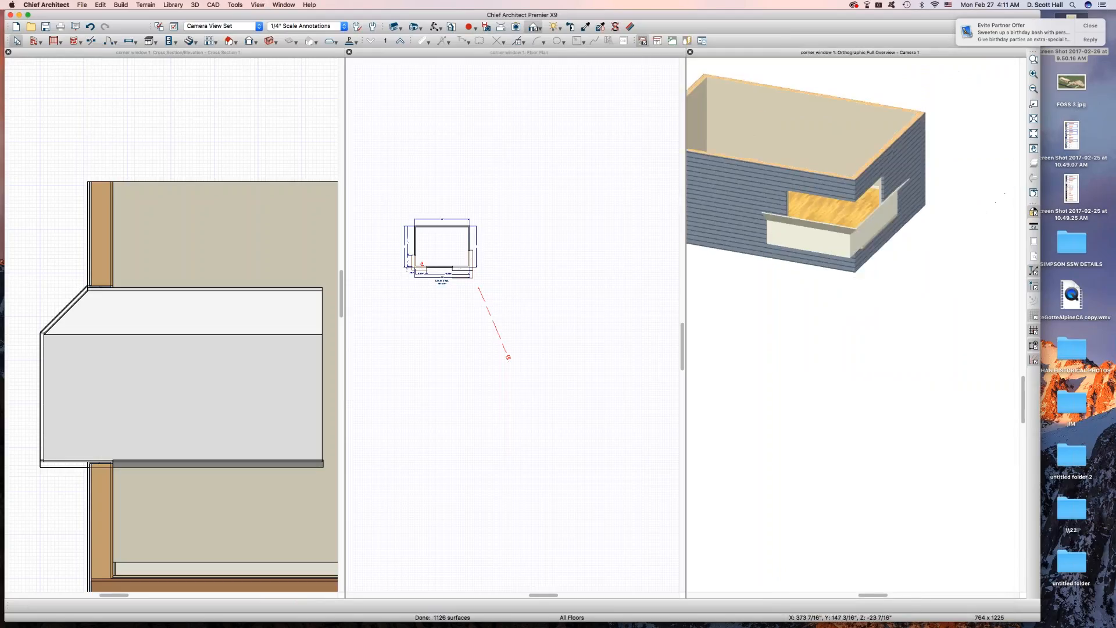
mouse_move(766, 249)
middle_down()
mouse_move(899, 269)
mouse_move(899, 246)
mouse_move(792, 209)
mouse_move(911, 299)
mouse_move(860, 313)
middle_up()
scroll(897, 239, down, 5)
scroll(860, 313, up, 5)
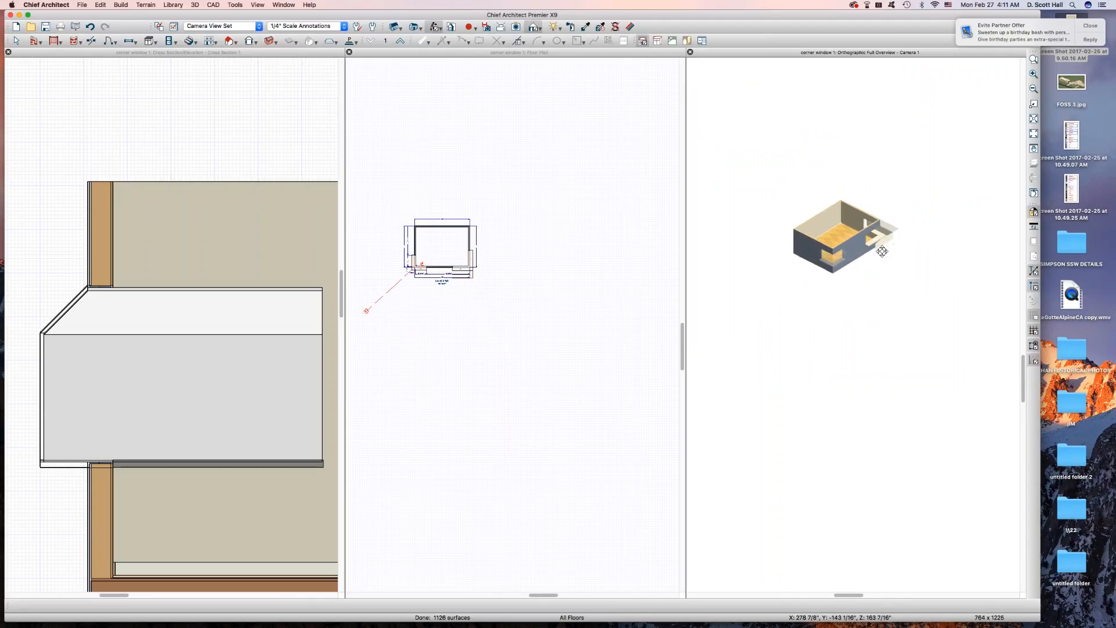
scroll(498, 274, up, 6)
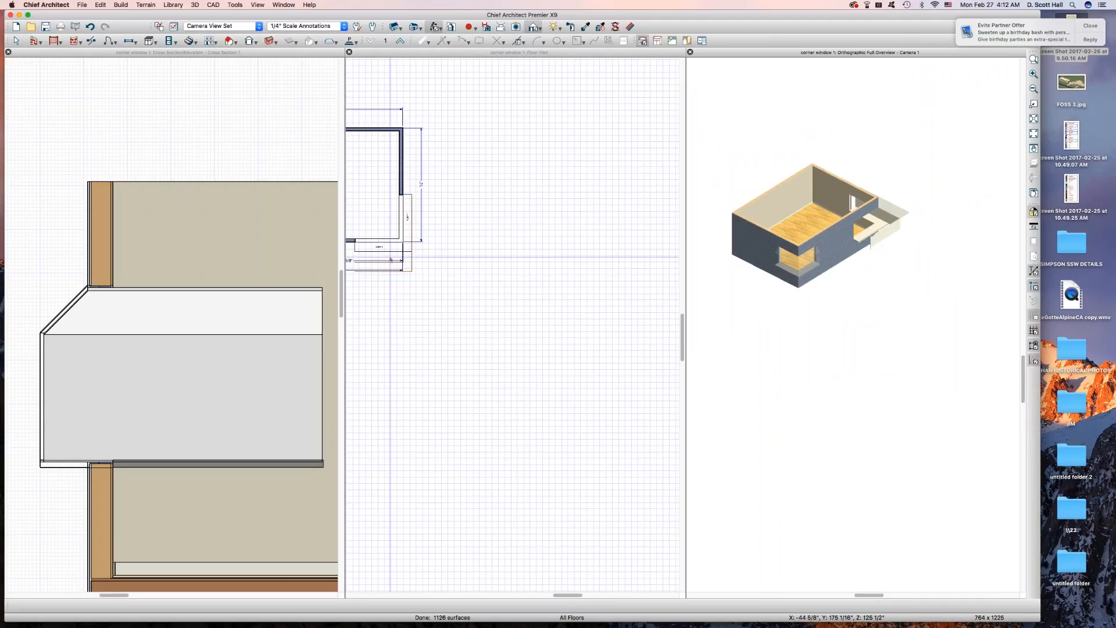
Move the molding polyline's front segment back to the front sill's outer edge, 1'-6" from the front wall
click(409, 262)
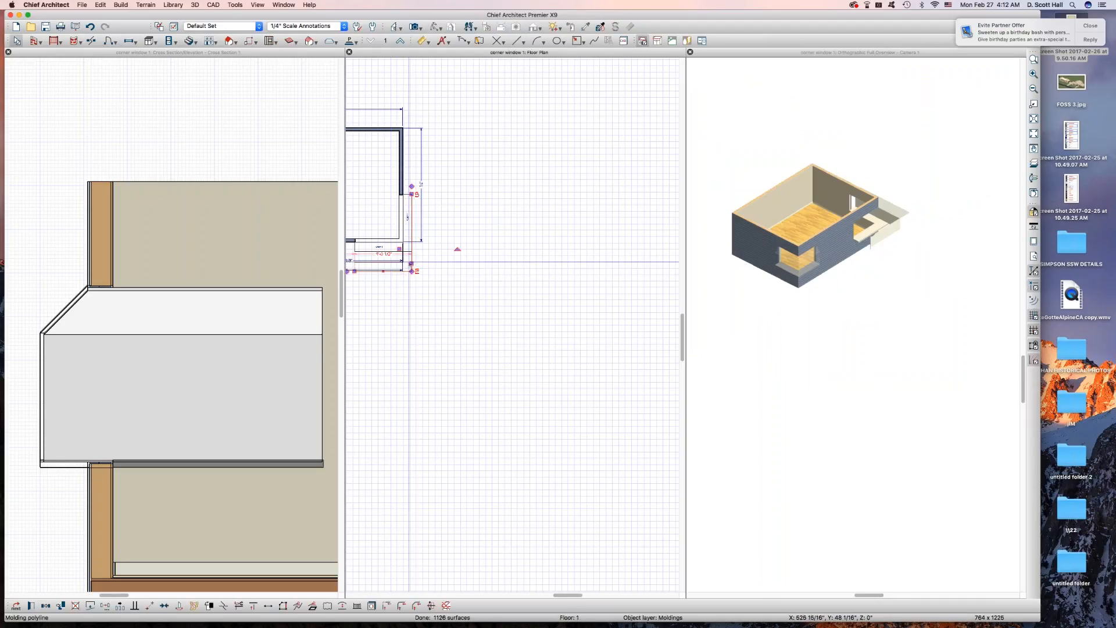
scroll(488, 267, down, 4)
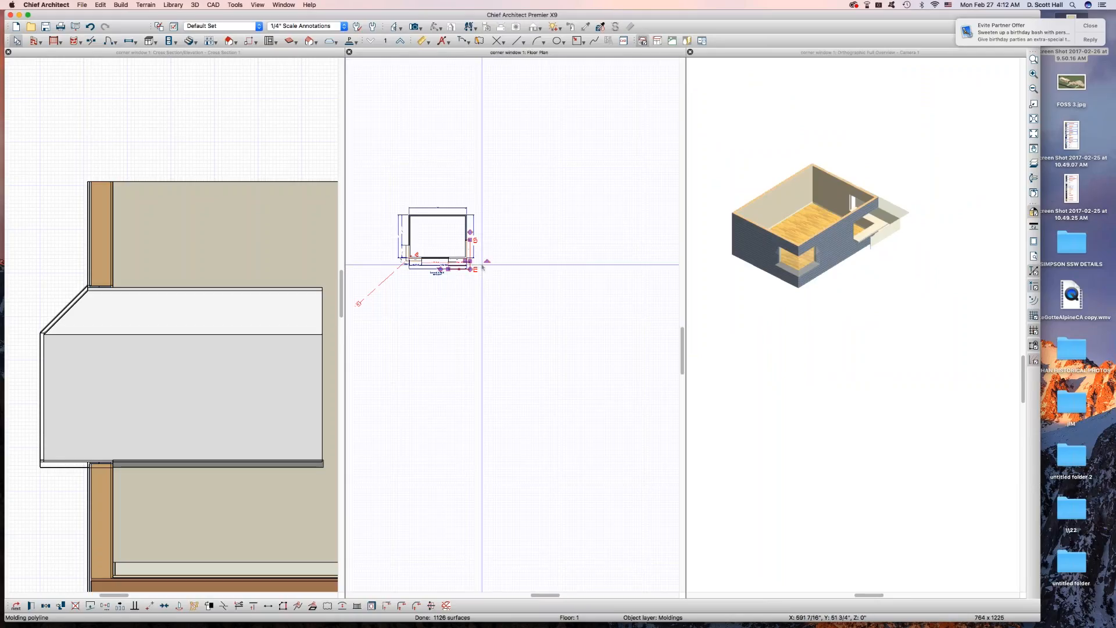
scroll(481, 267, up, 4)
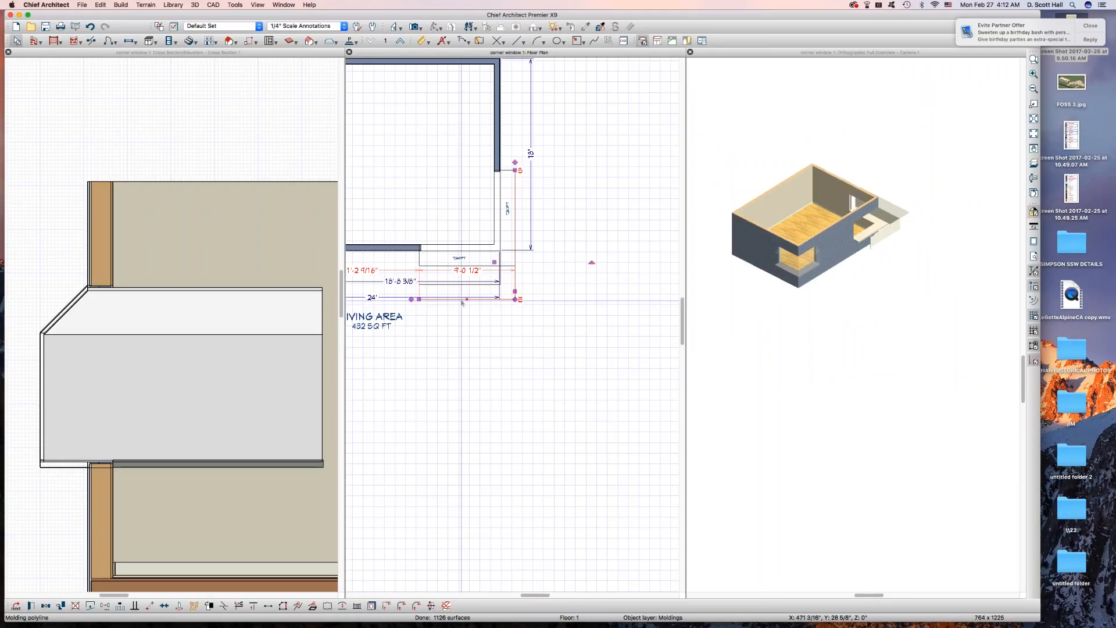
scroll(462, 302, up, 4)
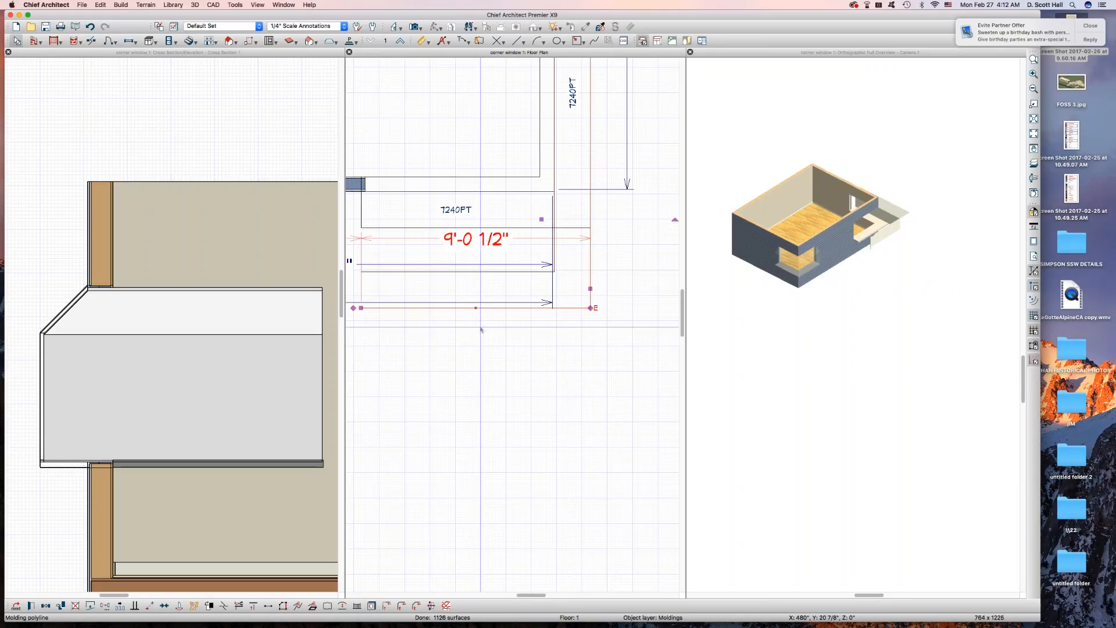
drag(475, 308, 484, 227)
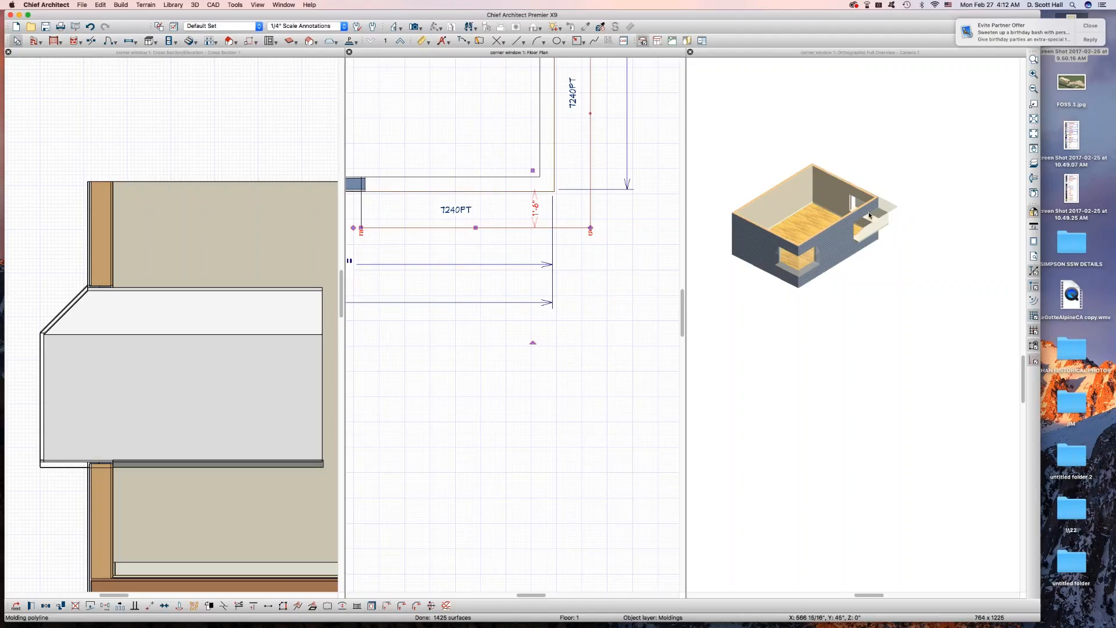
Turn off Extrude Inside Polyline for the right corner window's molding polyline
click(869, 216)
scroll(868, 216, up, 8)
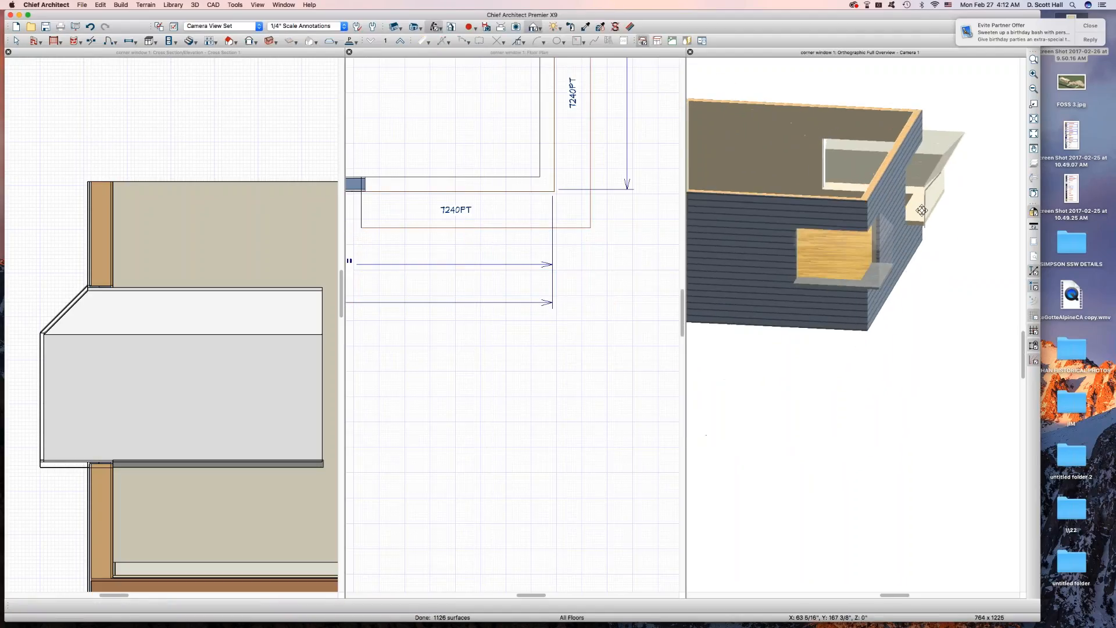
drag(921, 211, 899, 236)
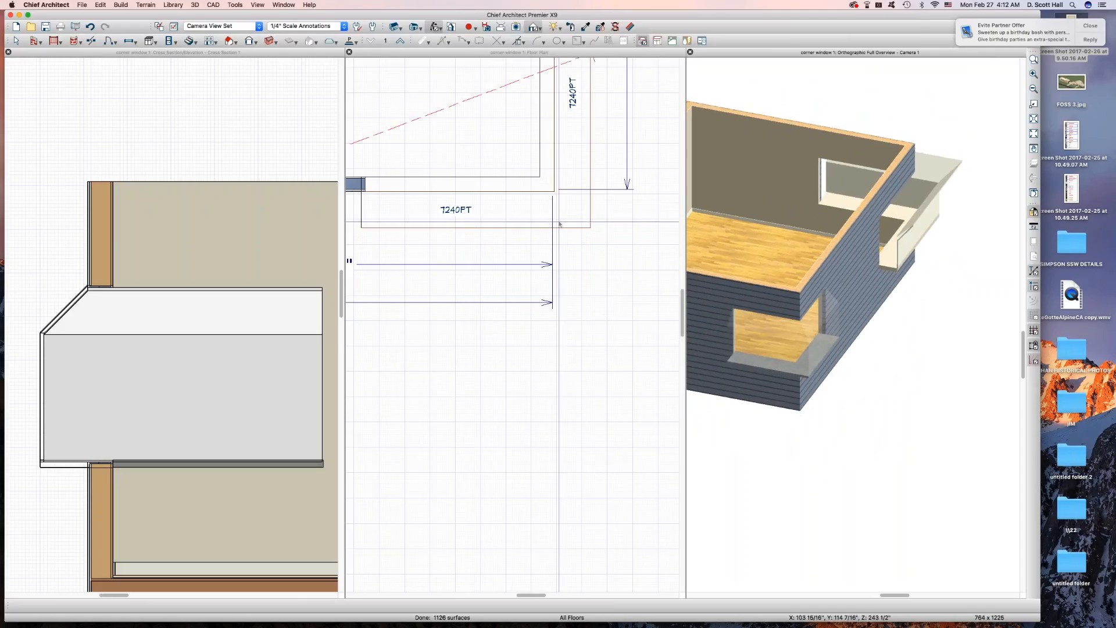
click(938, 169)
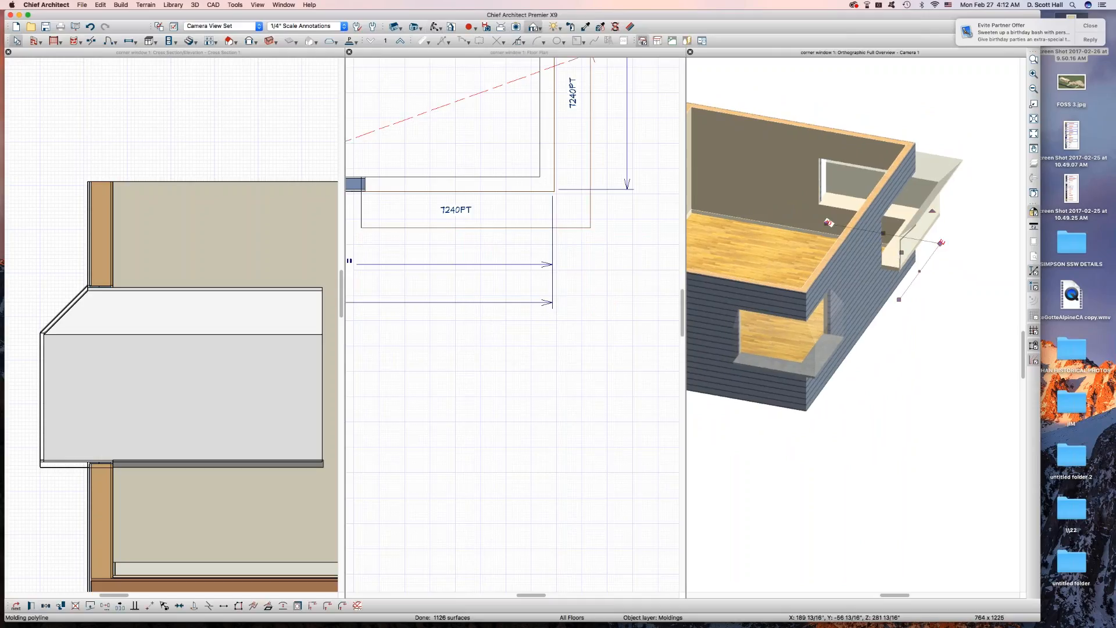
key(super+e)
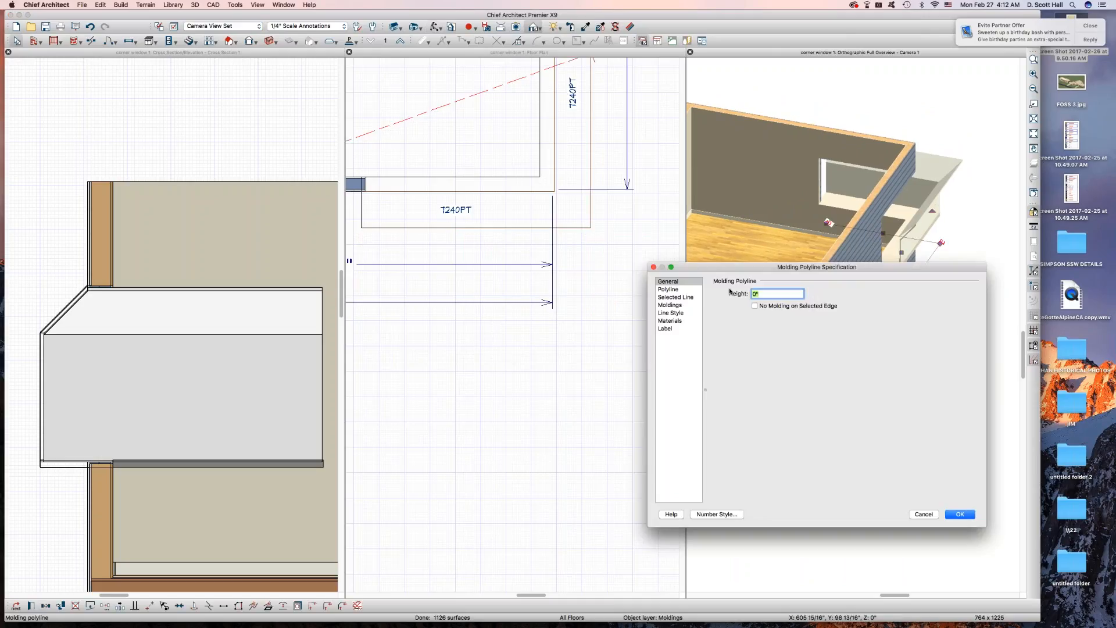
click(670, 305)
click(808, 502)
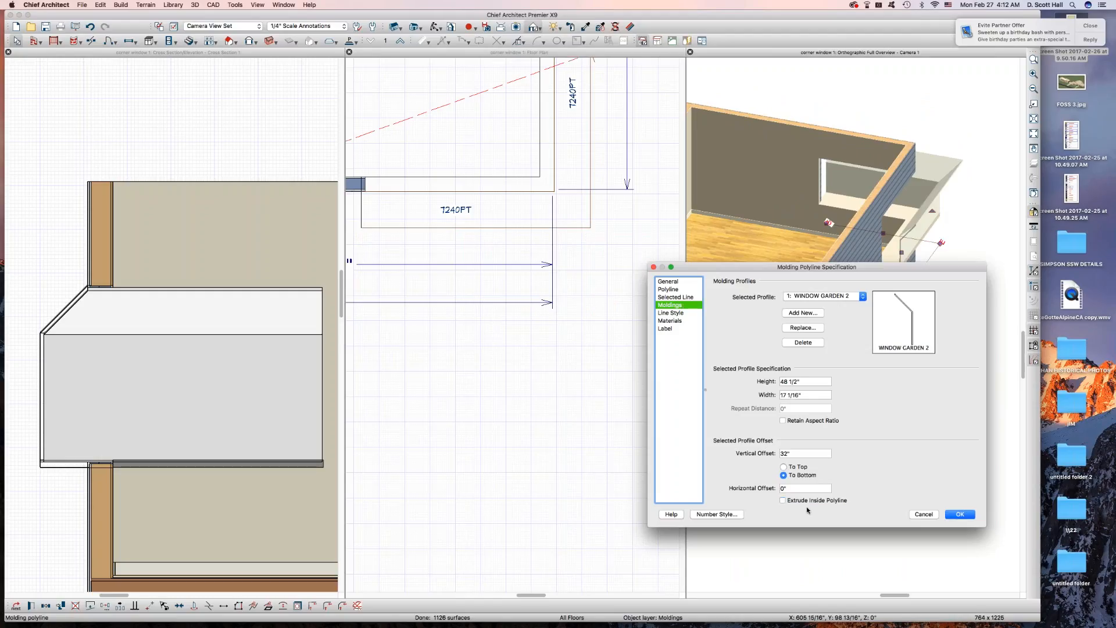
key(Return)
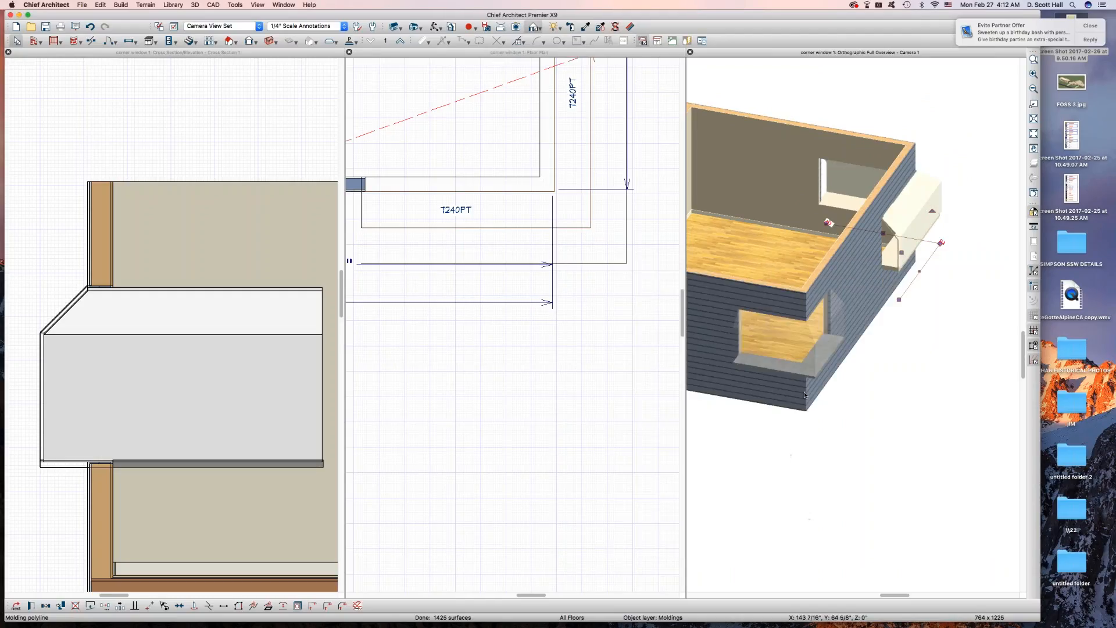
Examine how the molding's end meets the sill in the 3D view and how its polyline sits in the floor plan
scroll(896, 226, up, 5)
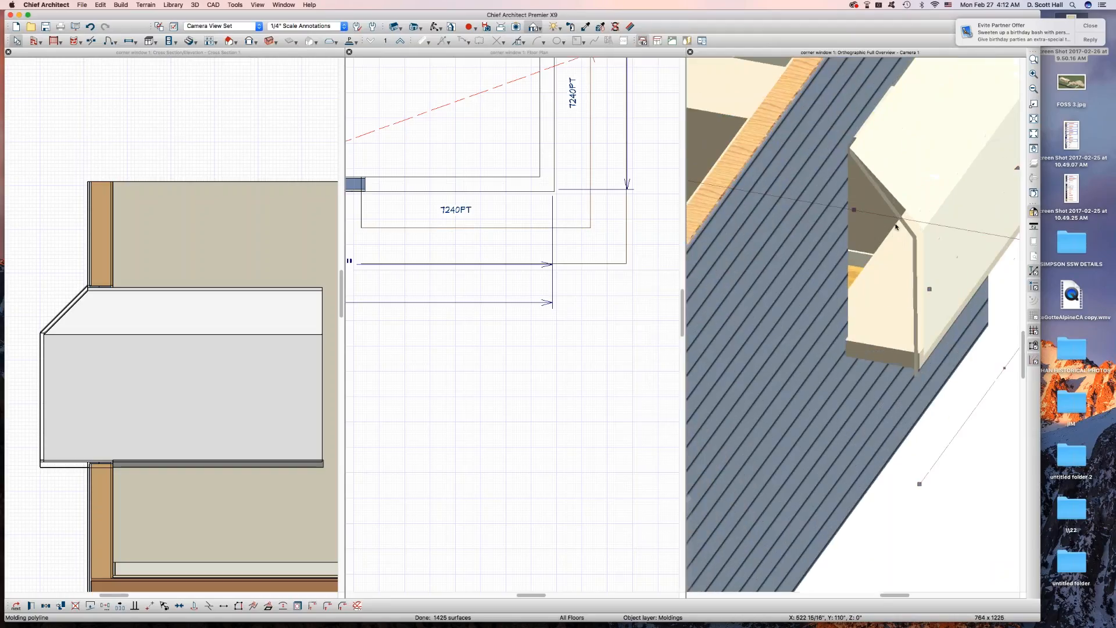
scroll(896, 227, up, 2)
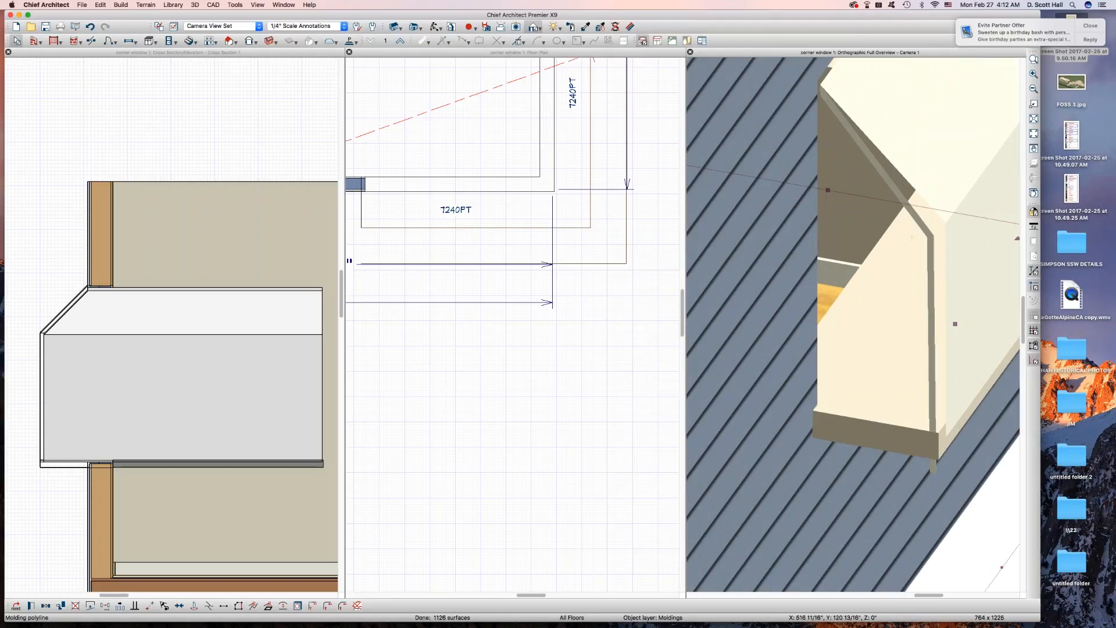
scroll(579, 263, down, 2)
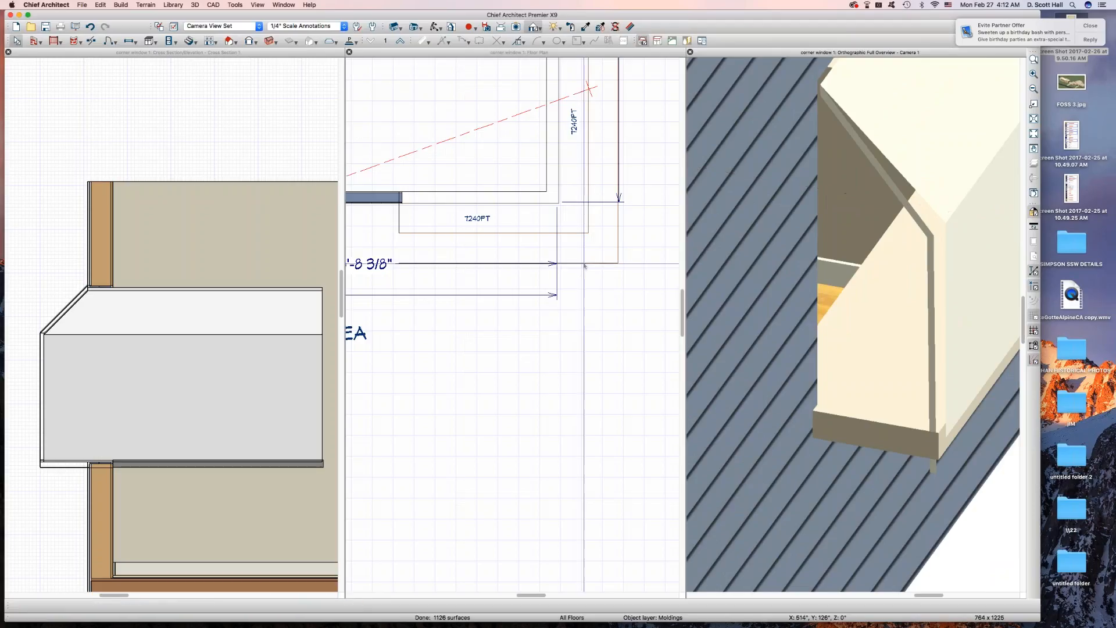
click(585, 254)
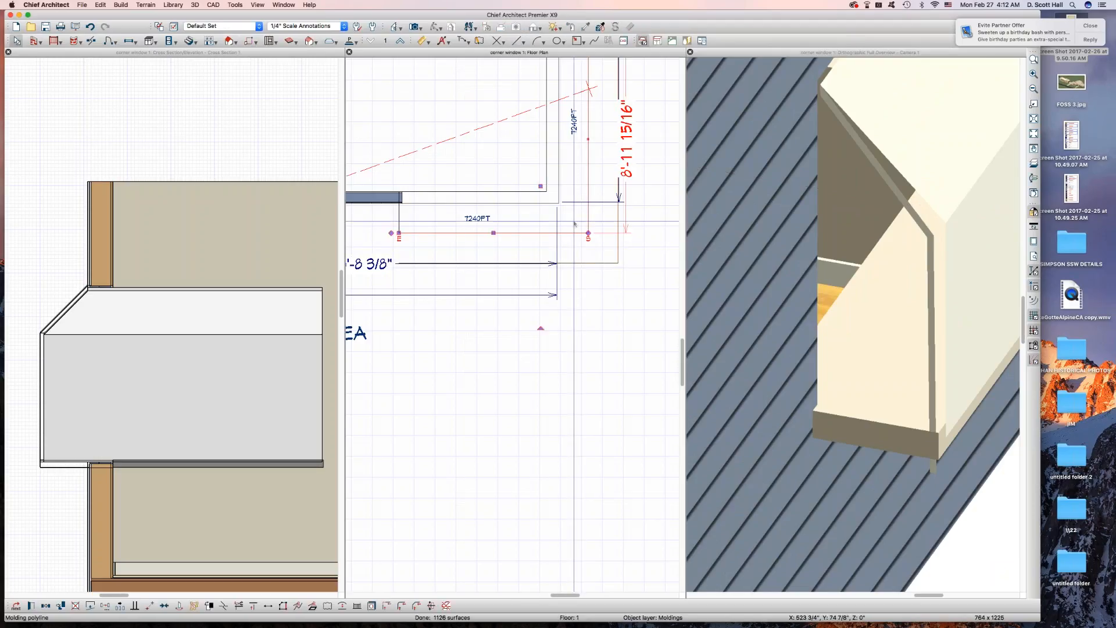
scroll(574, 223, down, 5)
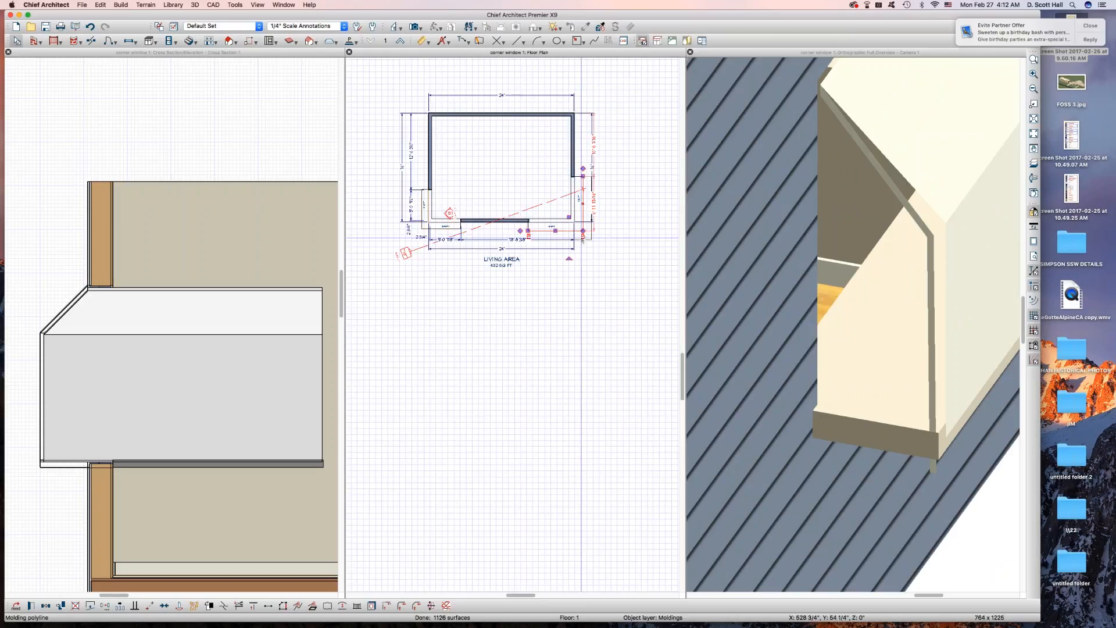
click(497, 198)
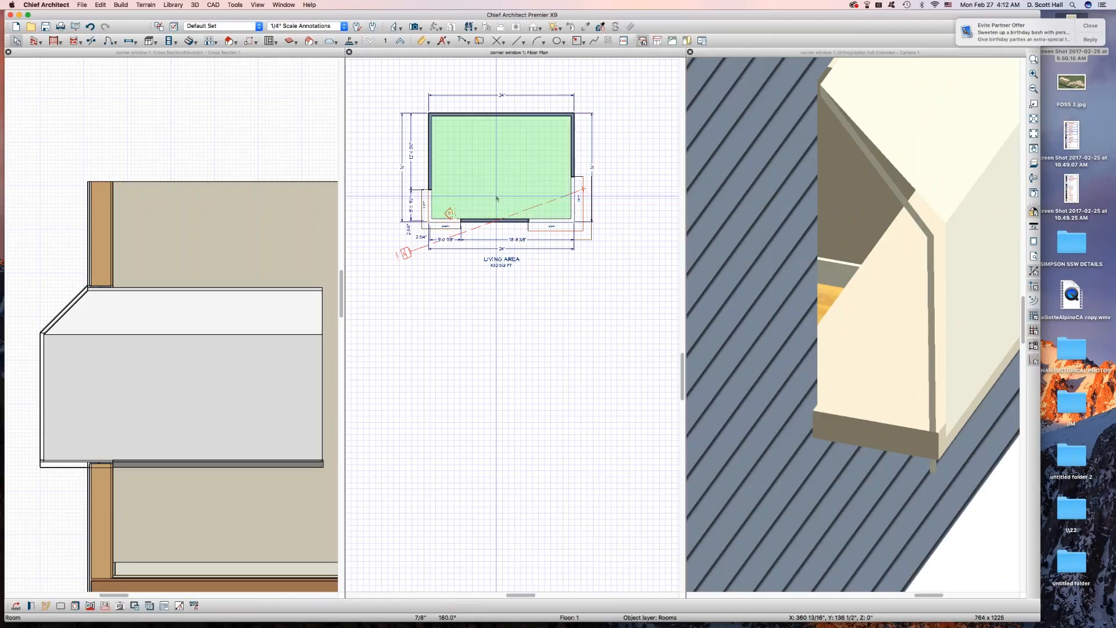
key(Escape)
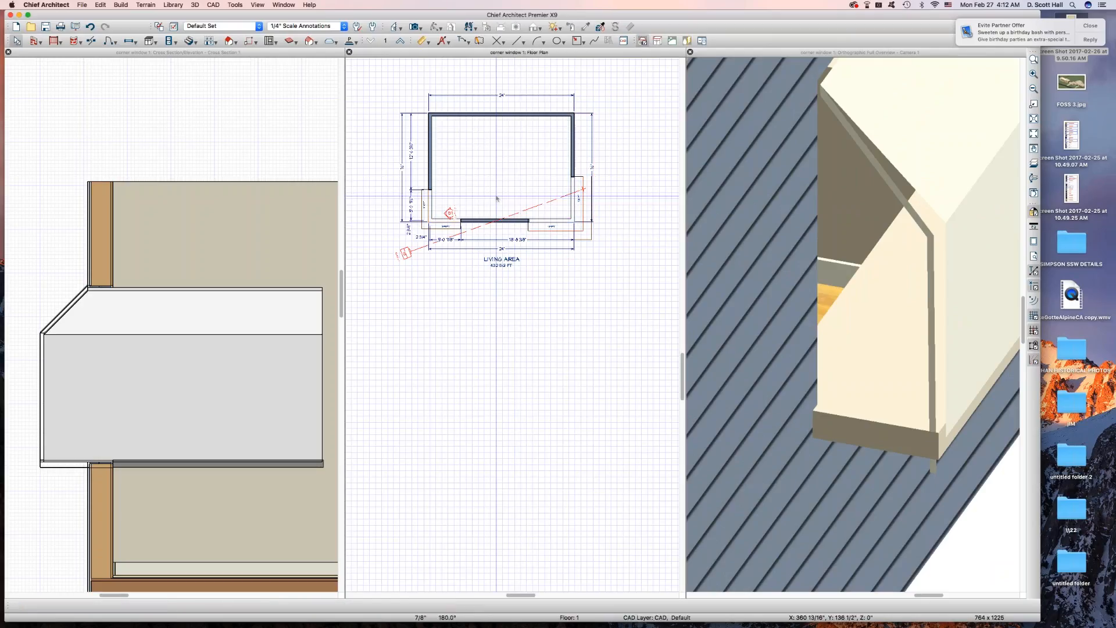
Remove the WINDOW GARDEN 2 profile from the right corner window's molding polyline
click(580, 232)
key(Tab)
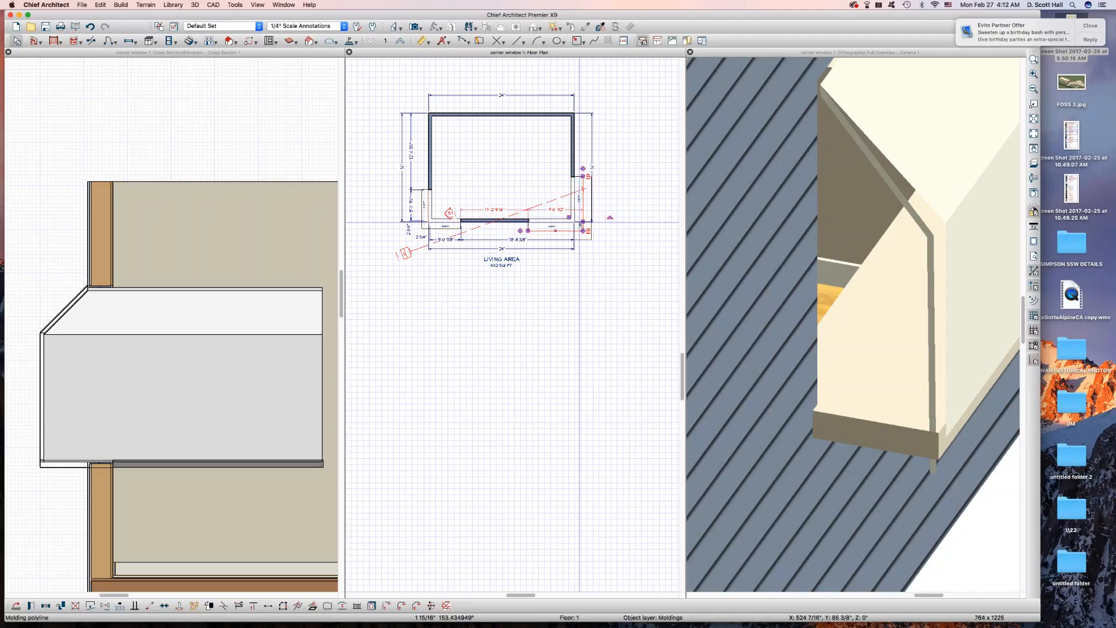
scroll(544, 214, up, 1)
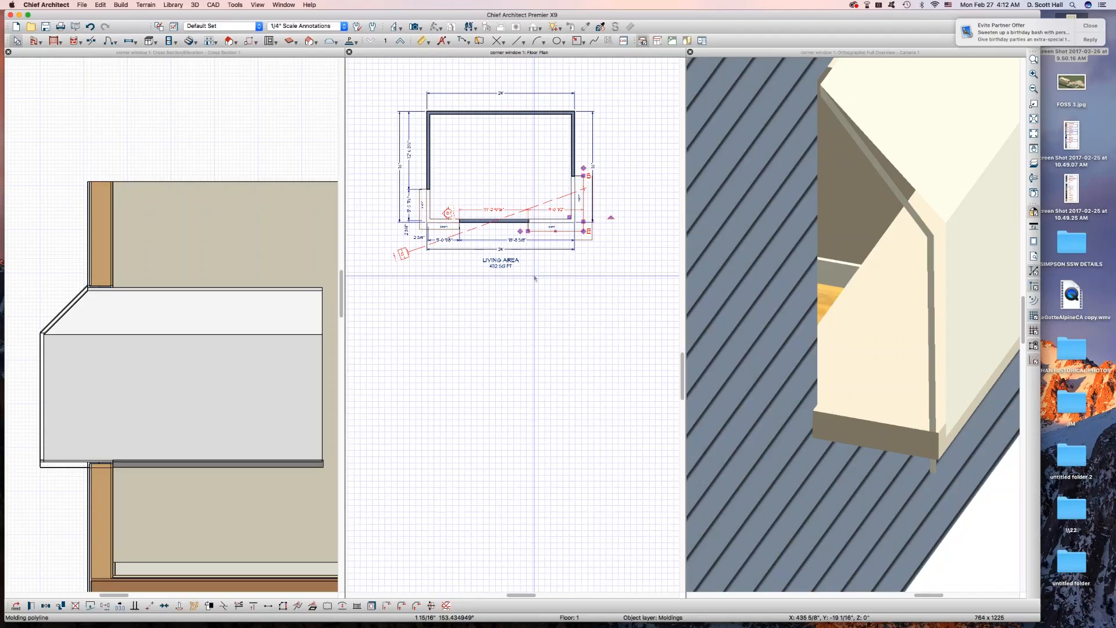
key(super+e)
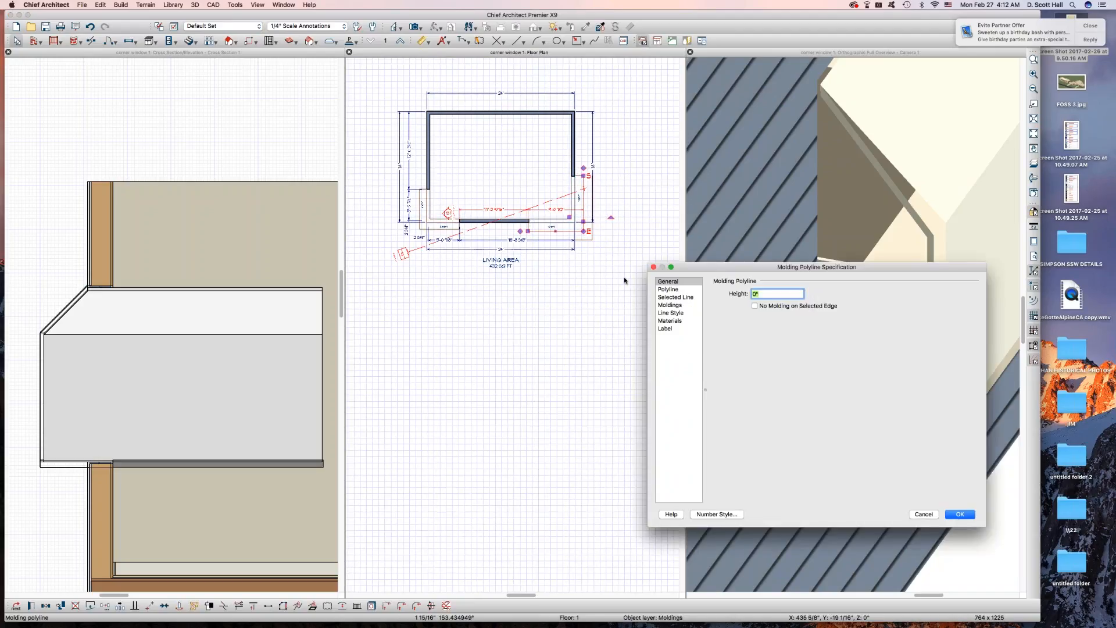
click(668, 305)
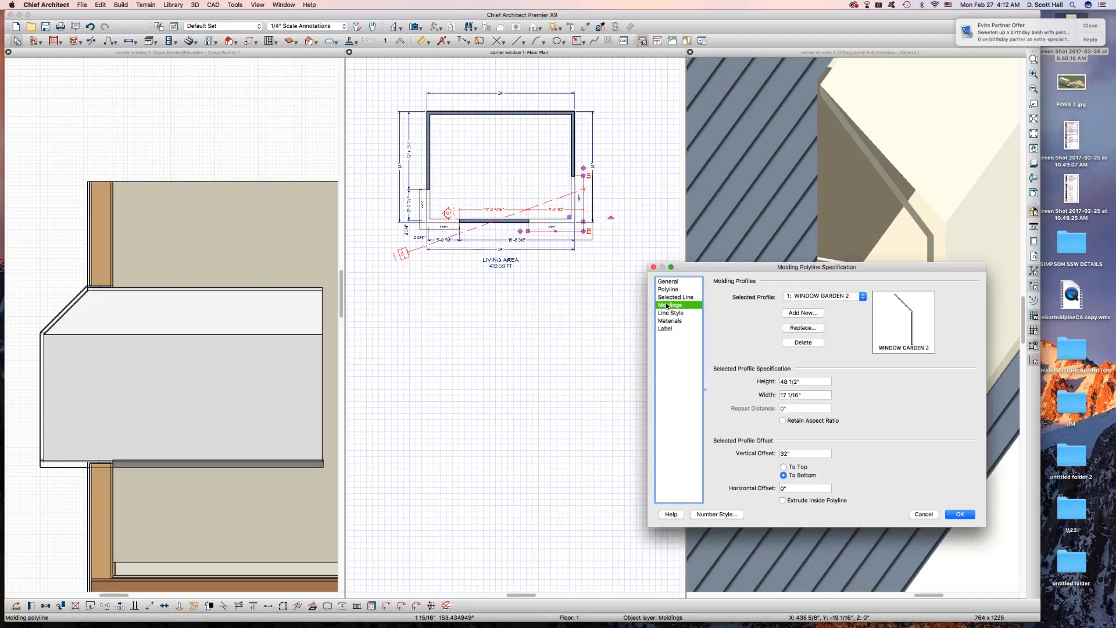
click(803, 343)
Add the WINDOW GARDEN 1 profile from the User Catalog to the molding polyline and turn off Extrude Inside Polyline
click(803, 313)
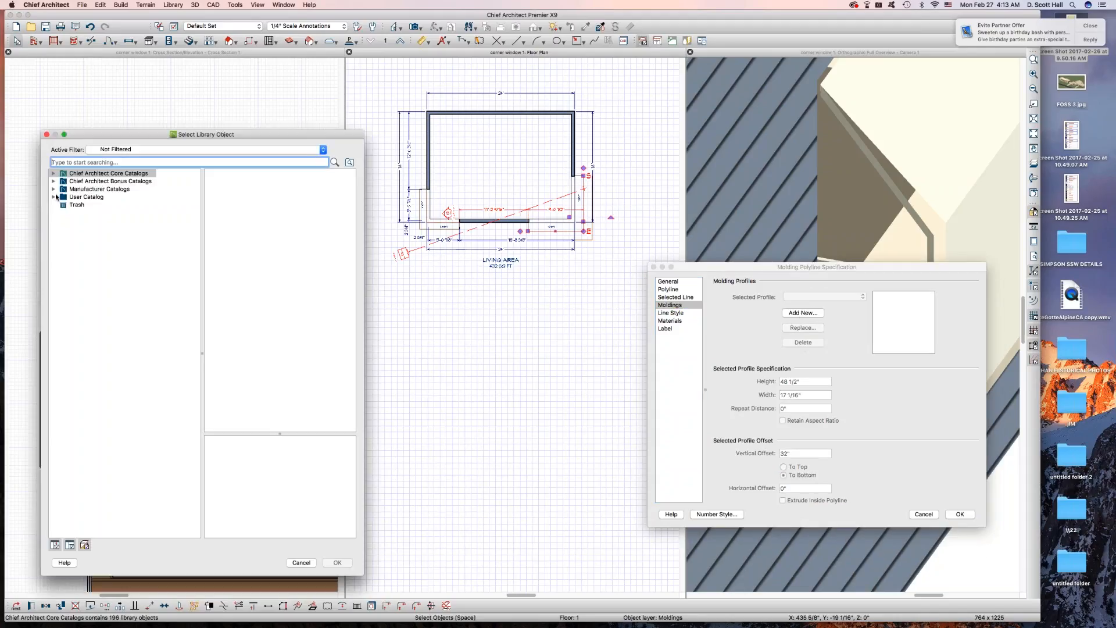
click(54, 197)
scroll(84, 266, down, 5)
scroll(80, 339, down, 5)
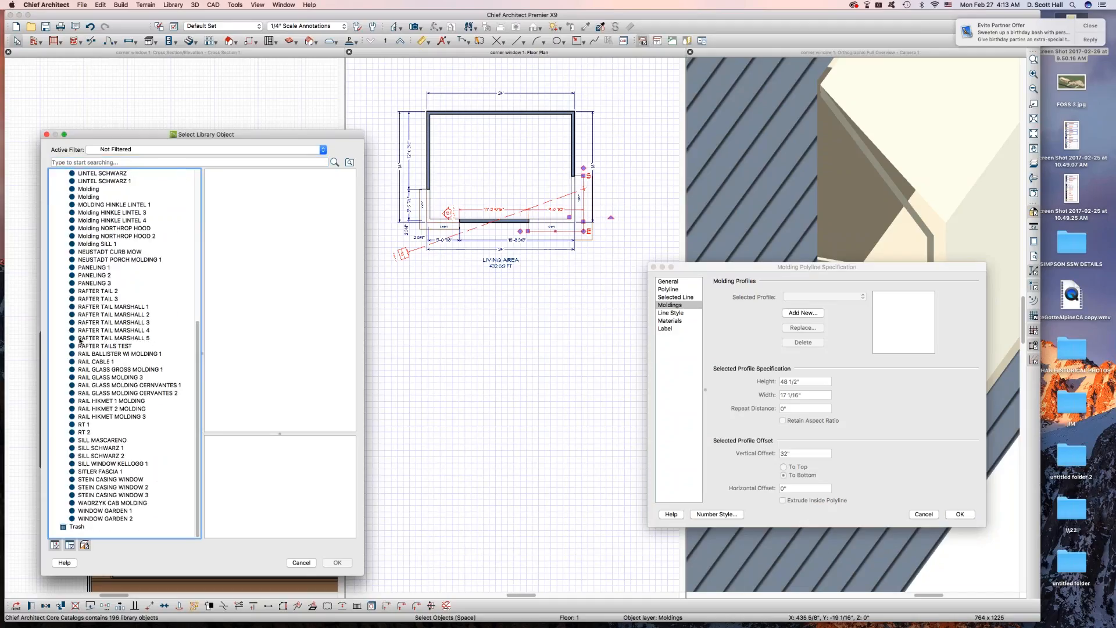
click(85, 510)
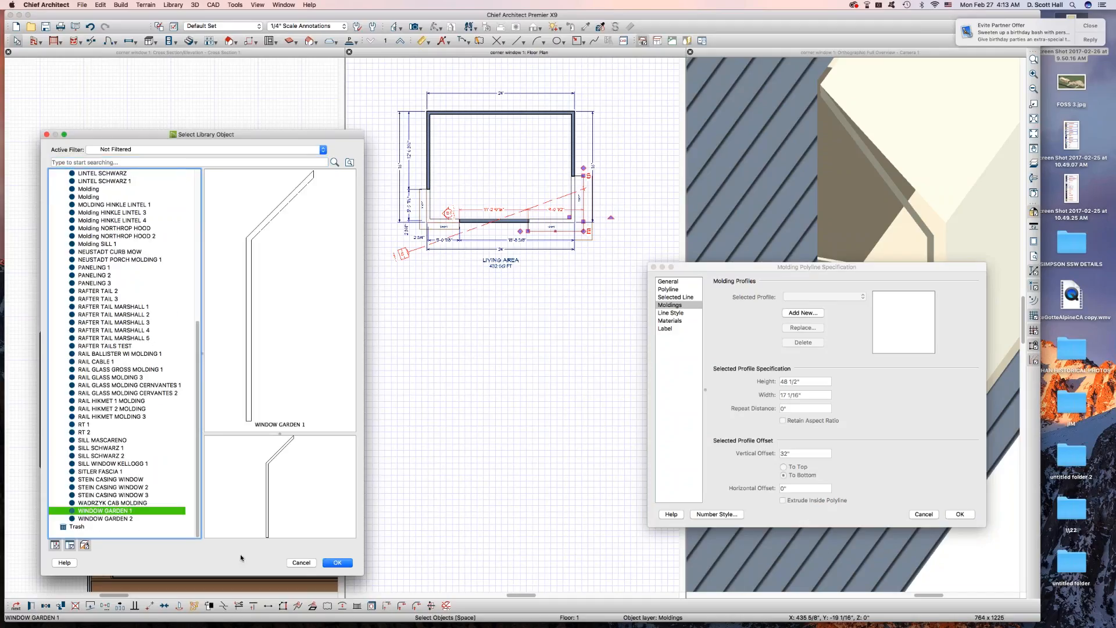
click(329, 563)
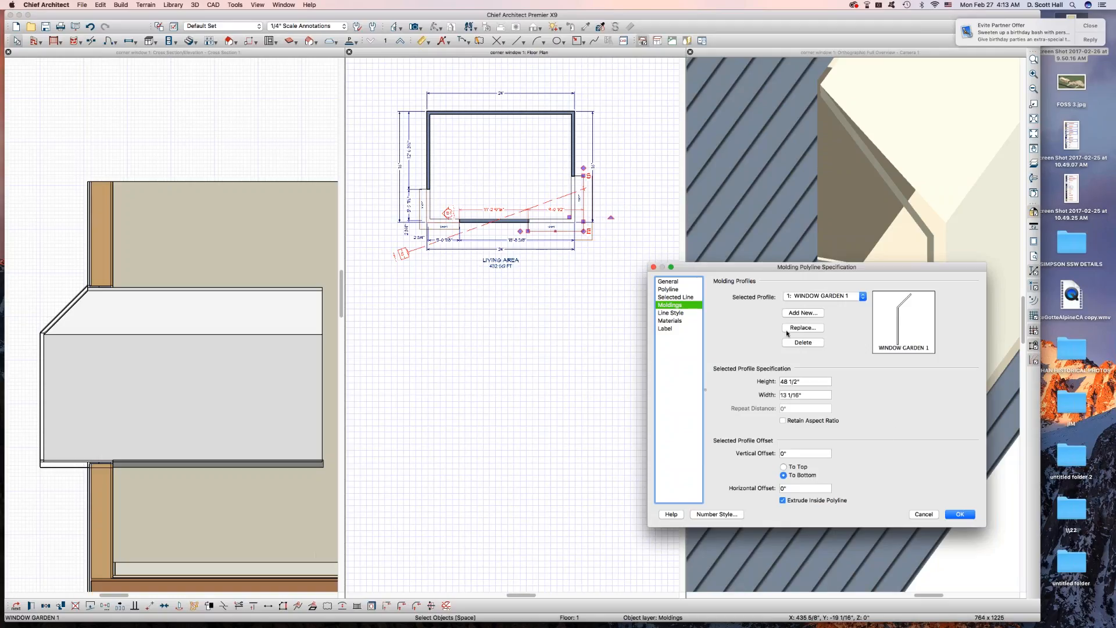
click(808, 501)
key(Return)
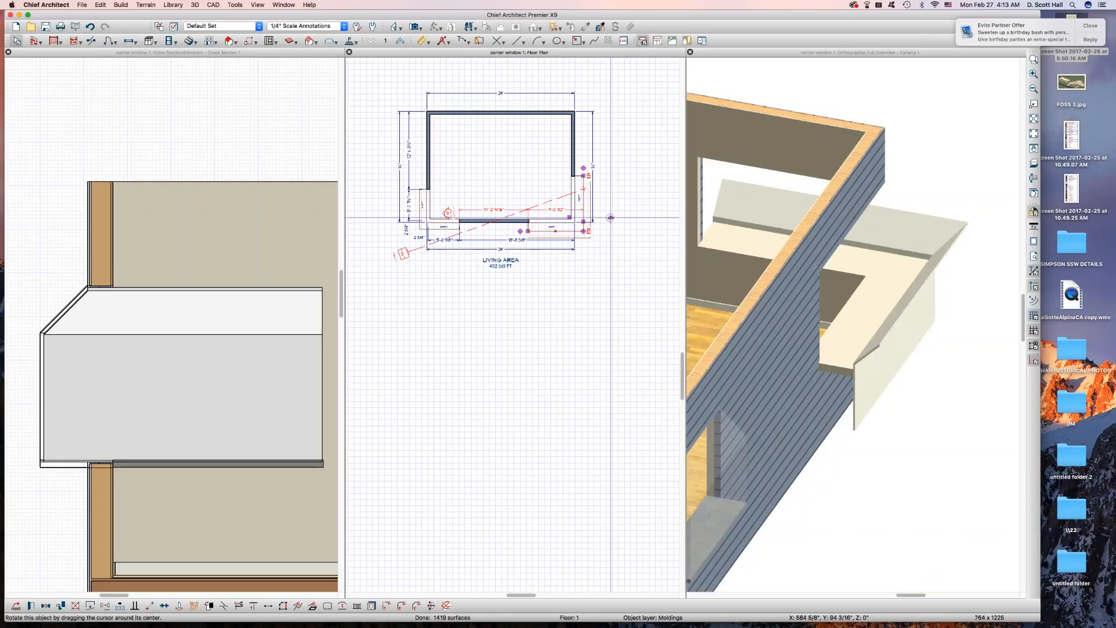
Reverse the molding polyline's side leg, rotate the polyline a quarter turn and move it onto the right corner window's sill
mouse_move(609, 217)
mouse_down()
mouse_move(549, 140)
mouse_move(590, 209)
mouse_move(621, 215)
mouse_up()
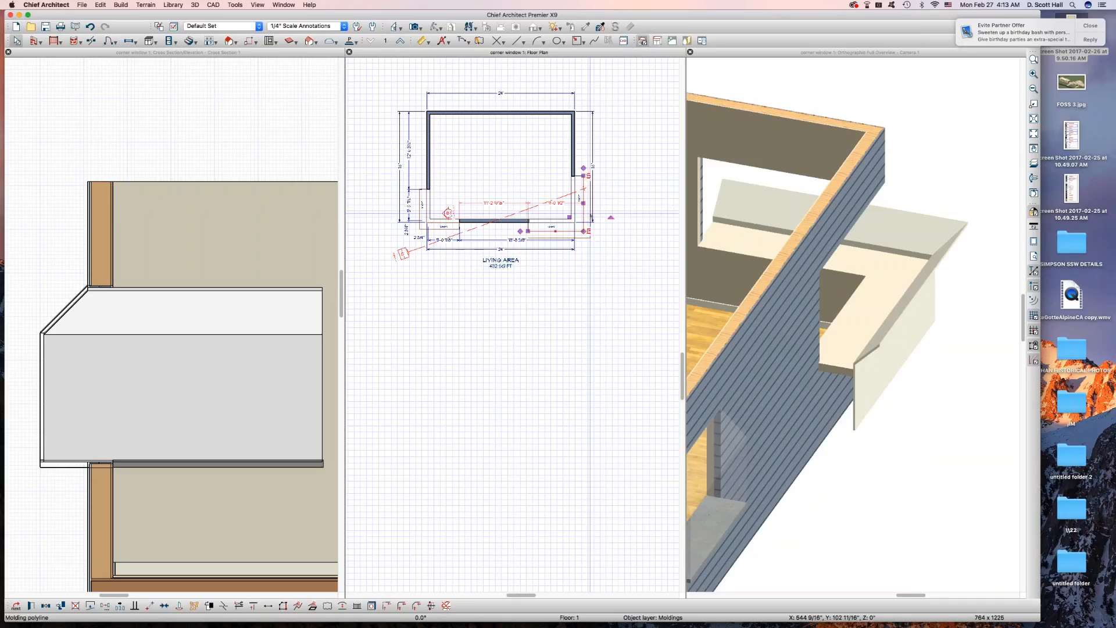
drag(584, 173, 580, 222)
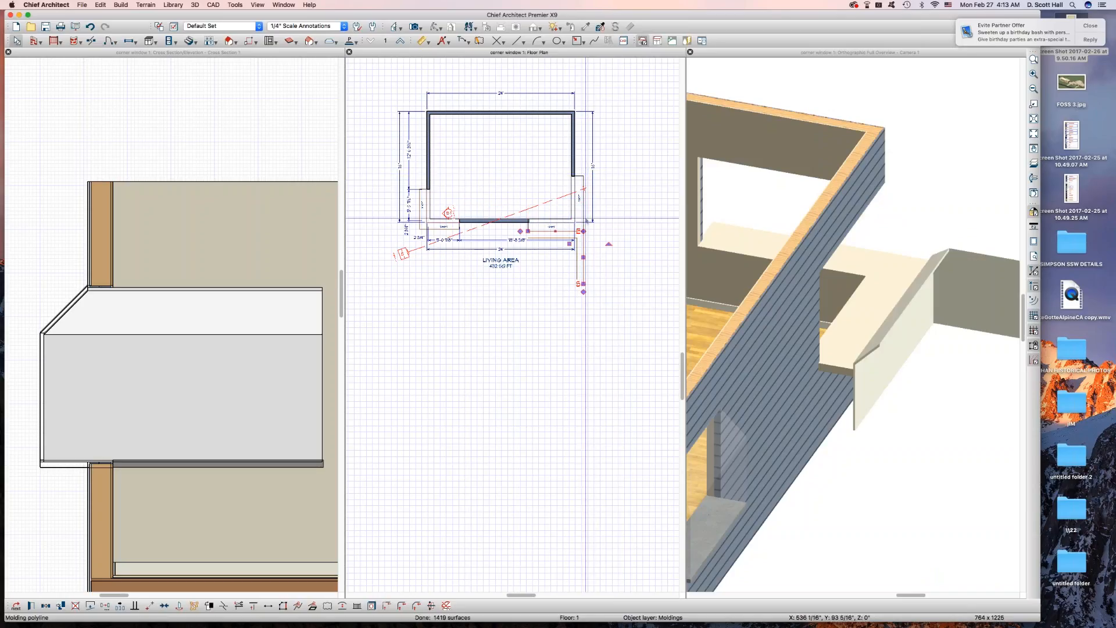
drag(608, 244, 570, 282)
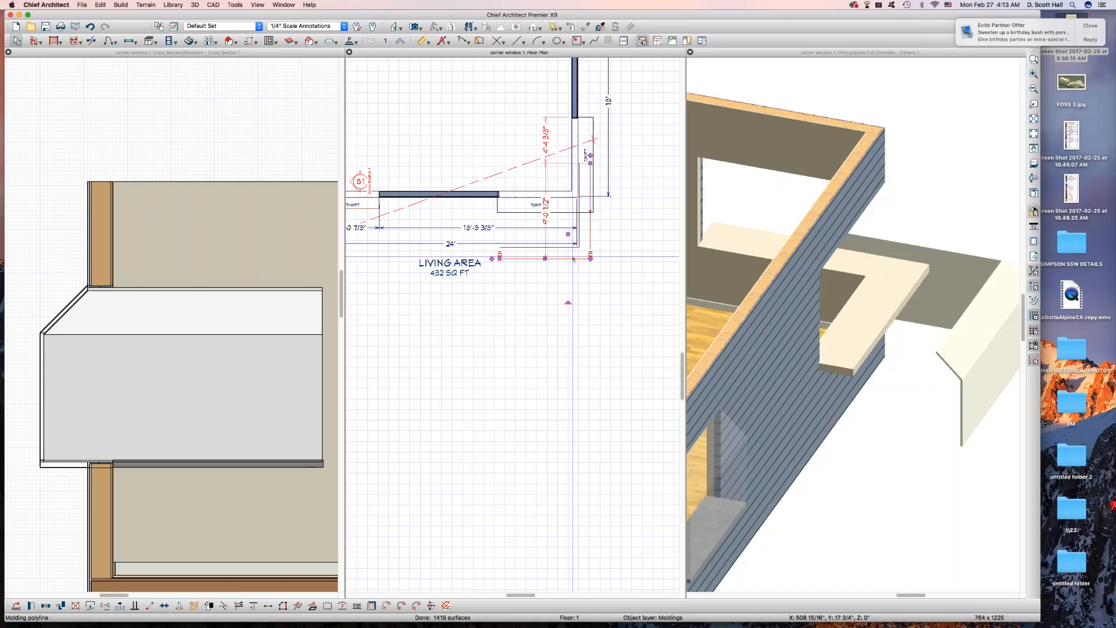
drag(591, 258, 580, 140)
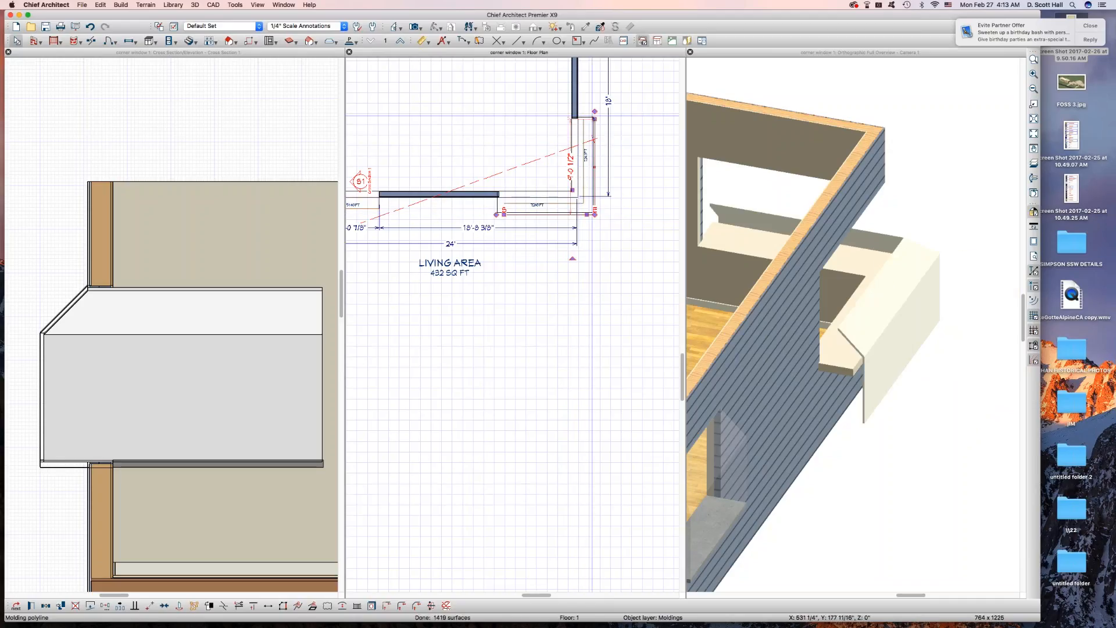
Extend both ends of the molding polyline to the sill's ends and align its two segments with the sill's outer edges
scroll(593, 116, up, 2)
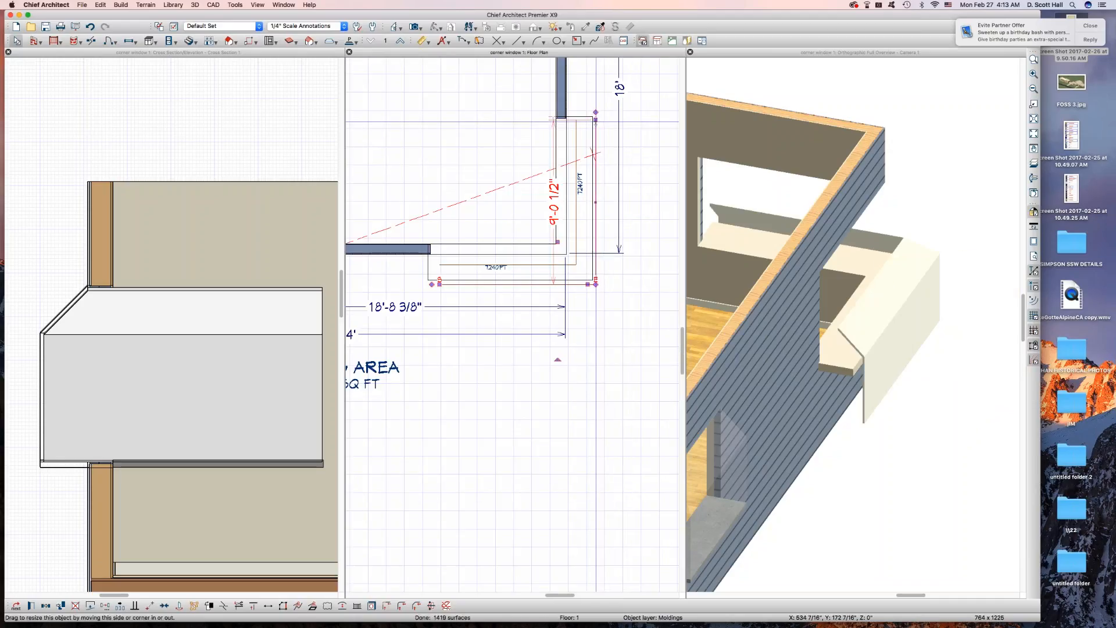
drag(595, 120, 595, 117)
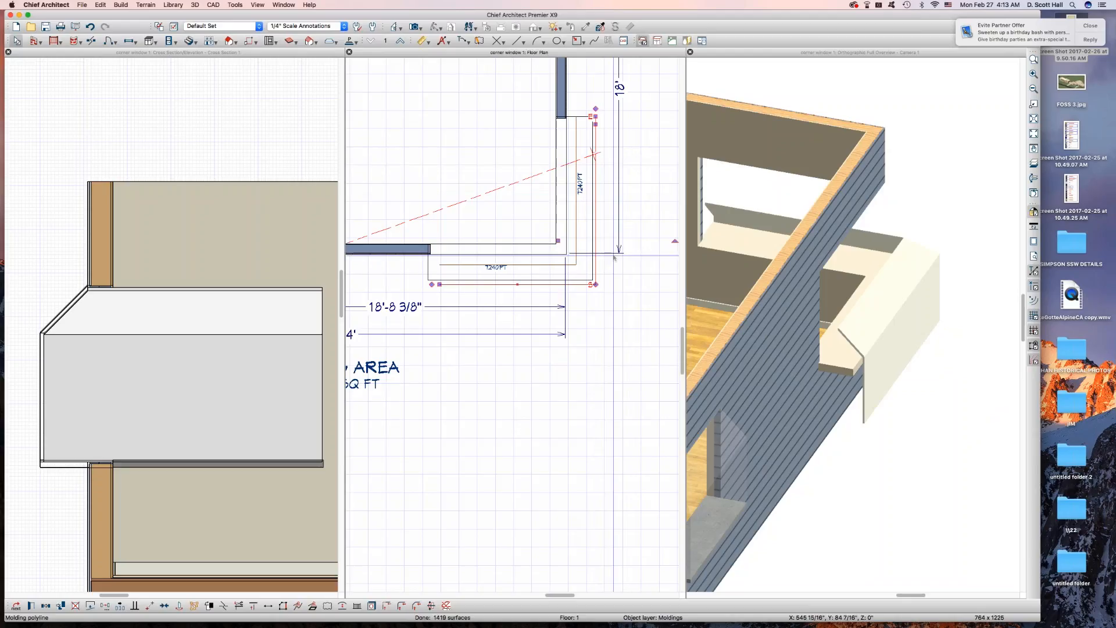
drag(440, 284, 428, 285)
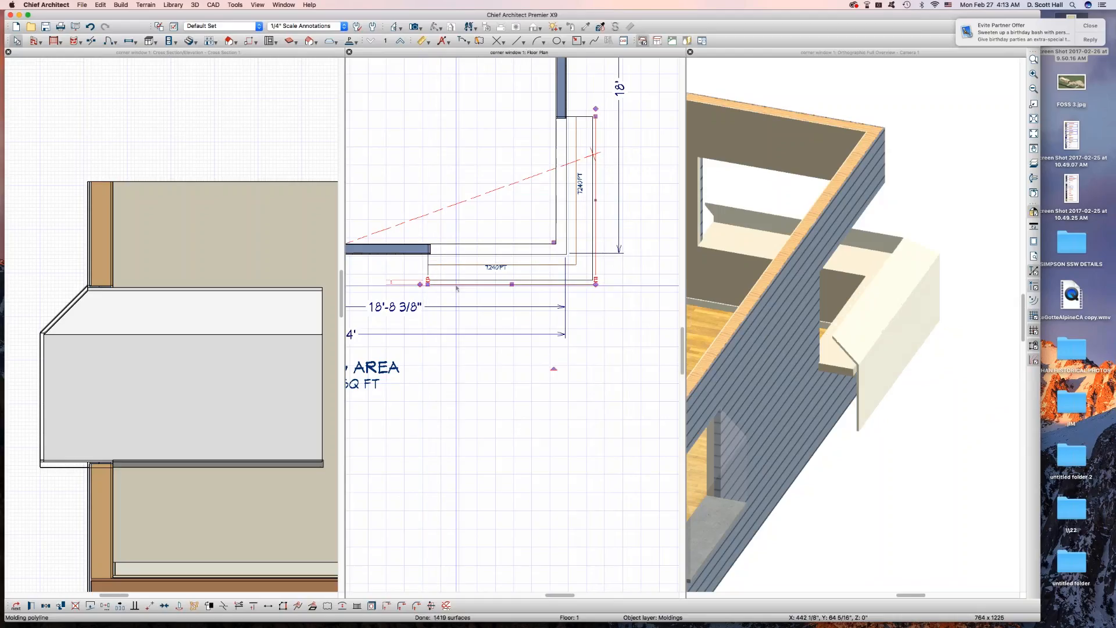
drag(513, 284, 511, 280)
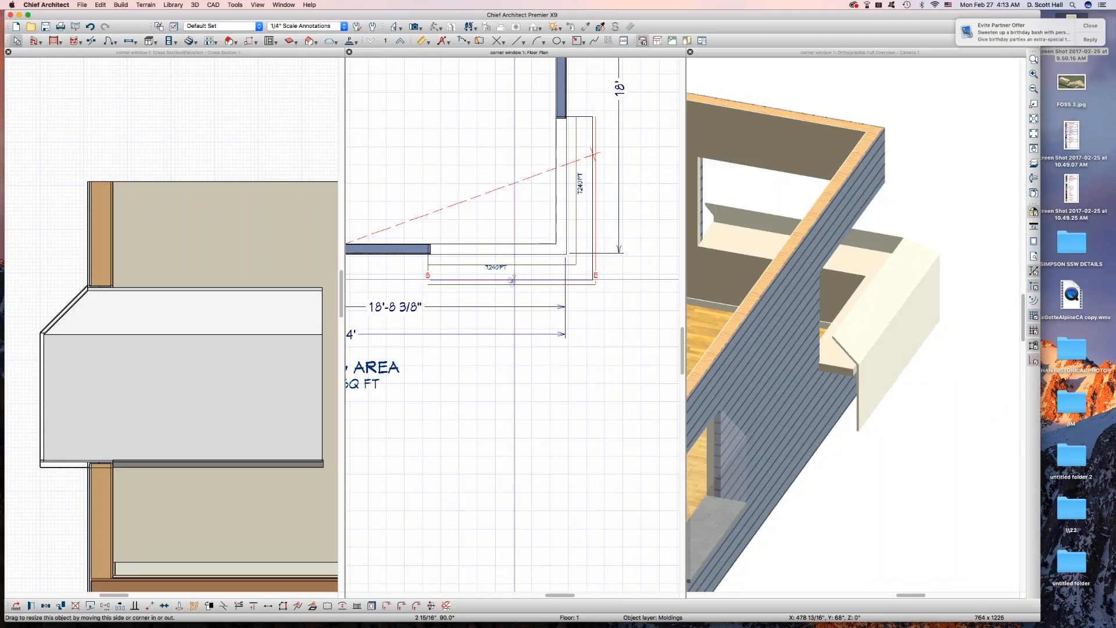
drag(594, 197, 592, 199)
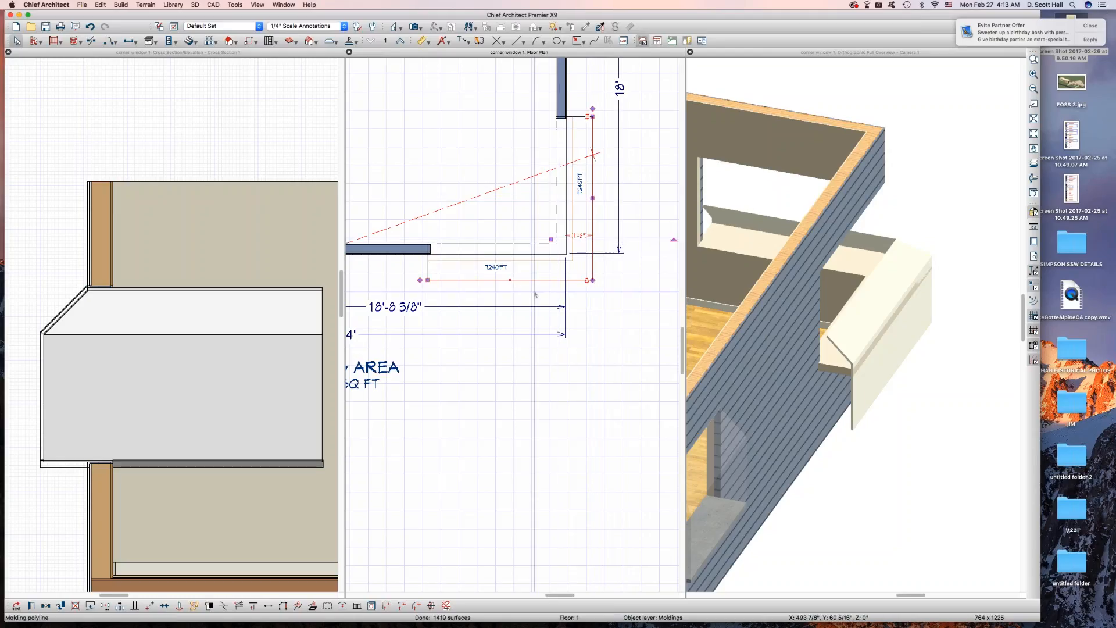
Set the molding profile's Vertical Offset to 32" and keep its Horizontal Offset at 0"
key(super+e)
click(665, 305)
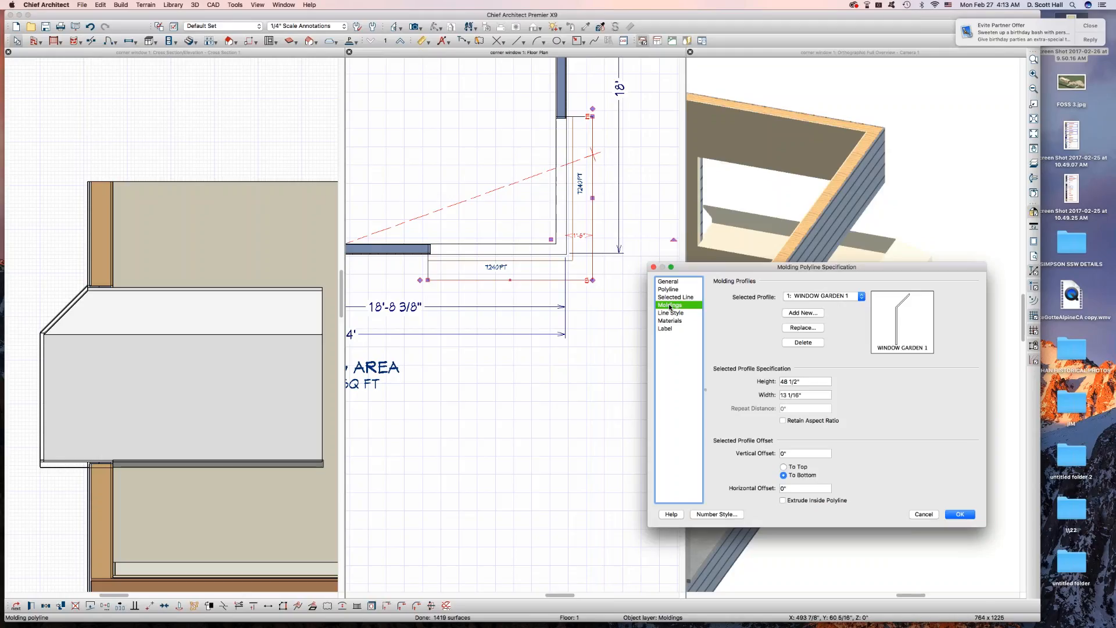
click(792, 488)
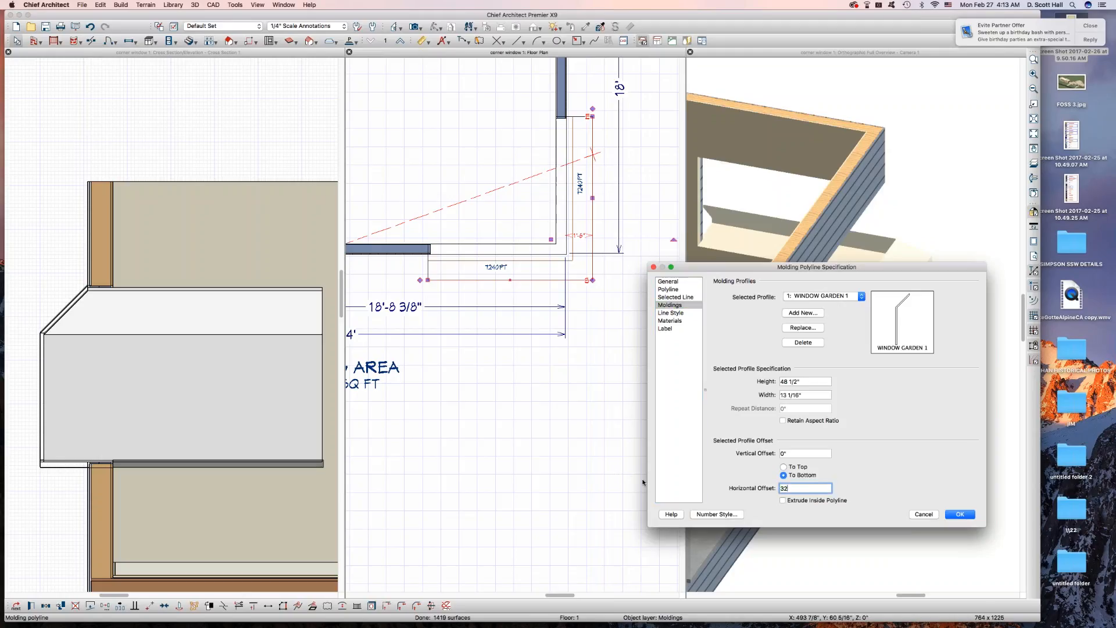
key(super+a)
text(0)
key(shift+Tab)
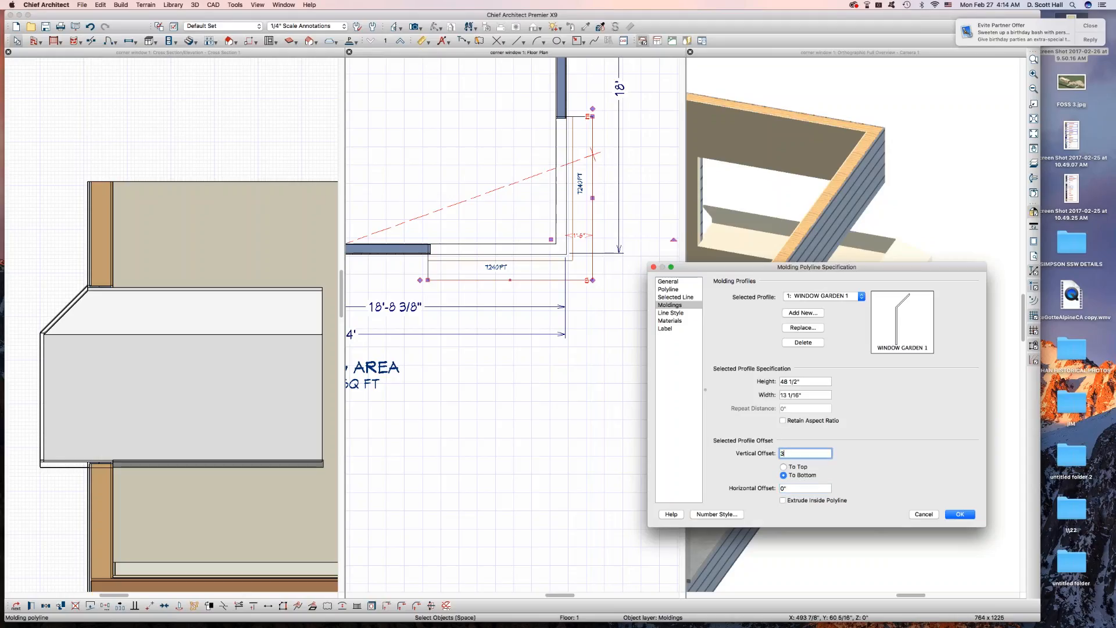
text(32)
key(Tab)
key(Return)
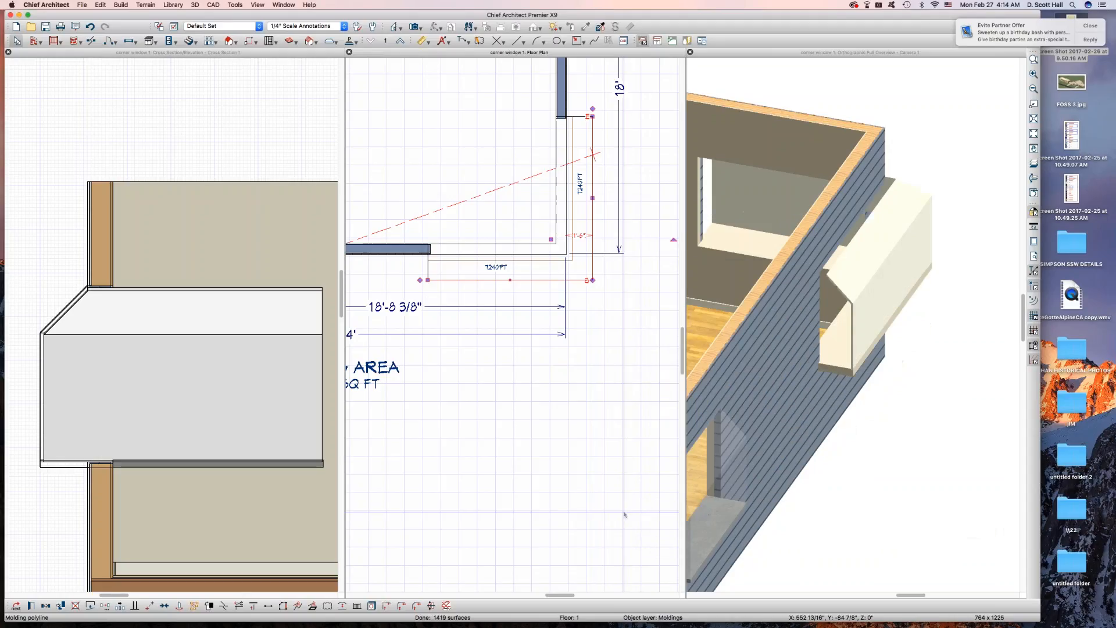
Examine how the right corner window's molding sits on the sill and against the wall in the 3D overview
scroll(872, 280, up, 1)
scroll(850, 266, down, 2)
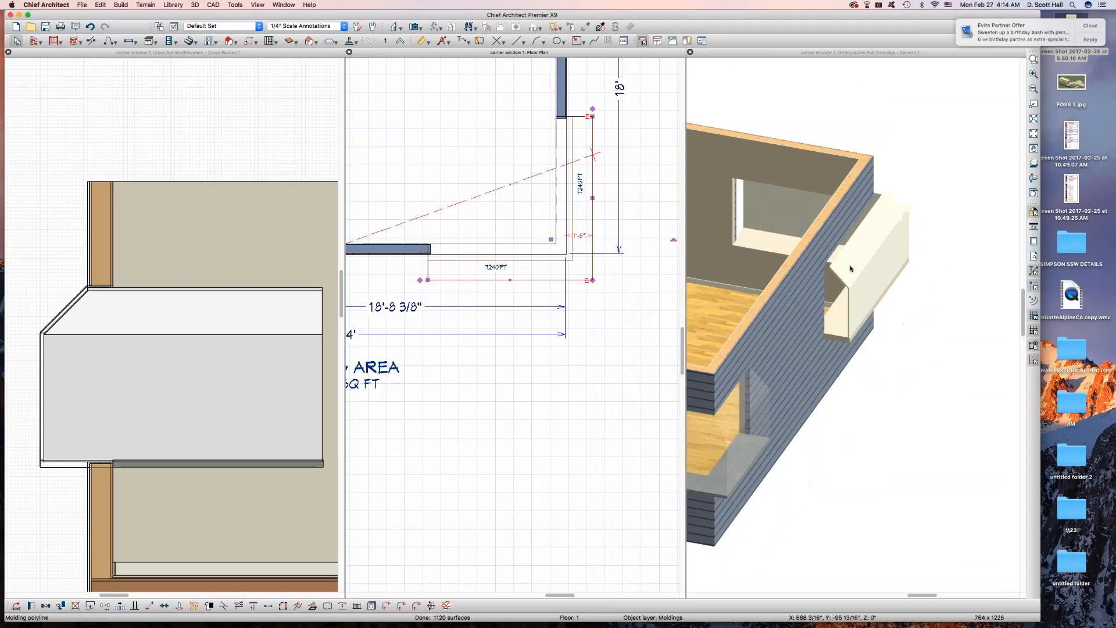
click(835, 322)
click(837, 322)
middle_drag(836, 322, 862, 290)
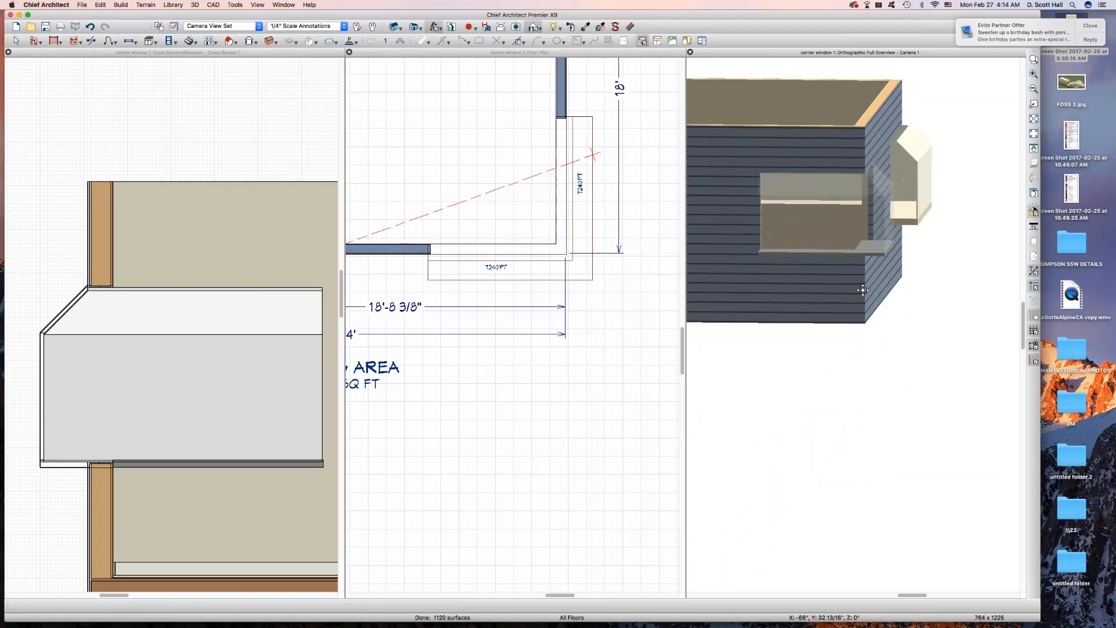
scroll(863, 290, up, 6)
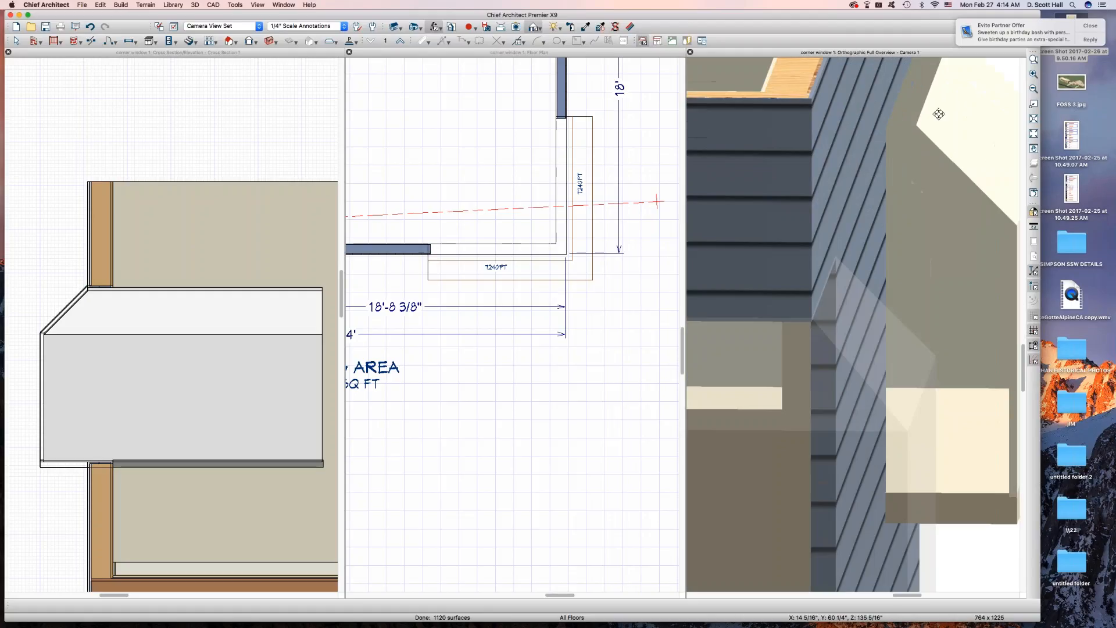
scroll(950, 120, down, 5)
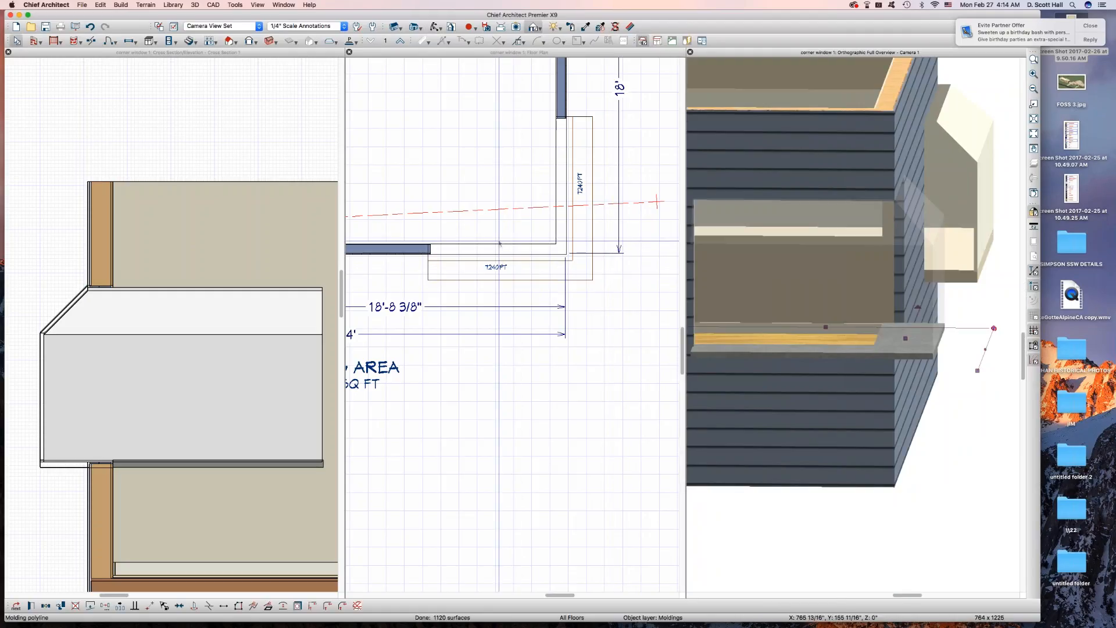
scroll(506, 296, down, 3)
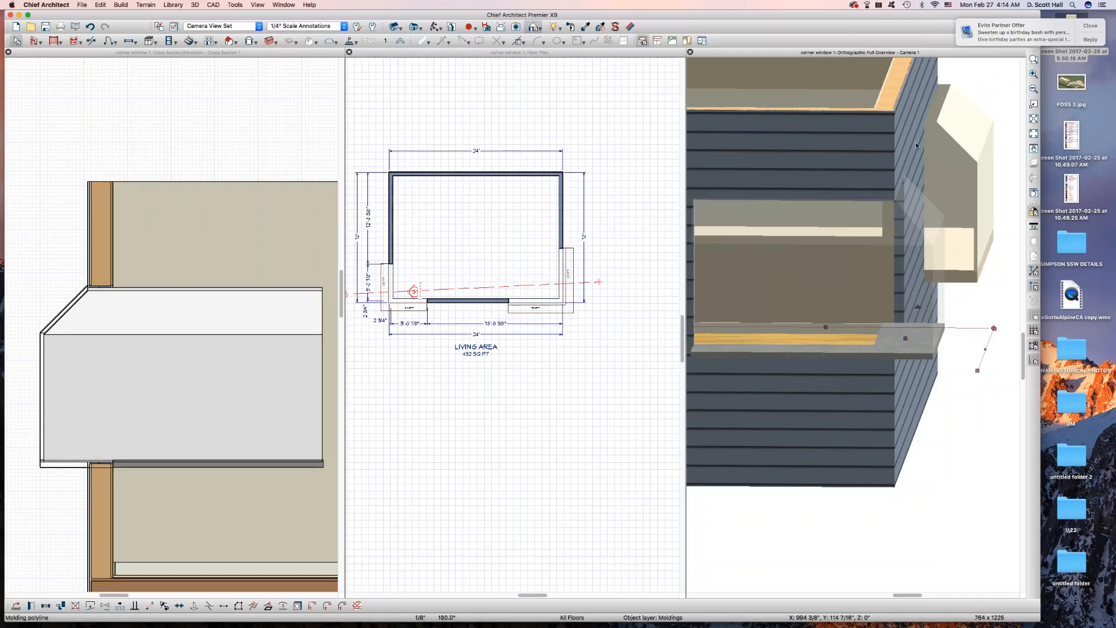
Copy the Glass Standard material from the left corner window onto the right corner window's molding in the 3D overview
scroll(916, 146, down, 5)
click(958, 177)
key(o)
drag(958, 179, 902, 208)
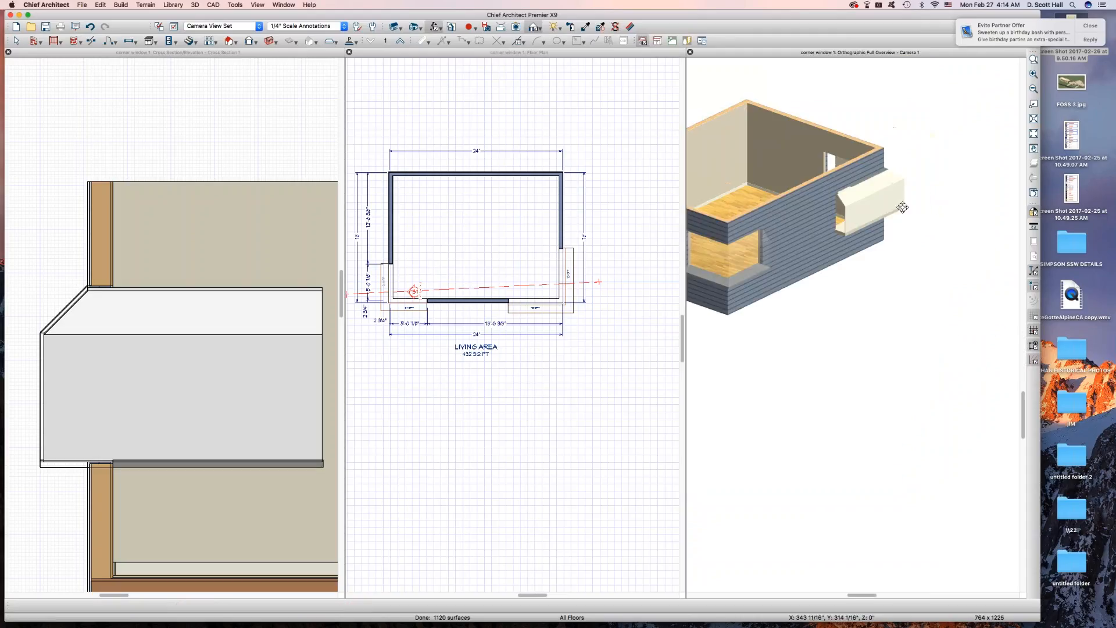
key(space)
click(741, 292)
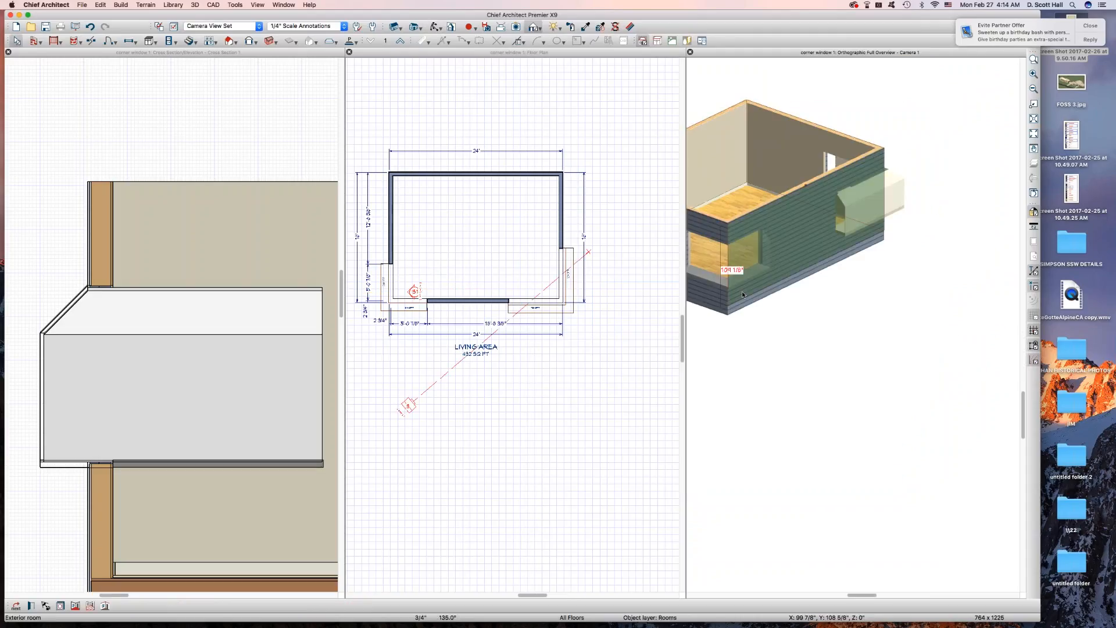
key(e)
click(745, 261)
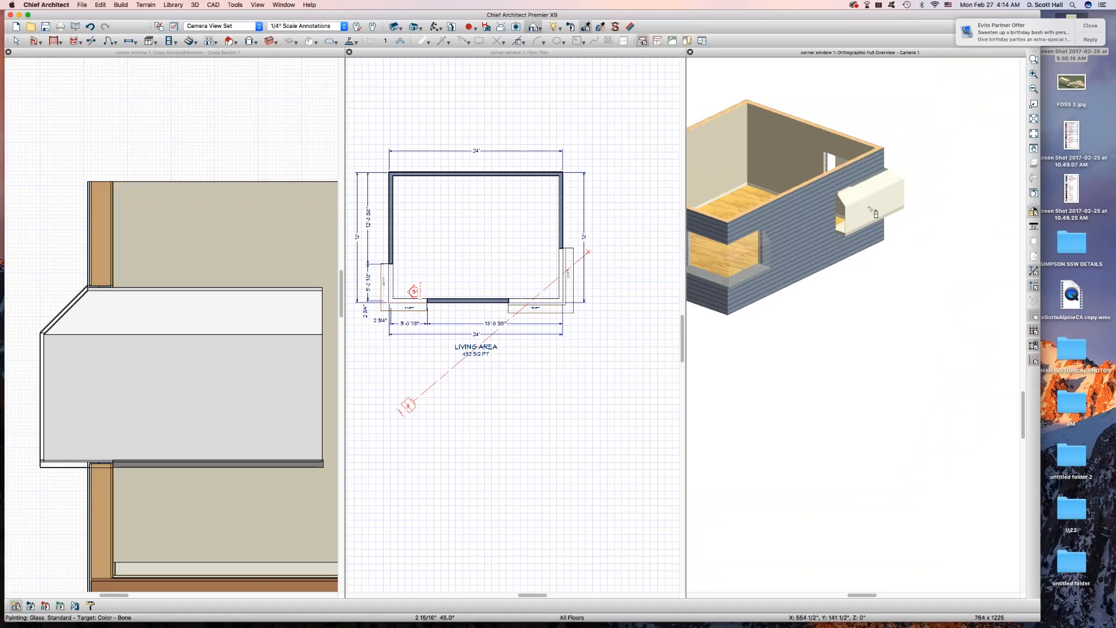
click(873, 213)
key(space)
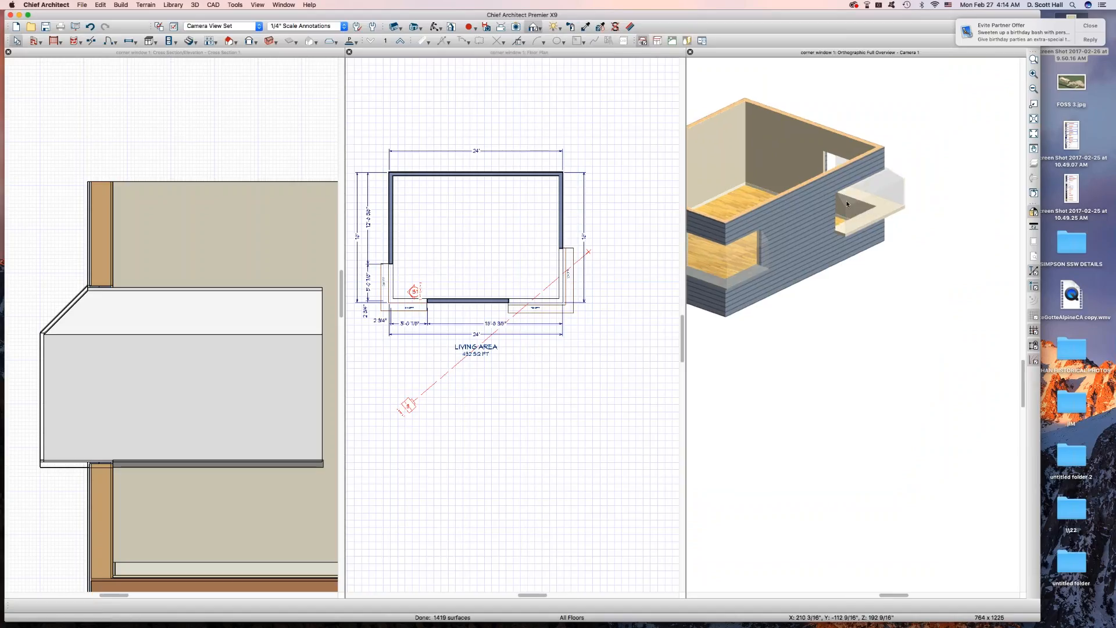
Orbit to the other side of the building and examine how the left corner window's glass meets its sill and wall
click(882, 235)
scroll(885, 243, down, 3)
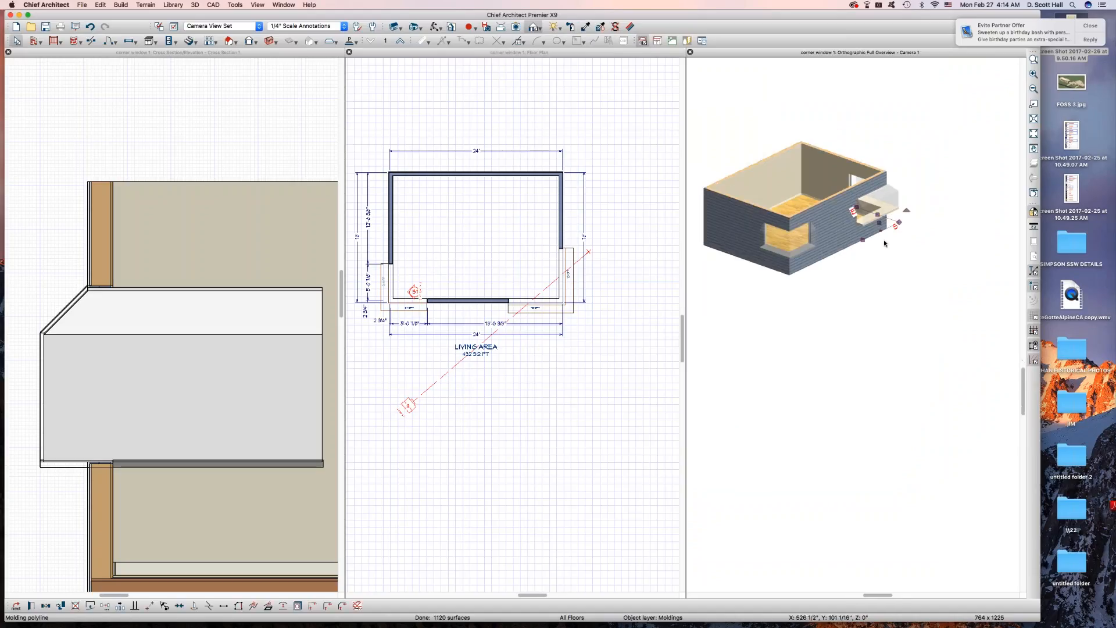
drag(854, 252, 698, 203)
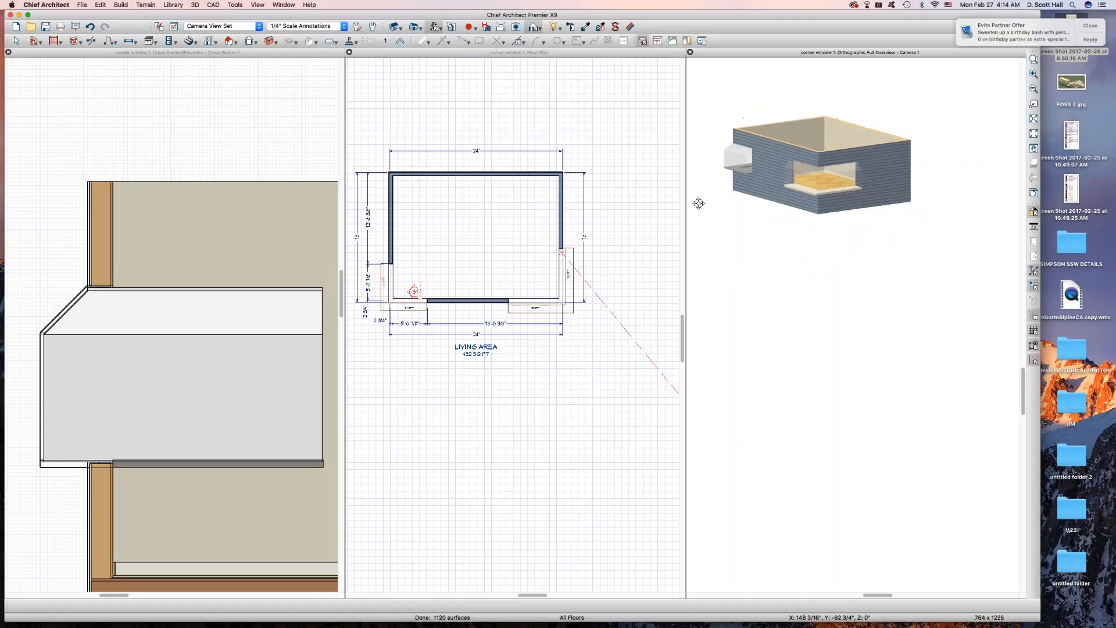
scroll(698, 203, up, 5)
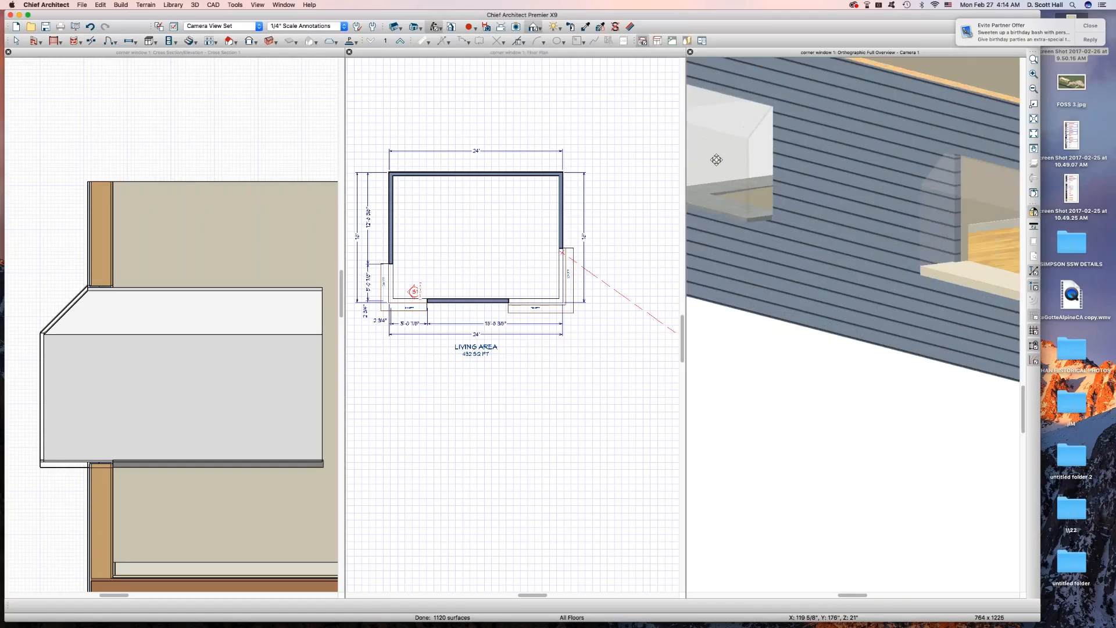
scroll(716, 159, up, 4)
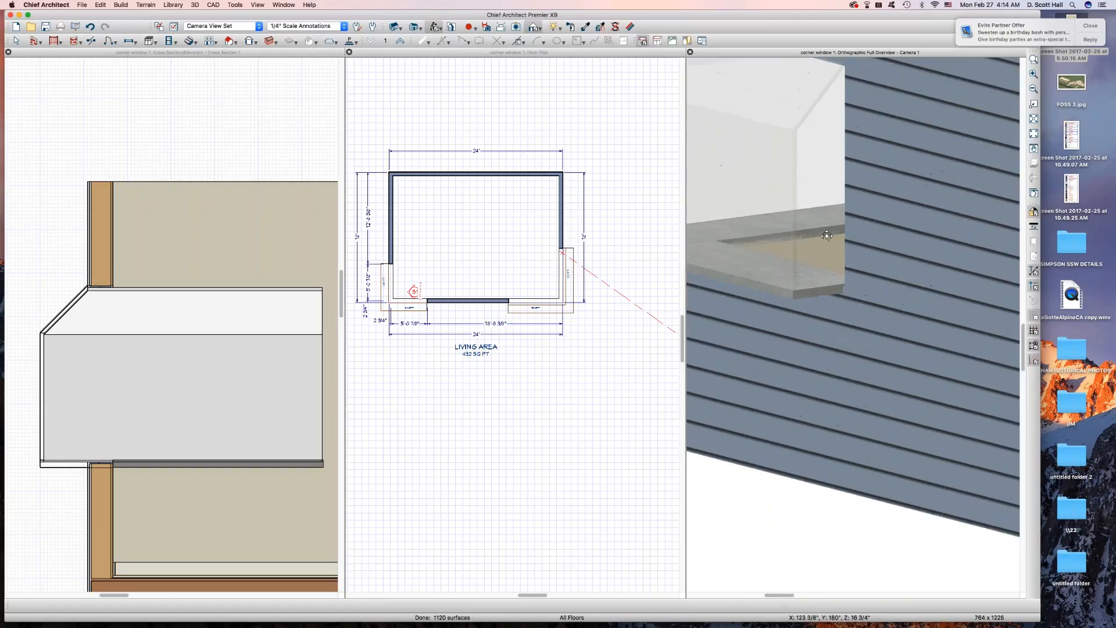
Examine the open end of the left corner window's glass beside the siding in the 3D overview
scroll(827, 236, down, 5)
key(space)
click(794, 212)
key(Escape)
scroll(785, 193, up, 5)
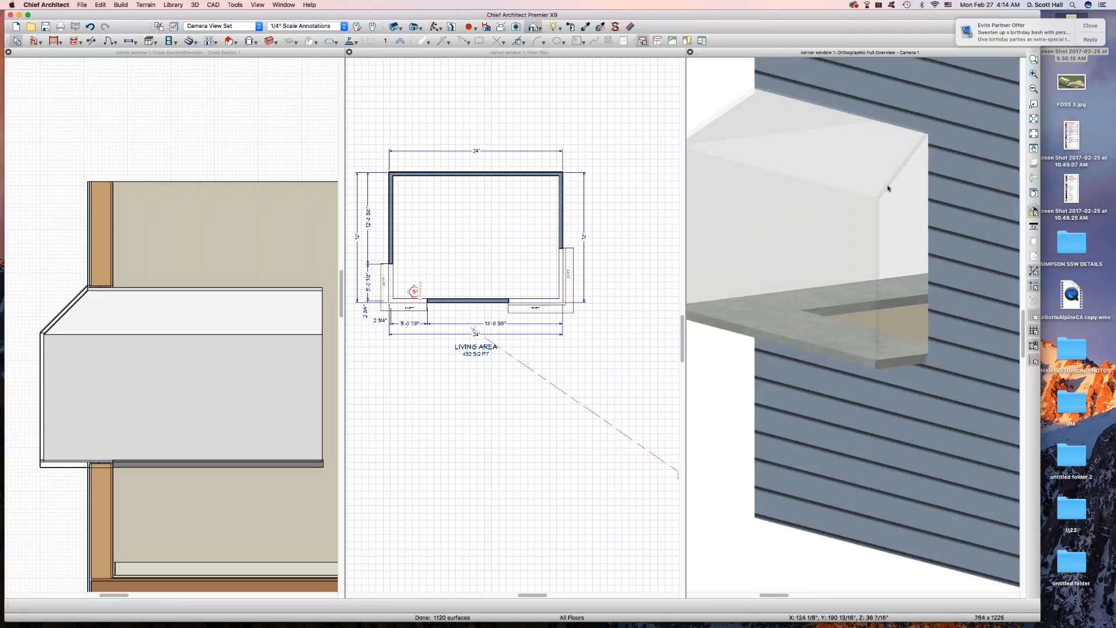
key(F4)
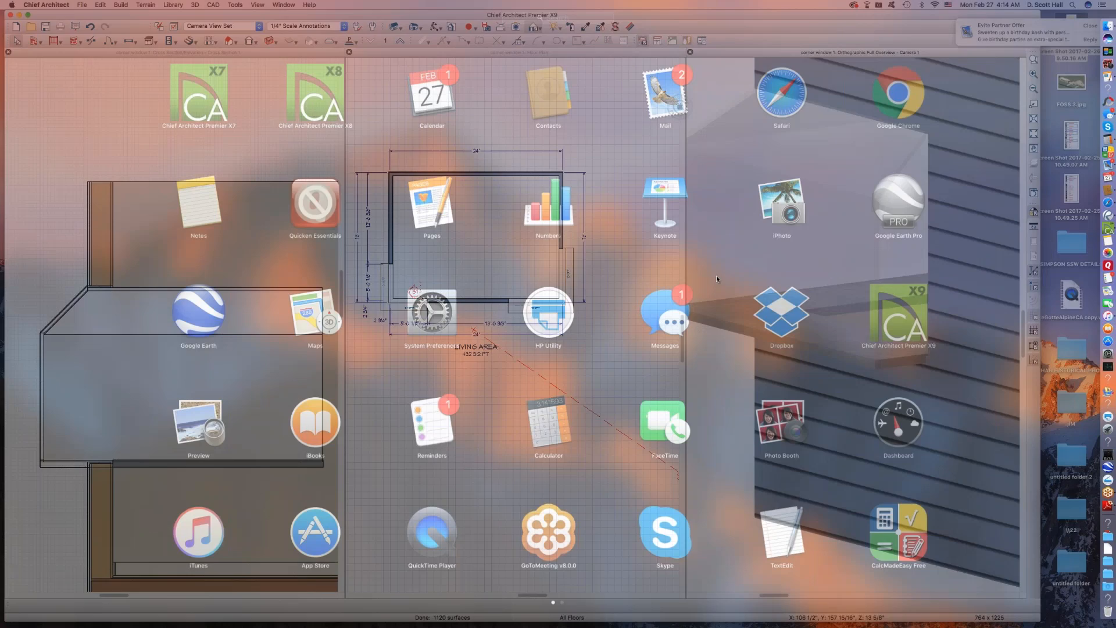
key(F4)
middle_drag(842, 280, 828, 287)
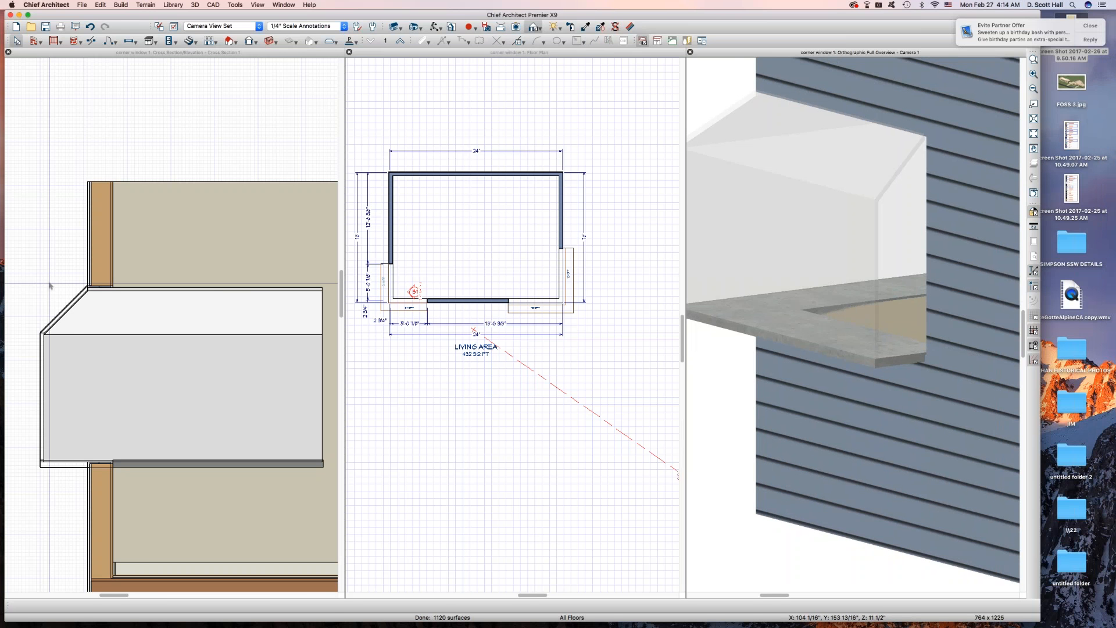
key(F4)
key(F4)
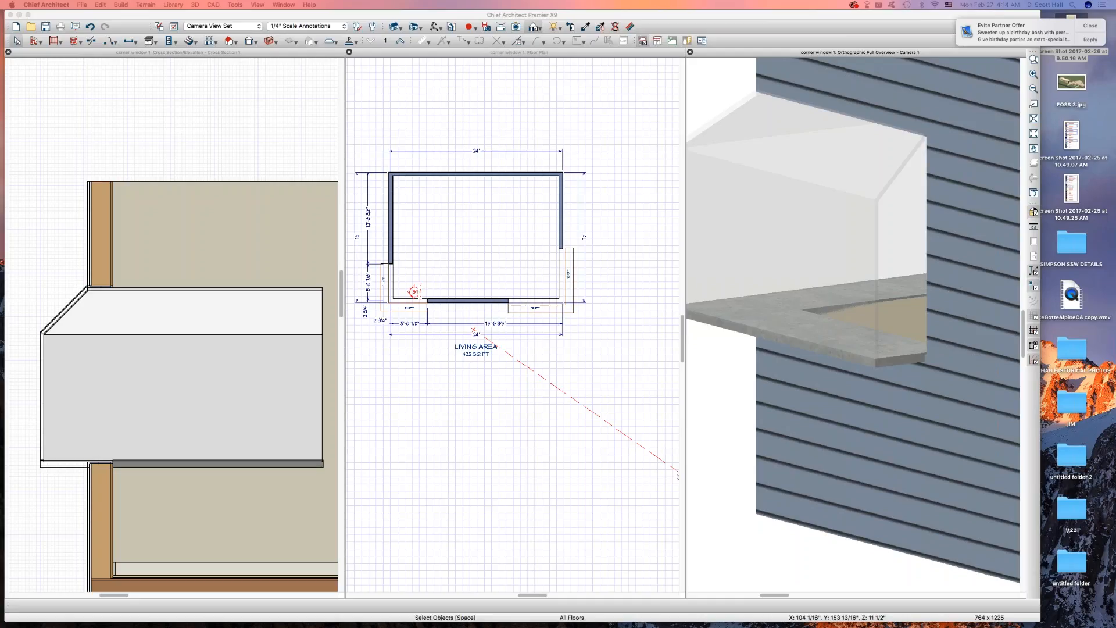
Place a cross-section camera in the floor plan inside the left corner window's side projection, looking toward its open end
click(799, 259)
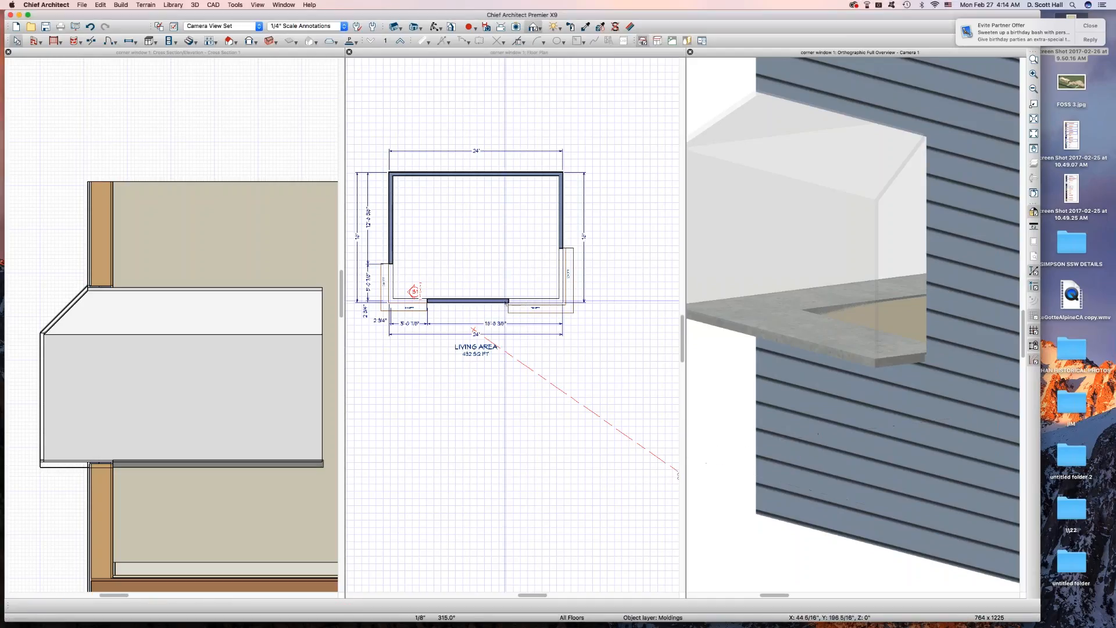
click(506, 301)
key(Escape)
scroll(395, 292, down, 2)
scroll(374, 285, up, 10)
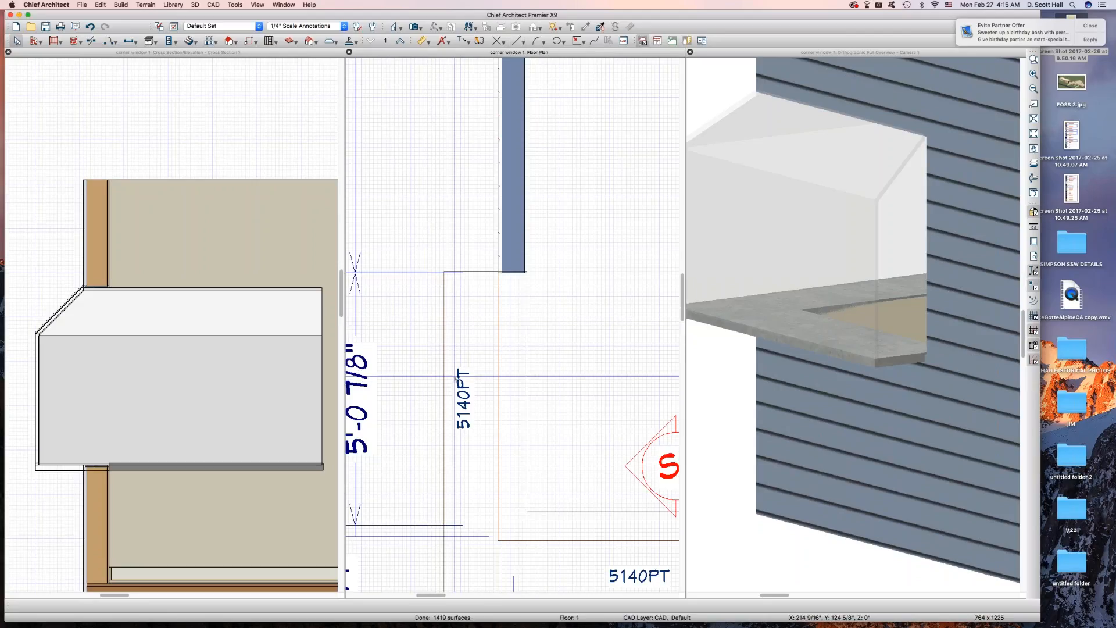
key(x)
drag(455, 329, 458, 206)
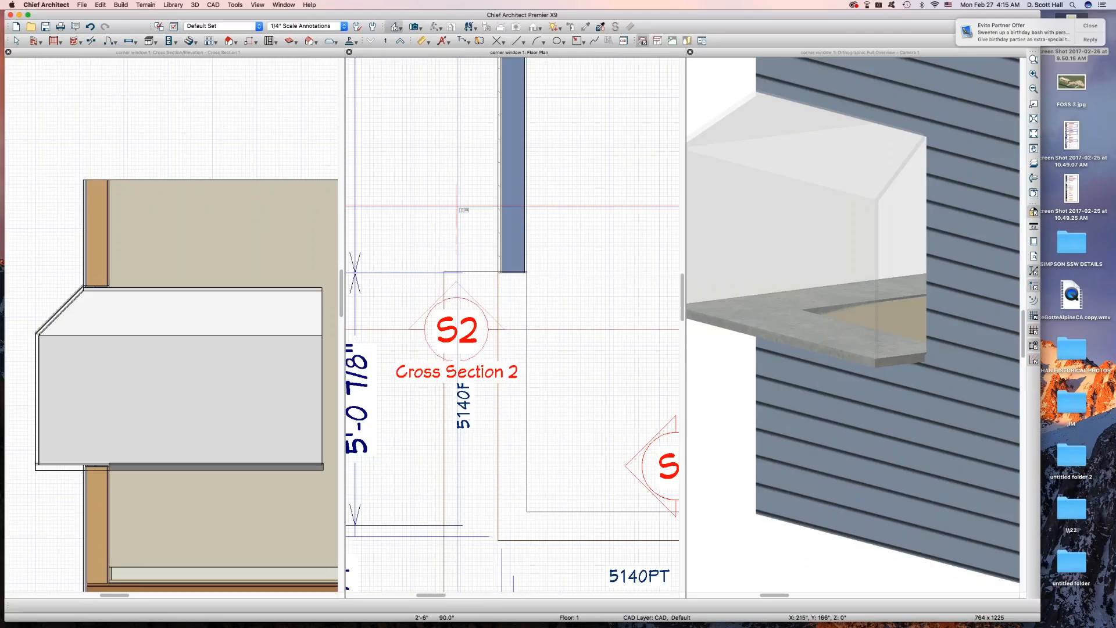
Draw a rectangular polyline in Cross Section 2 over the vertical part of the window profile, from the glass bend down to the sill
scroll(468, 231, down, 3)
scroll(443, 252, up, 8)
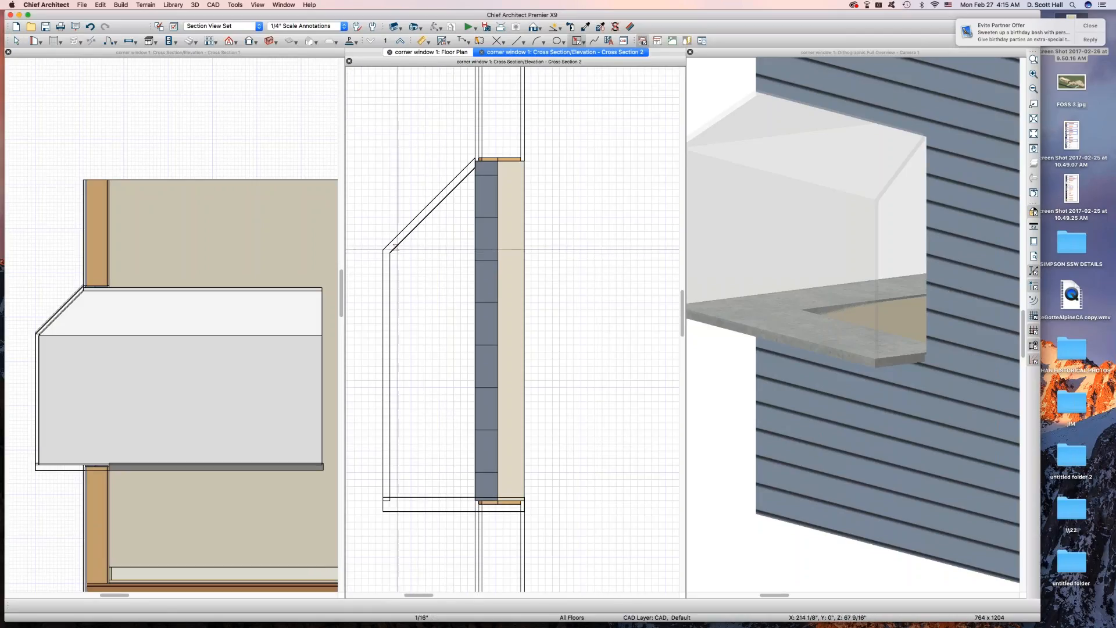
key(r)
drag(382, 250, 492, 497)
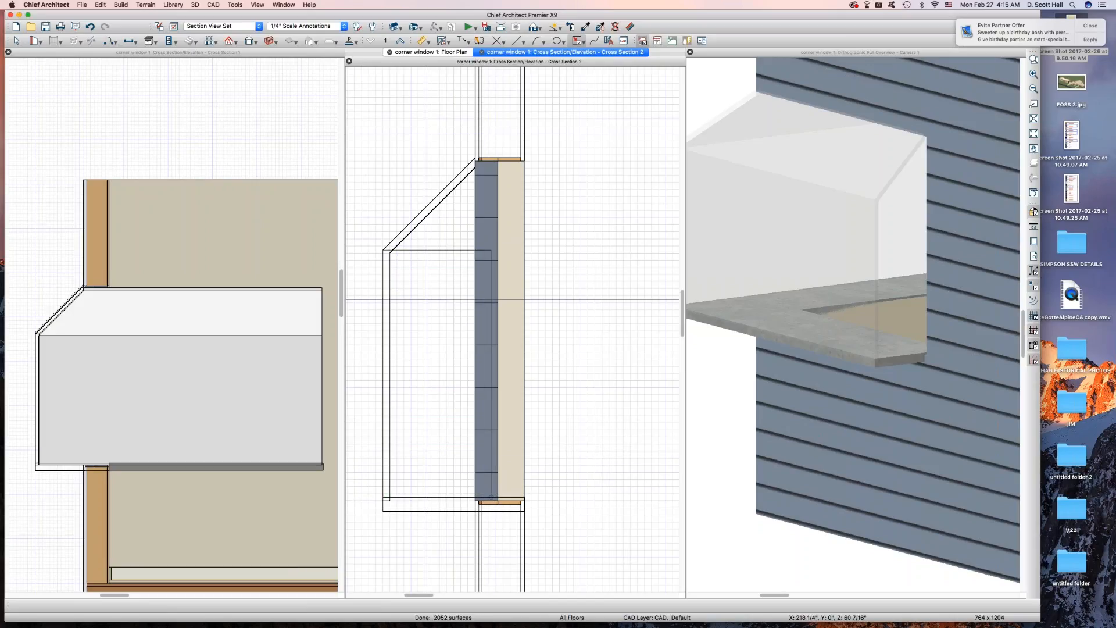
Reshape the rectangle to end at the wall's exterior face and follow the sloped glass up to its top corner, 1'-1" wide
key(space)
click(411, 249)
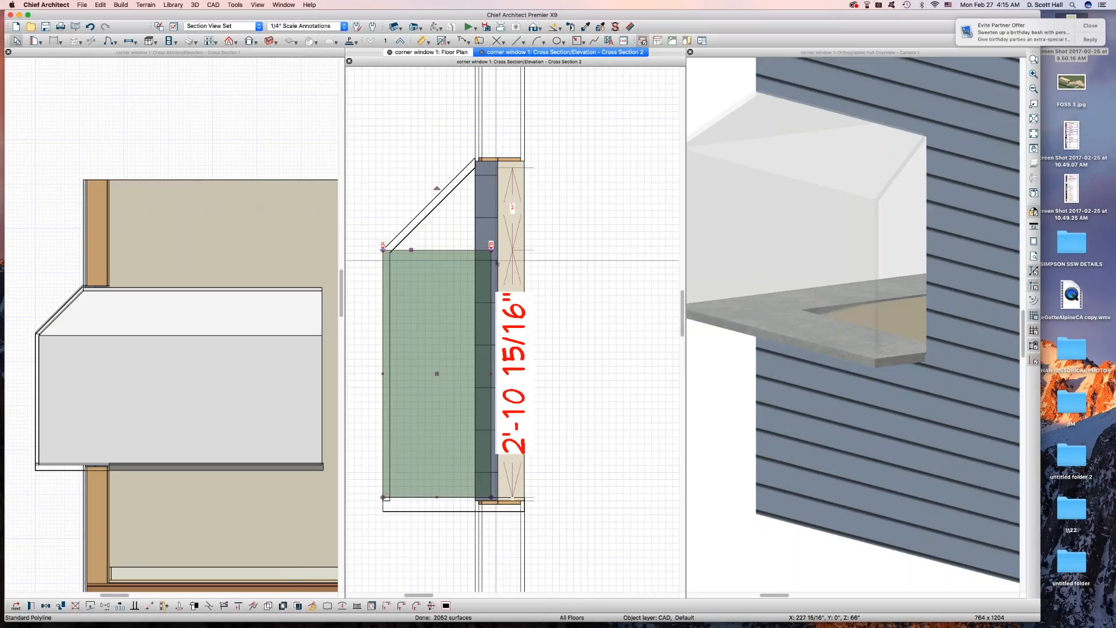
drag(491, 374, 475, 375)
drag(475, 250, 476, 157)
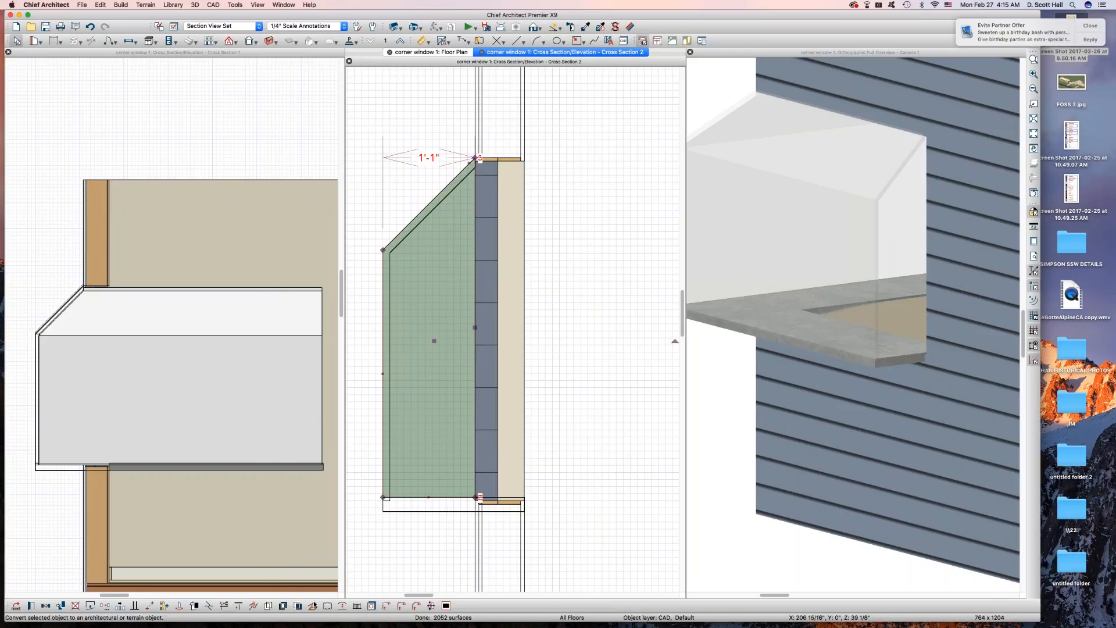
Convert the end-profile polyline to a polyline solid with a thickness of 1"
click(17, 607)
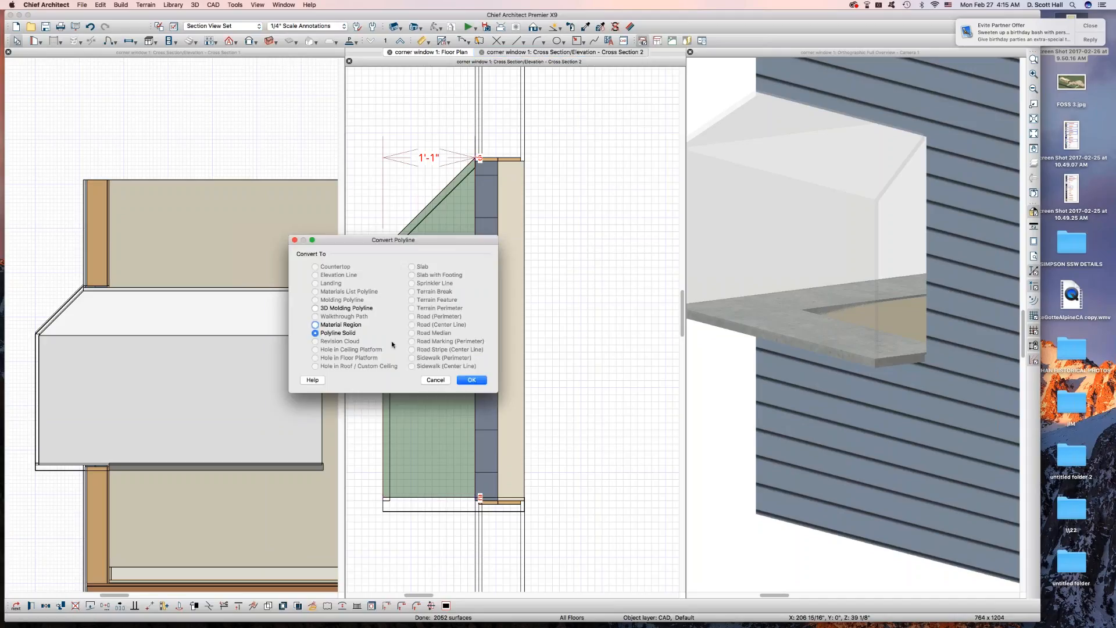
click(472, 380)
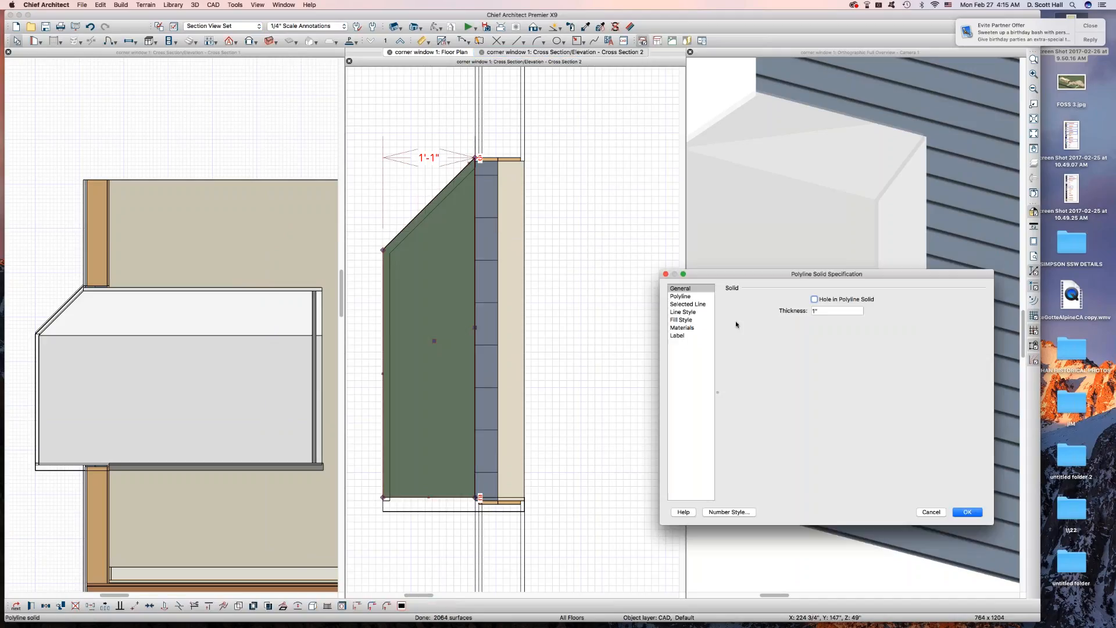
key(Return)
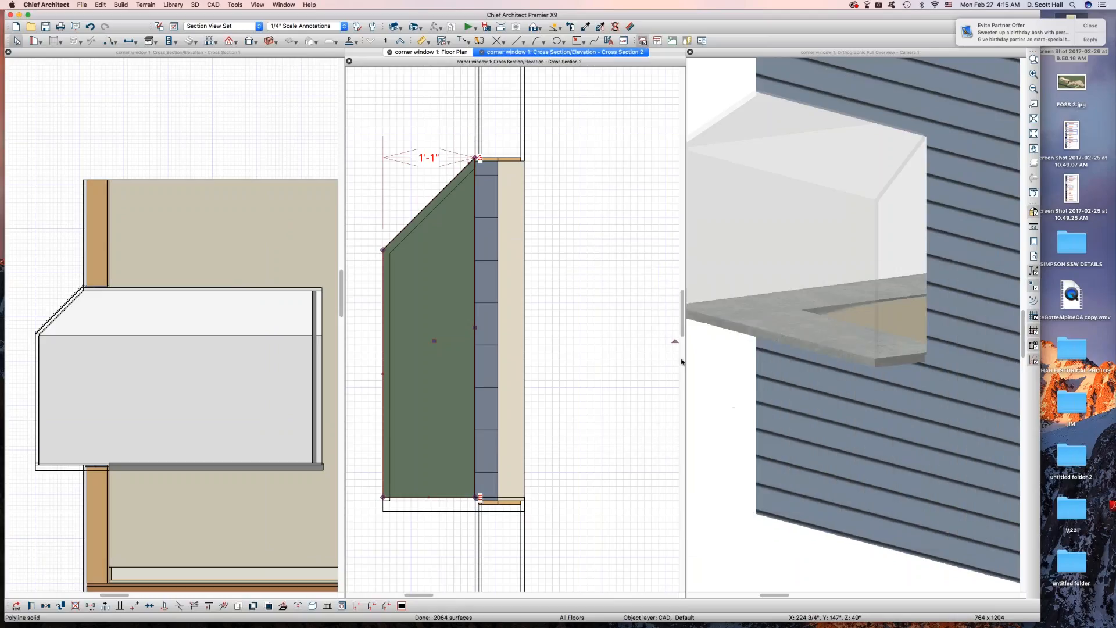
scroll(800, 326, down, 5)
scroll(801, 326, down, 5)
key(Escape)
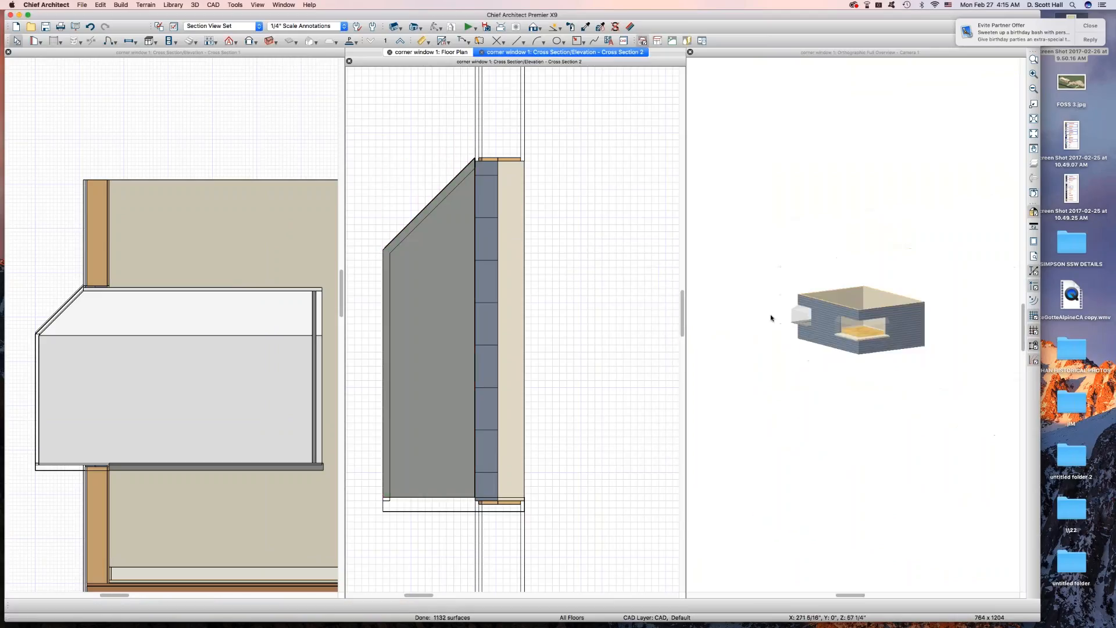
key(Return)
click(550, 364)
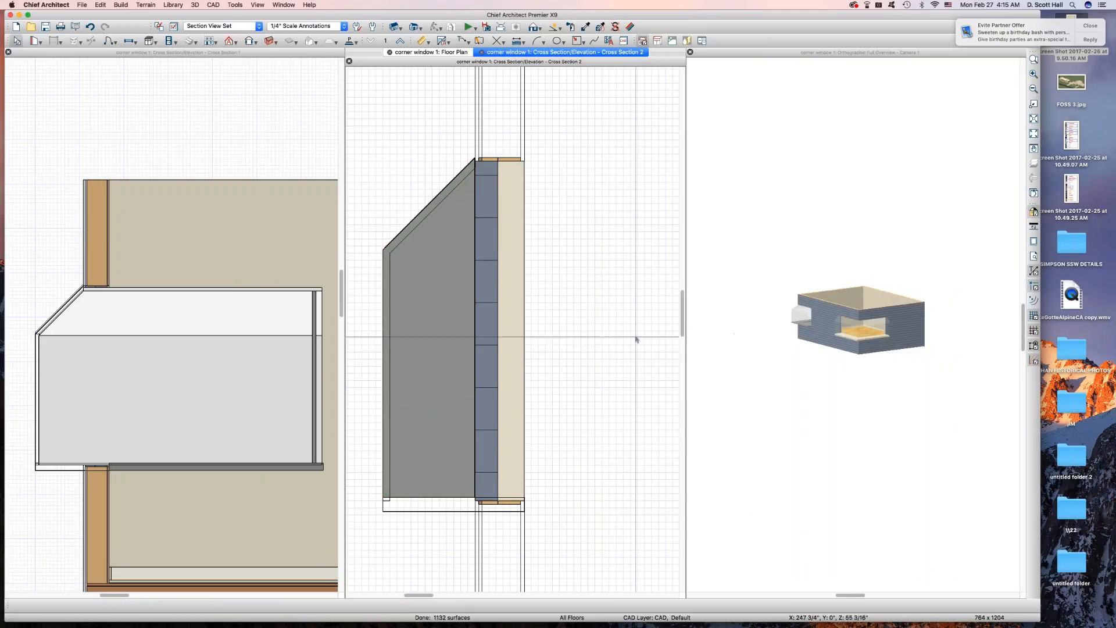
Copy the Glass Standard material from the left corner window's molding onto the new end panel in the 3D overview
click(876, 283)
drag(792, 306, 859, 339)
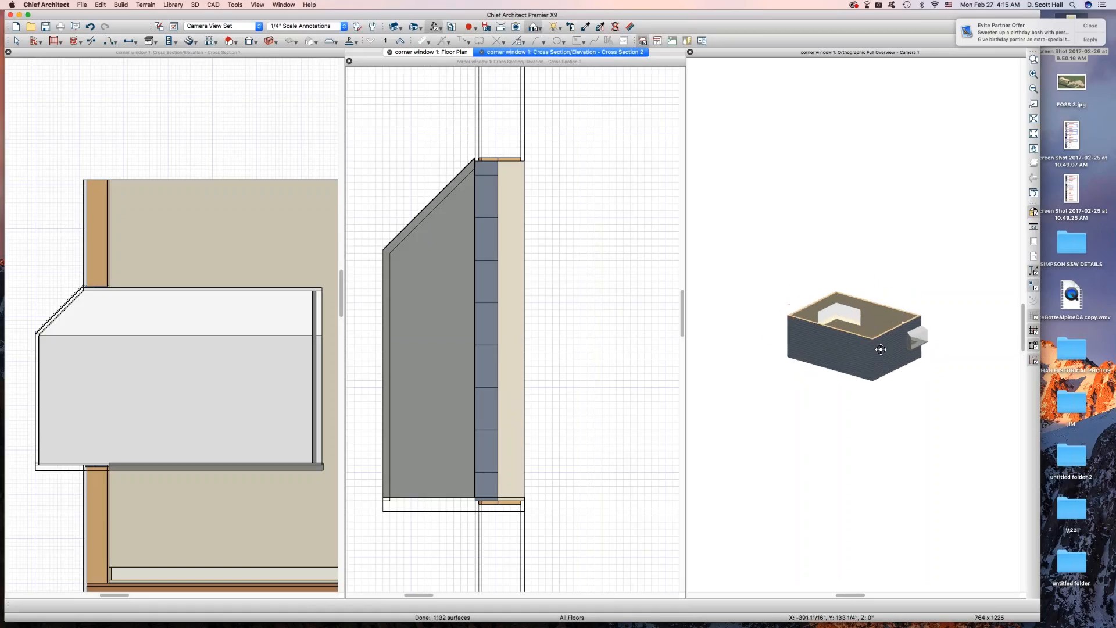
scroll(884, 349, up, 10)
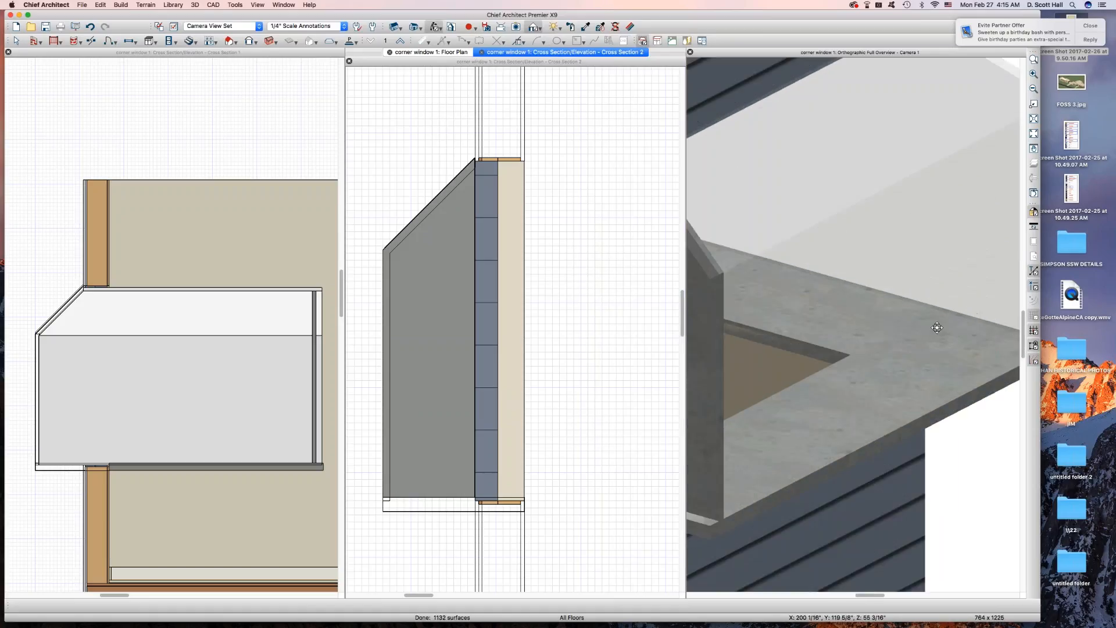
scroll(937, 328, down, 5)
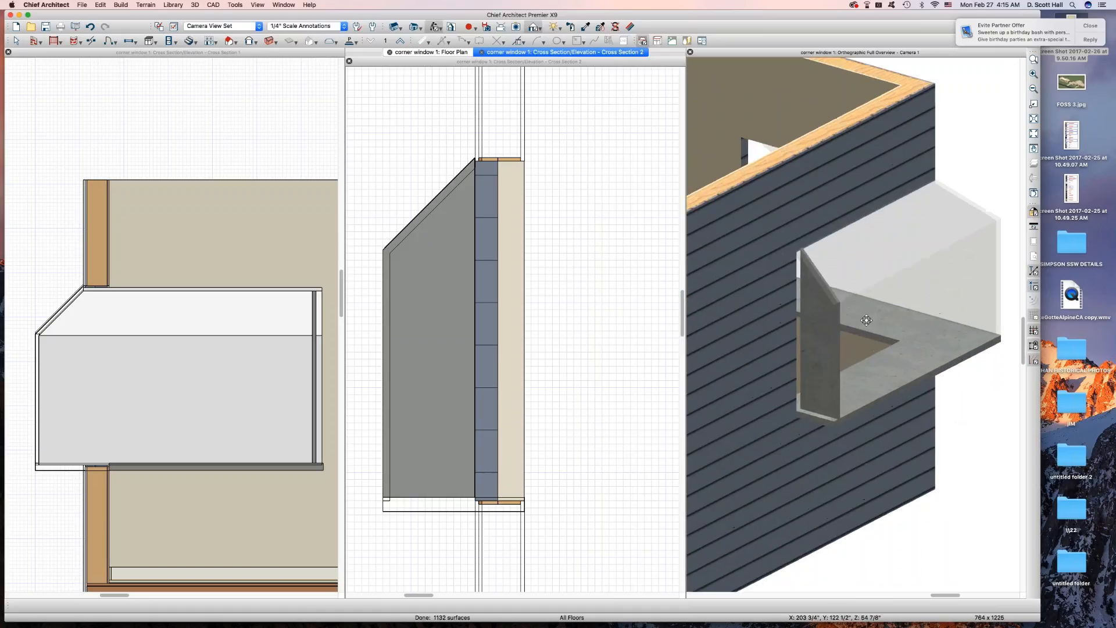
scroll(825, 316, up, 2)
key(space)
click(836, 309)
key(Escape)
click(821, 329)
key(Escape)
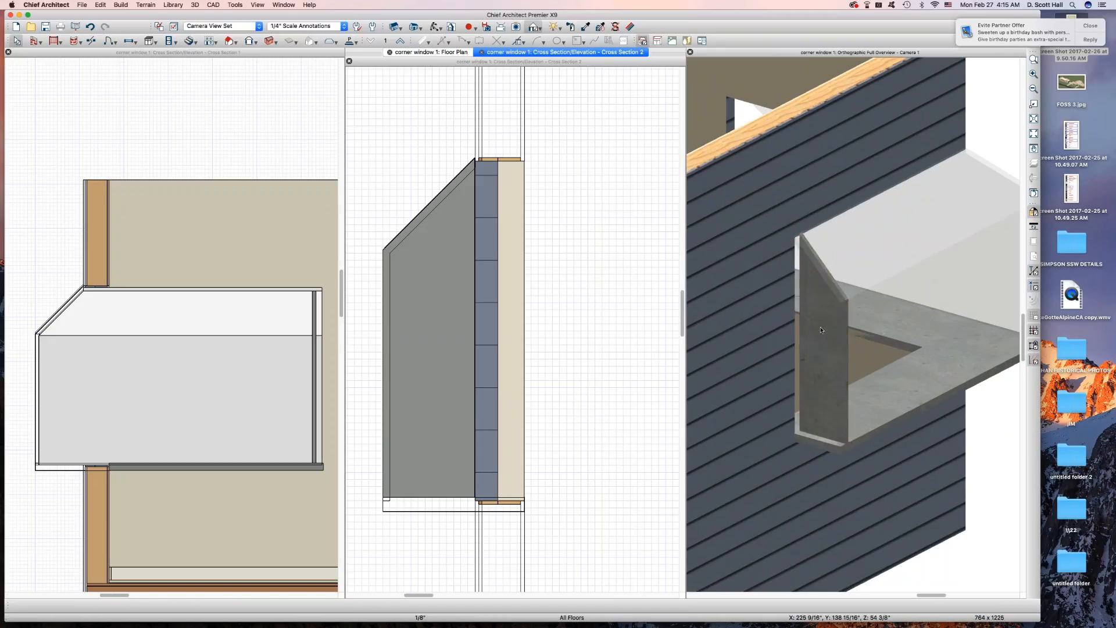
key(e)
click(877, 239)
click(818, 360)
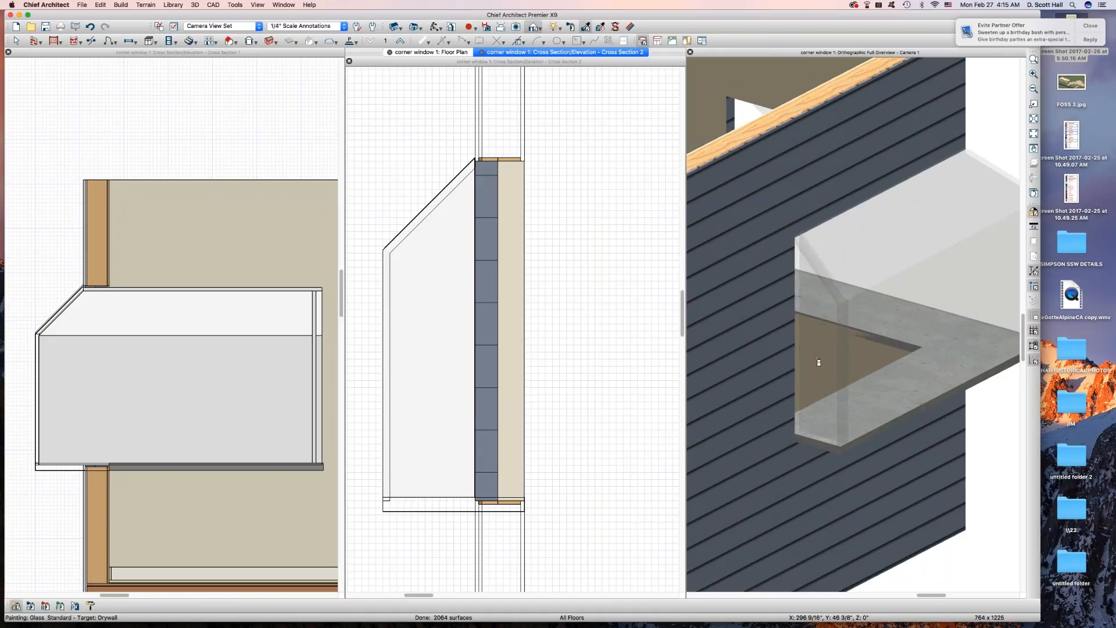
key(space)
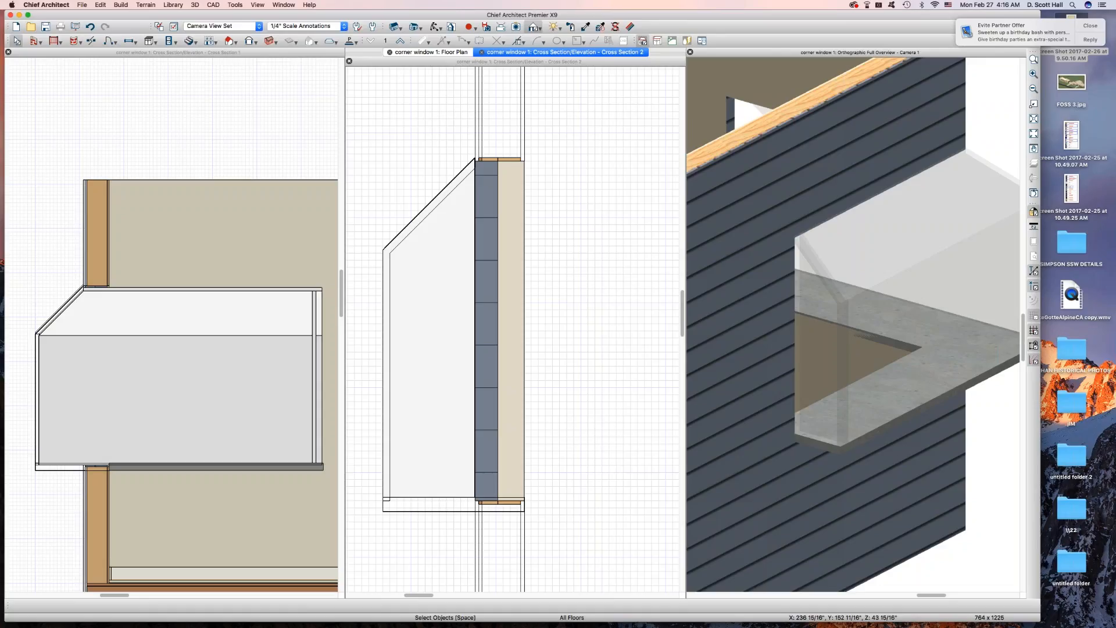
Select the glass end panel and tile the floor plan, cross-section and 3D views, with the plan showing the window's end
click(798, 369)
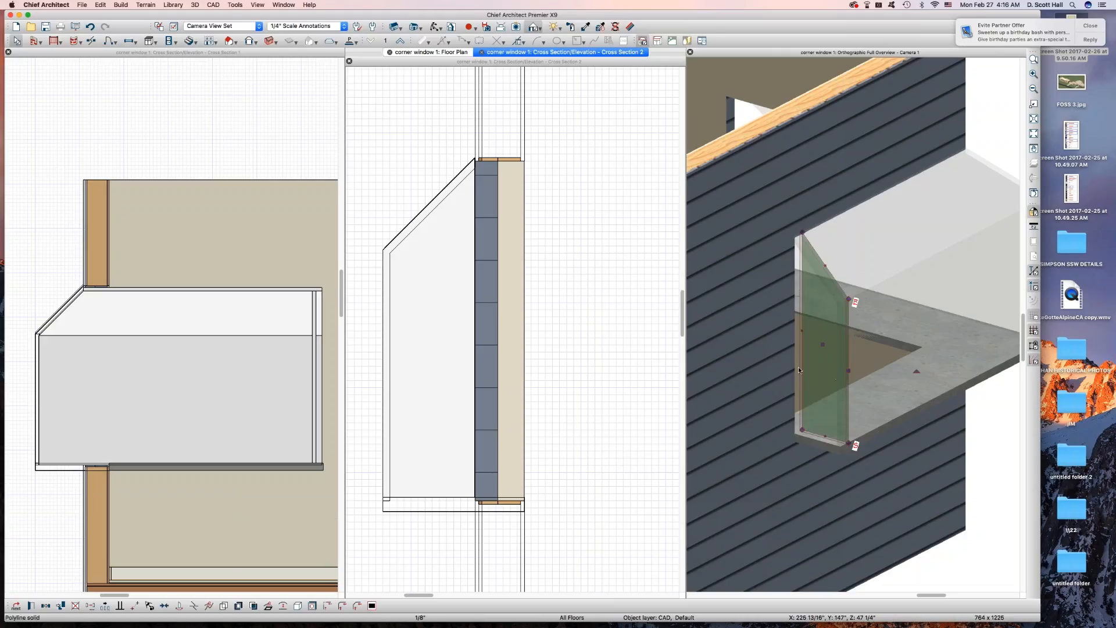
click(436, 399)
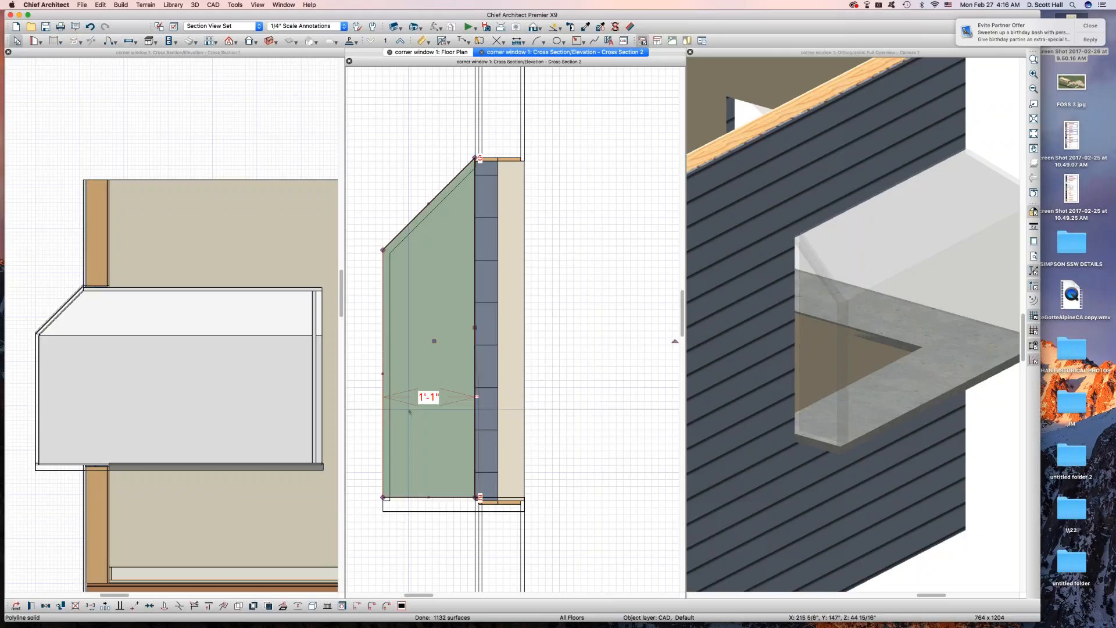
key(shift+F4)
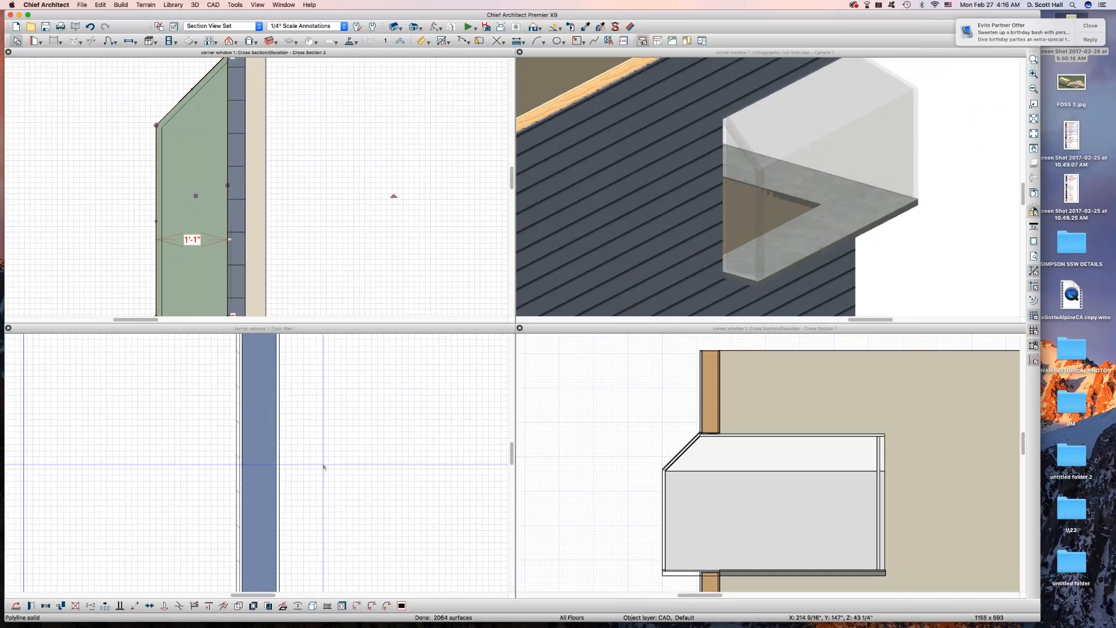
scroll(325, 469, down, 8)
scroll(325, 472, up, 10)
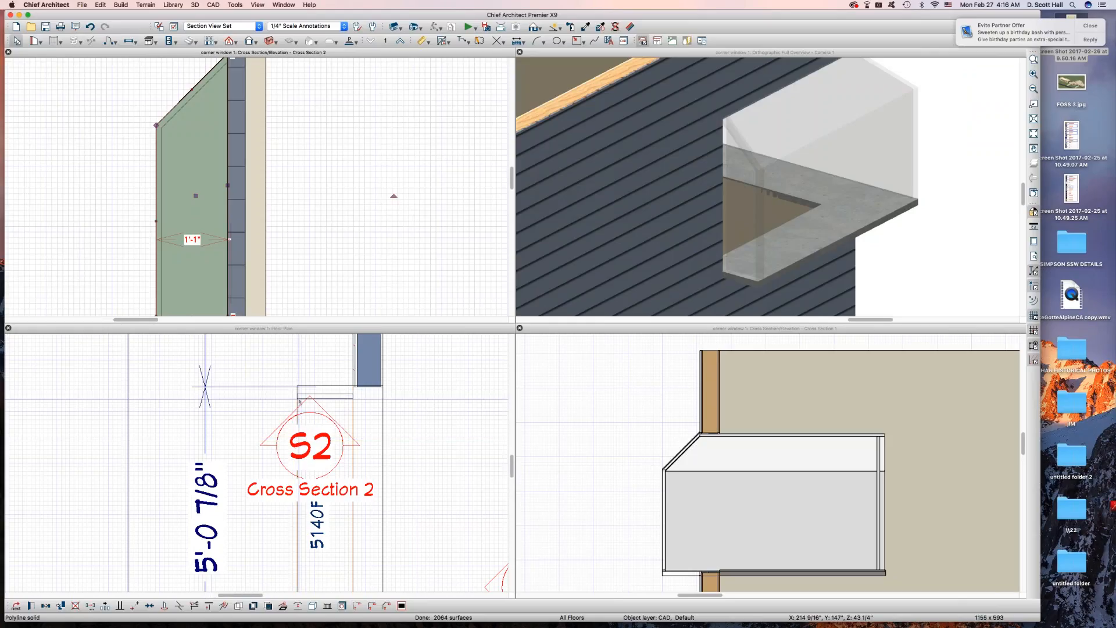
Move the glass end panel point to point in the floor plan so its lower corner meets the end of the window's sill
click(388, 387)
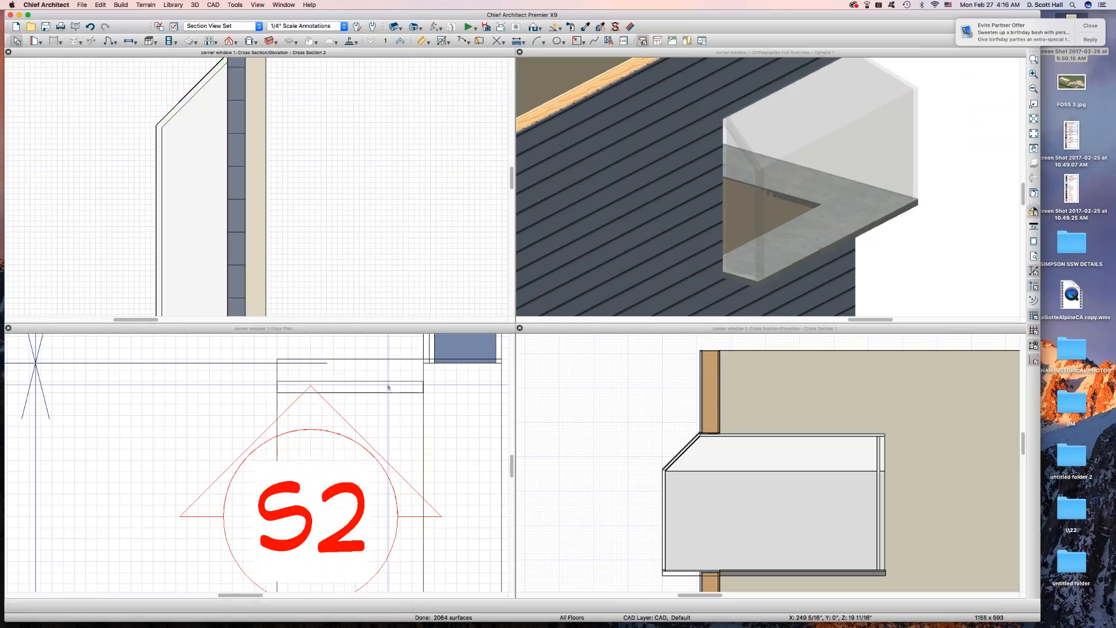
click(417, 390)
click(416, 388)
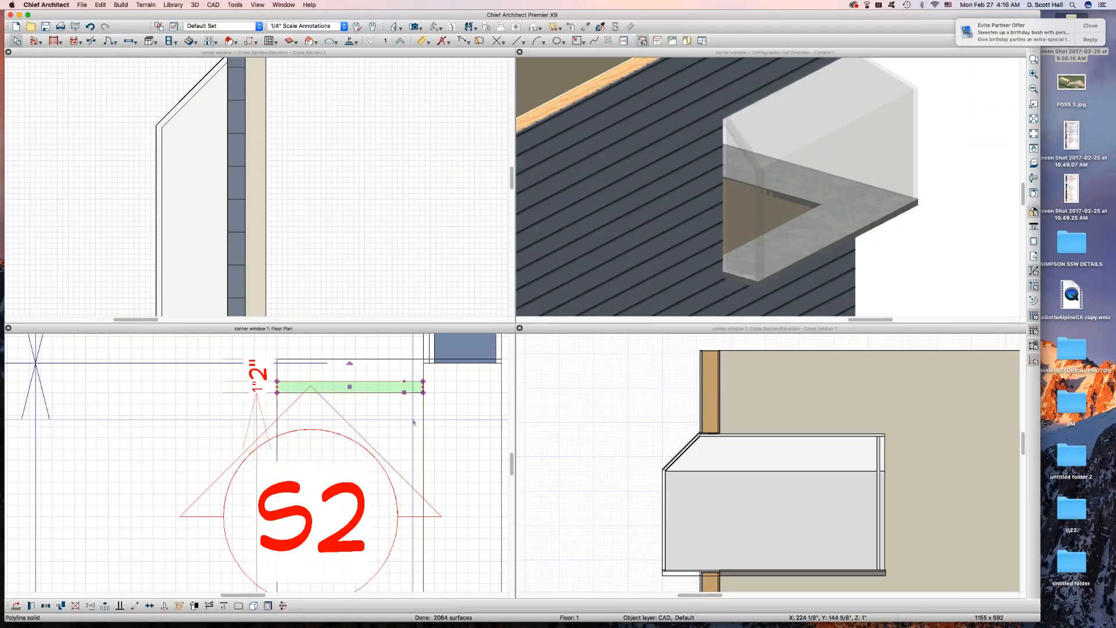
key(2)
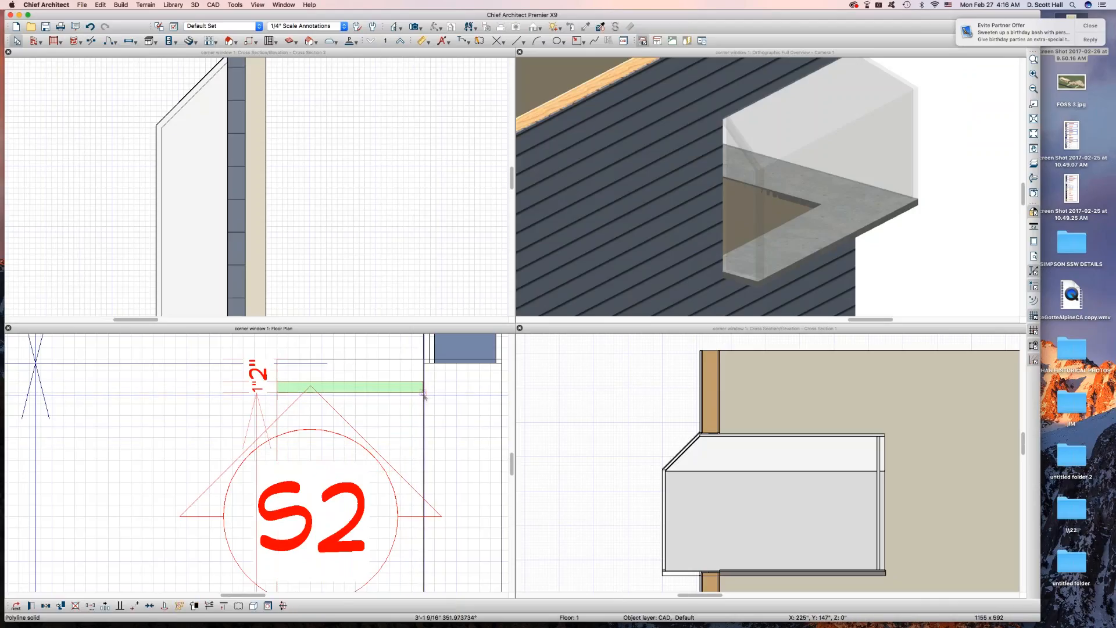
click(423, 393)
click(424, 359)
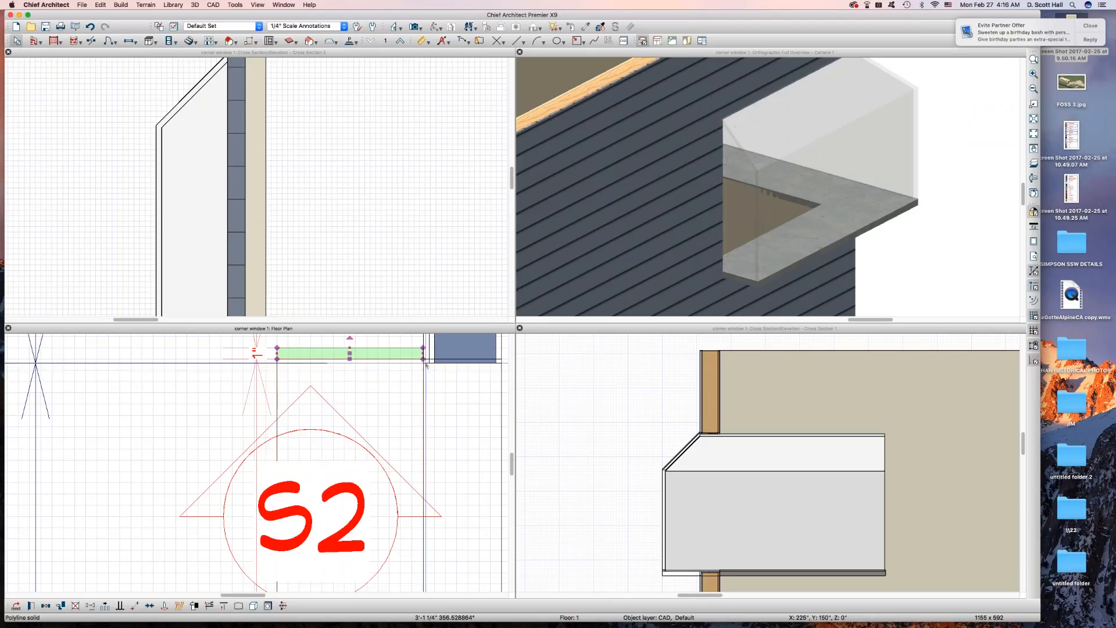
Dismiss the desktop notification and copy the Drywall material from the right corner window's sill onto the left corner window's concrete sill
click(788, 176)
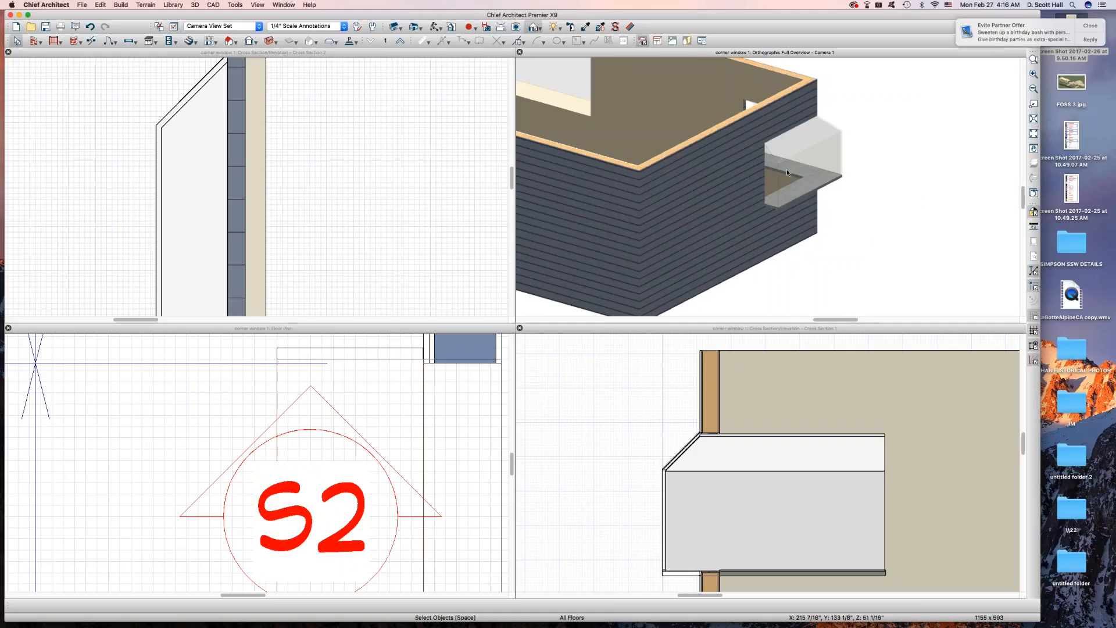
click(1091, 26)
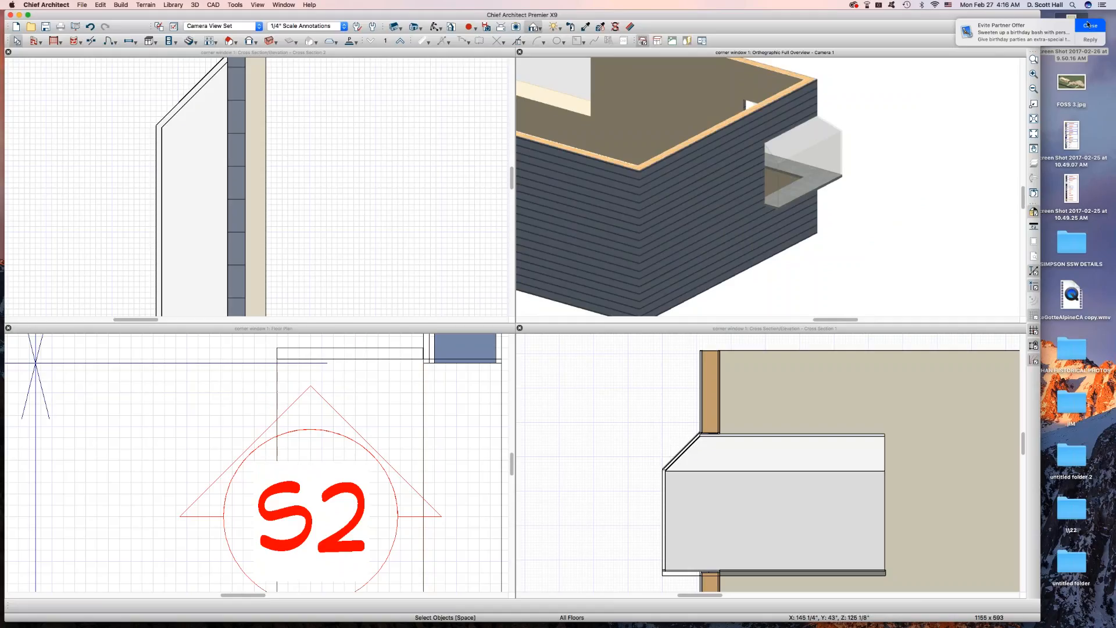
click(812, 190)
drag(853, 234, 984, 257)
key(space)
key(e)
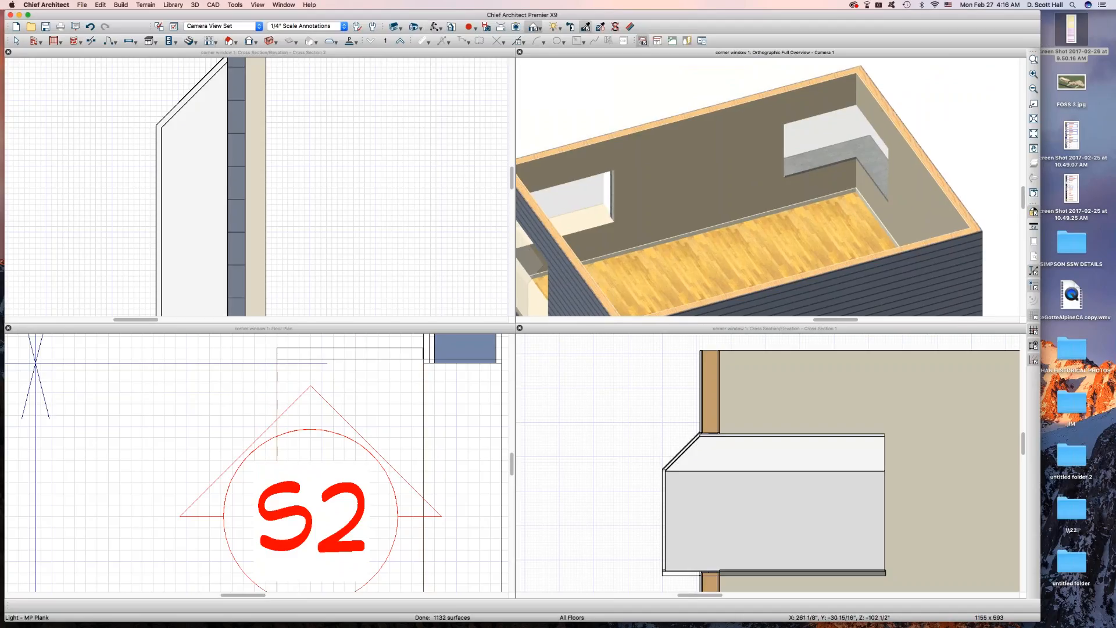
click(581, 218)
click(808, 167)
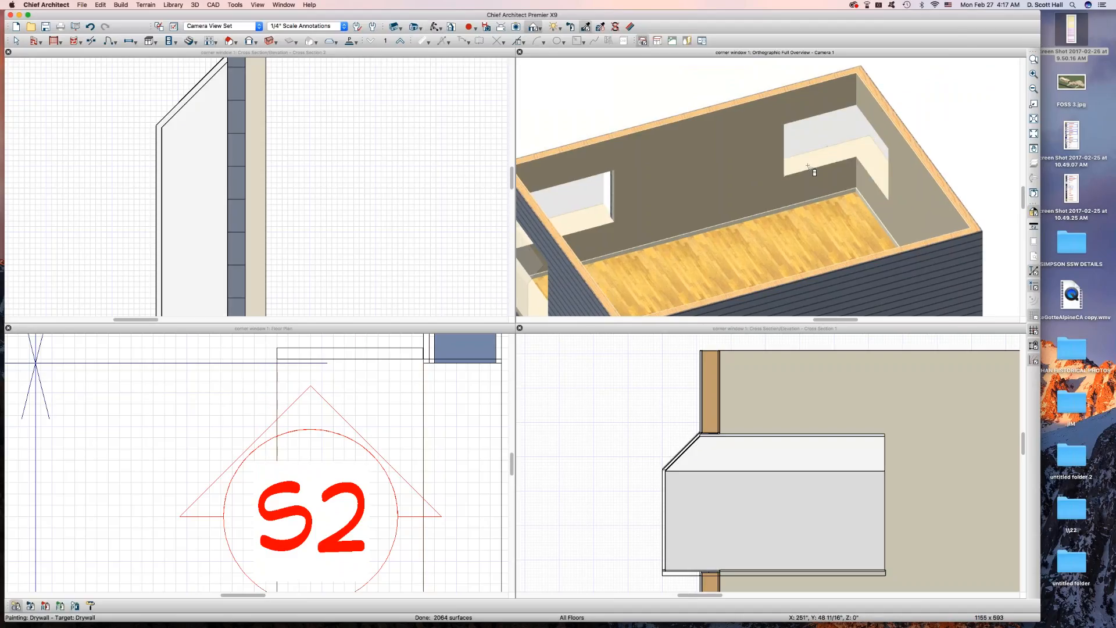
Examine the sills and glass of both corner windows from outside the building in the 3D overview
key(space)
click(807, 167)
key(o)
drag(891, 179, 593, 144)
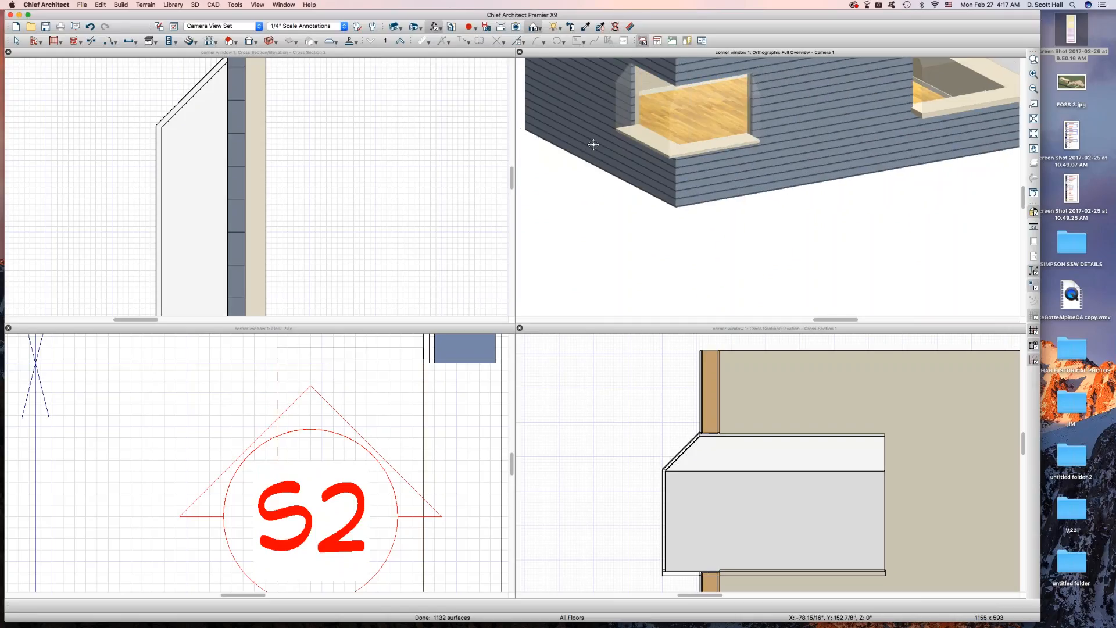
Close both cross-section views without saving them, keeping the 3D overview and the floor plan open
scroll(663, 147, up, 3)
scroll(737, 152, up, 5)
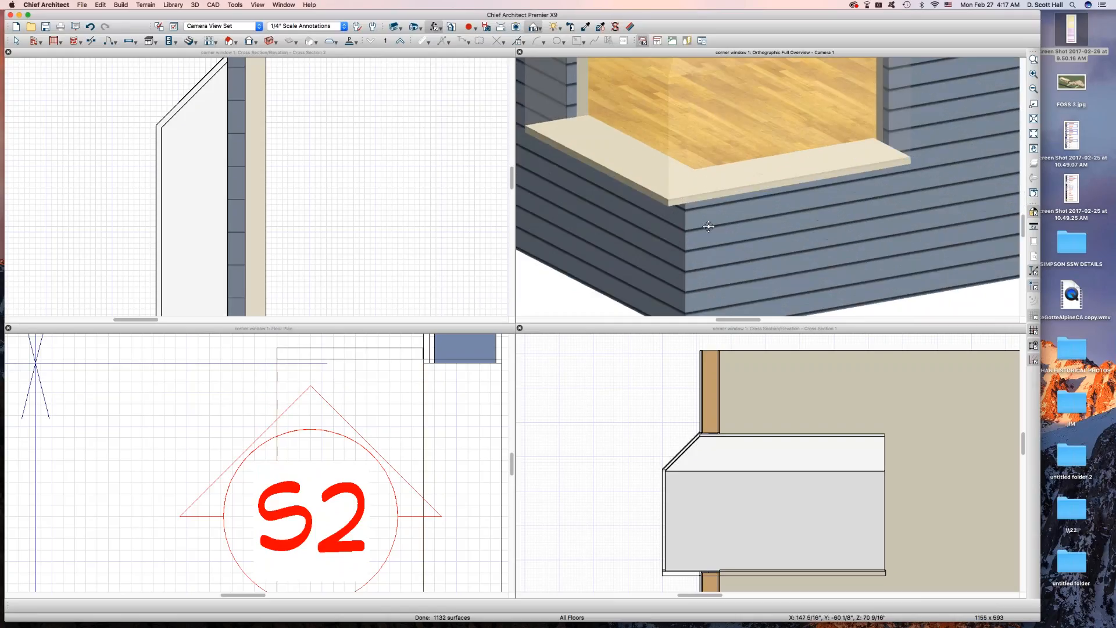
scroll(709, 167, down, 3)
key(space)
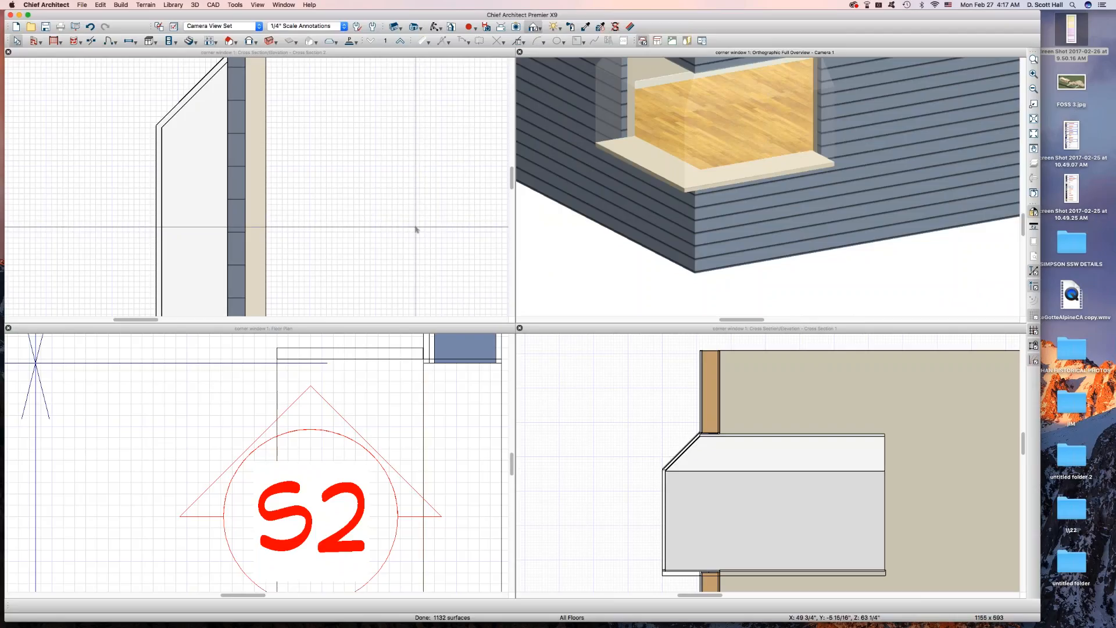
click(415, 227)
key(super+w)
click(614, 416)
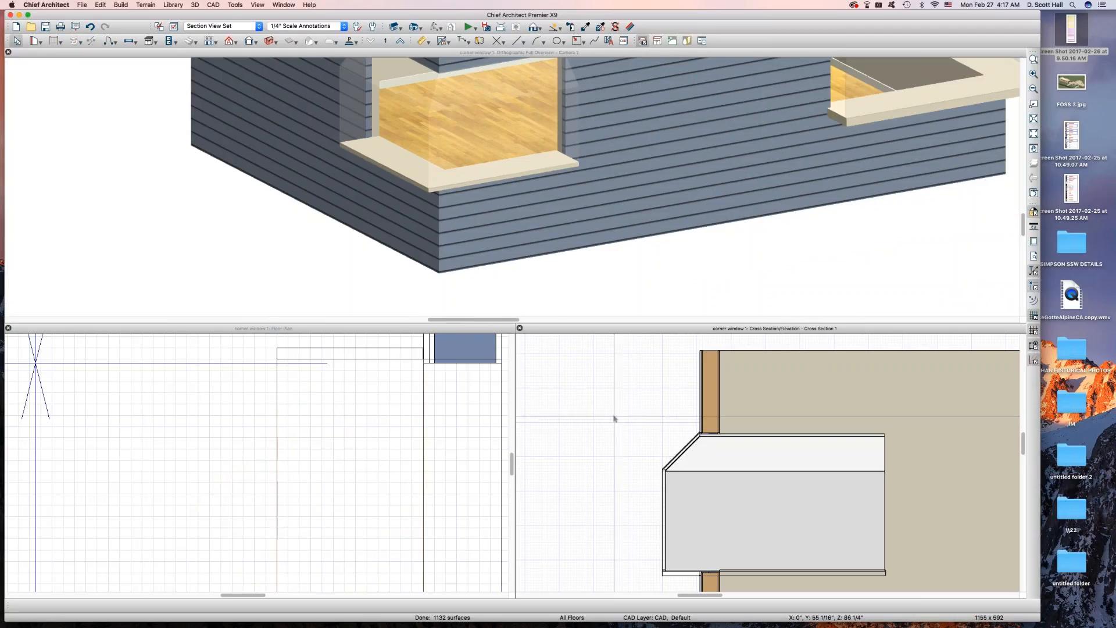
key(super+w)
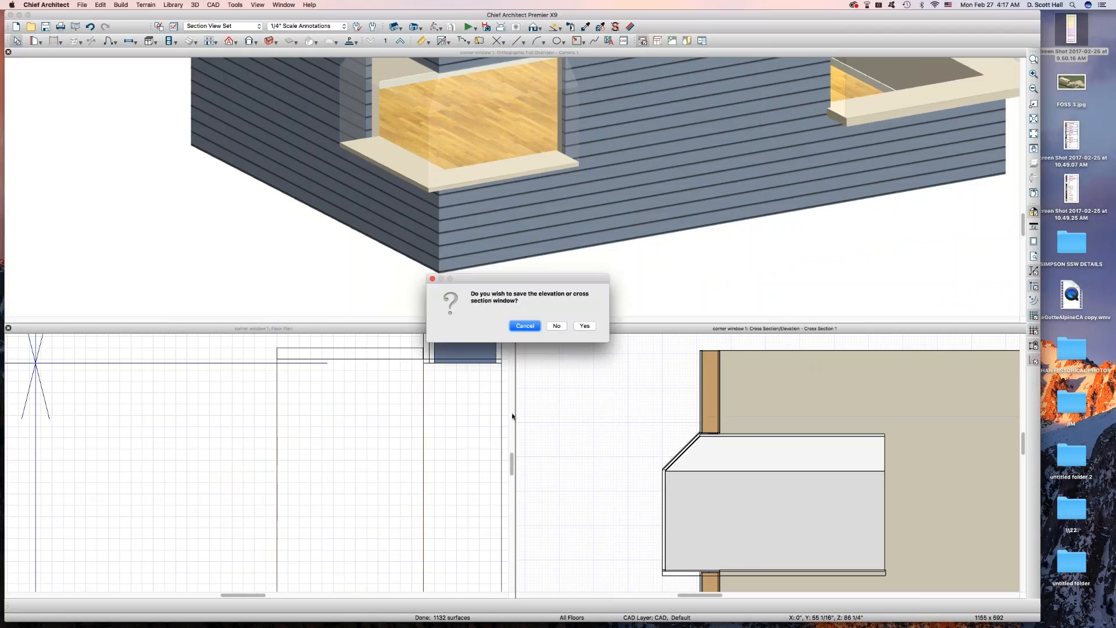
click(556, 327)
Tile the 3D overview and floor plan side by side, with the corner garden window in both views
scroll(416, 465, down, 5)
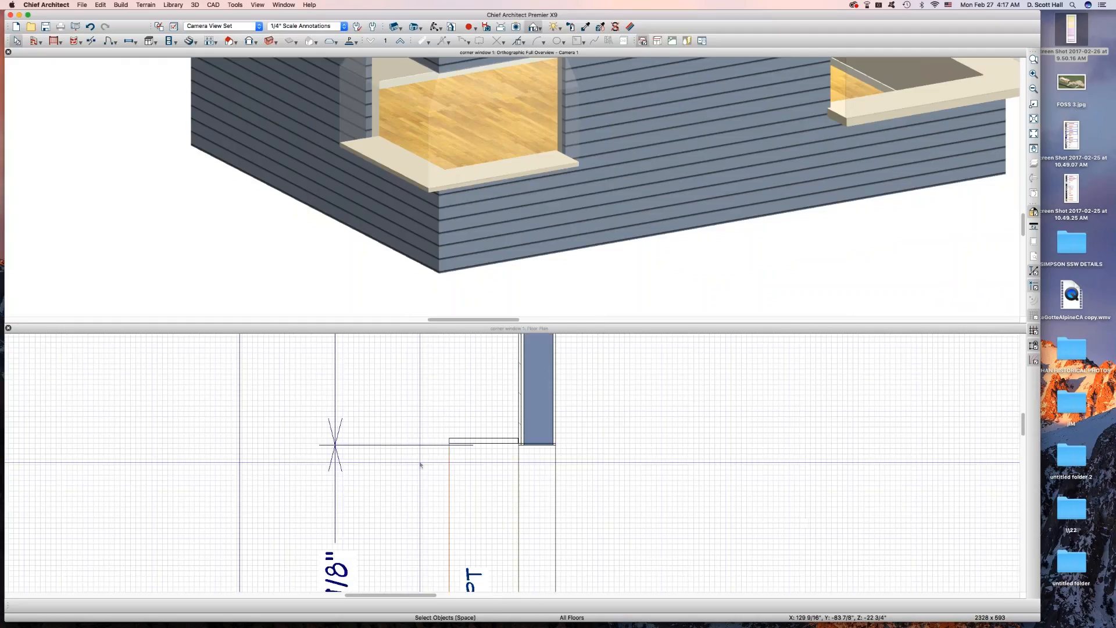
scroll(421, 465, down, 2)
key(shift+F4)
scroll(359, 424, down, 5)
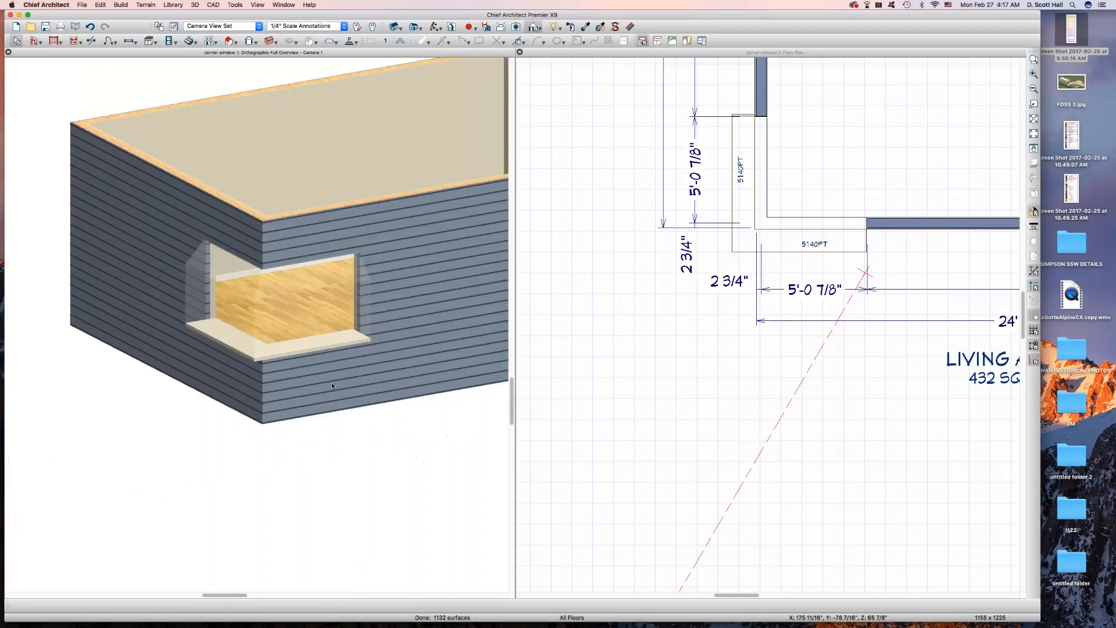
Examine the corner garden window's sill and glass from inside and outside the building in the 3D overview
click(279, 365)
key(Escape)
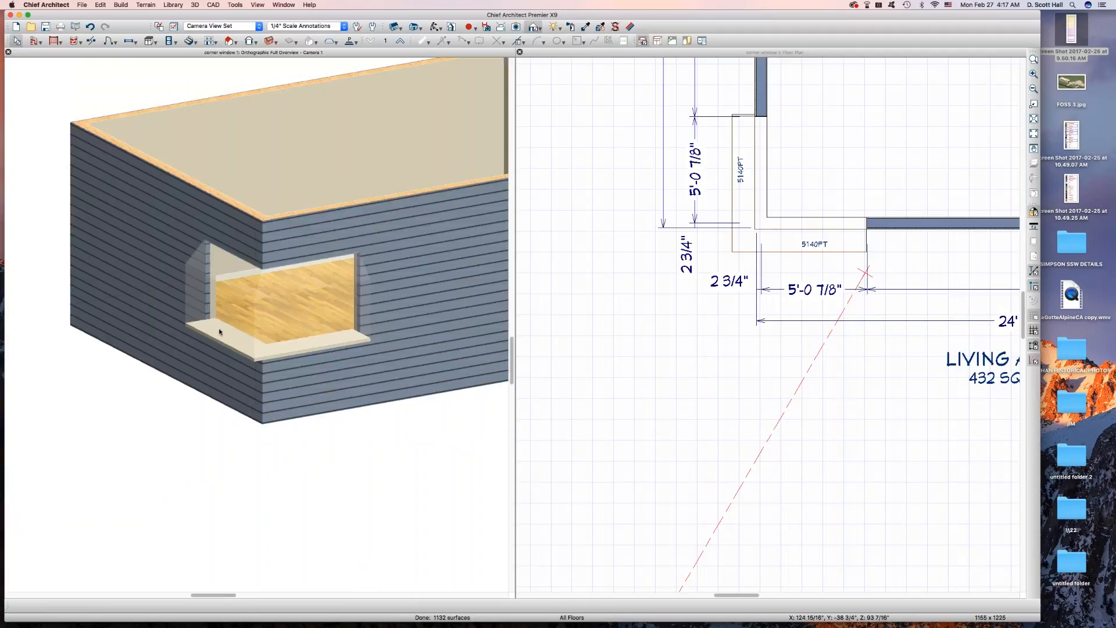
click(219, 293)
key(o)
drag(144, 314, 356, 341)
key(space)
click(256, 309)
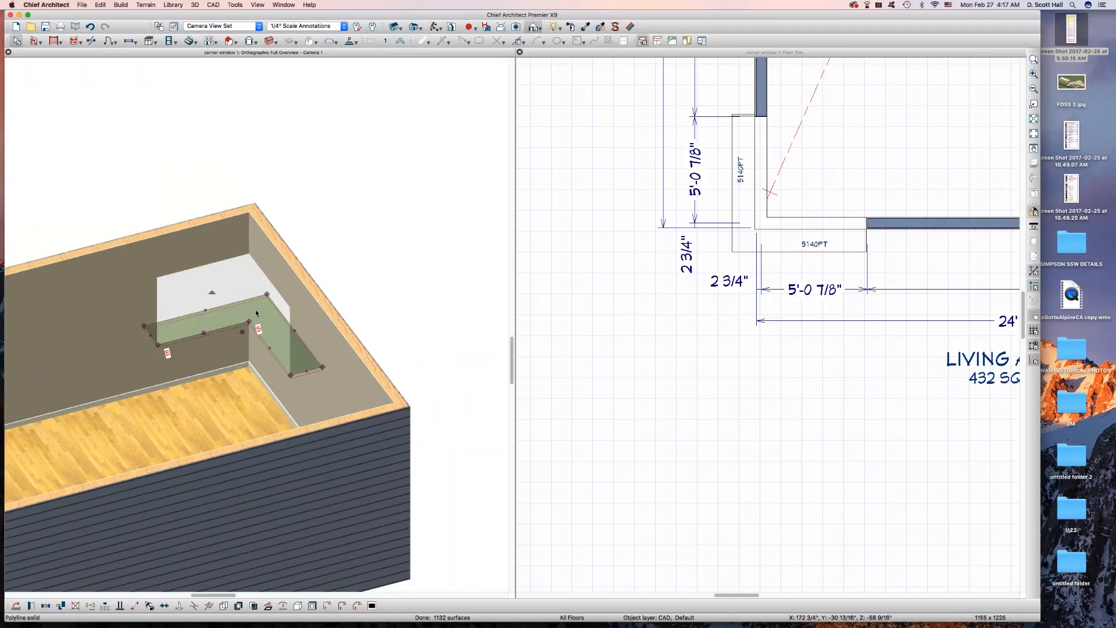
key(Escape)
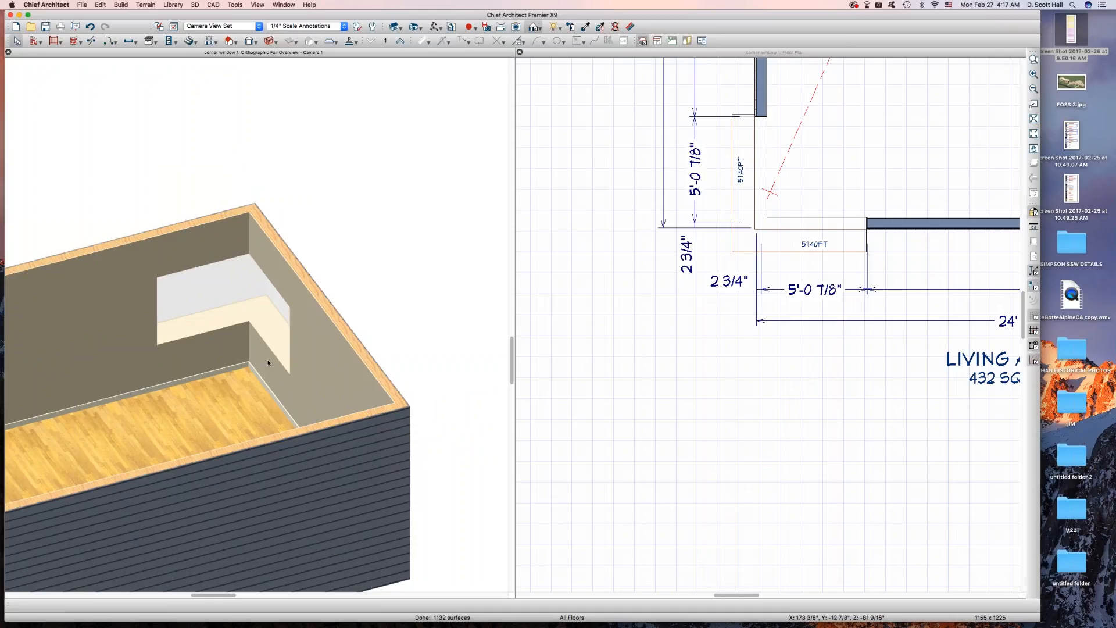
click(259, 327)
key(o)
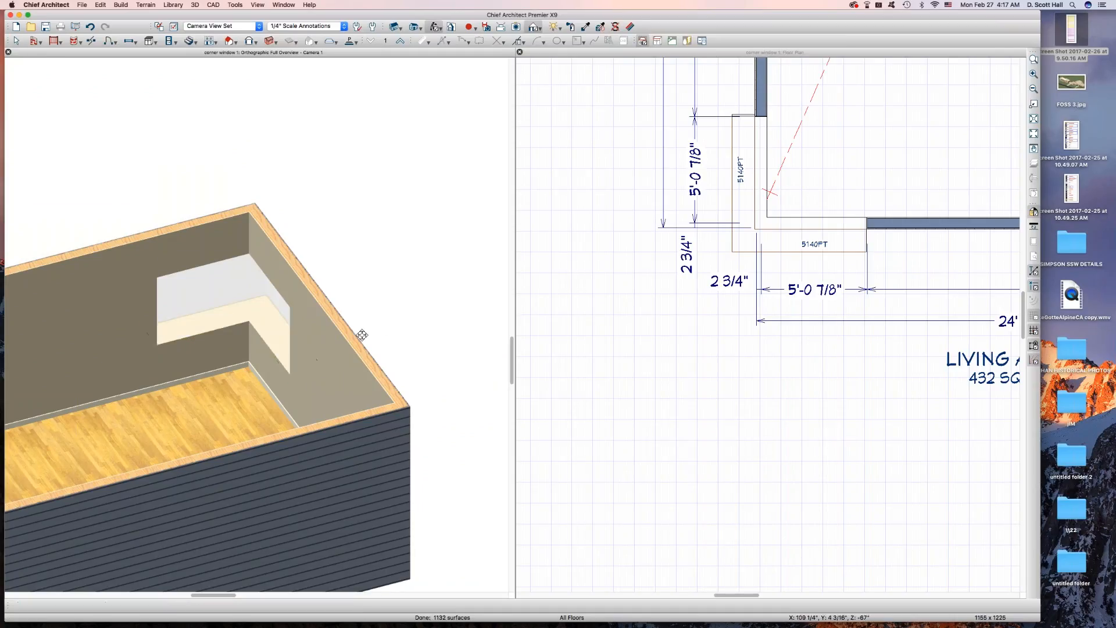
drag(377, 327, 276, 323)
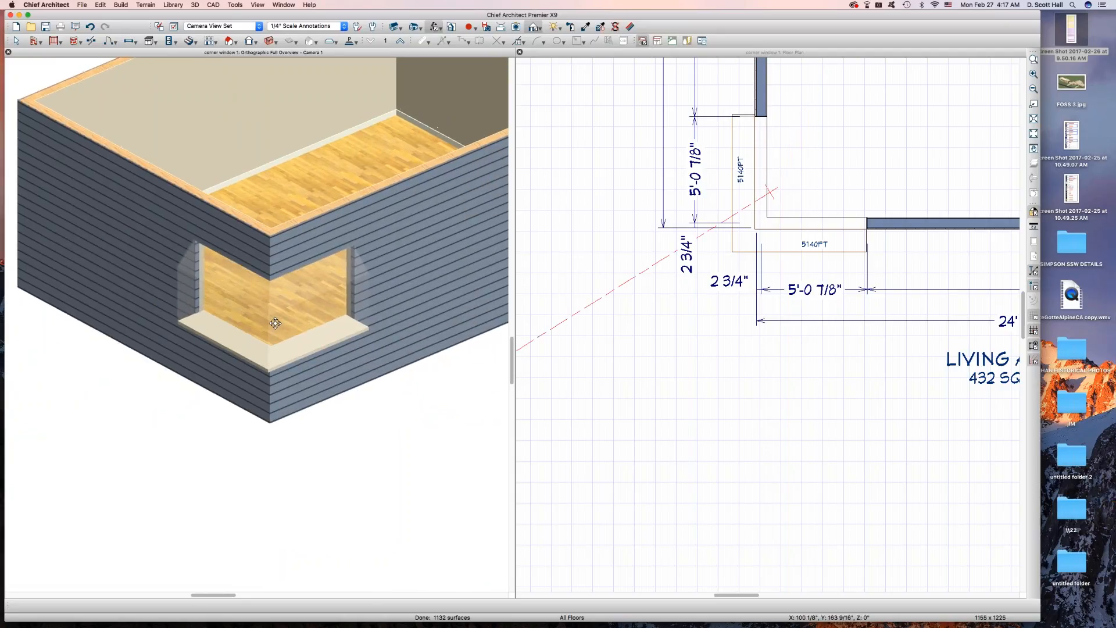
key(Escape)
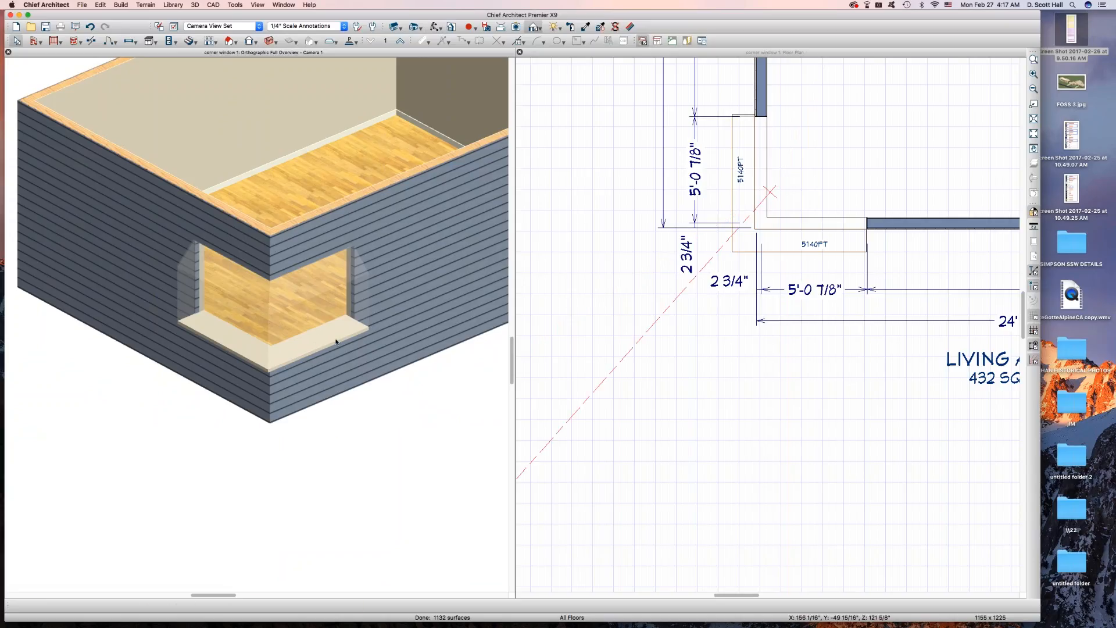
Add the MOLDING1 profile from the My Molding library folder as a second profile on the corner window's glass molding polyline
click(336, 339)
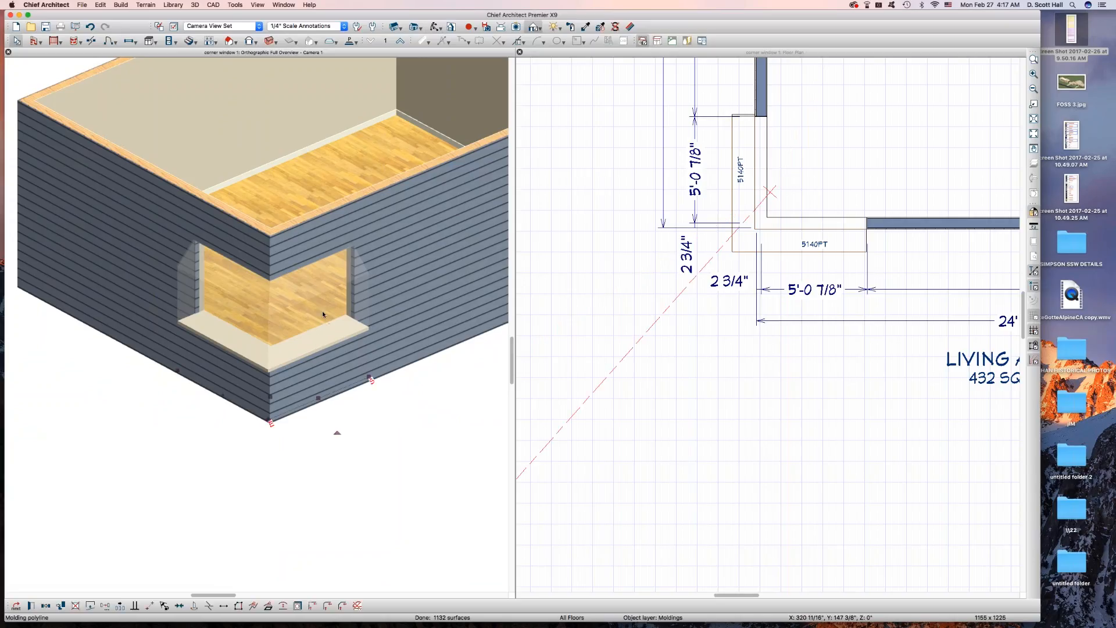
double_click(322, 311)
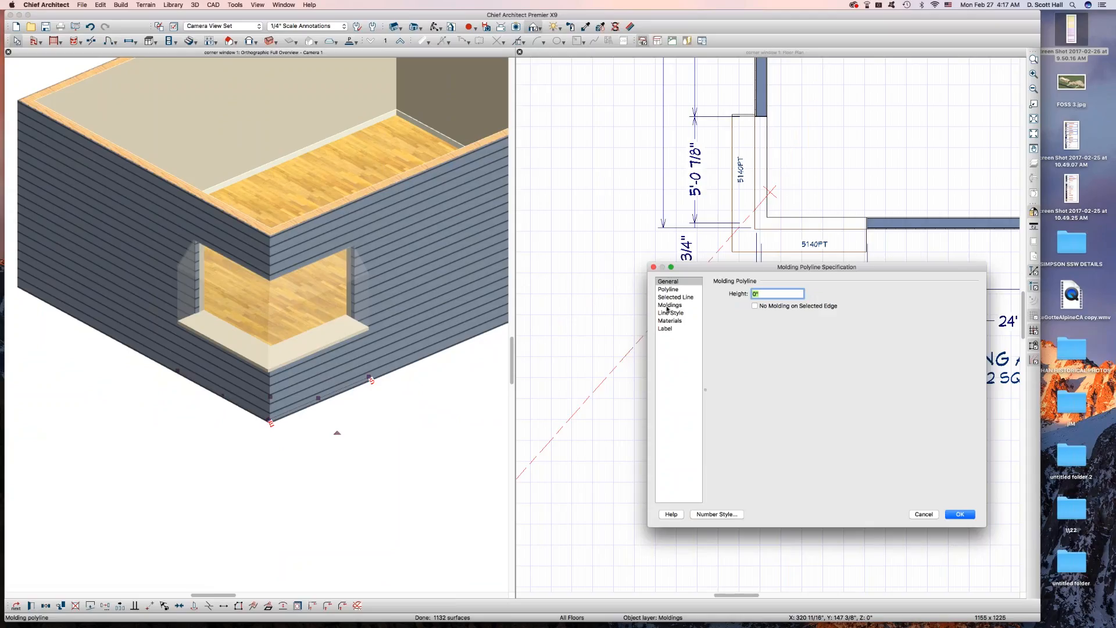
click(668, 305)
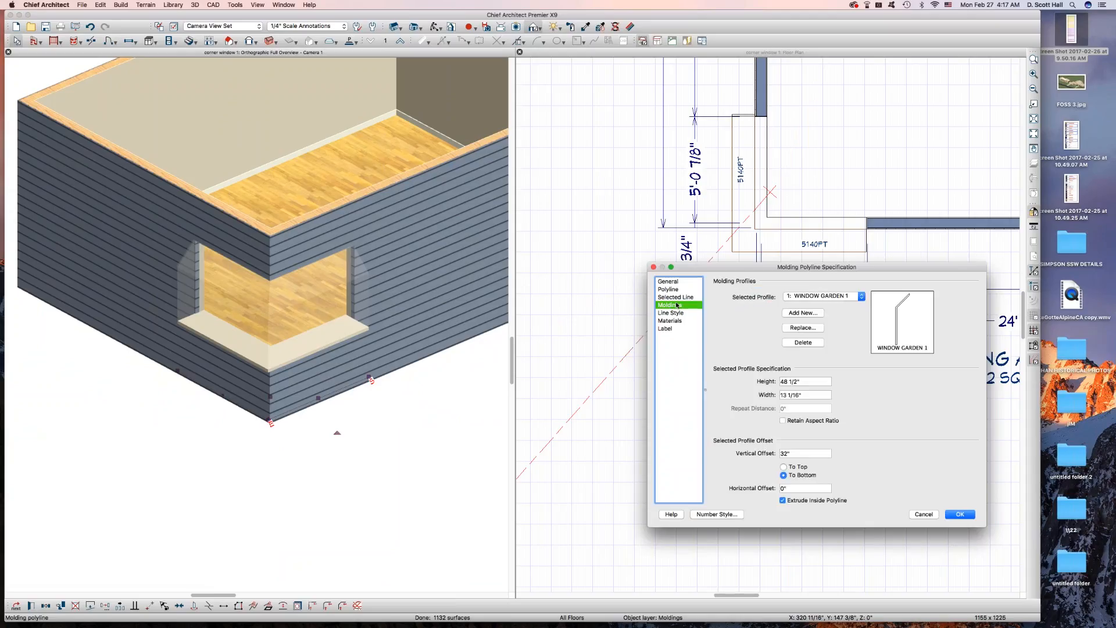
click(800, 314)
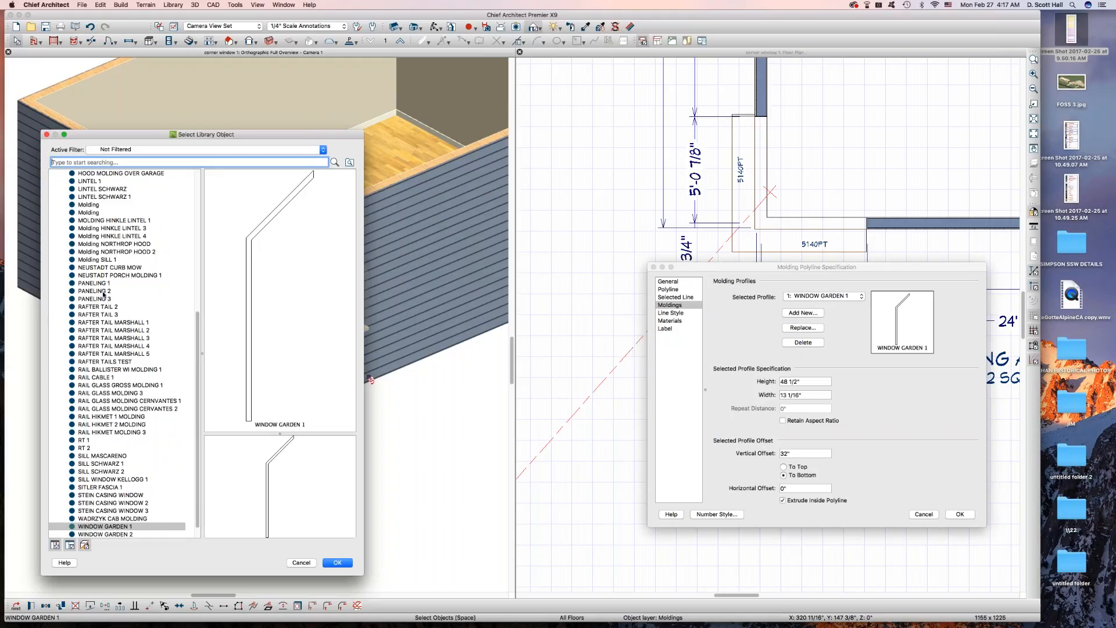
scroll(110, 296, up, 6)
scroll(79, 220, up, 3)
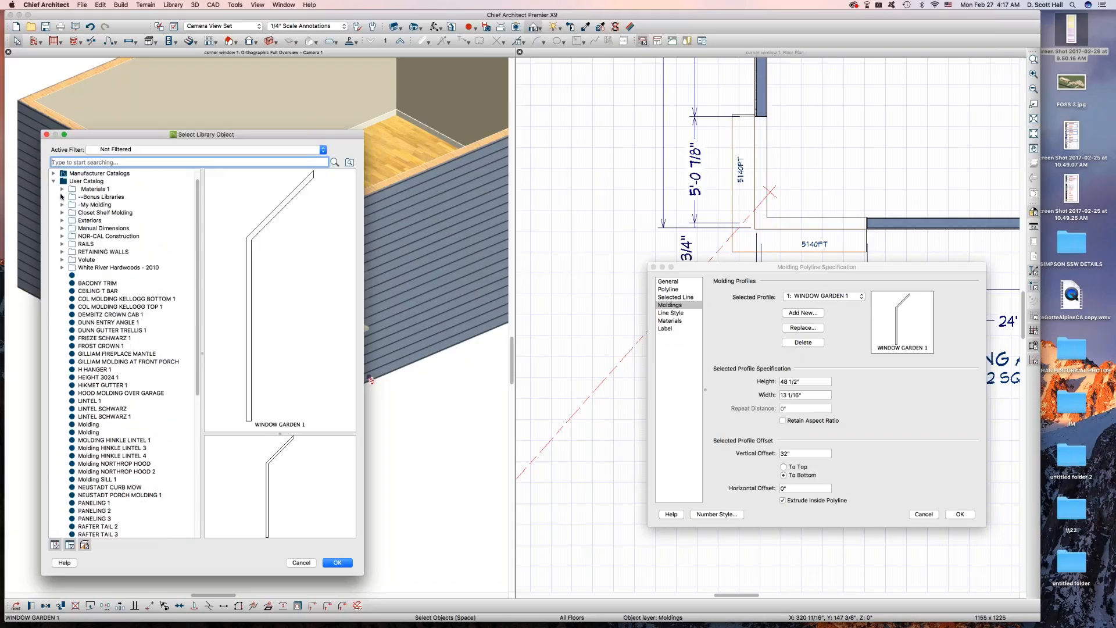
click(62, 204)
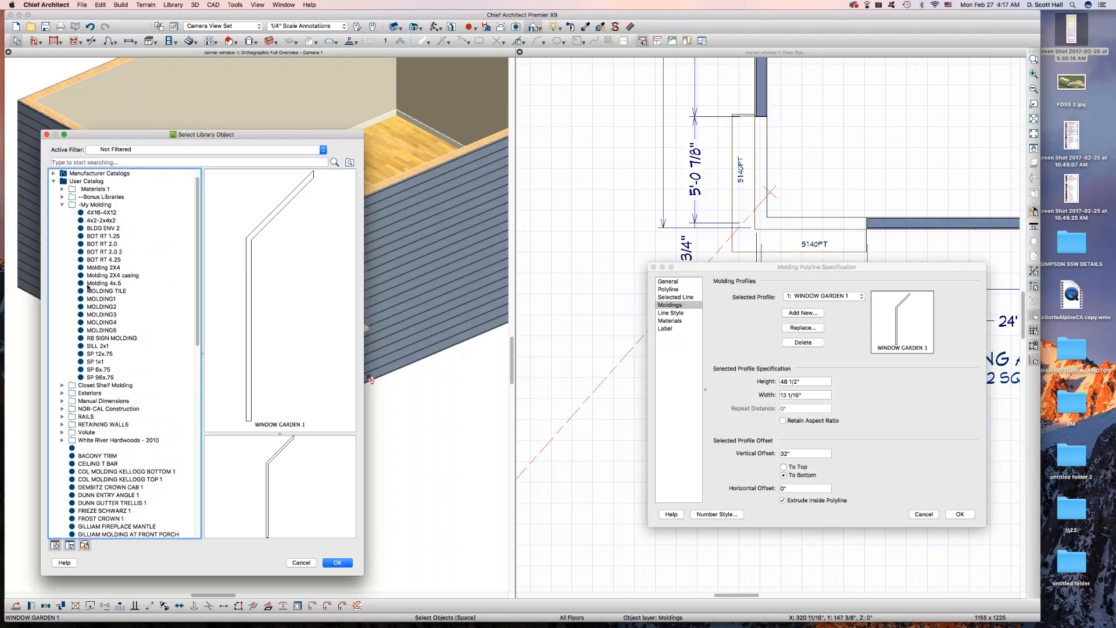
click(96, 300)
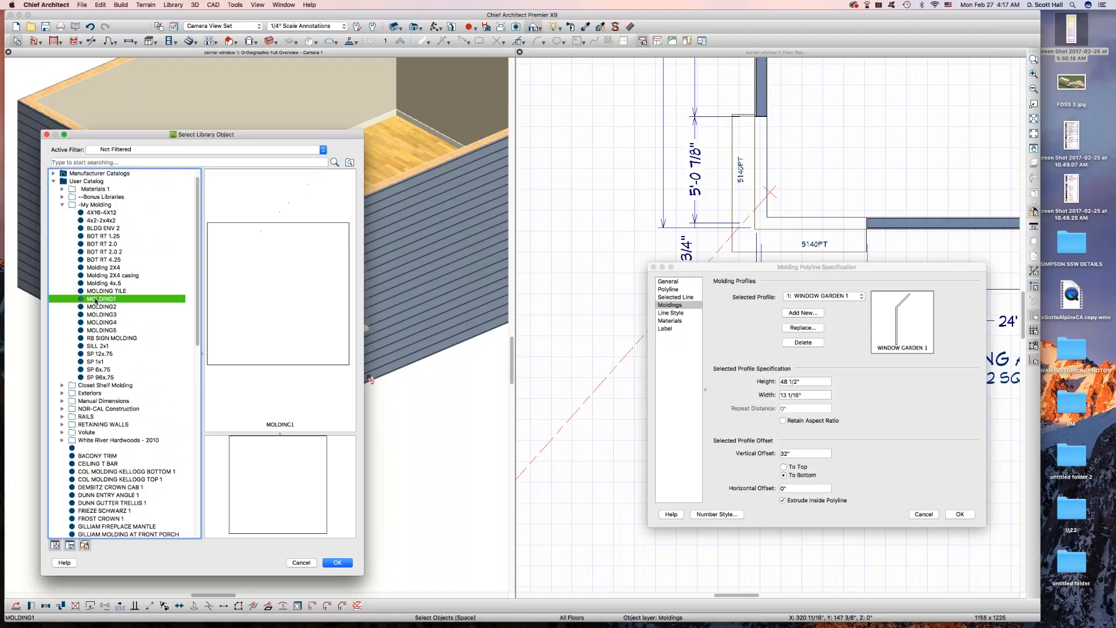
click(338, 563)
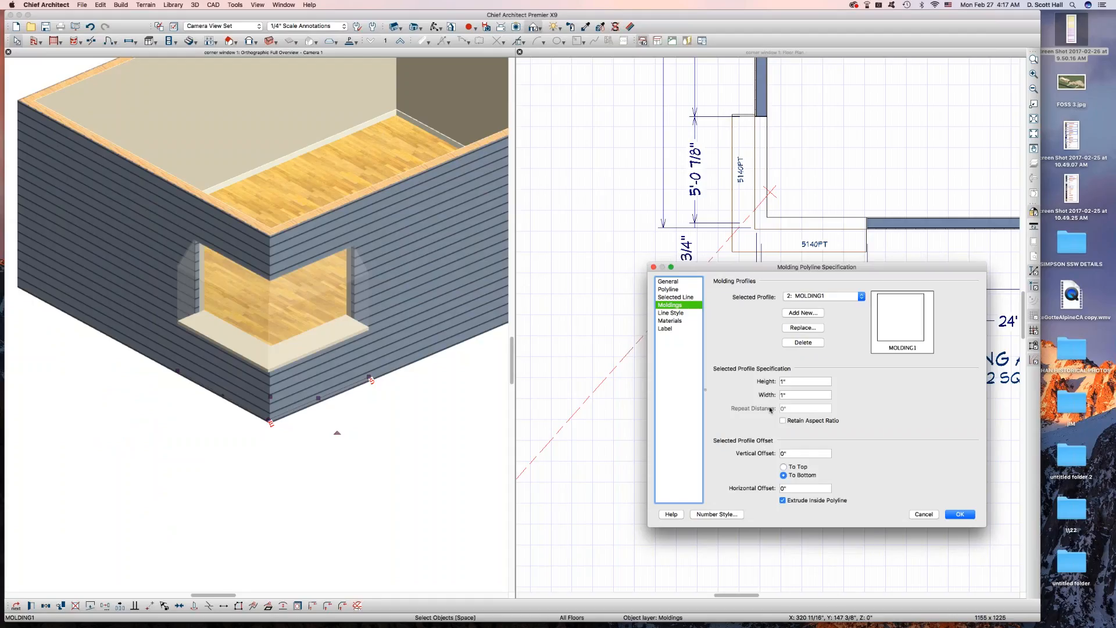
Set the MOLDING1 profile's height to 4" and its vertical offset to 32", measured to the top
key(Tab)
text(4)
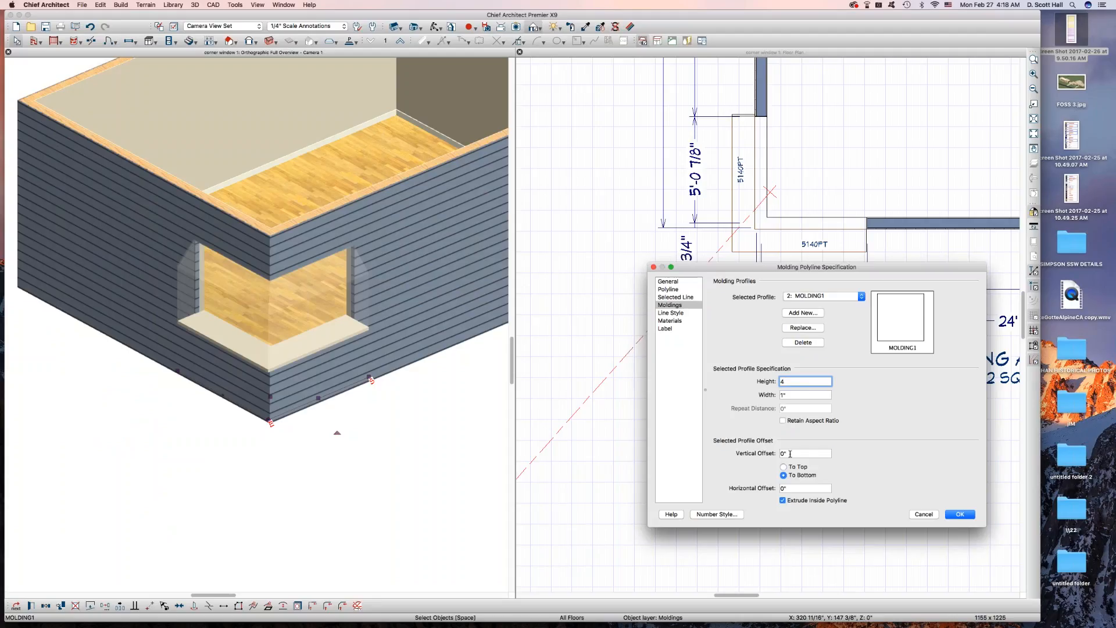
click(790, 454)
text(32)
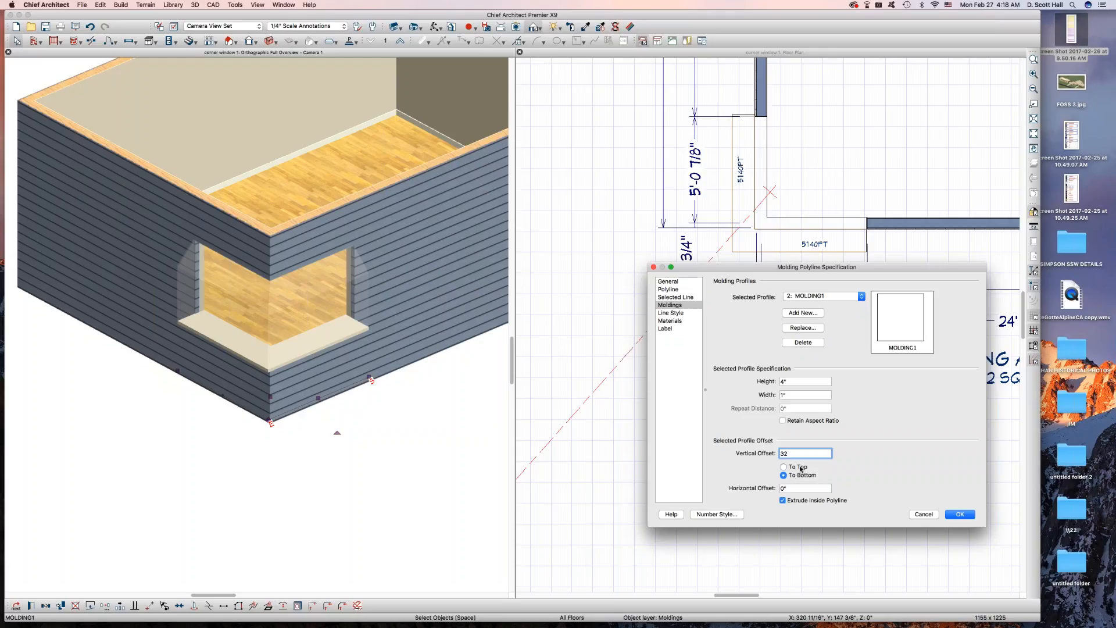
click(800, 468)
text(321)
key(BackSpace)
key(Tab)
Assign the plan material Hickory (honey) to the MOLDING1 profile and apply the molding polyline changes
click(679, 321)
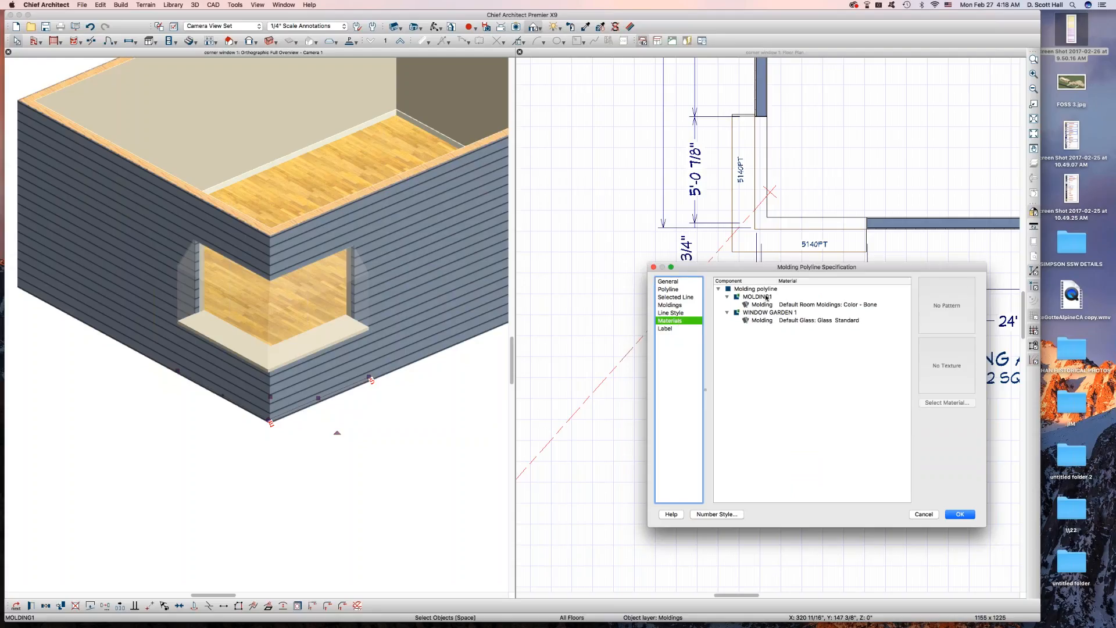
click(762, 305)
click(761, 321)
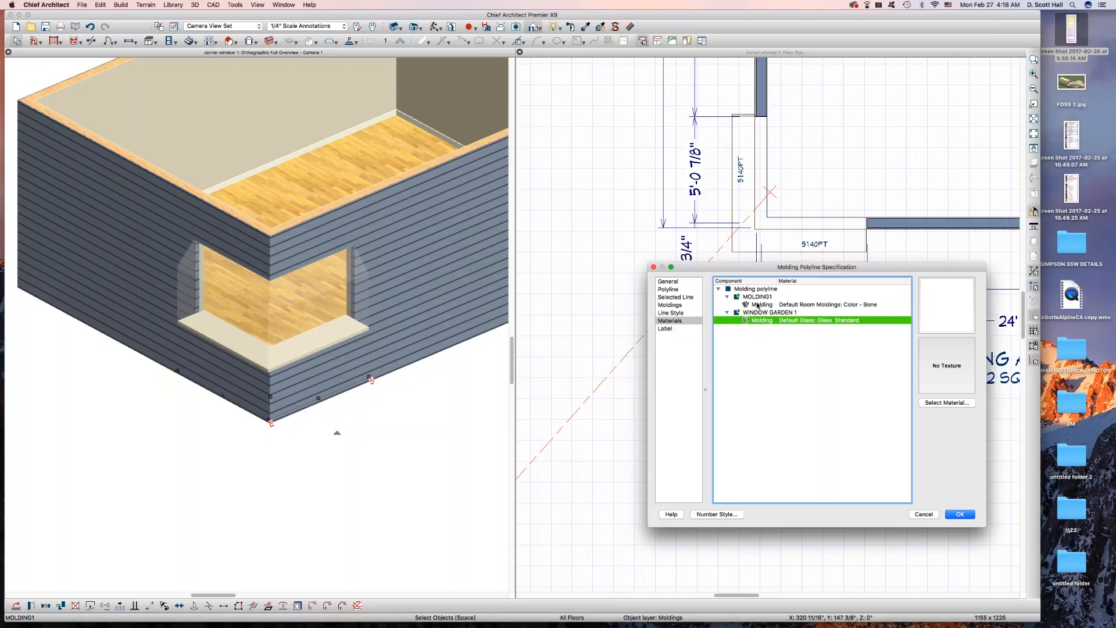
click(757, 306)
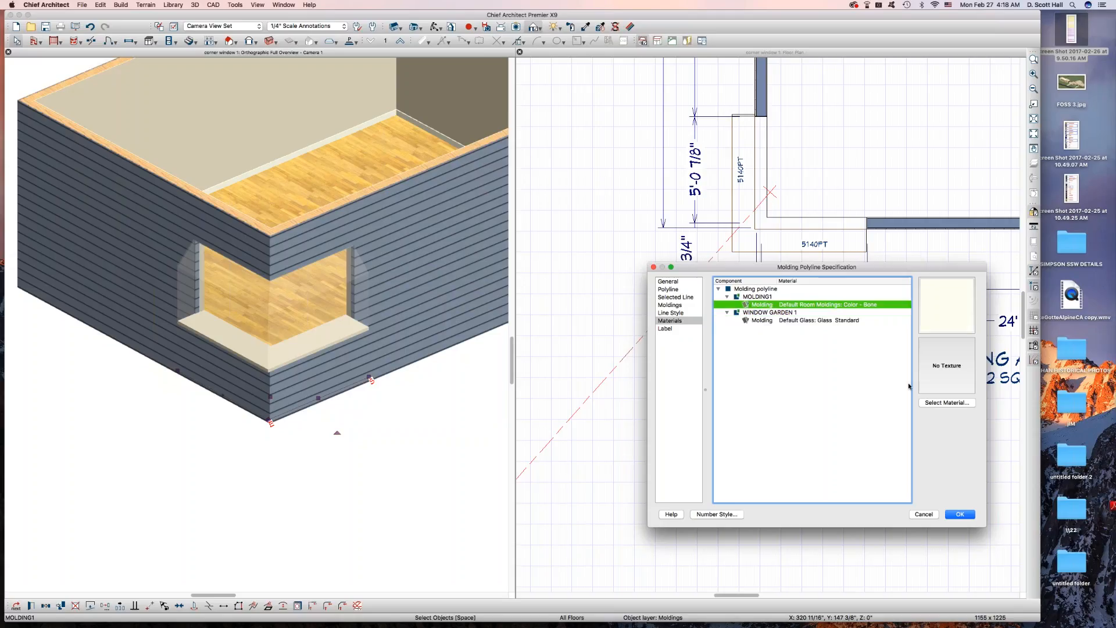
click(928, 405)
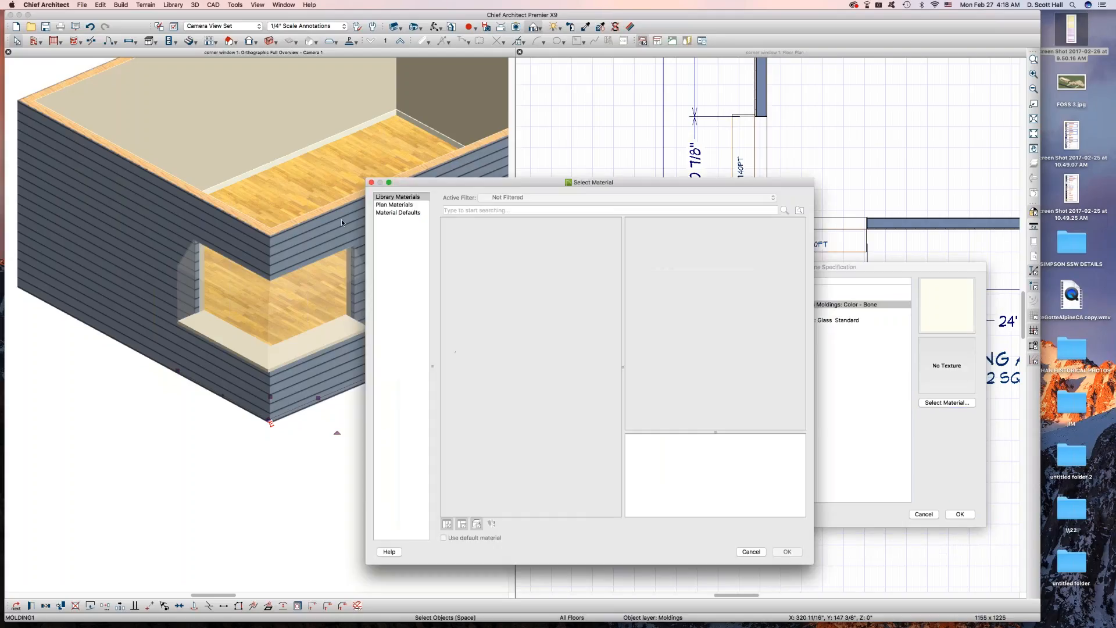
click(401, 206)
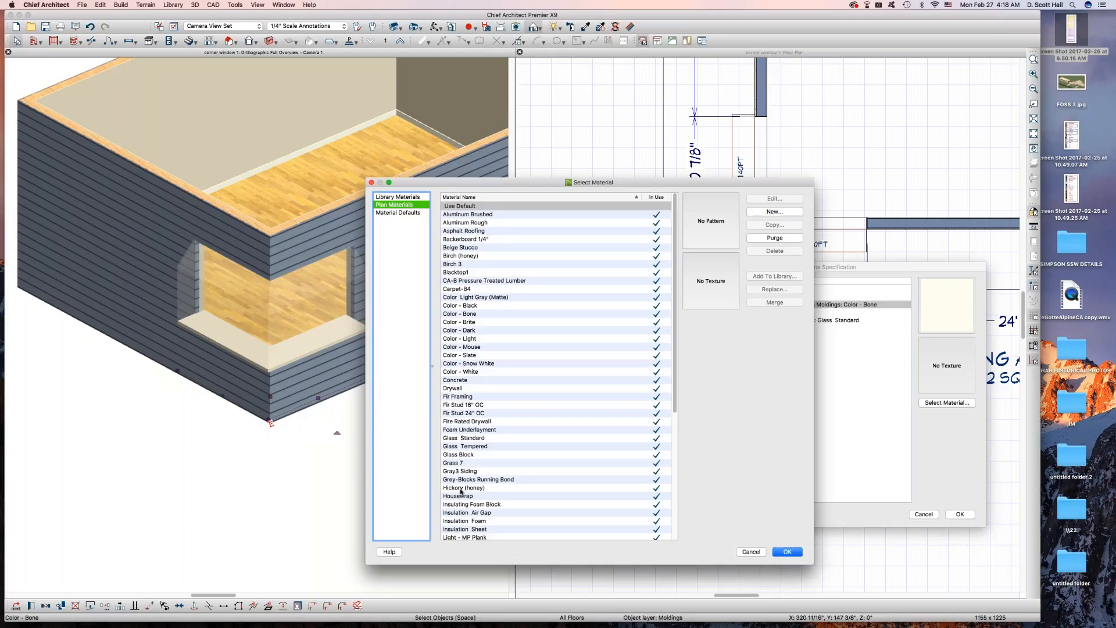
click(462, 488)
click(782, 556)
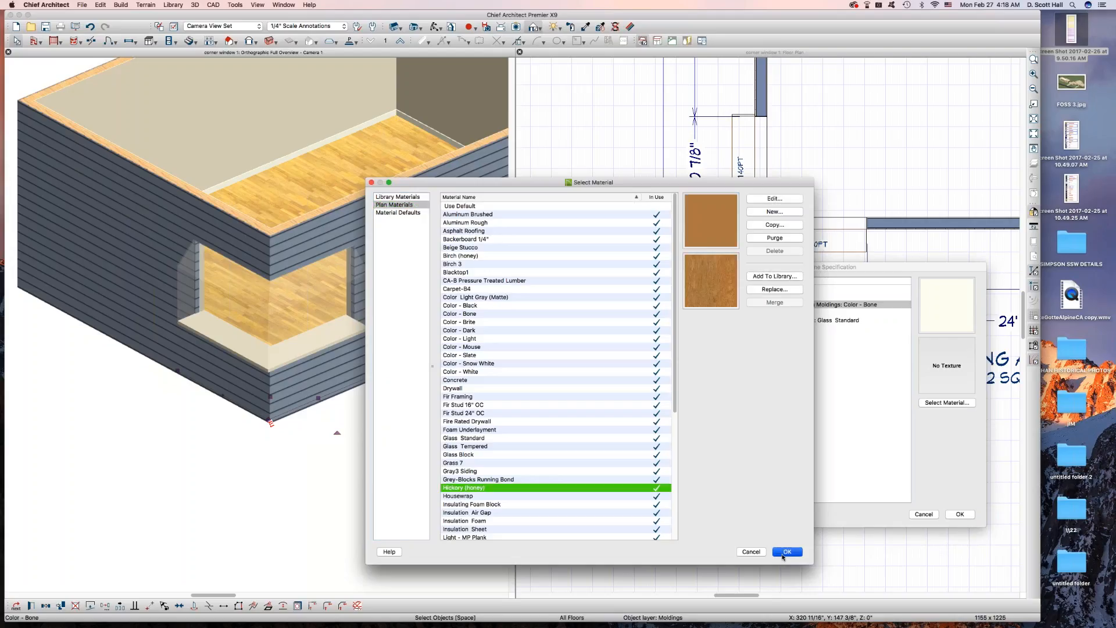
click(958, 515)
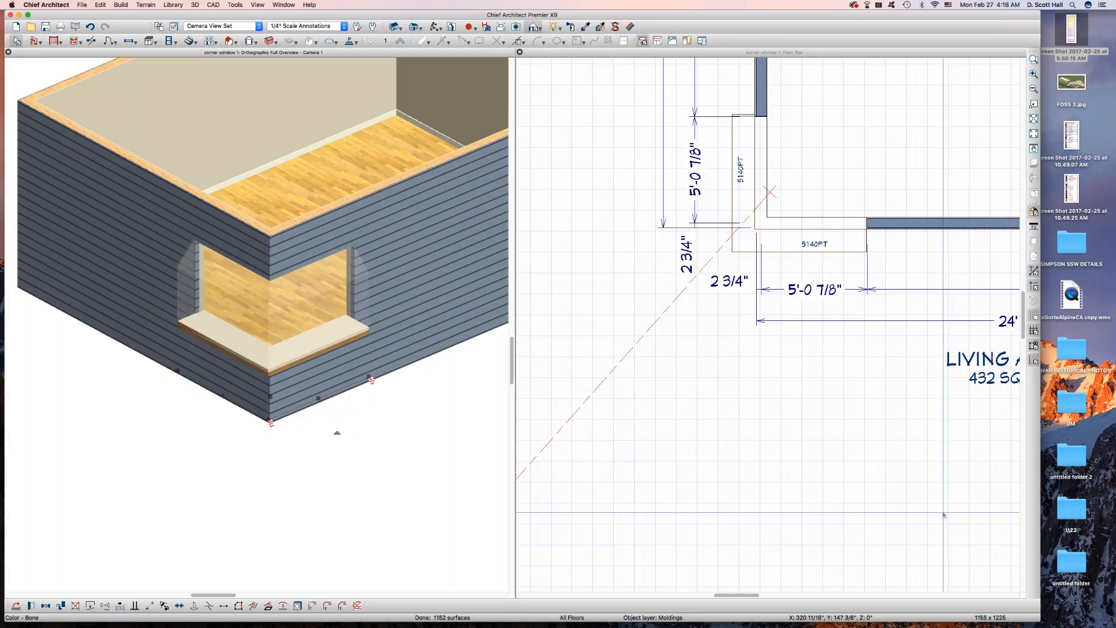
Examine the wood molding band along the corner window's sill from outside in the 3D overview
scroll(231, 354, up, 5)
scroll(231, 355, up, 5)
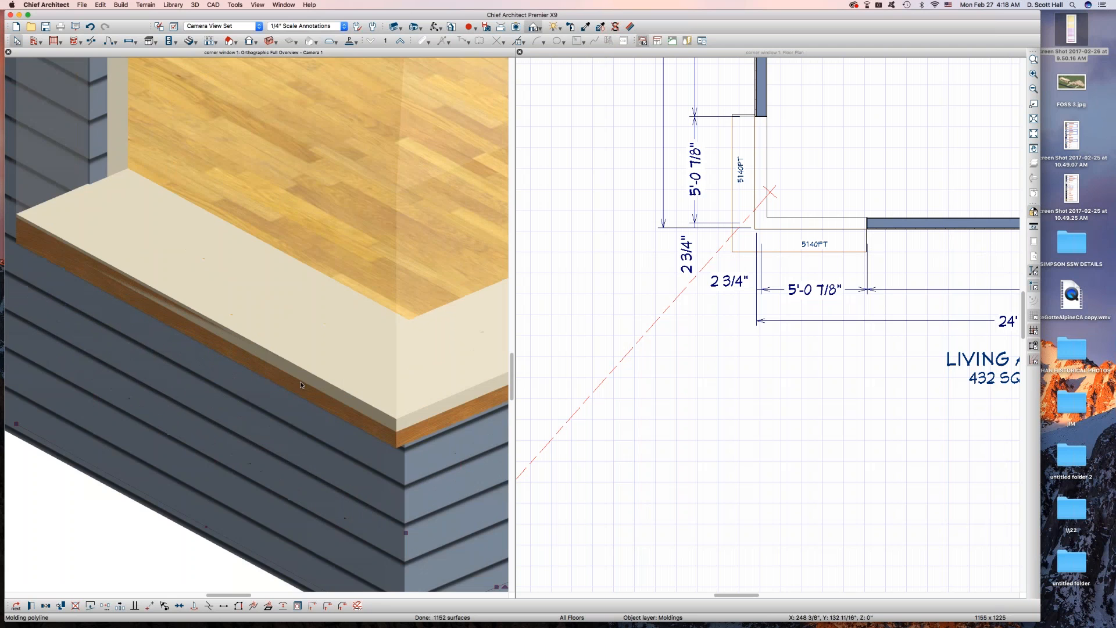
scroll(380, 395, up, 3)
scroll(383, 402, down, 5)
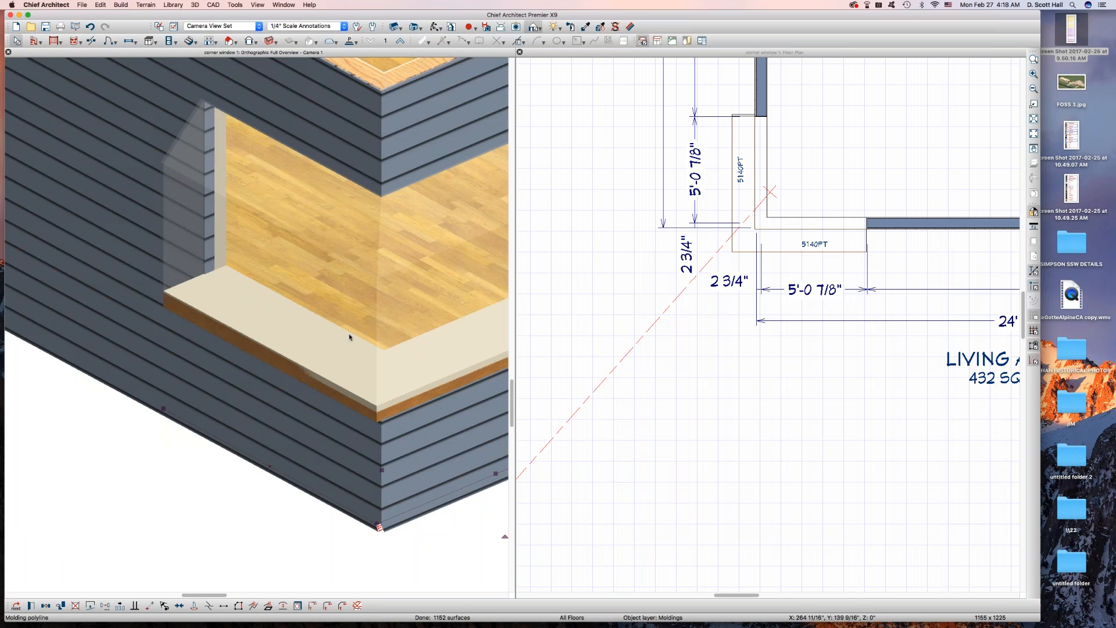
scroll(343, 328, down, 3)
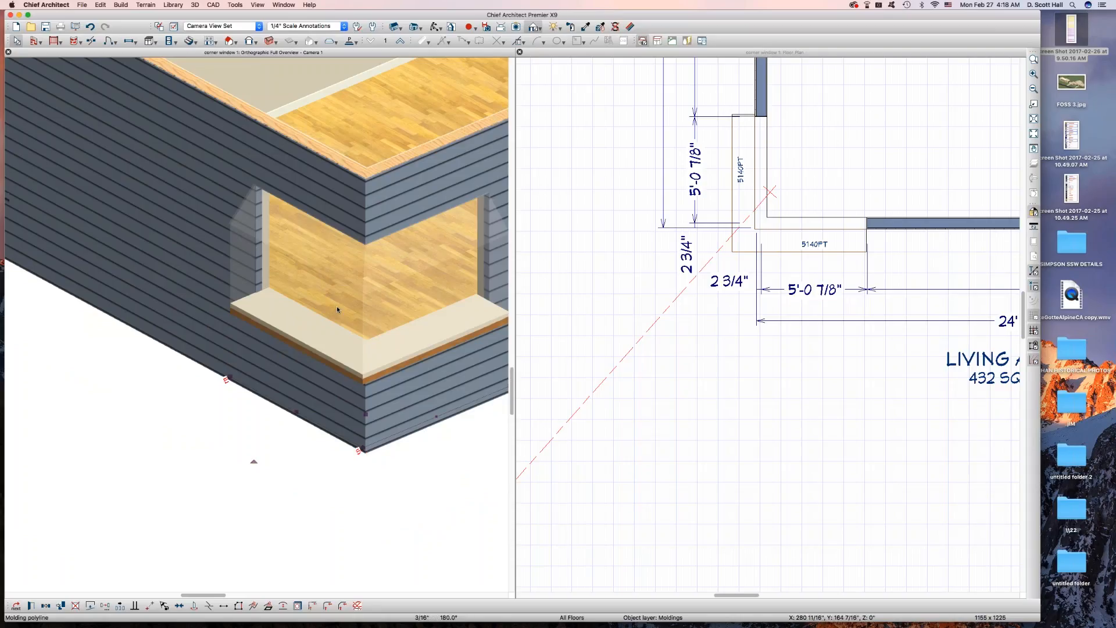
double_click(240, 369)
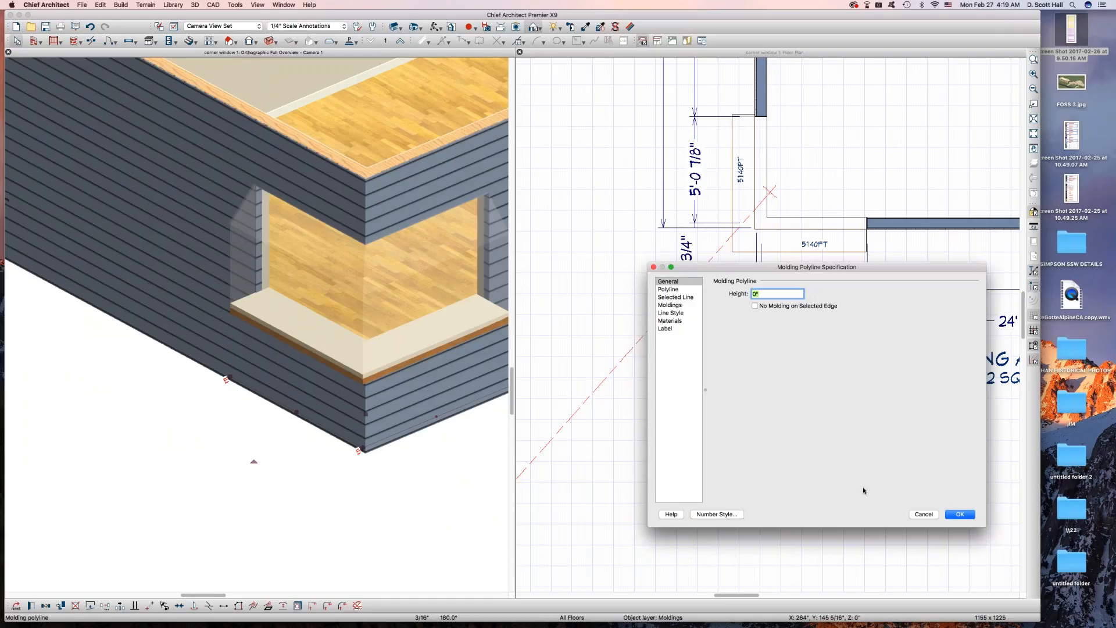
click(919, 514)
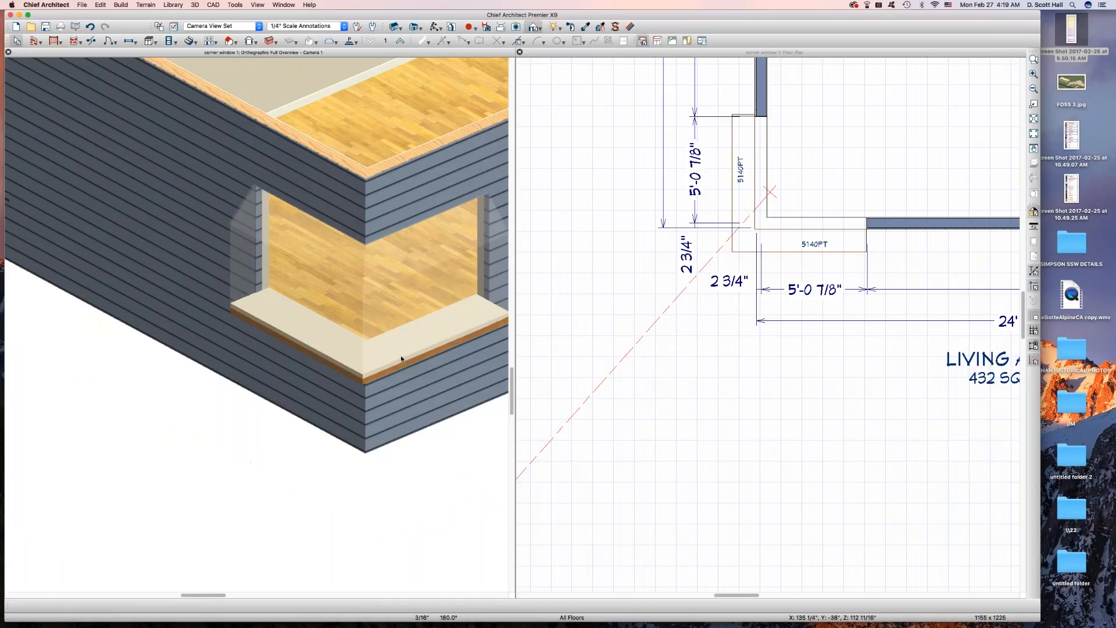
key(o)
drag(390, 367, 359, 354)
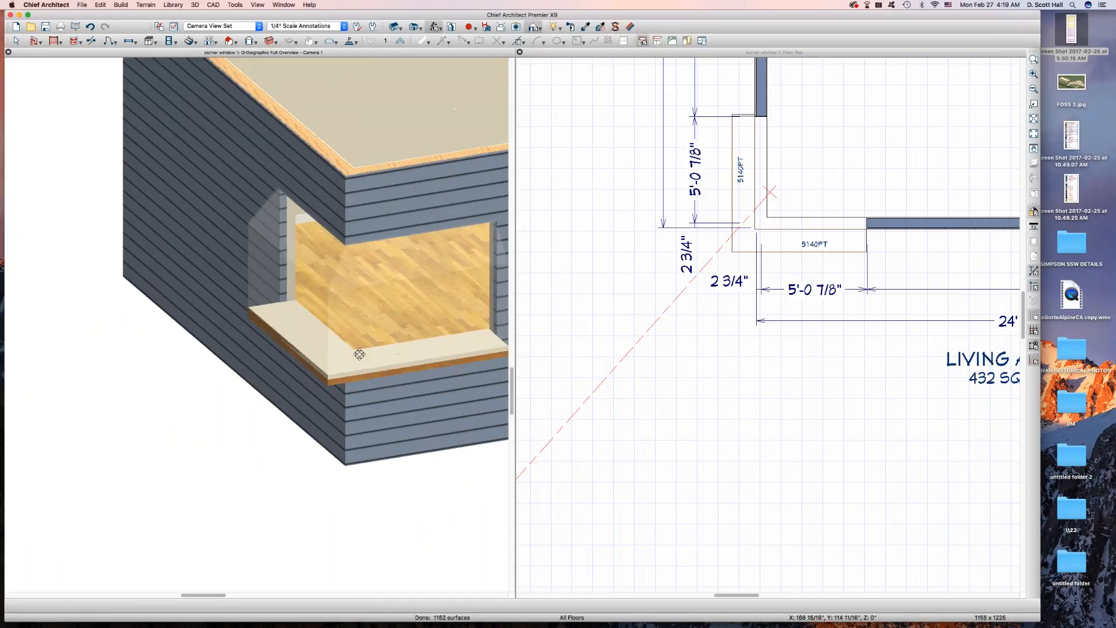
Try a 1" horizontal offset on the MOLDING1 profile of the corner window's molding polyline
scroll(282, 344, up, 3)
key(space)
click(301, 258)
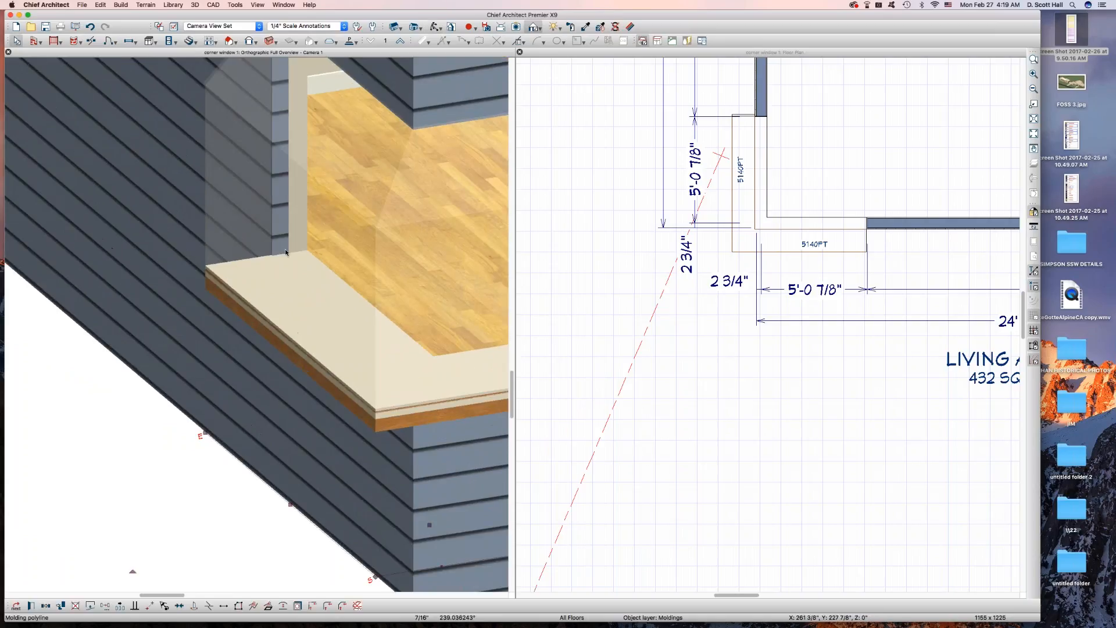
double_click(300, 261)
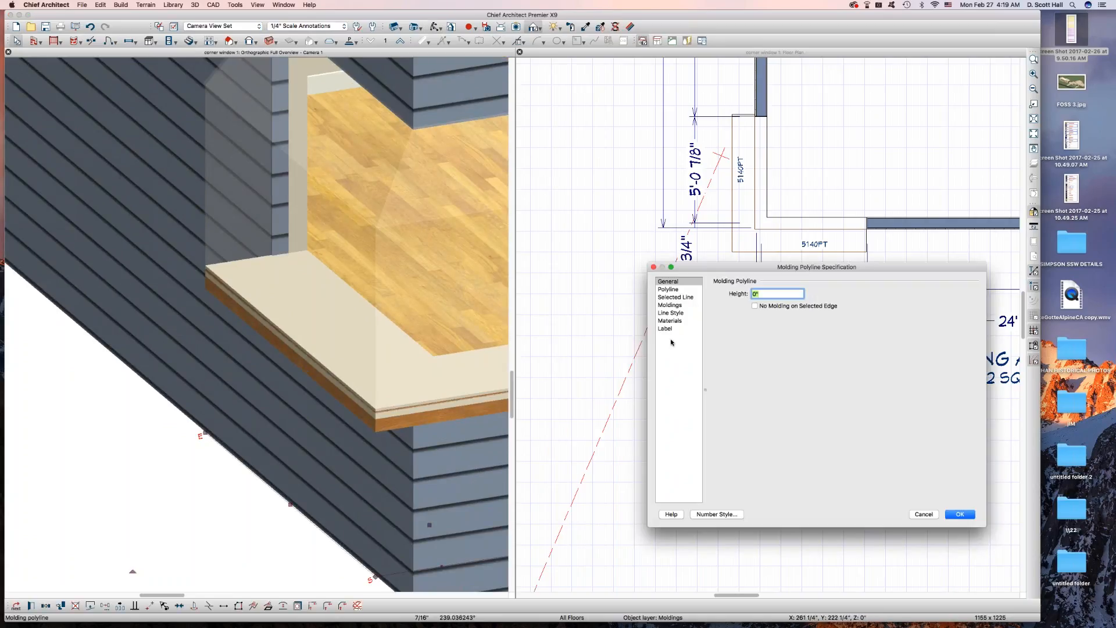
click(673, 305)
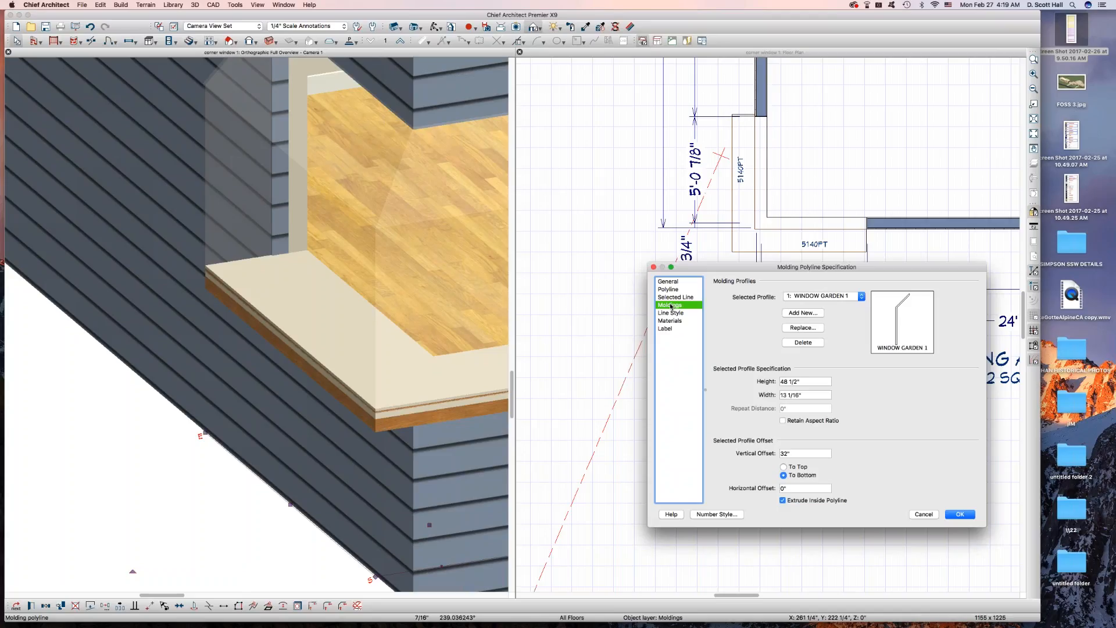
click(815, 295)
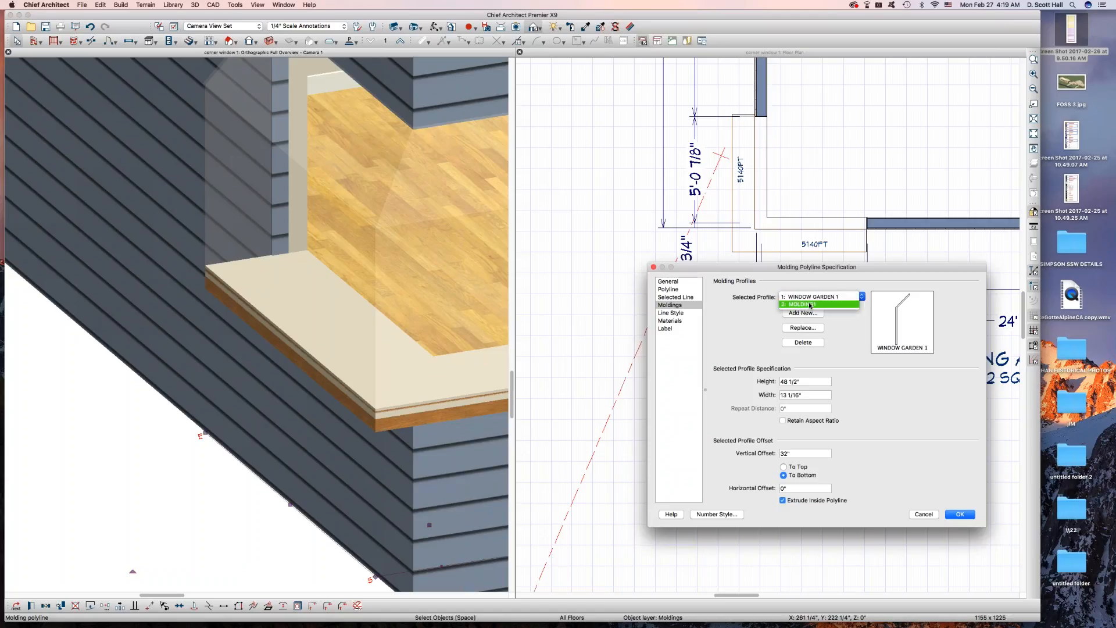
click(814, 304)
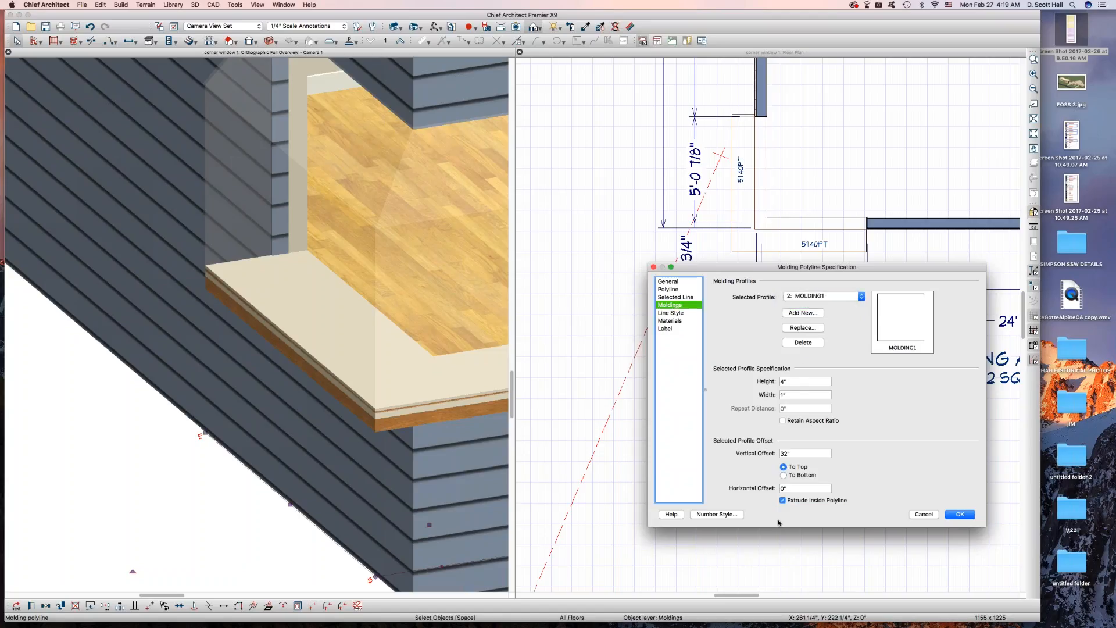
click(788, 488)
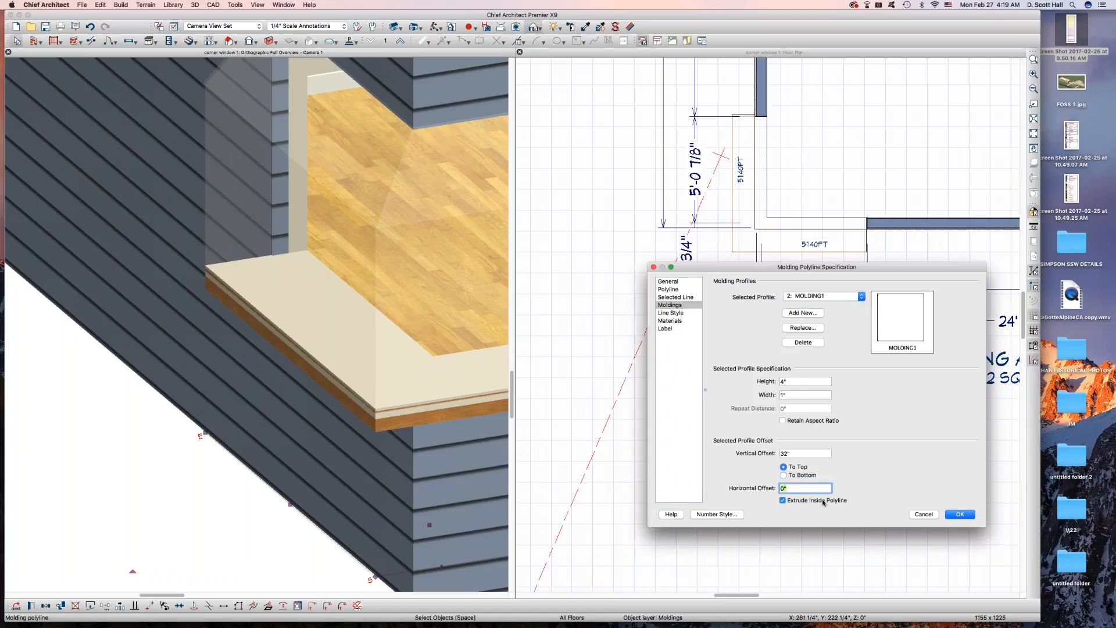
text(1)
click(958, 514)
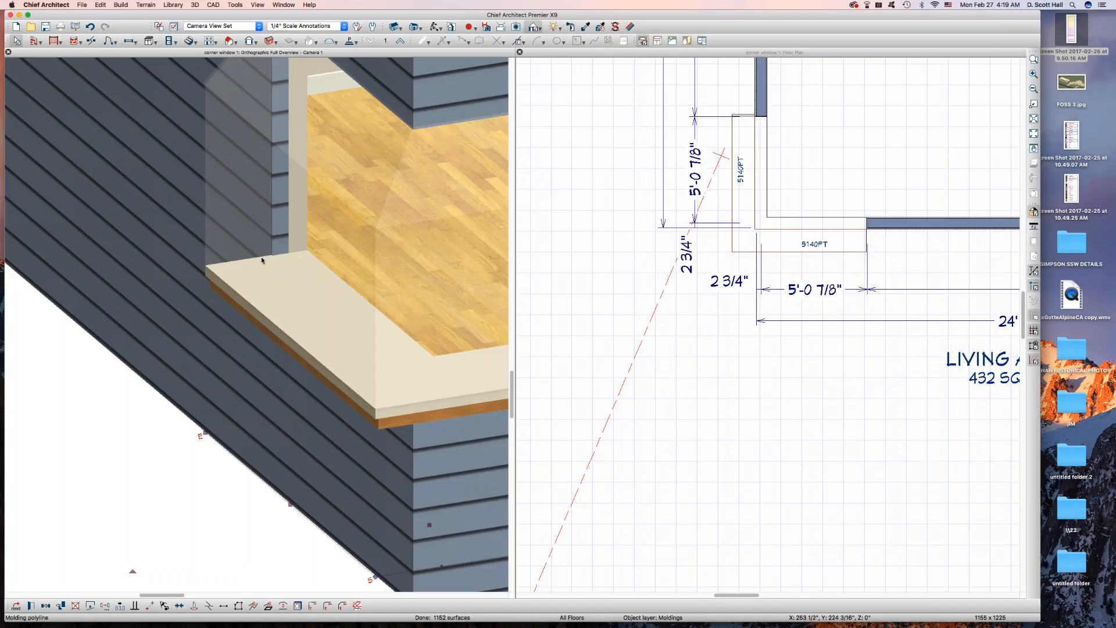
Set the MOLDING1 profile's horizontal offset to -1" in the corner window's molding polyline
double_click(742, 274)
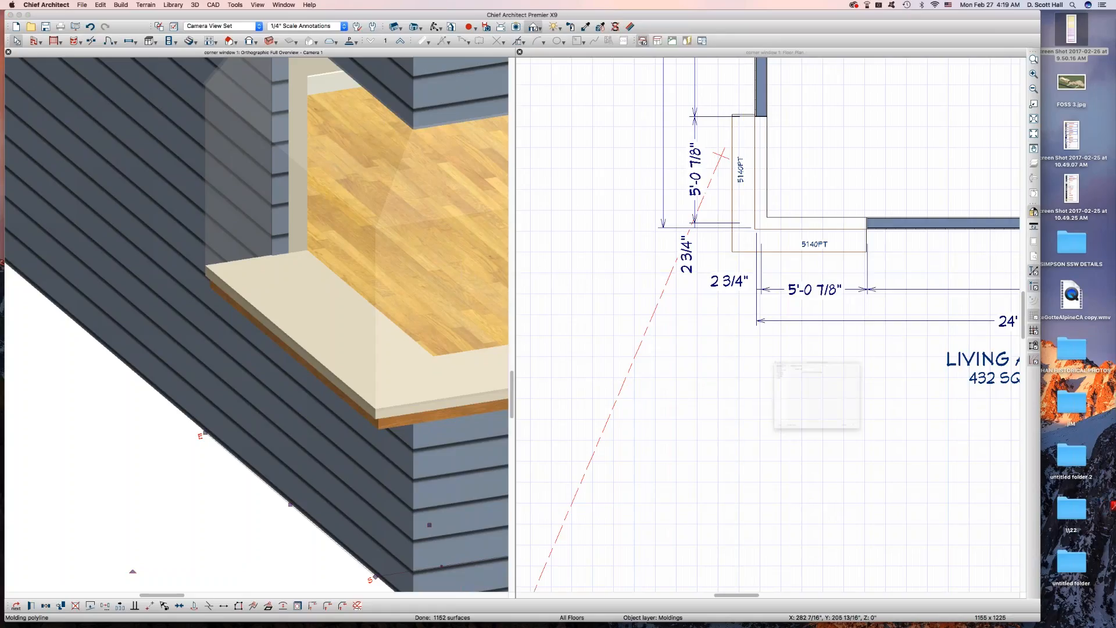
click(675, 304)
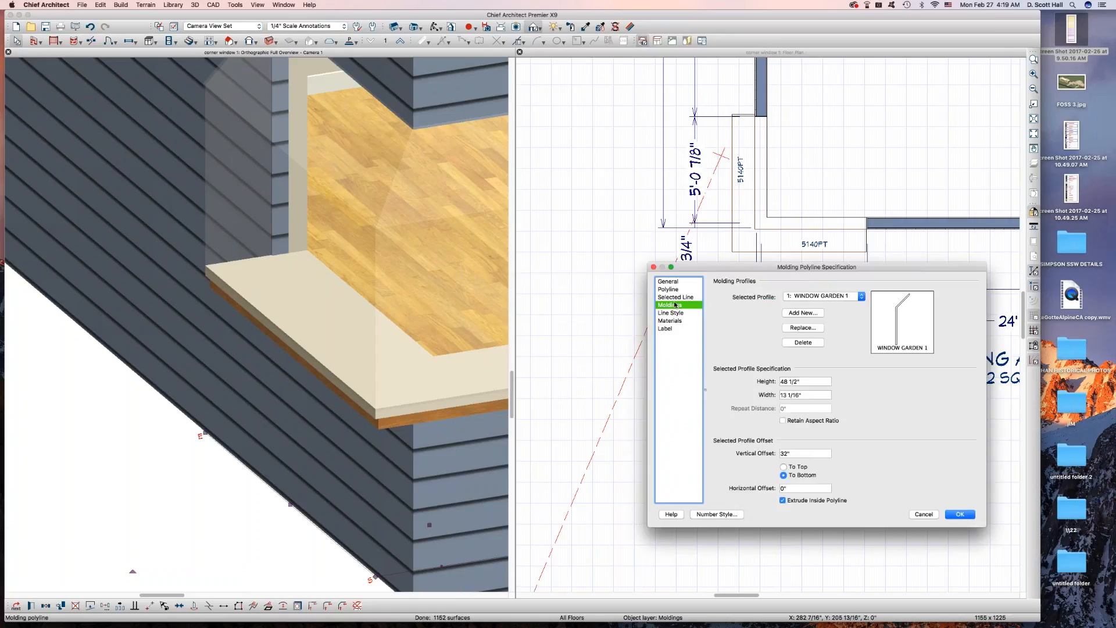
click(817, 296)
click(816, 306)
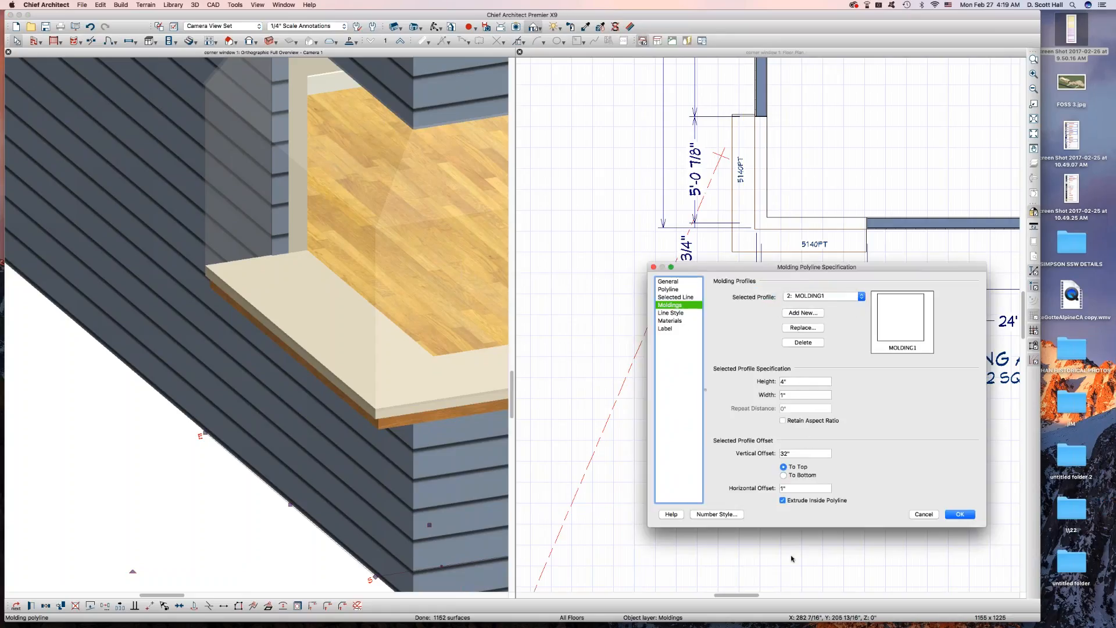
drag(804, 490, 661, 479)
text(-)
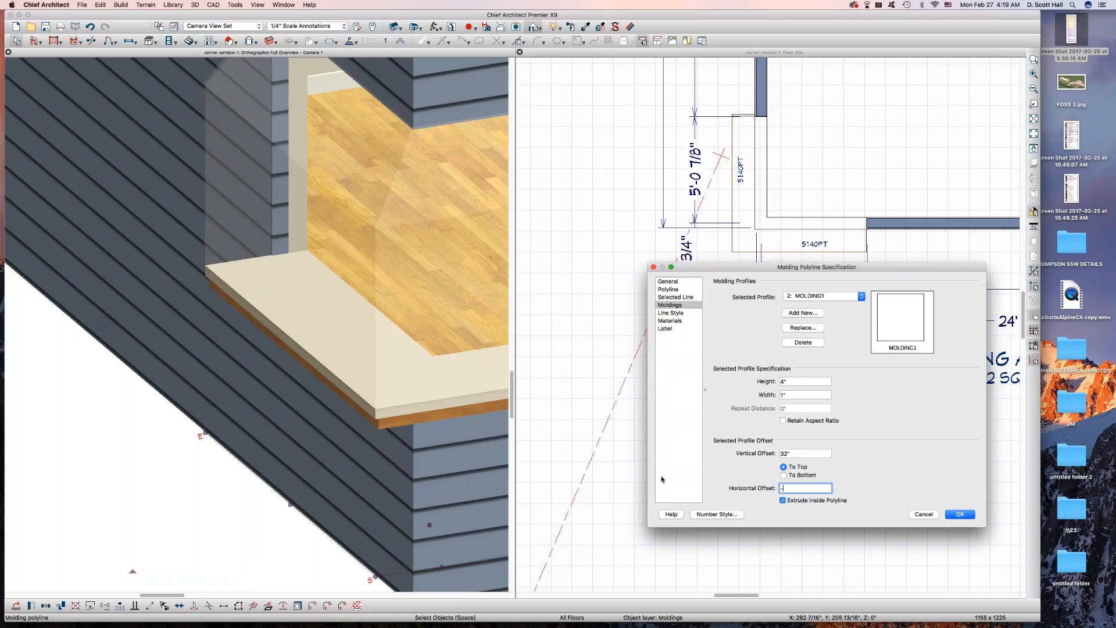
text(1)
key(Return)
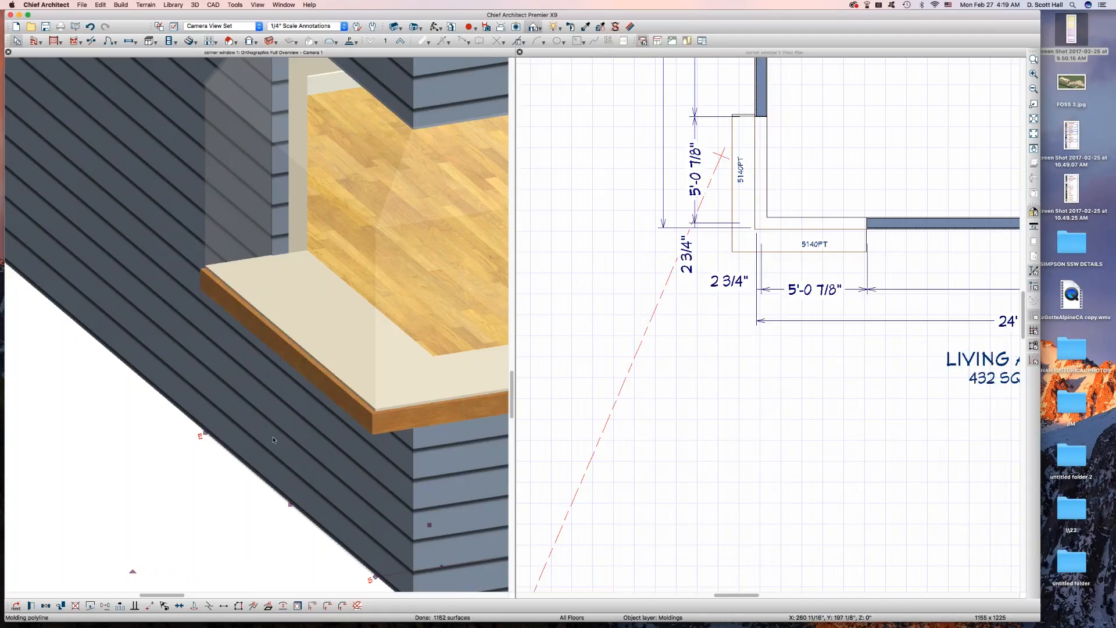
Raise the wood band by setting the MOLDING1 profile's vertical offset to 32.5"
scroll(332, 404, up, 5)
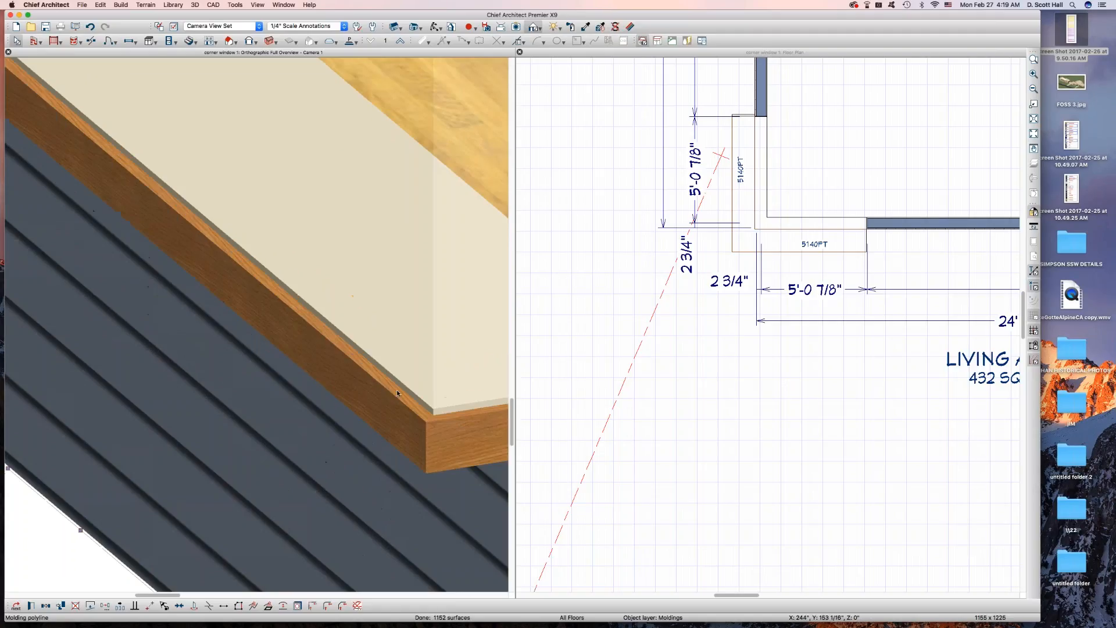
scroll(360, 298, down, 2)
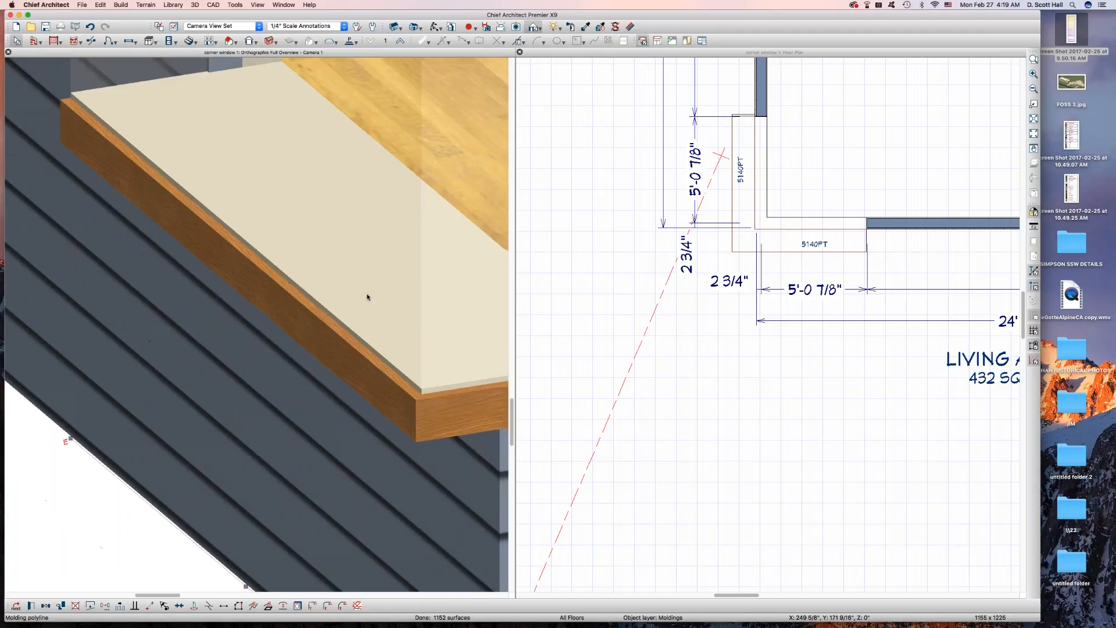
double_click(366, 297)
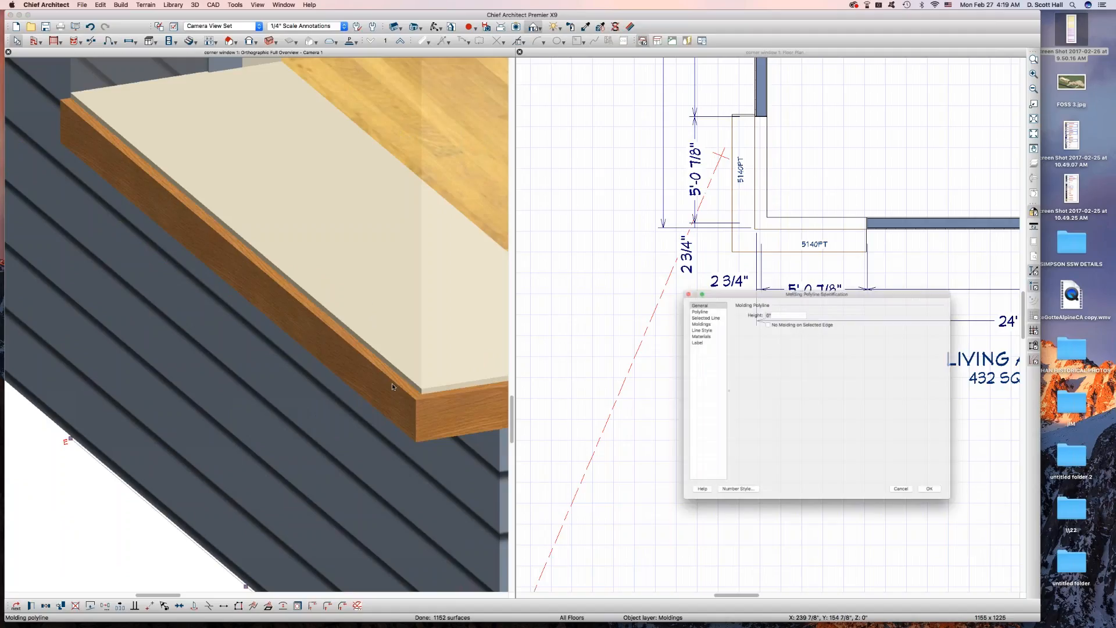
click(675, 304)
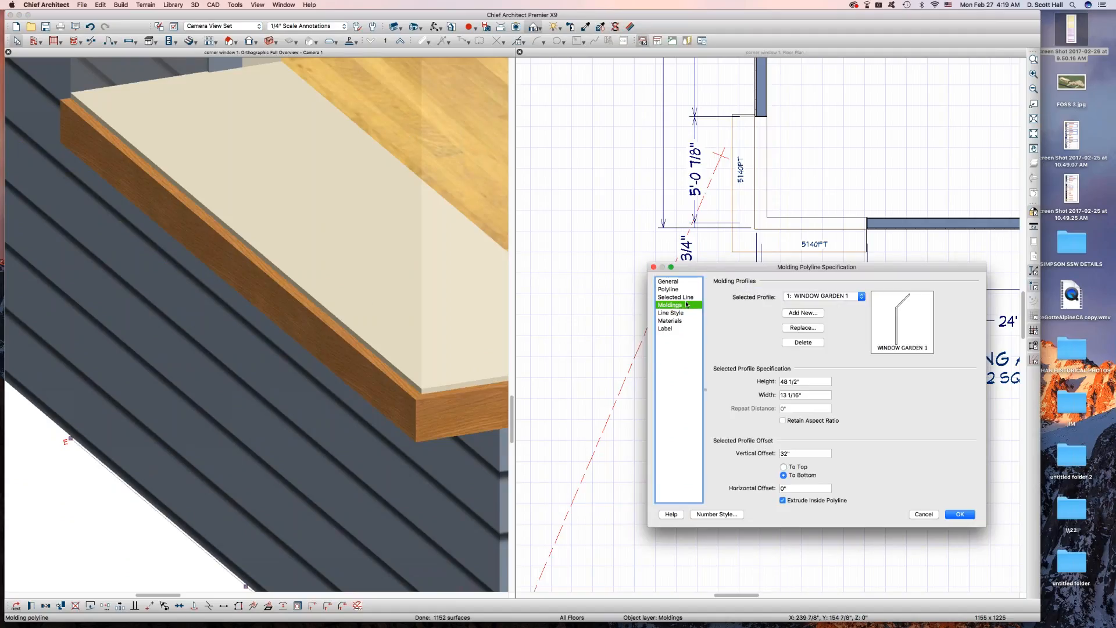
click(832, 295)
click(814, 304)
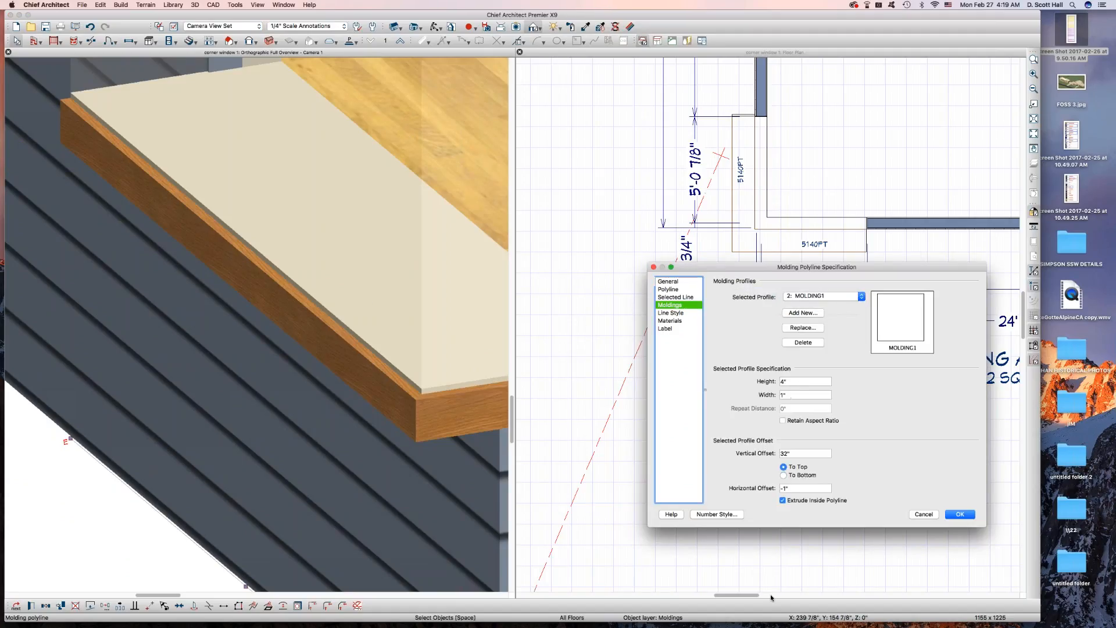
double_click(793, 453)
text(31)
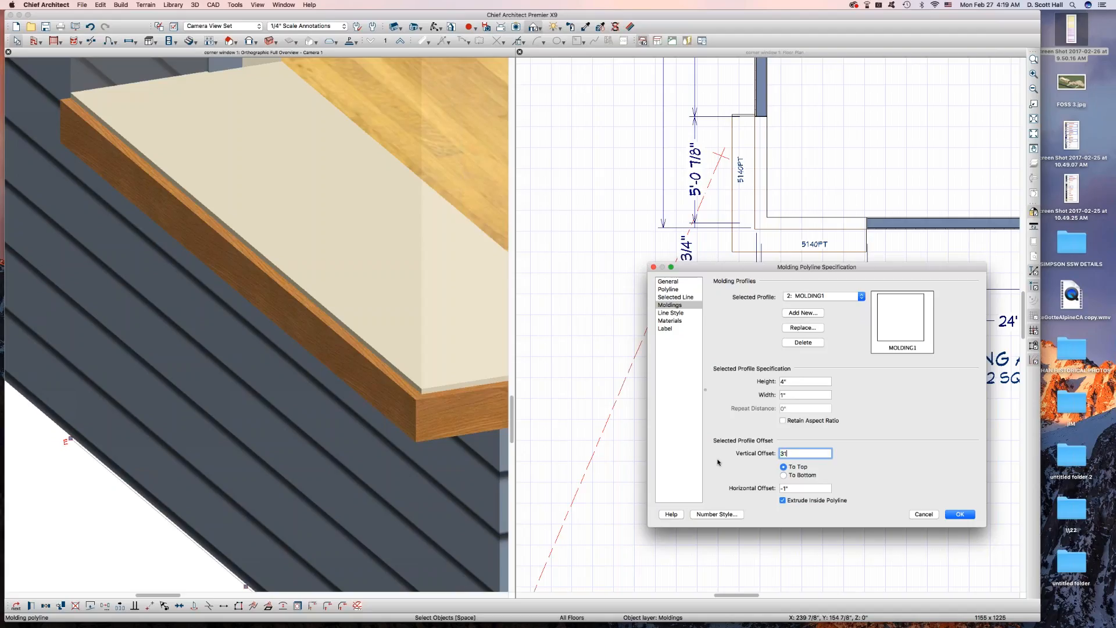
text(.5)
drag(807, 453, 628, 433)
text(32.5)
click(959, 514)
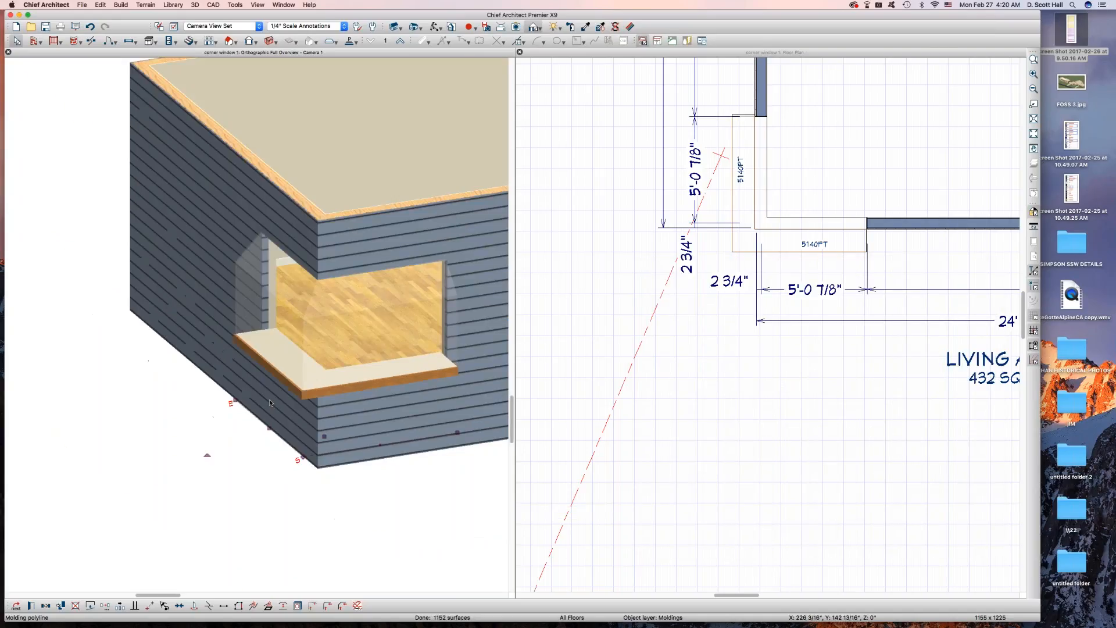
Paste a copy of the corner window's molding polyline in place and add molding to its short end edge near the 24' dimensioned wall
key(Escape)
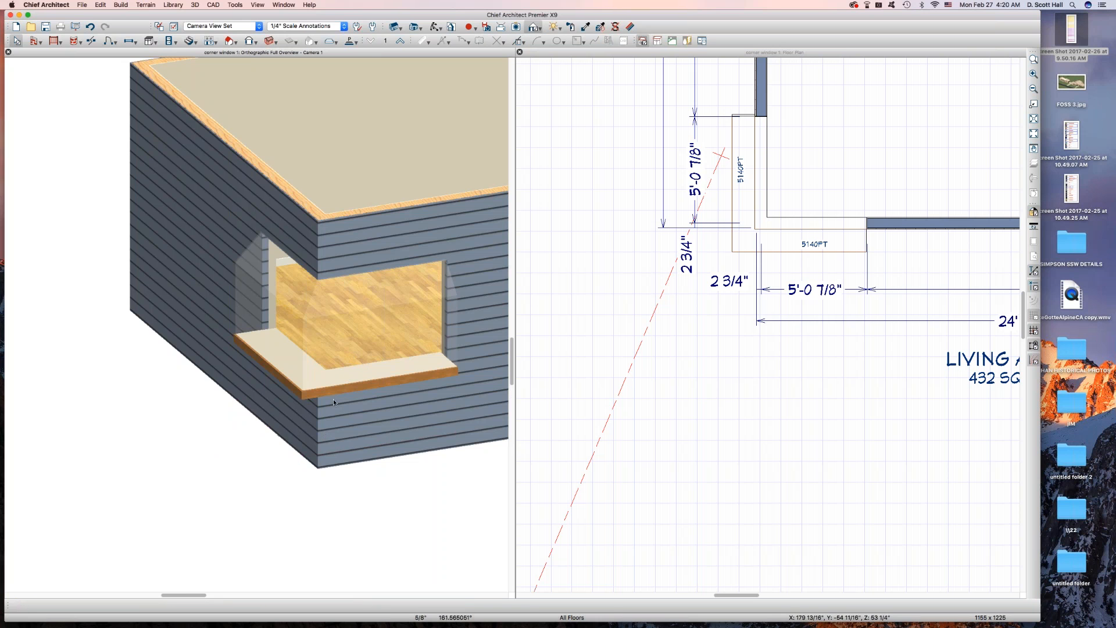
middle_drag(333, 402, 233, 415)
drag(278, 414, 249, 414)
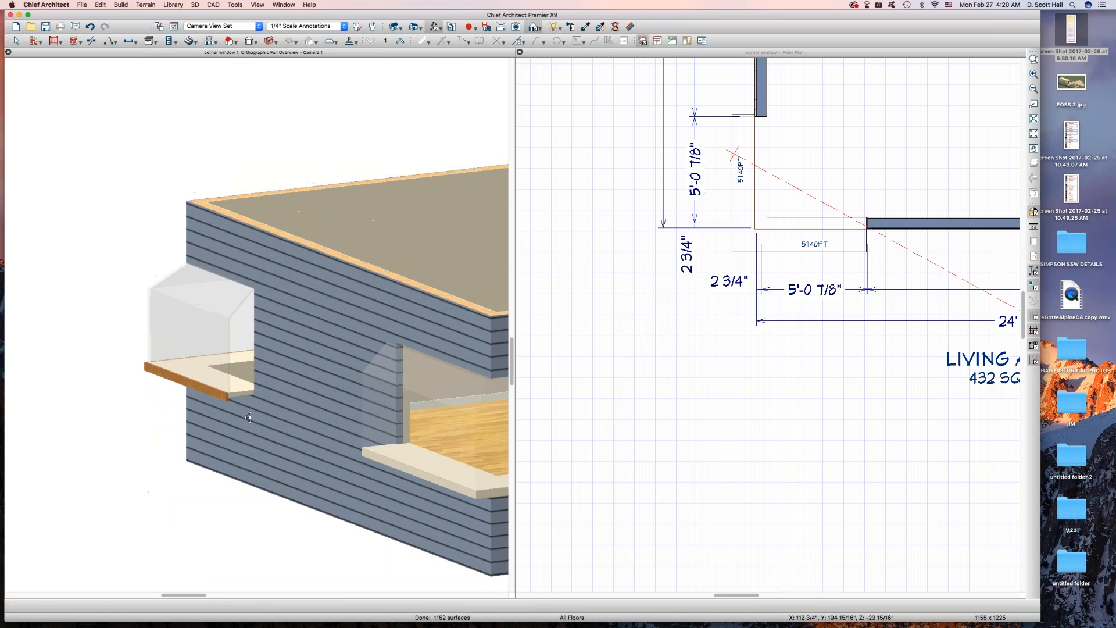
scroll(250, 415, up, 2)
key(space)
scroll(211, 383, up, 4)
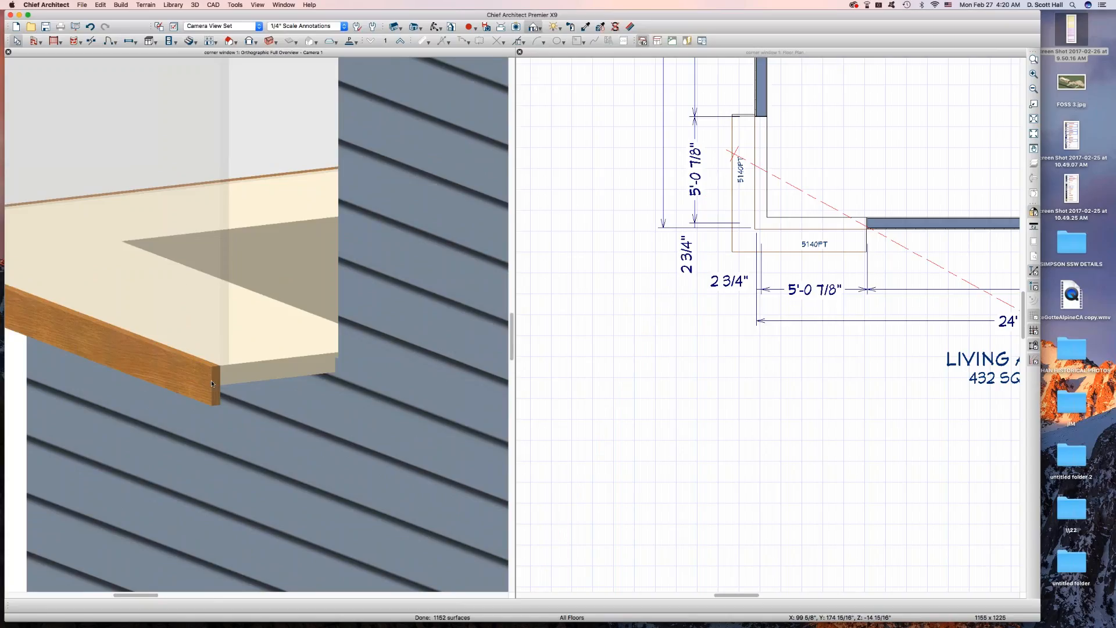
scroll(211, 381, down, 2)
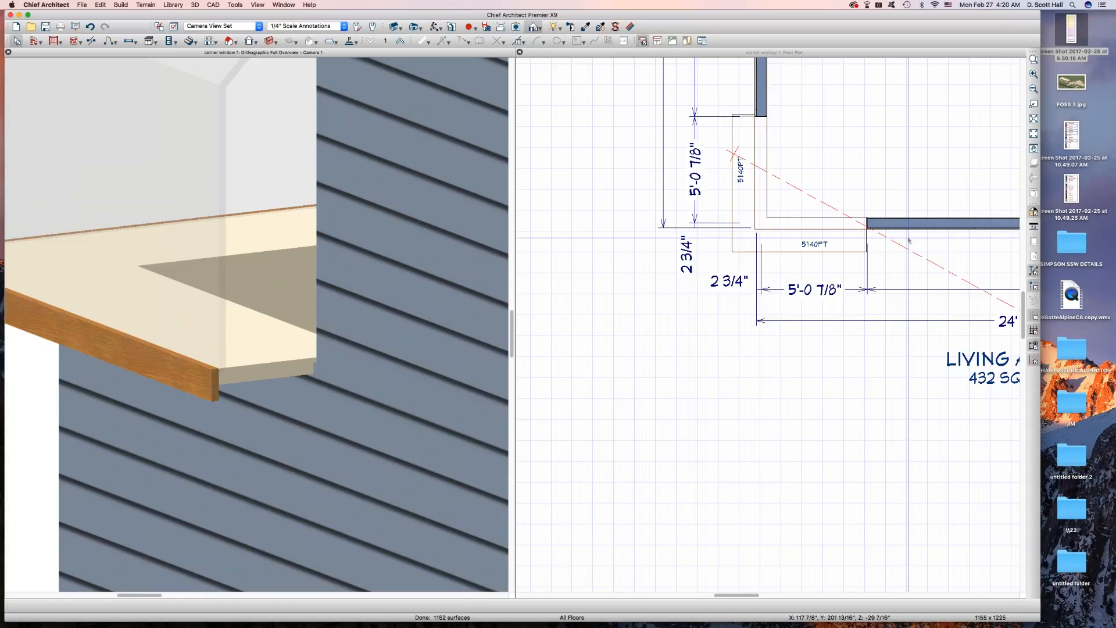
click(843, 251)
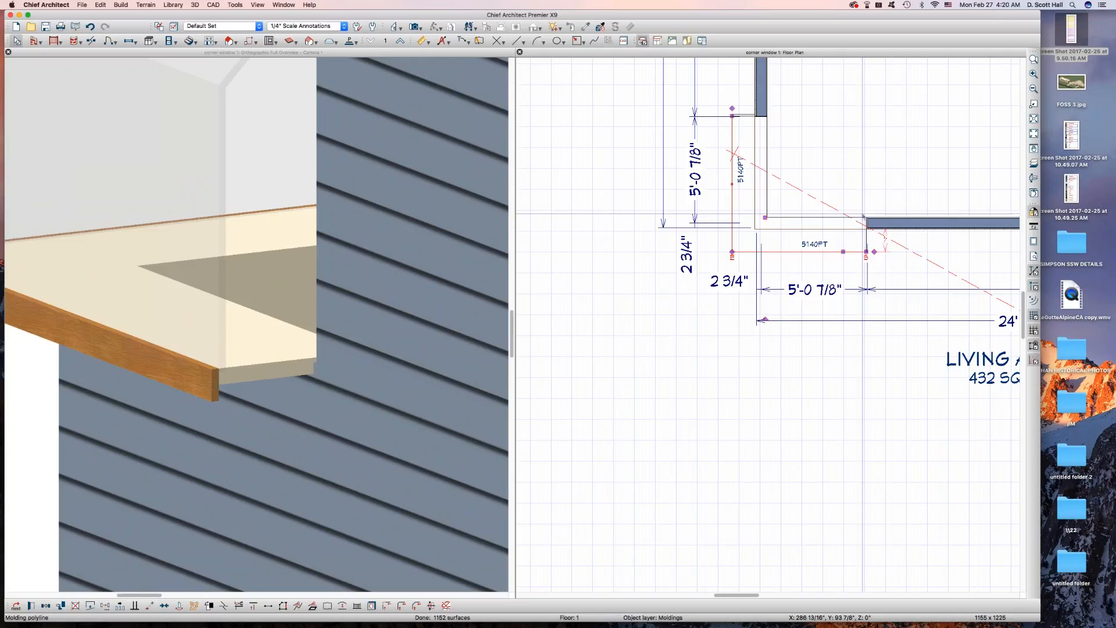
key(super+alt+v)
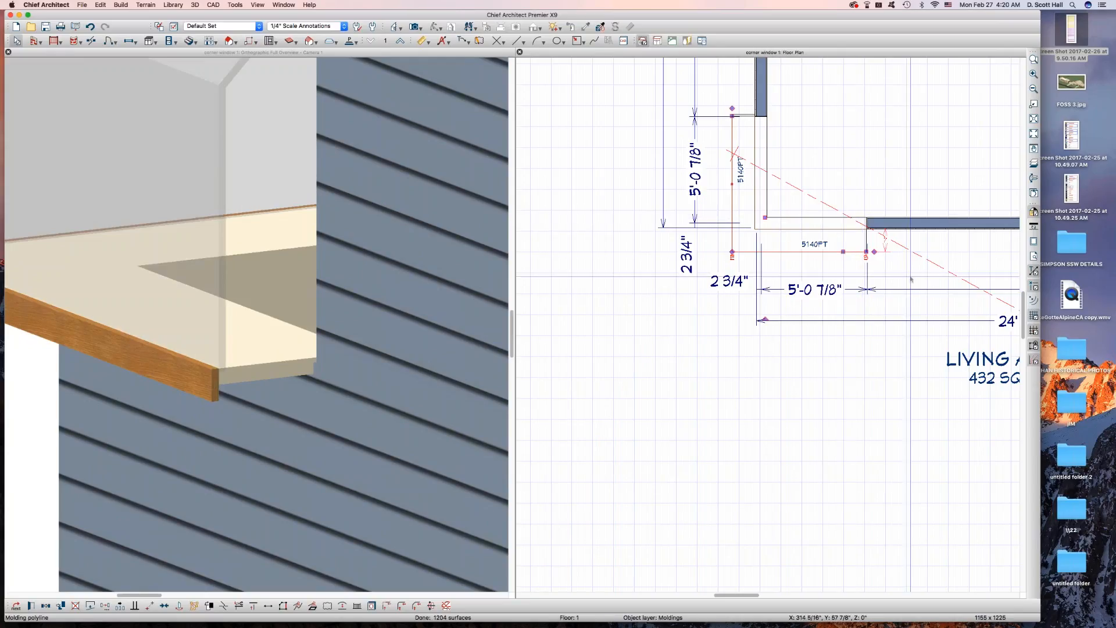
drag(875, 252, 866, 227)
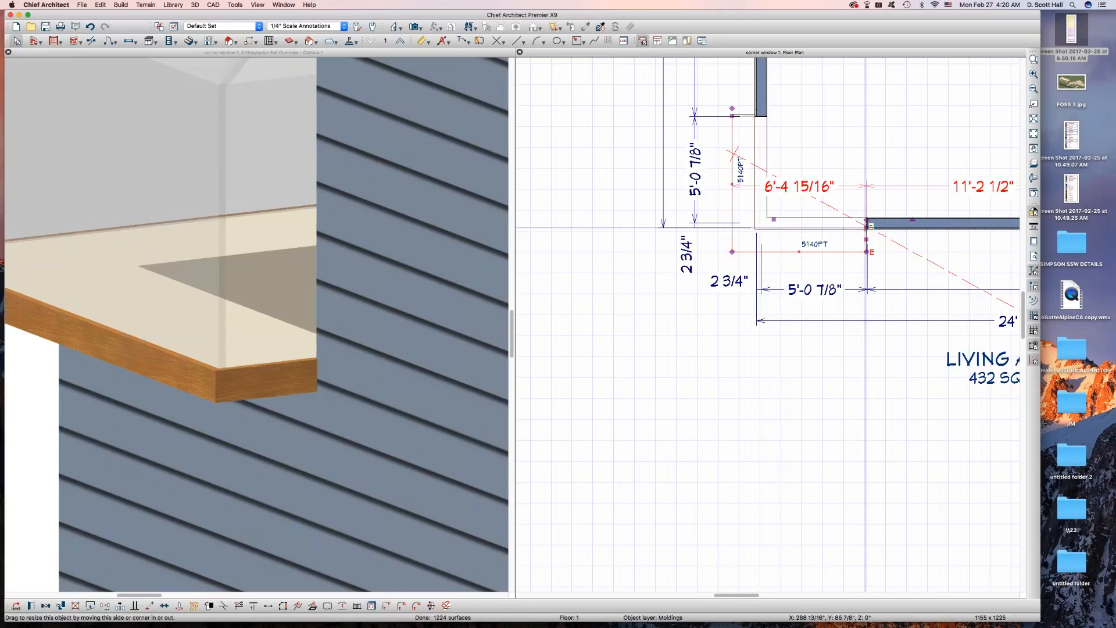
Examine the glass and the wood band around the corner window's end from above in the 3D overview
scroll(267, 448, down, 5)
scroll(257, 401, up, 4)
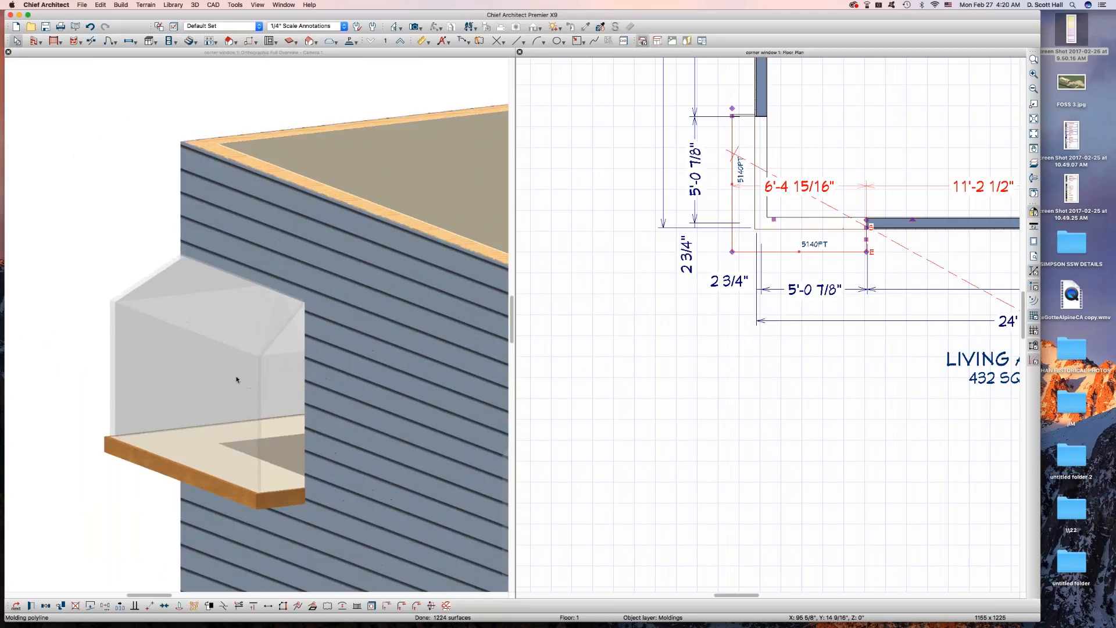
key(Escape)
middle_drag(208, 352, 215, 374)
scroll(411, 435, up, 5)
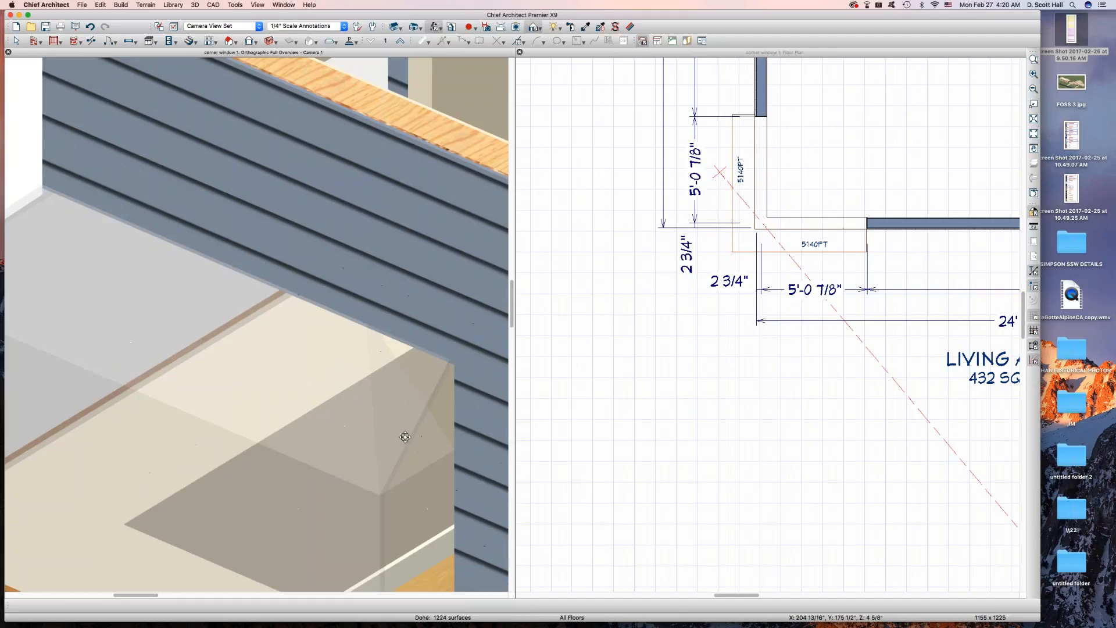
scroll(392, 332, down, 5)
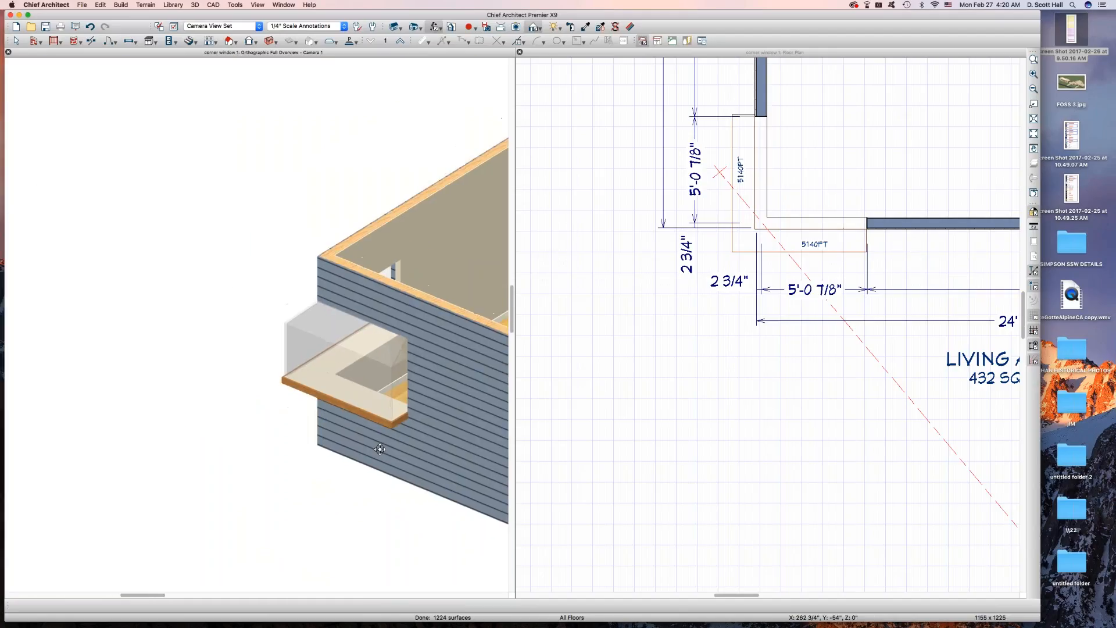
mouse_move(378, 450)
middle_down()
mouse_move(367, 404)
mouse_move(383, 472)
middle_up()
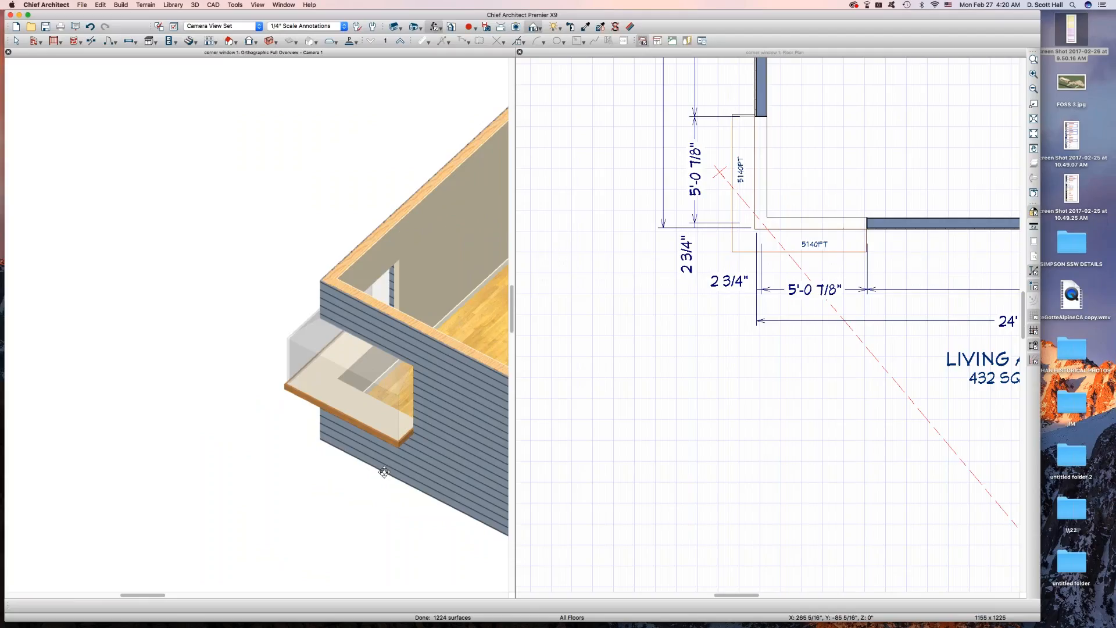
Remove the molding from the long outer edge of the duplicated molding polyline, on the side of its wrapped end
key(space)
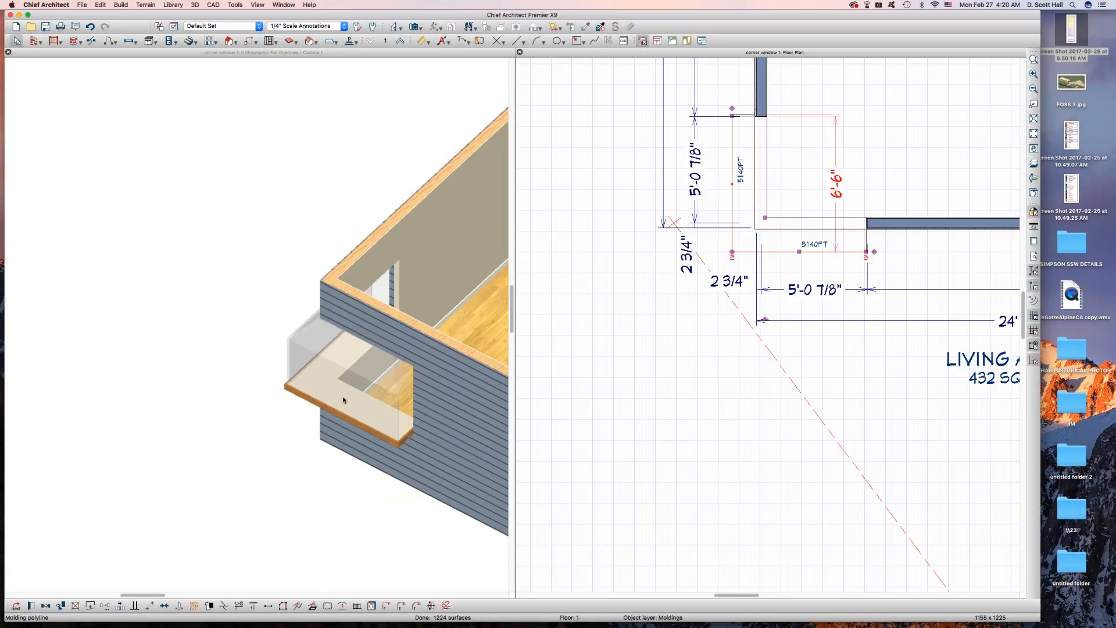
click(320, 411)
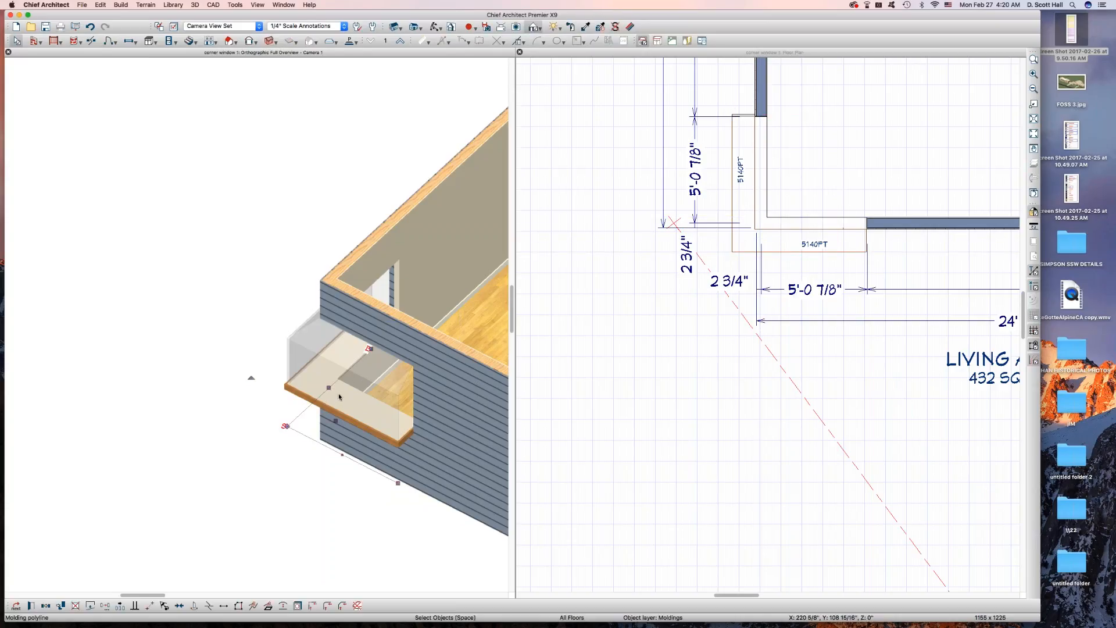
double_click(339, 396)
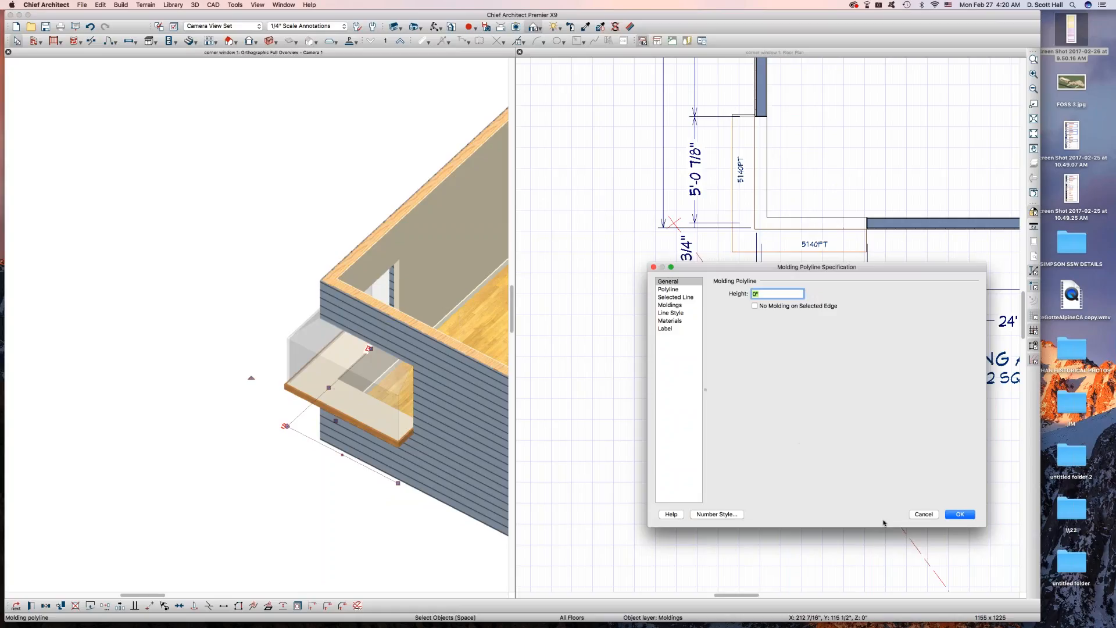
click(922, 513)
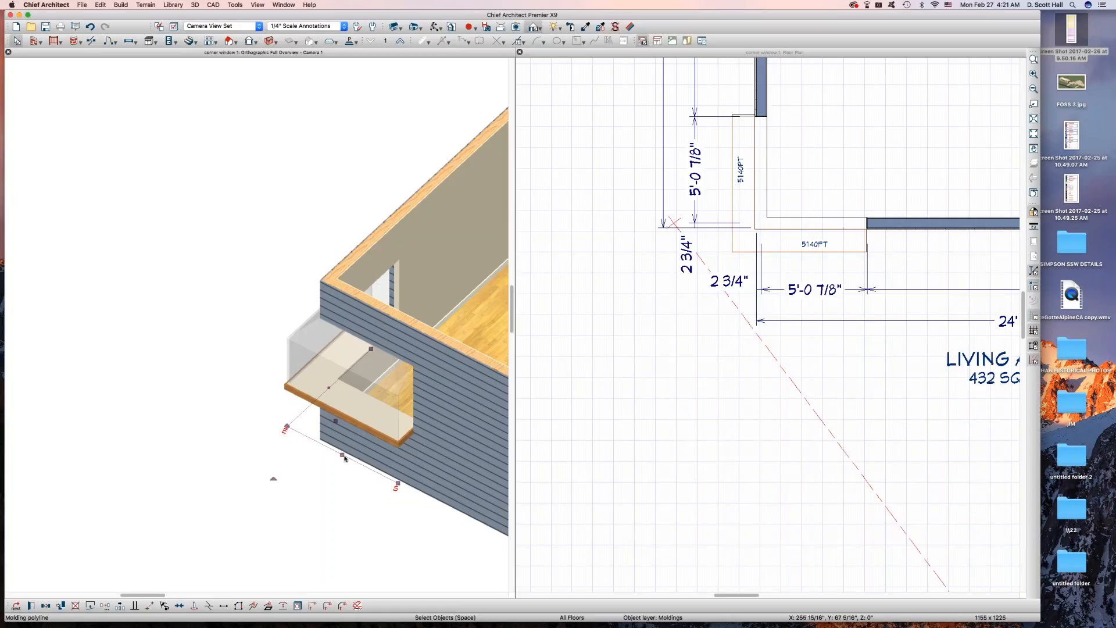
click(357, 606)
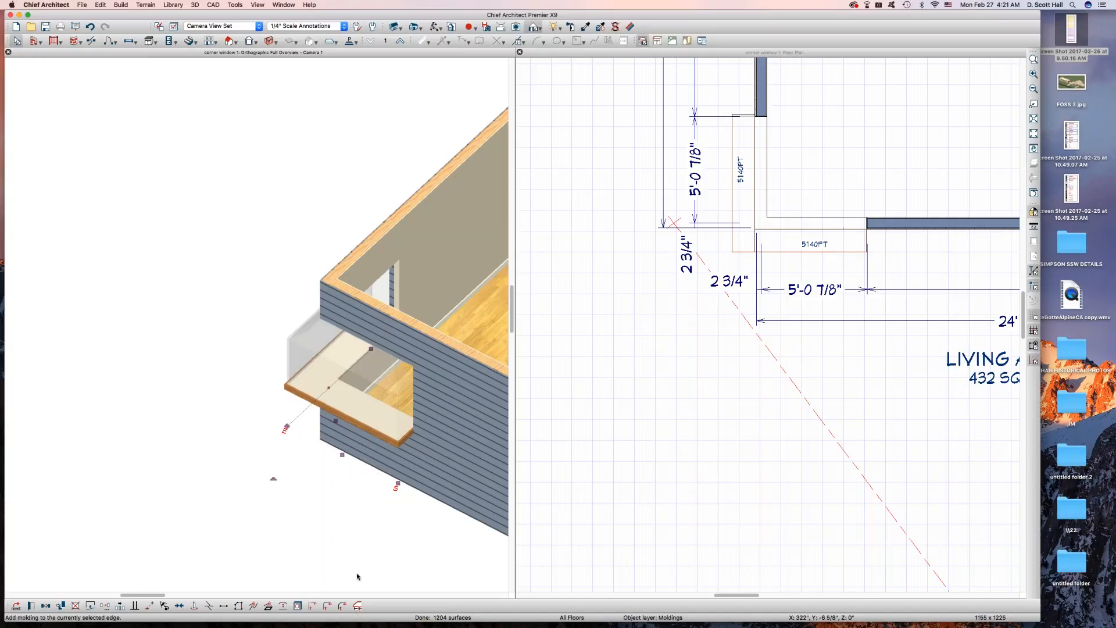
Check the general settings of the corner window's molding polyline from its outer side in the 3D overview
scroll(329, 326, up, 5)
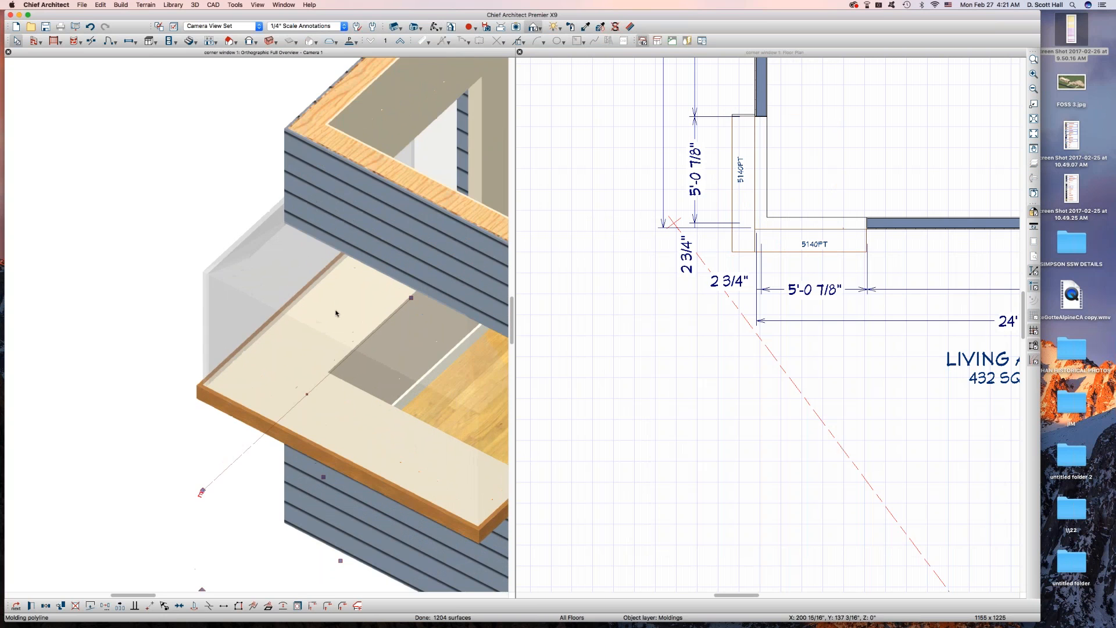
scroll(336, 331, down, 3)
key(o)
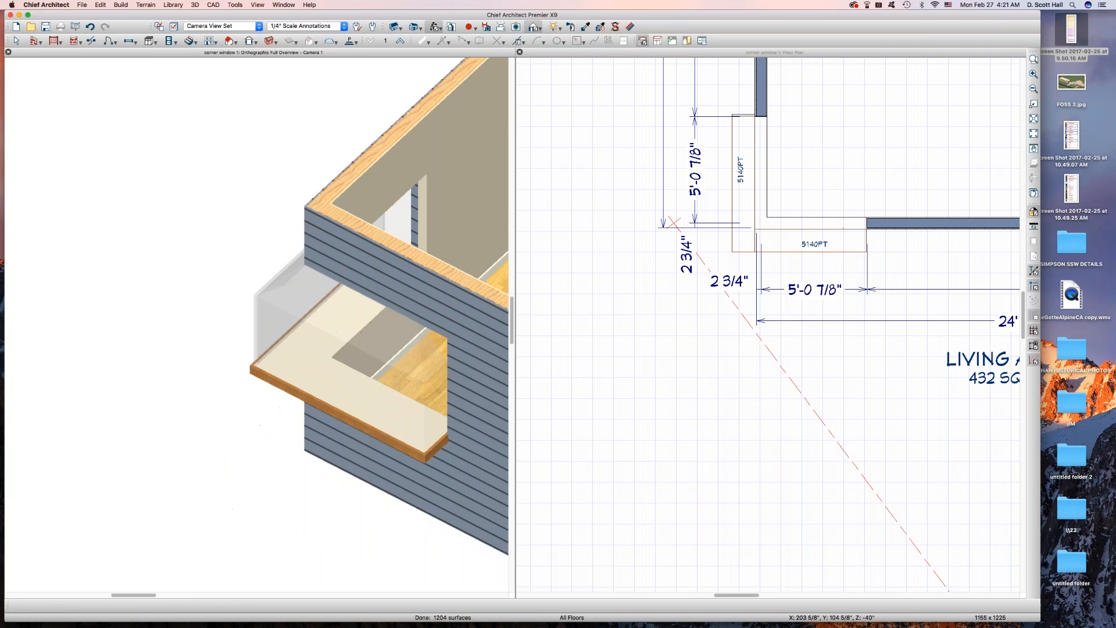
mouse_move(329, 422)
mouse_down()
mouse_move(332, 410)
mouse_move(272, 370)
mouse_move(316, 416)
mouse_move(258, 369)
mouse_move(266, 358)
mouse_move(281, 352)
mouse_move(317, 410)
mouse_up()
key(space)
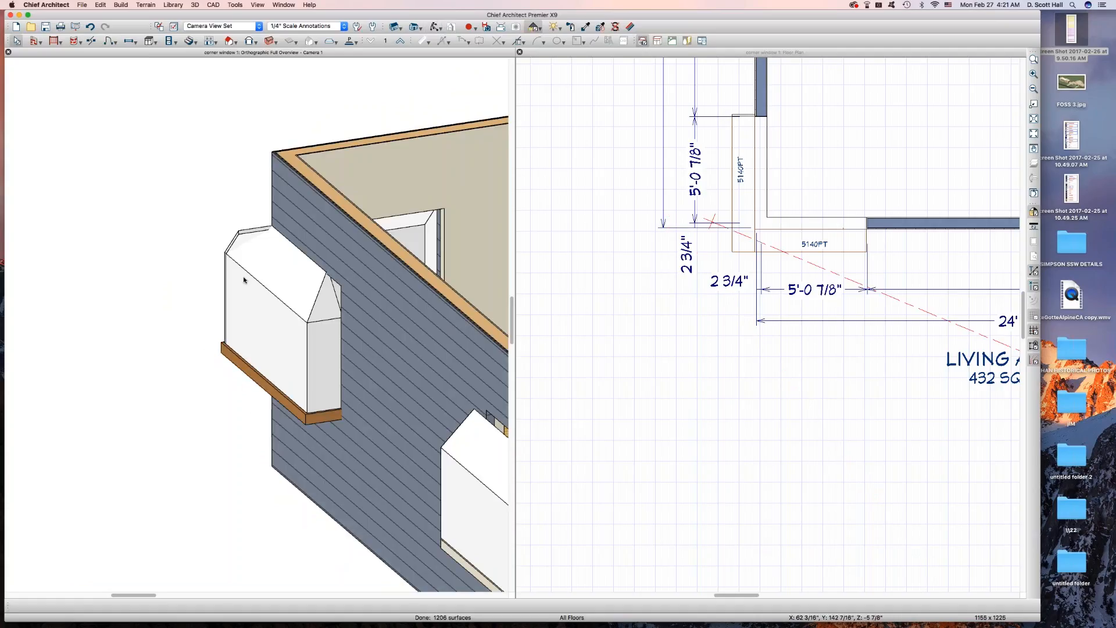
click(244, 279)
click(270, 372)
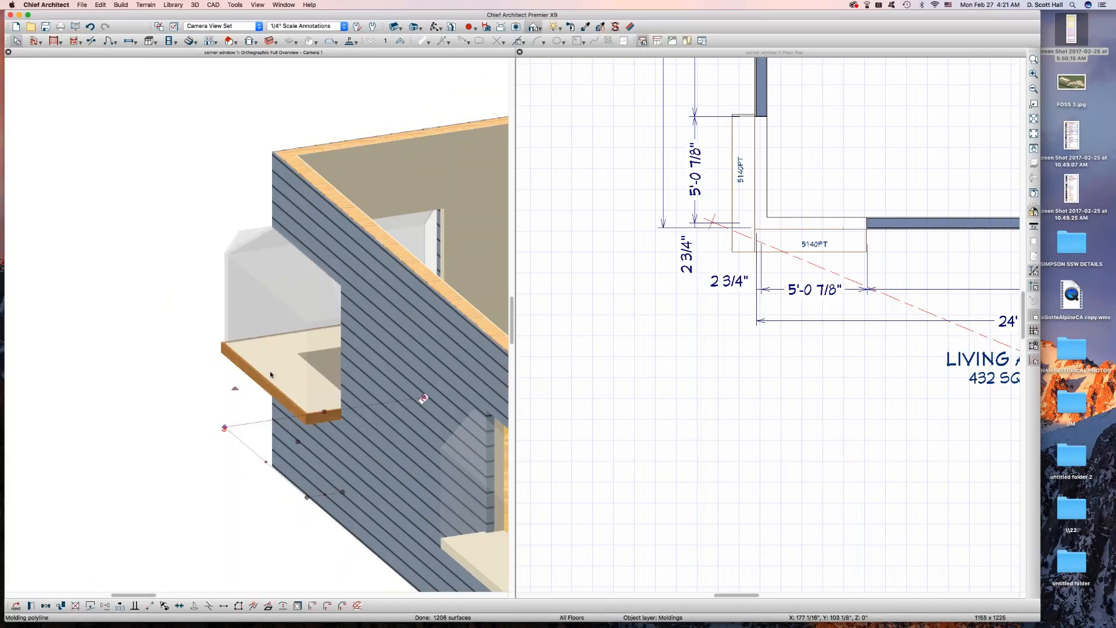
click(266, 384)
click(266, 383)
double_click(424, 392)
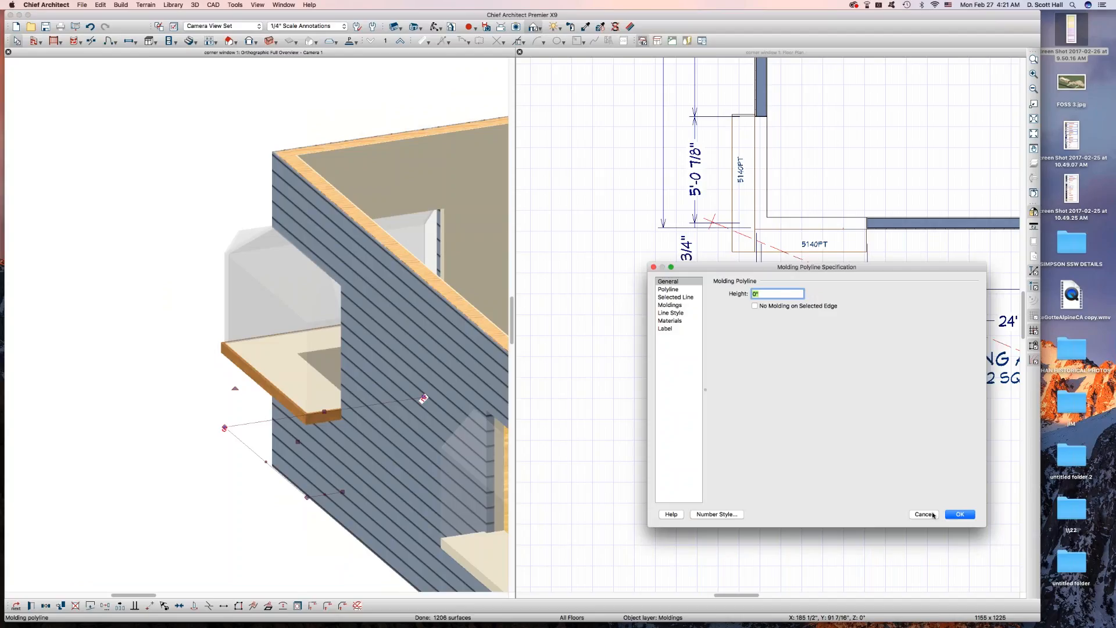
click(923, 514)
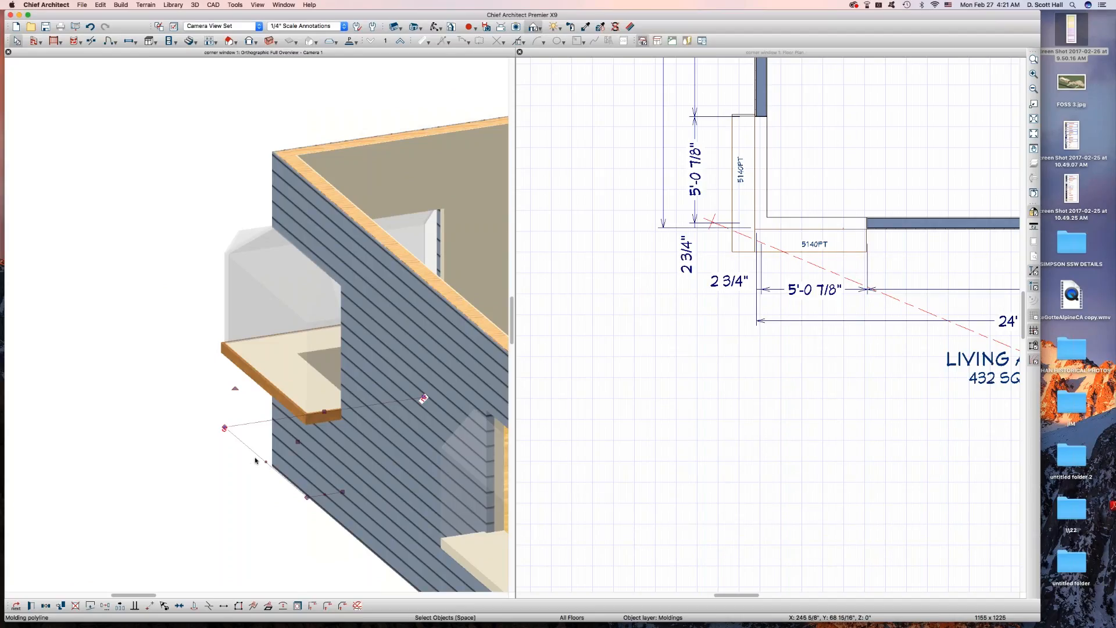
Remove the molding from the polyline's long outer edge along the 24' wall and add it back to that edge
click(357, 607)
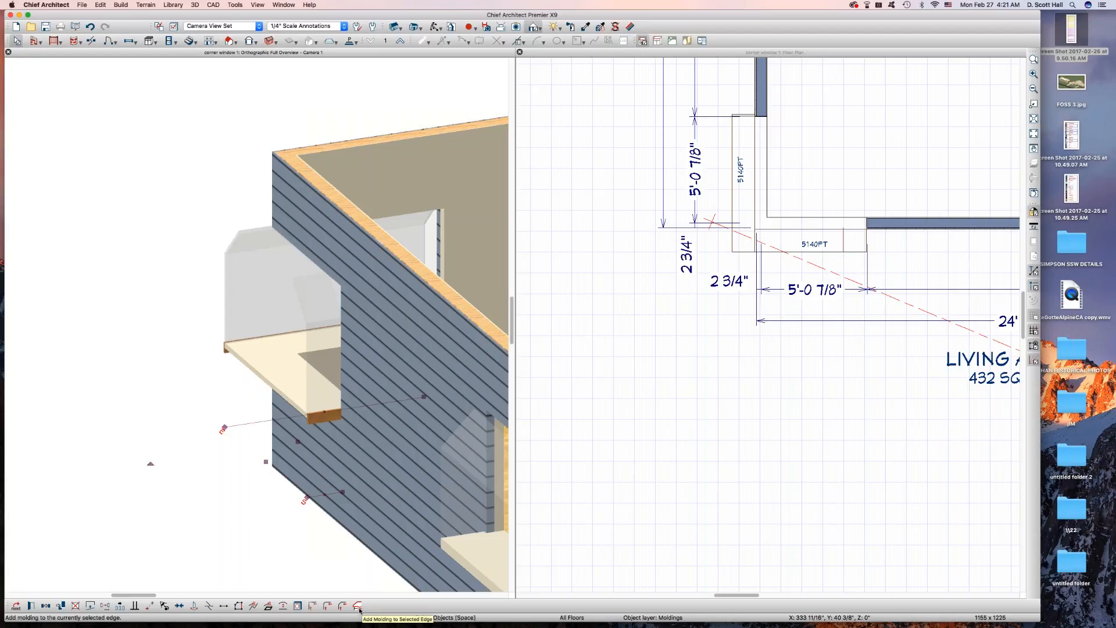
click(357, 606)
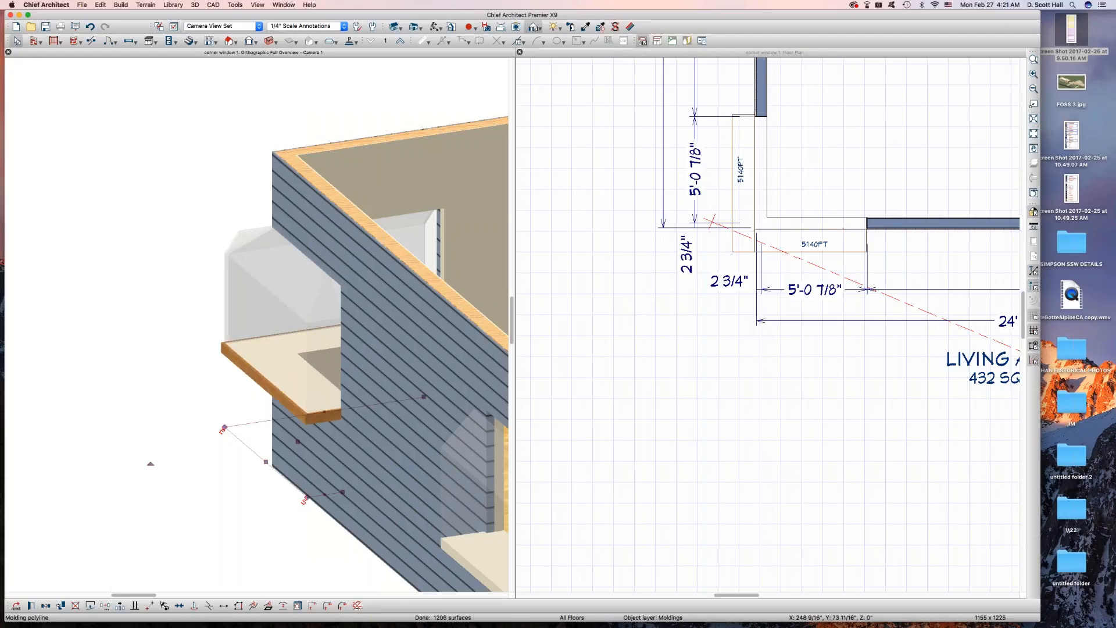
click(212, 254)
click(222, 281)
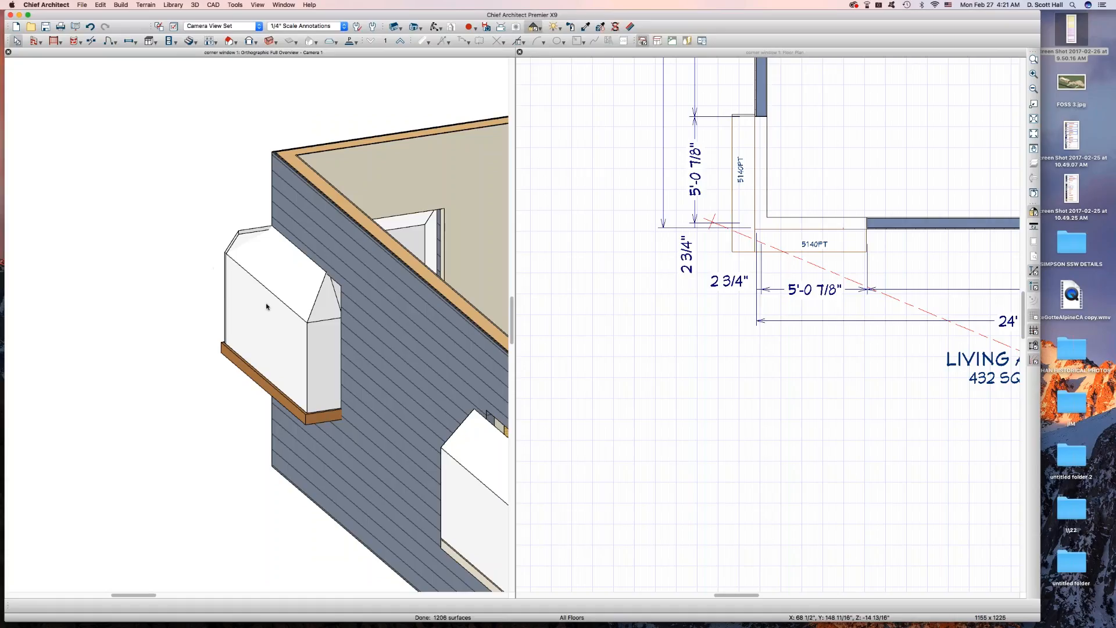
Add molding to the long outer edge of the corner window's molding polyline along the 24' wall
key(alt+o)
drag(165, 317, 297, 314)
key(space)
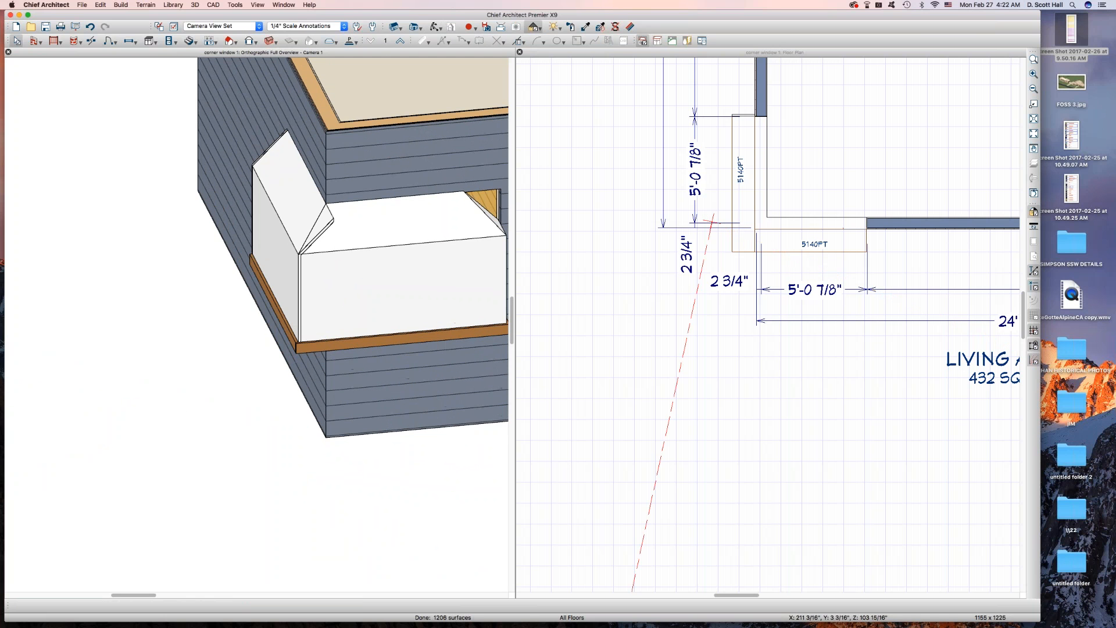
click(323, 231)
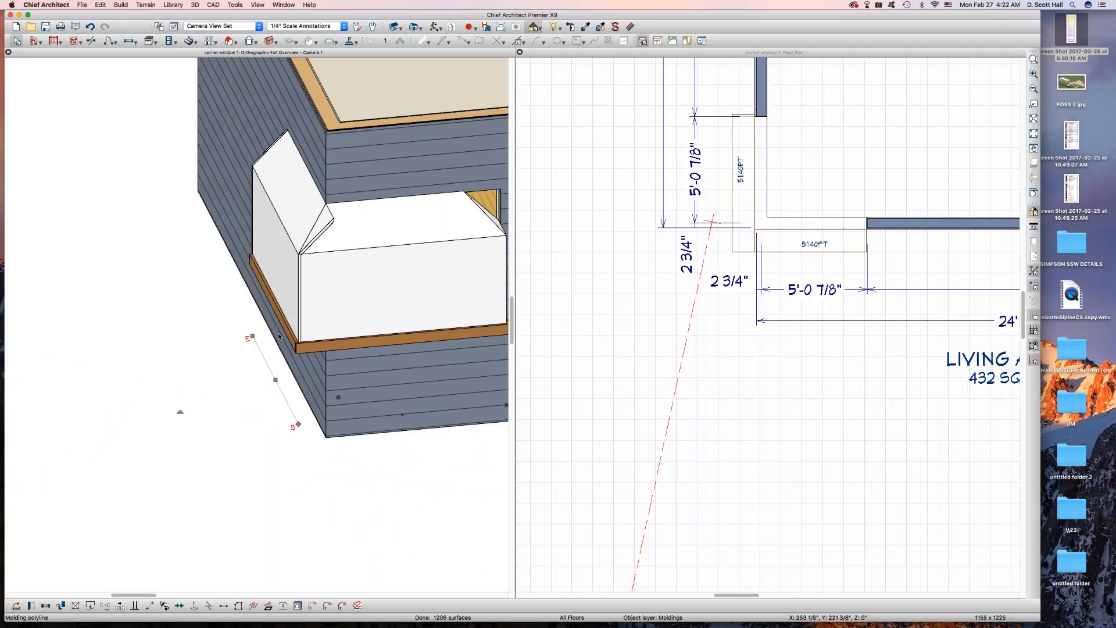
scroll(274, 346, down, 2)
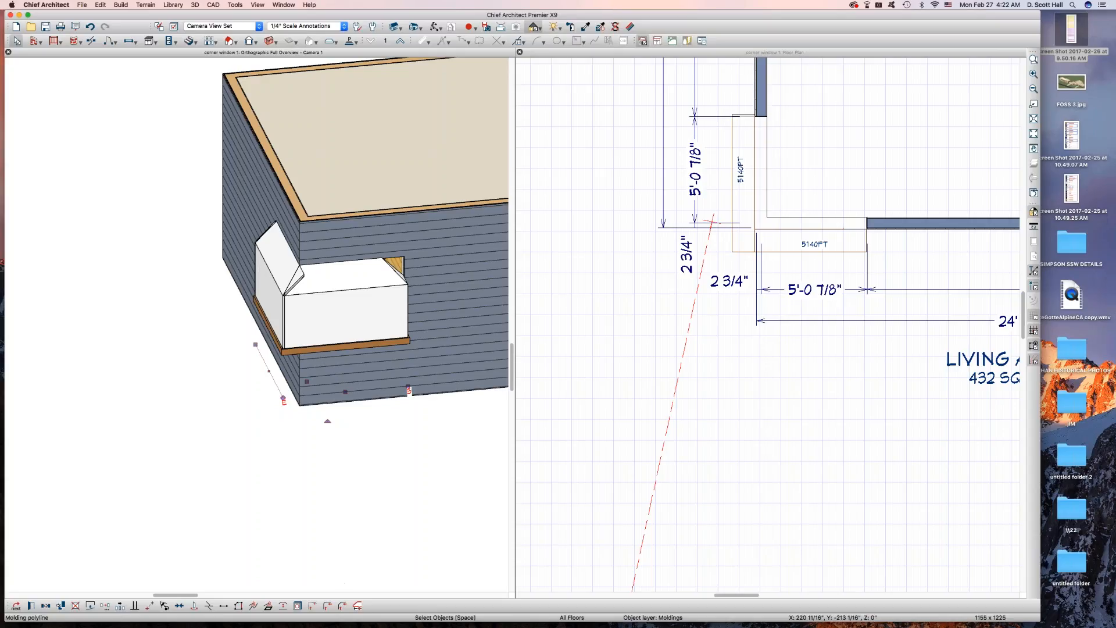
click(357, 606)
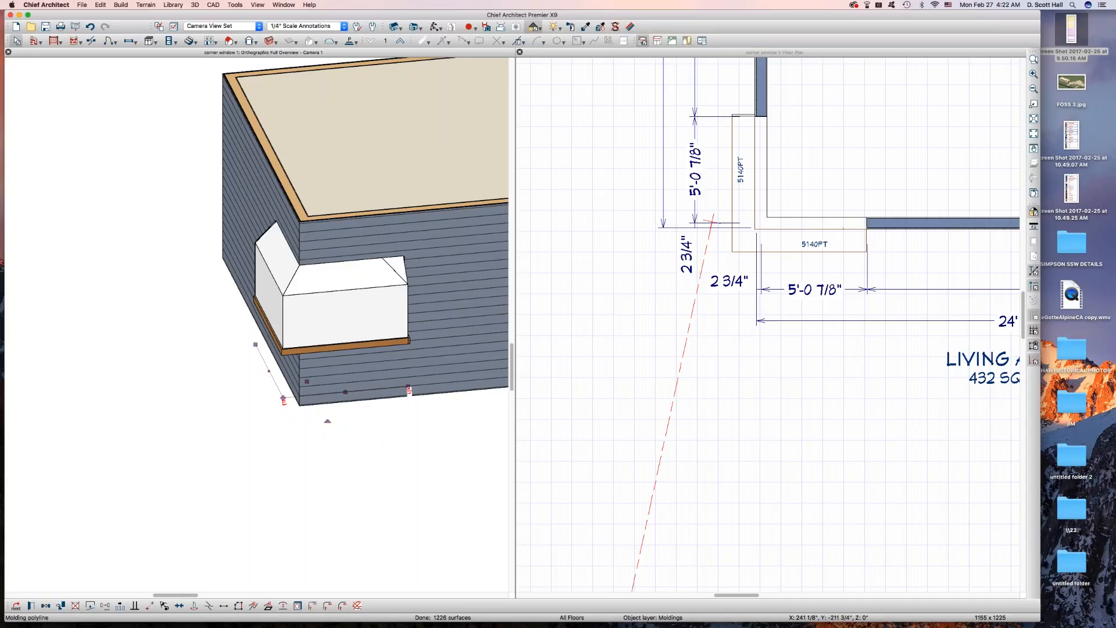
click(356, 368)
click(361, 483)
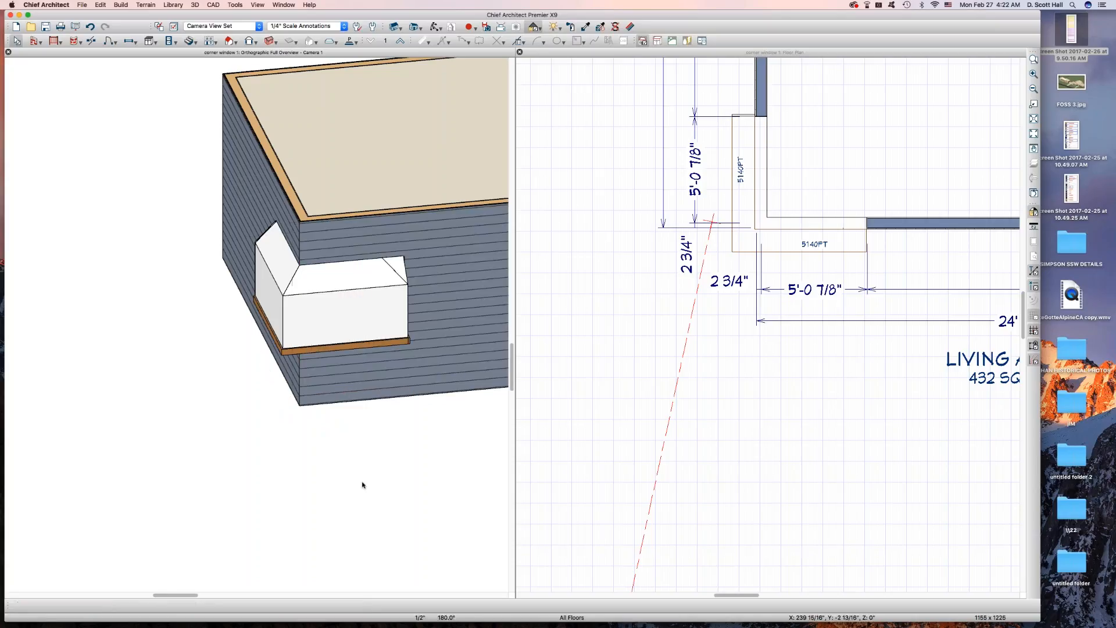
Remove the molding from the polyline's short end edge on the 24' wall side and restore it
middle_drag(399, 458, 252, 407)
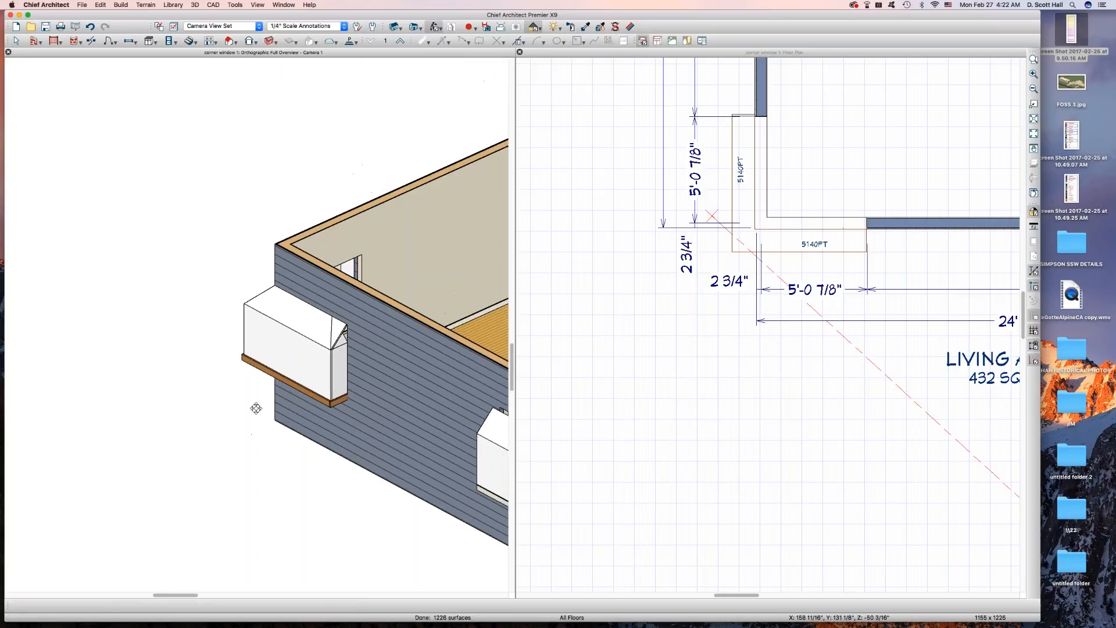
click(336, 383)
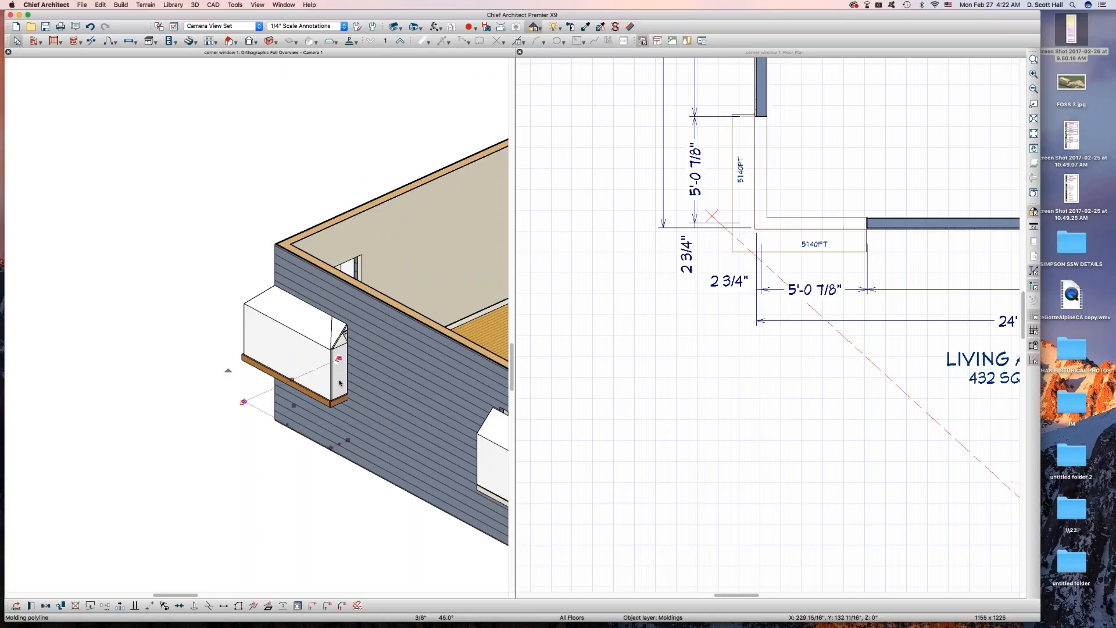
click(338, 443)
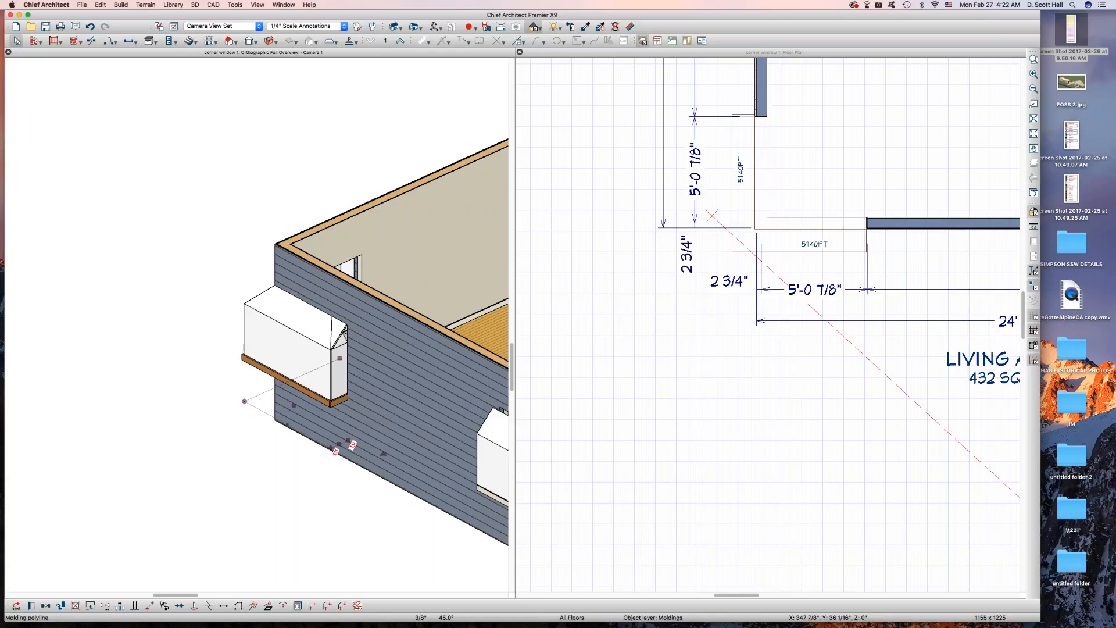
click(357, 606)
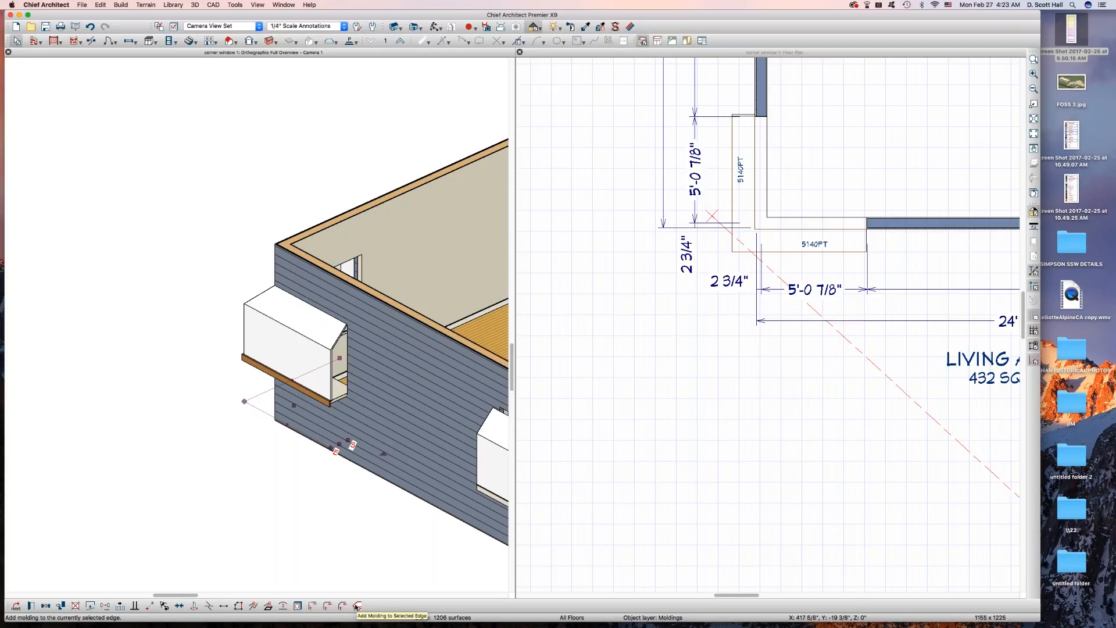
click(357, 607)
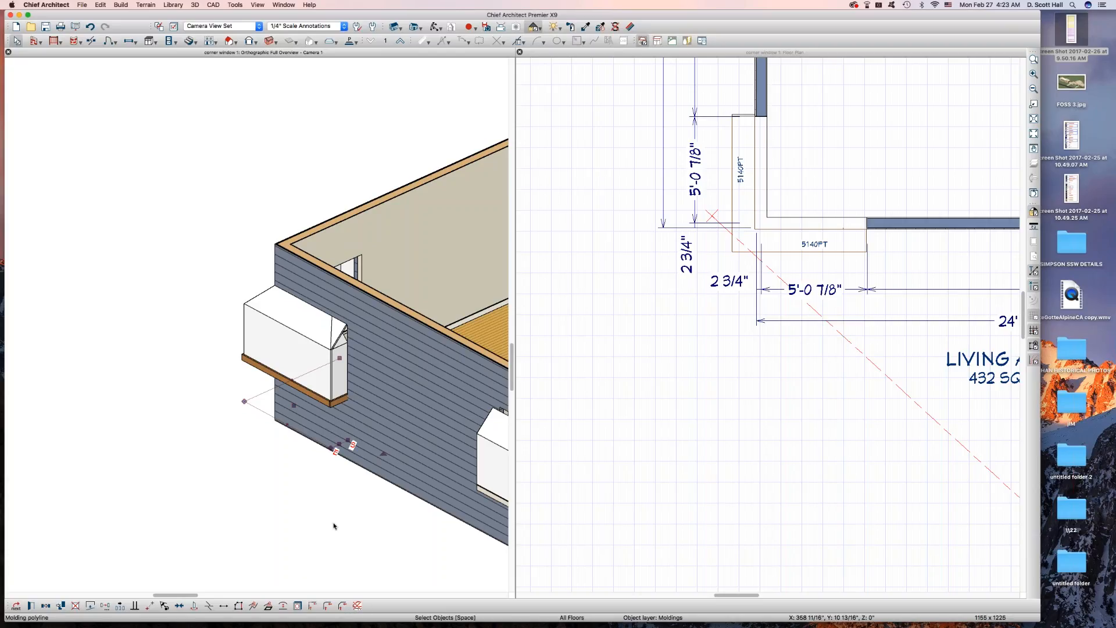
Check the WINDOW GARDEN 1 profile settings in the molding polyline's specification
key(super+e)
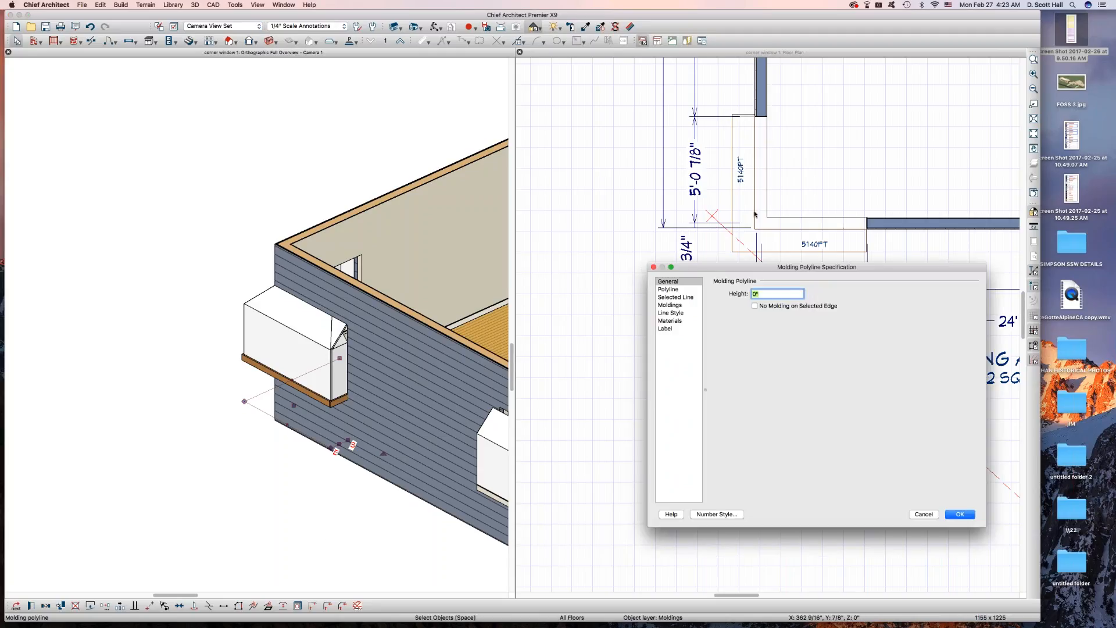
click(678, 306)
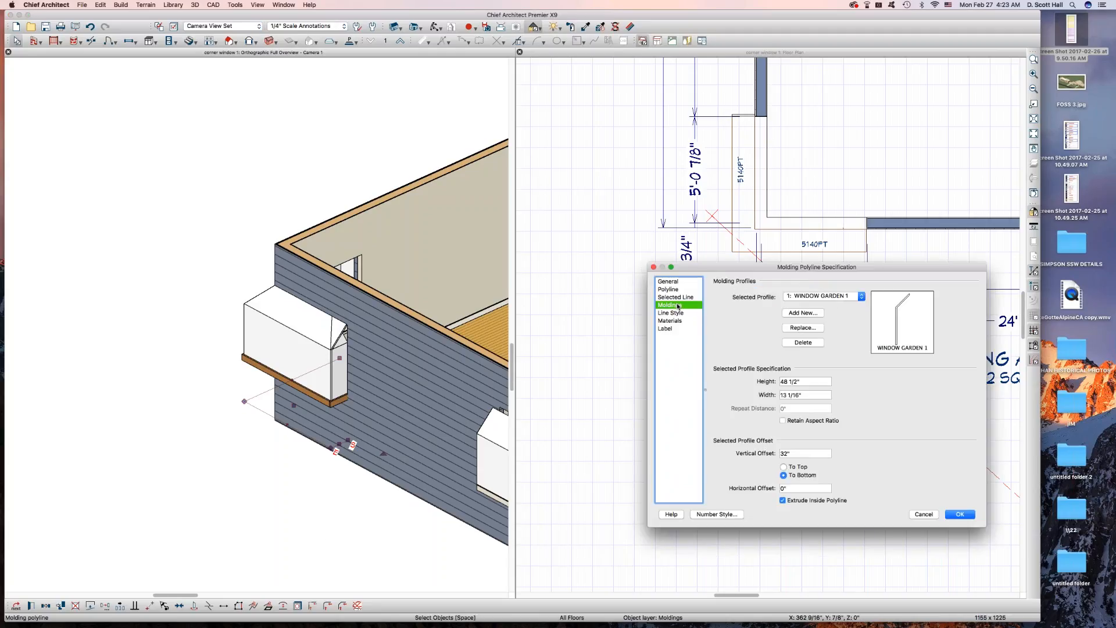
click(808, 298)
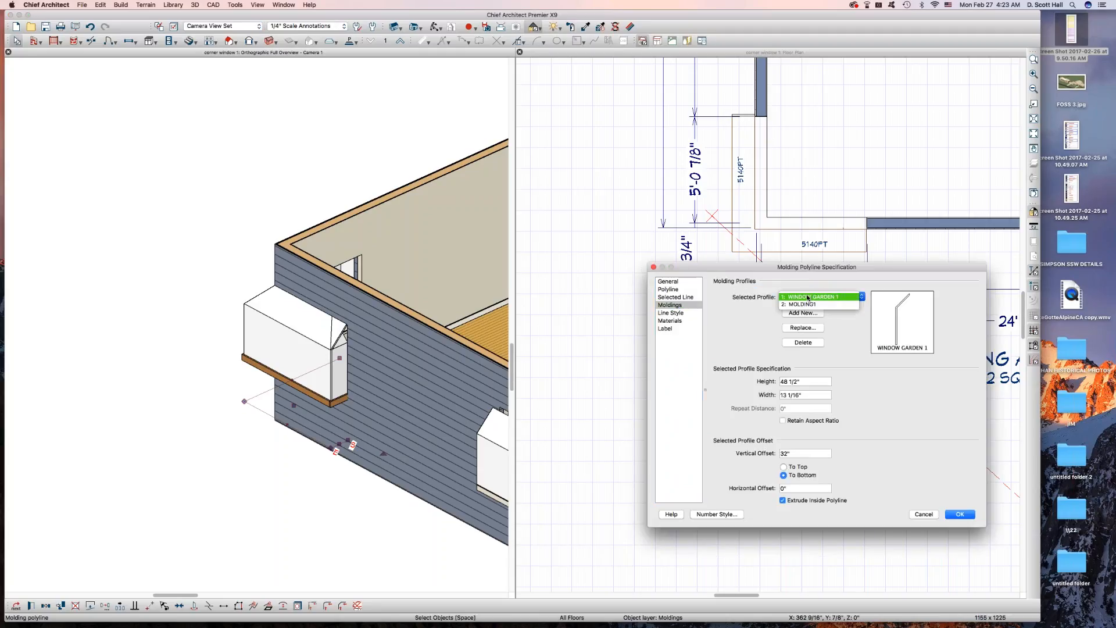
click(807, 297)
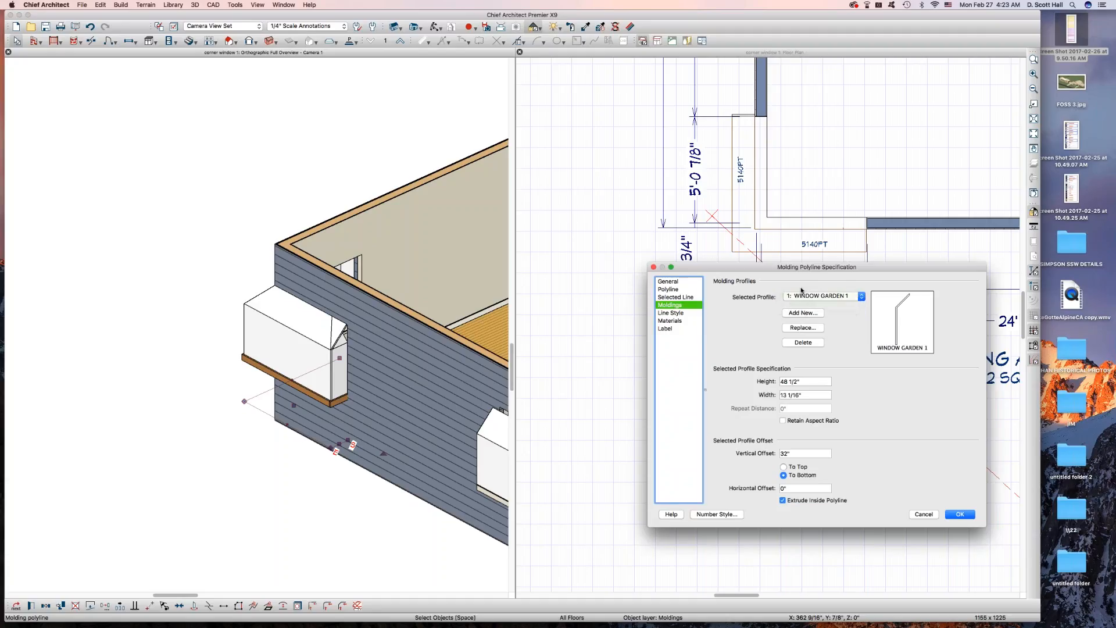
click(959, 515)
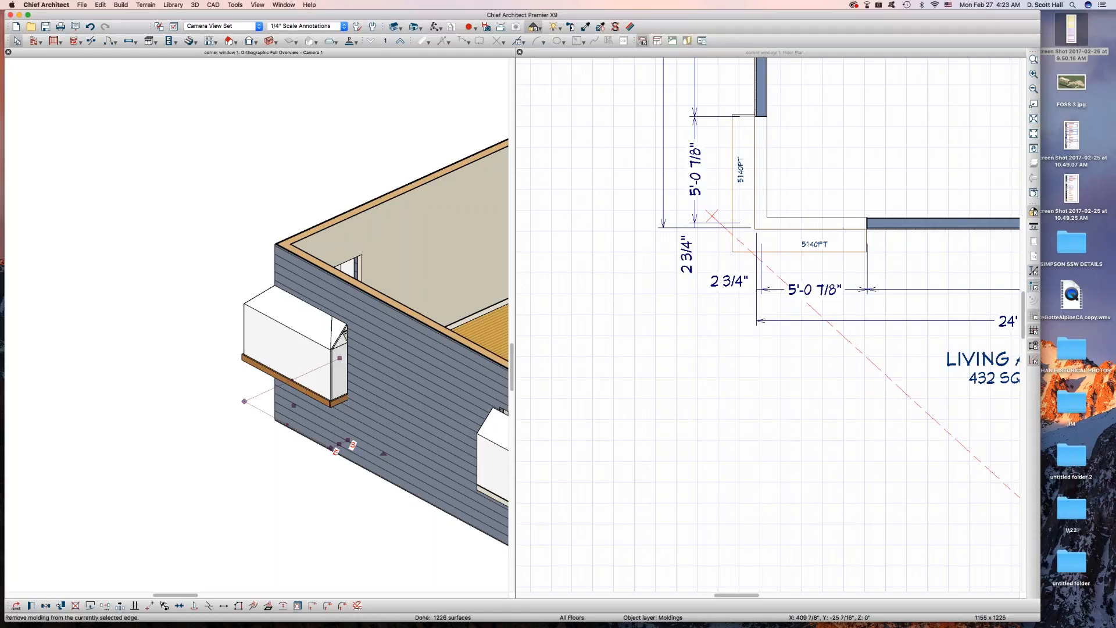
Toggle the molding on the polyline's short end edge at the 24' wall, leaving it removed
click(357, 606)
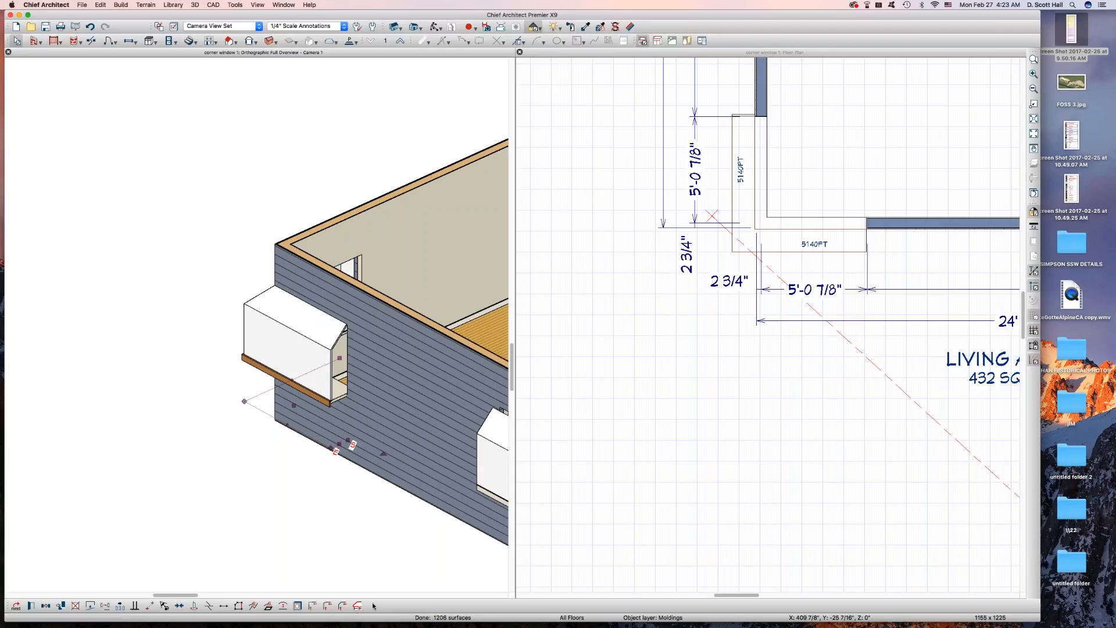
click(358, 606)
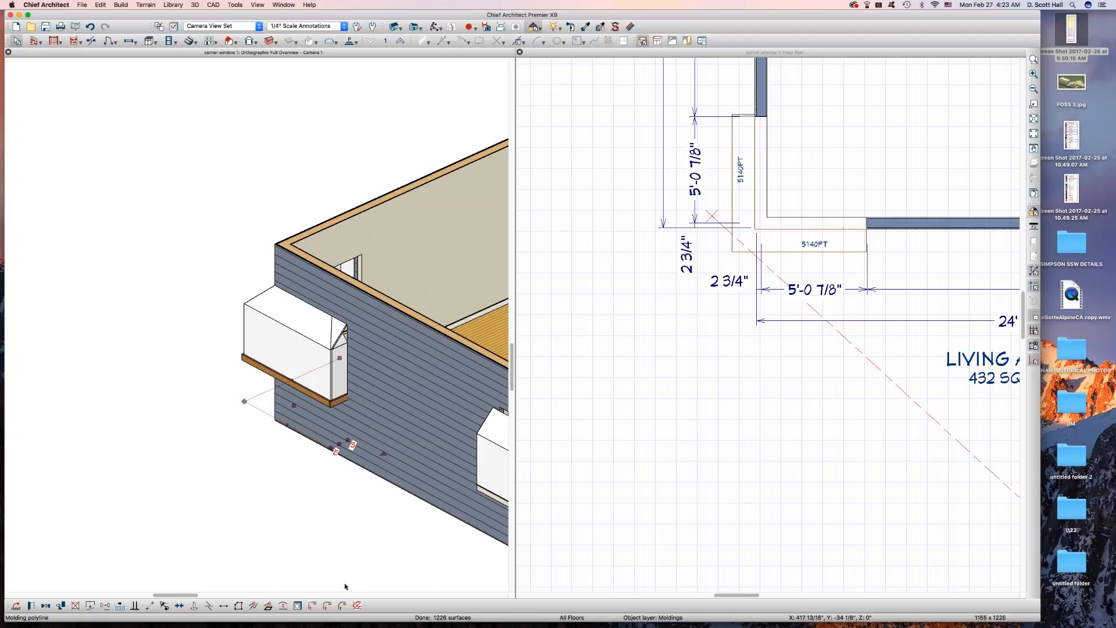
click(358, 608)
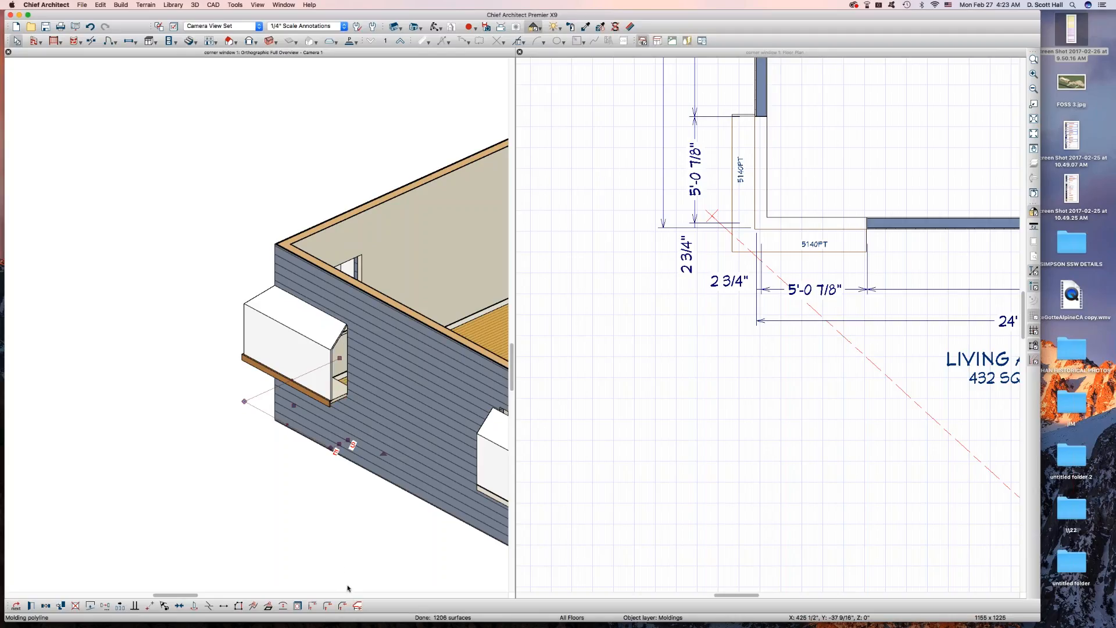
click(328, 453)
key(Escape)
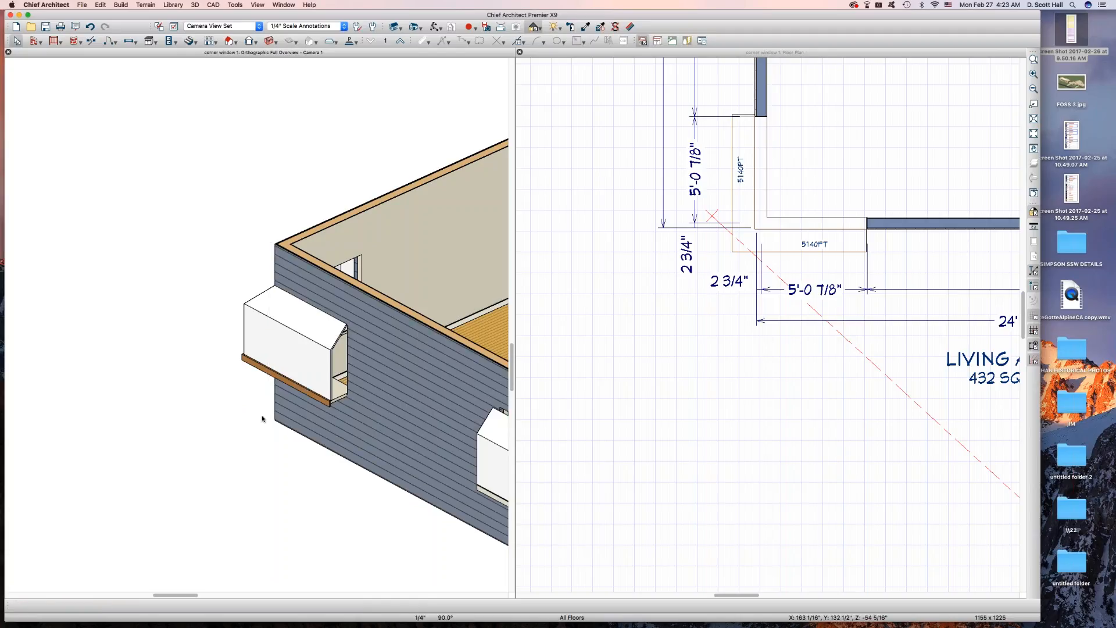
Examine the corner window's open end and outside corner from several directions in the 3D overview, showing the glass as transparent
key(o)
drag(190, 349, 167, 344)
scroll(167, 343, up, 3)
key(space)
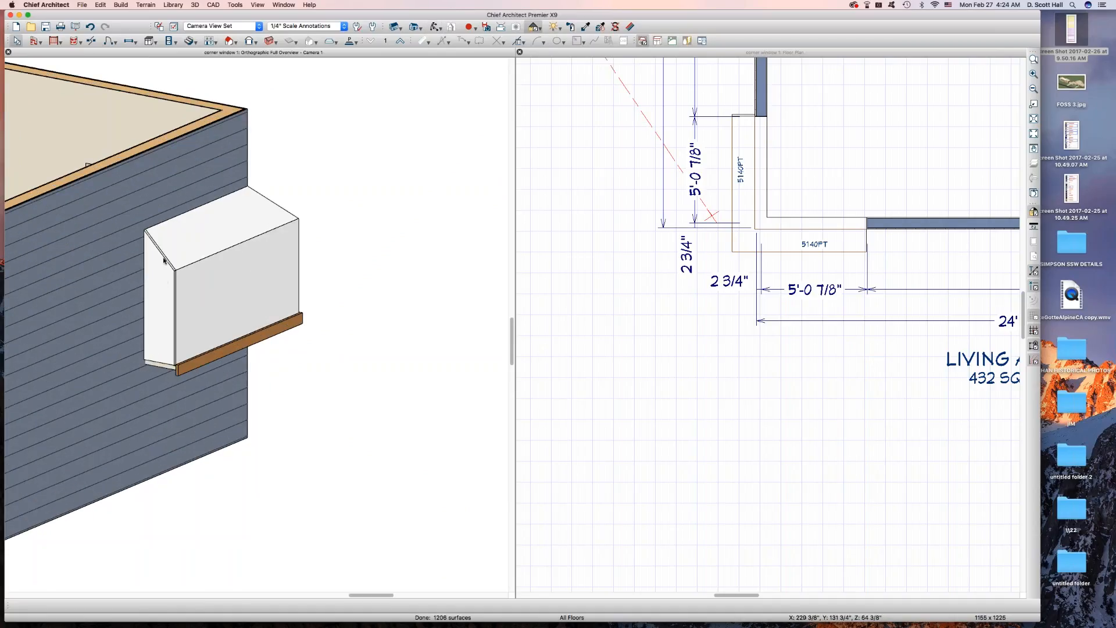
scroll(186, 281, down, 3)
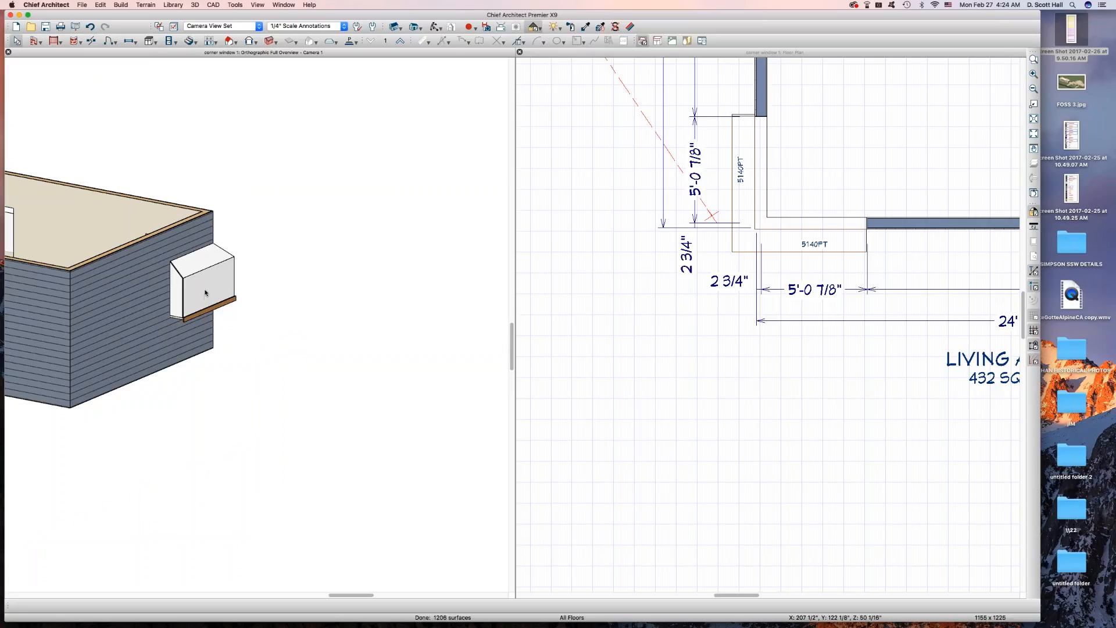
click(206, 293)
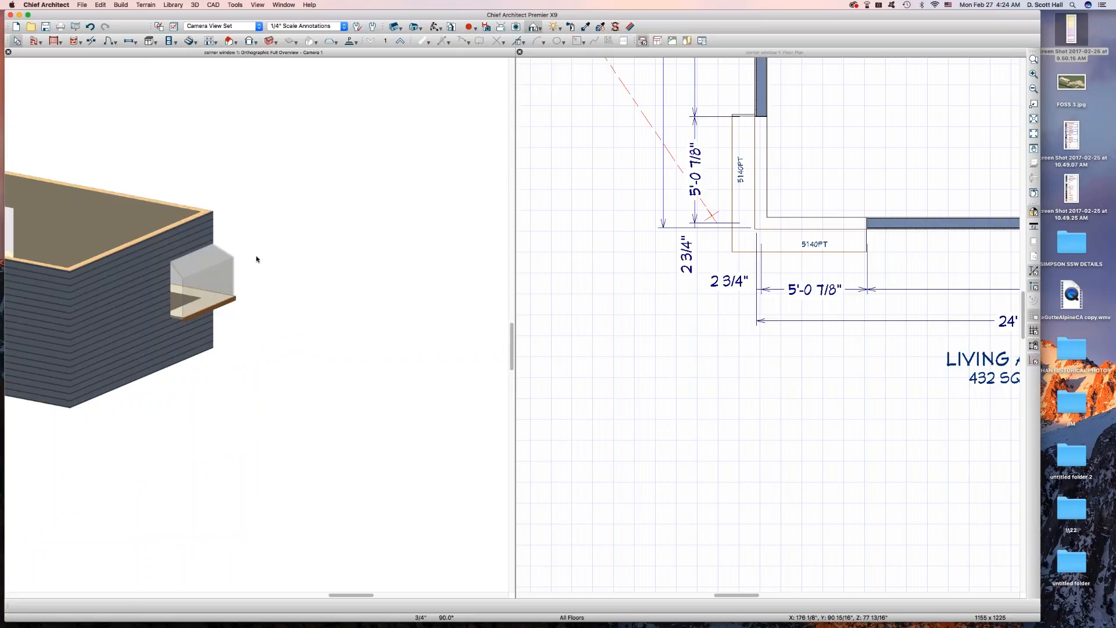
key(alt+o)
drag(324, 326, 142, 322)
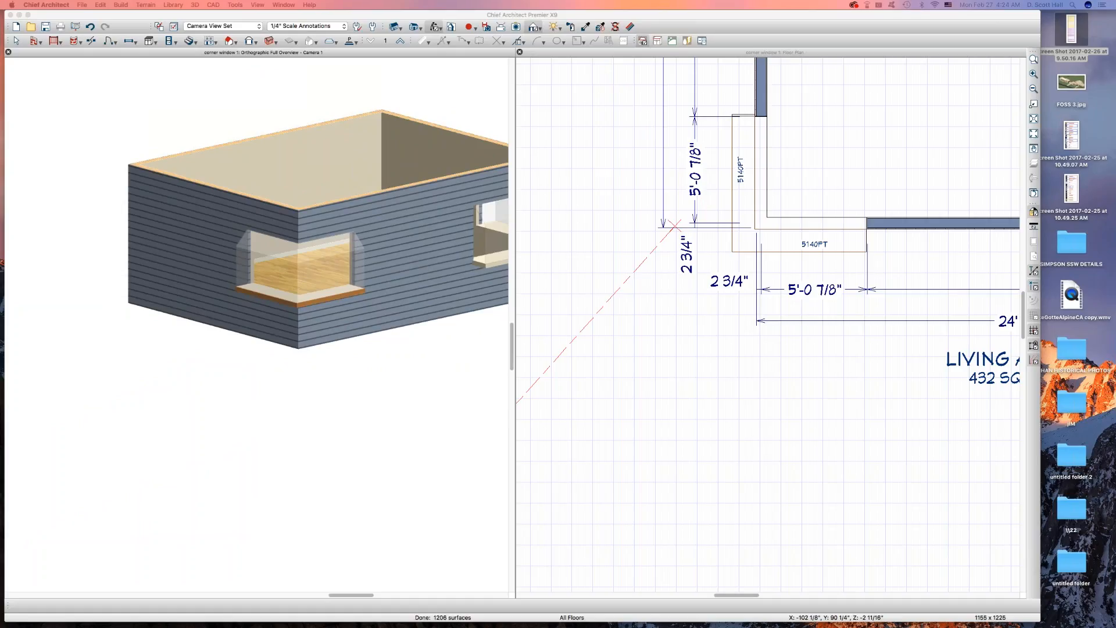
Switch to Safari to view the reference house photo from the Corner Garden window forum thread, and return to Chief Architect
drag(0, 174, 599, 91)
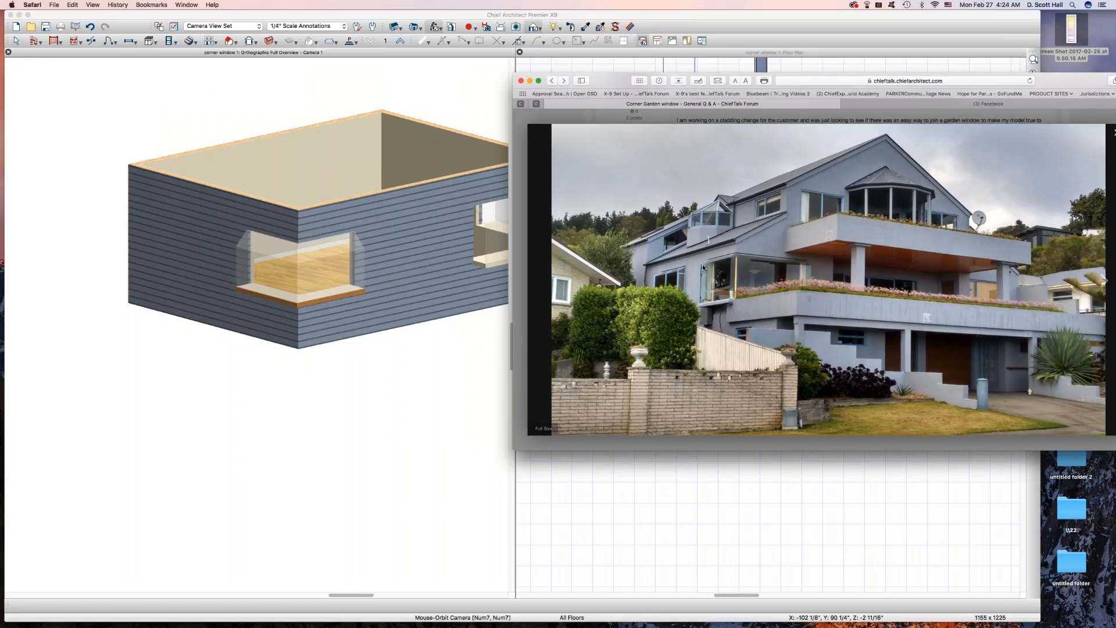
click(451, 282)
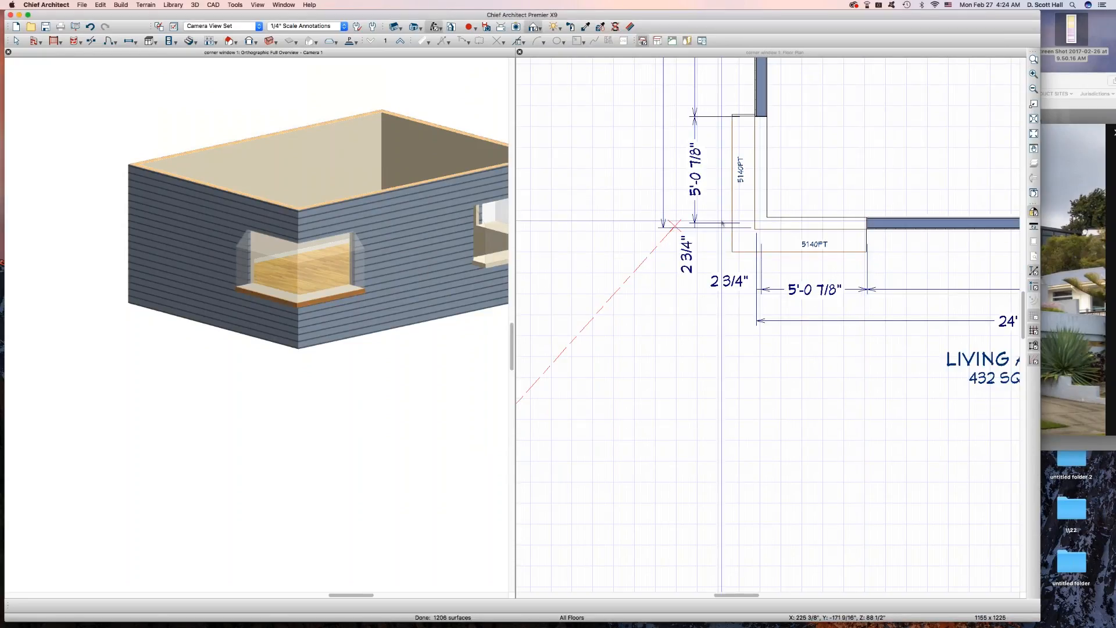
Examine the two 5140PT pass-through windows meeting at the corner and the molding polyline around them in the floor plan
click(680, 210)
click(760, 167)
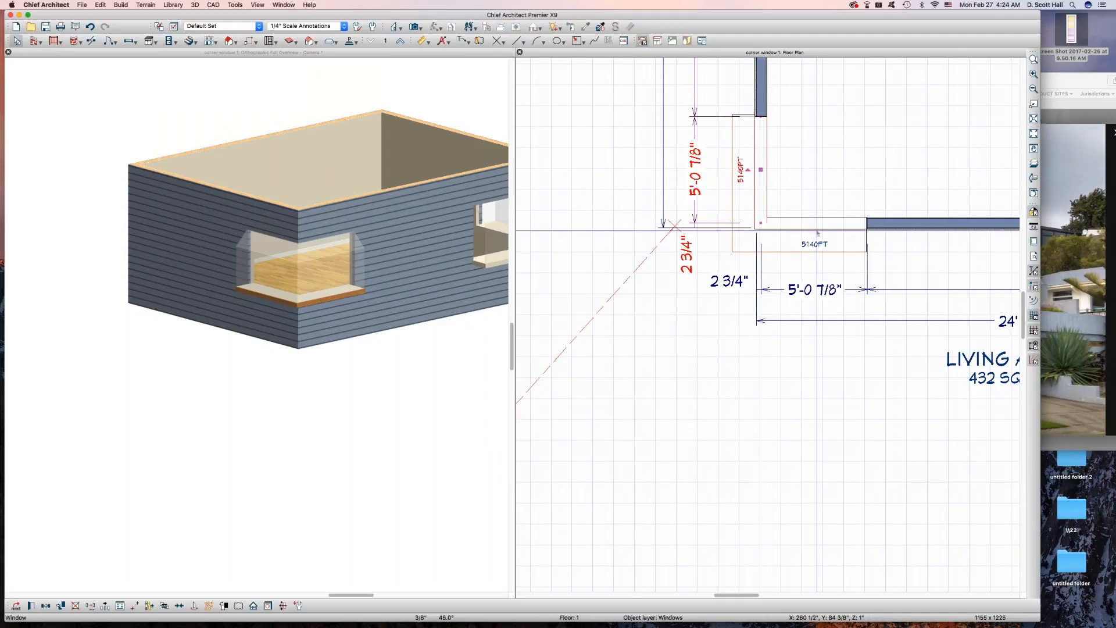
click(802, 223)
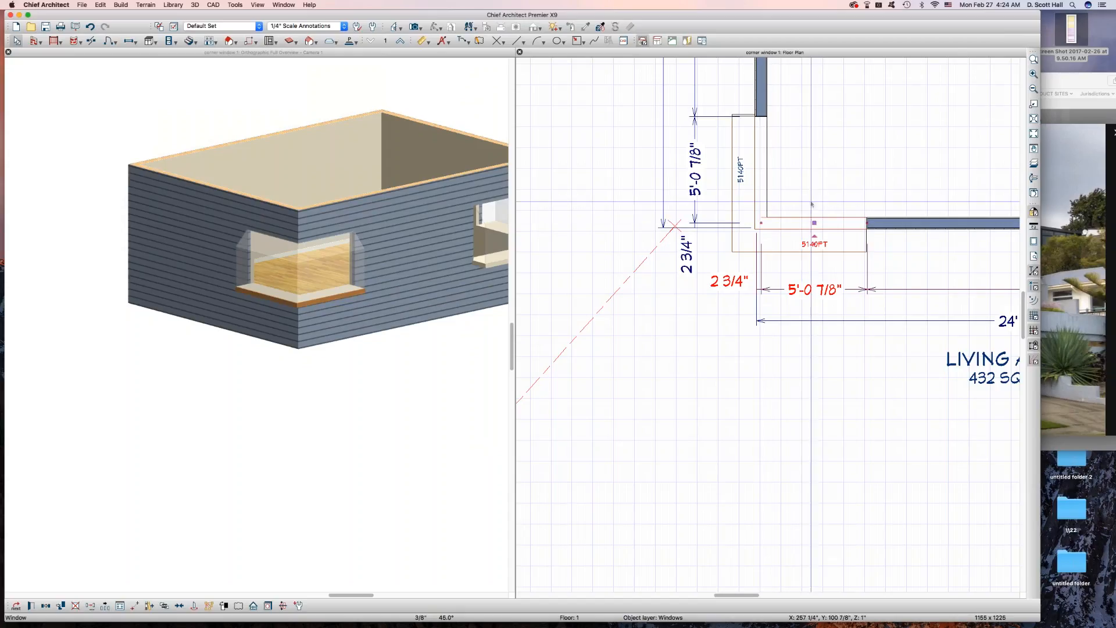
click(781, 252)
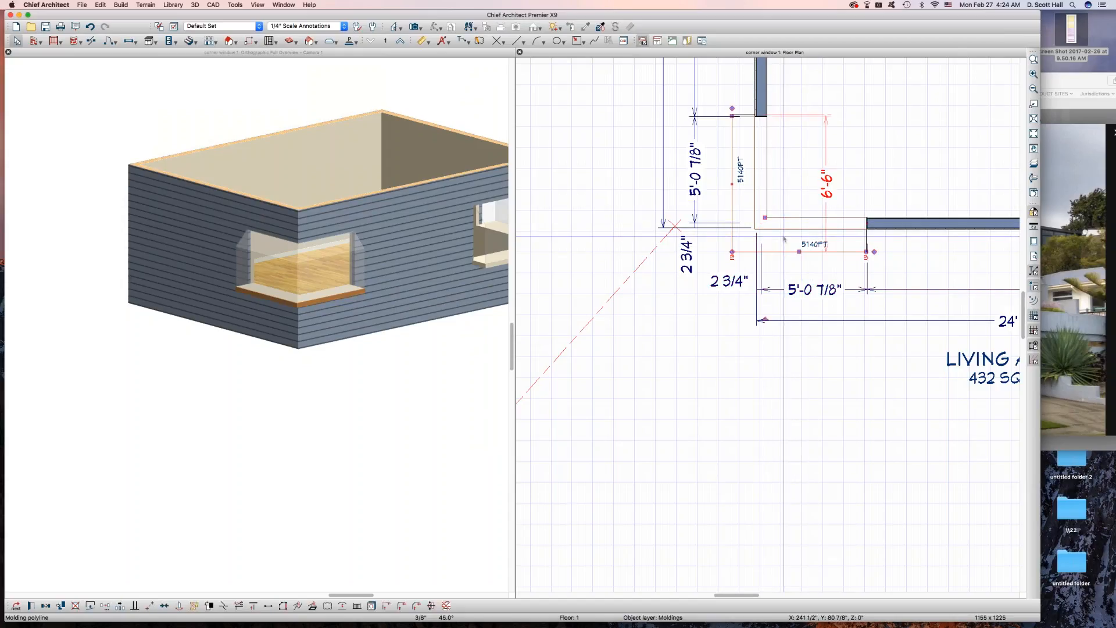
scroll(745, 194, down, 3)
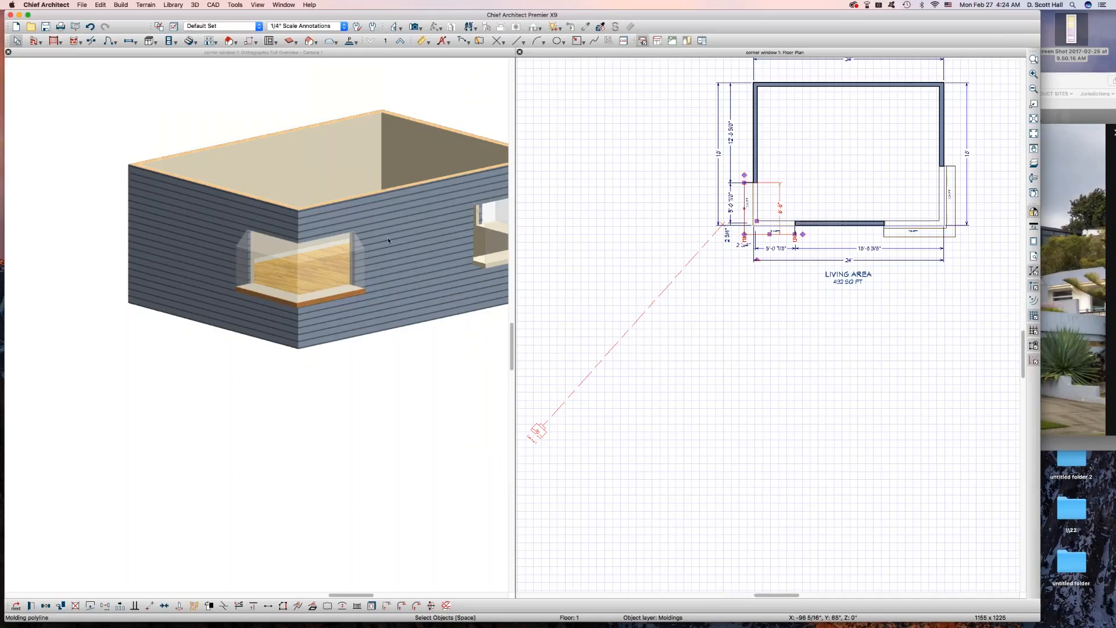
Enable the Has Corner Post option in the frame settings of the 24' wall's pass-through window beside the dimensioned corner
click(465, 314)
drag(378, 329, 139, 348)
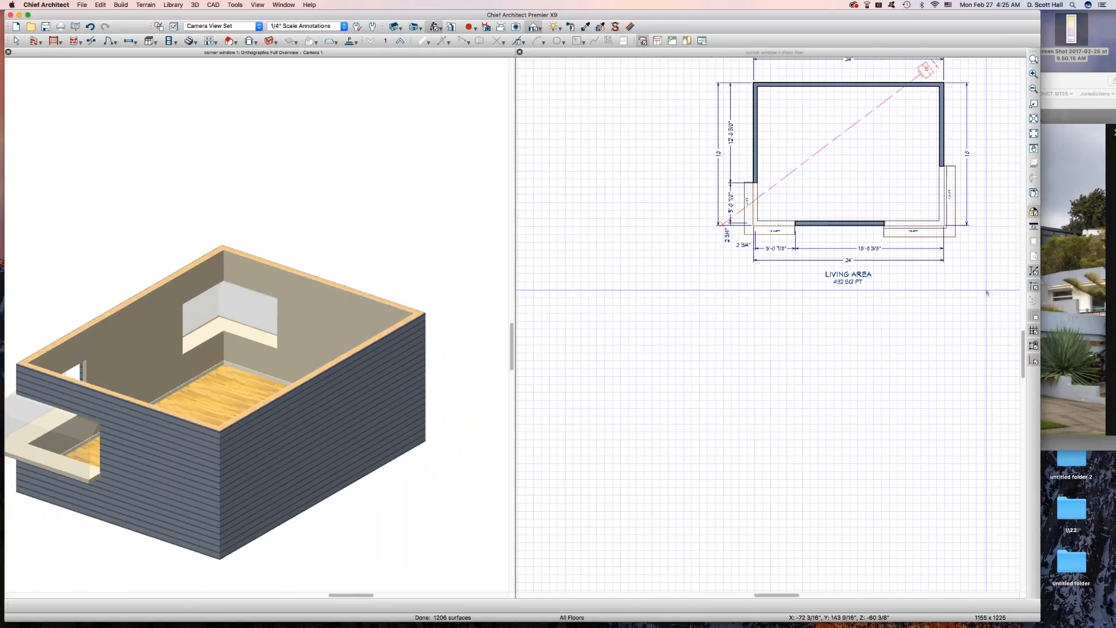
click(777, 231)
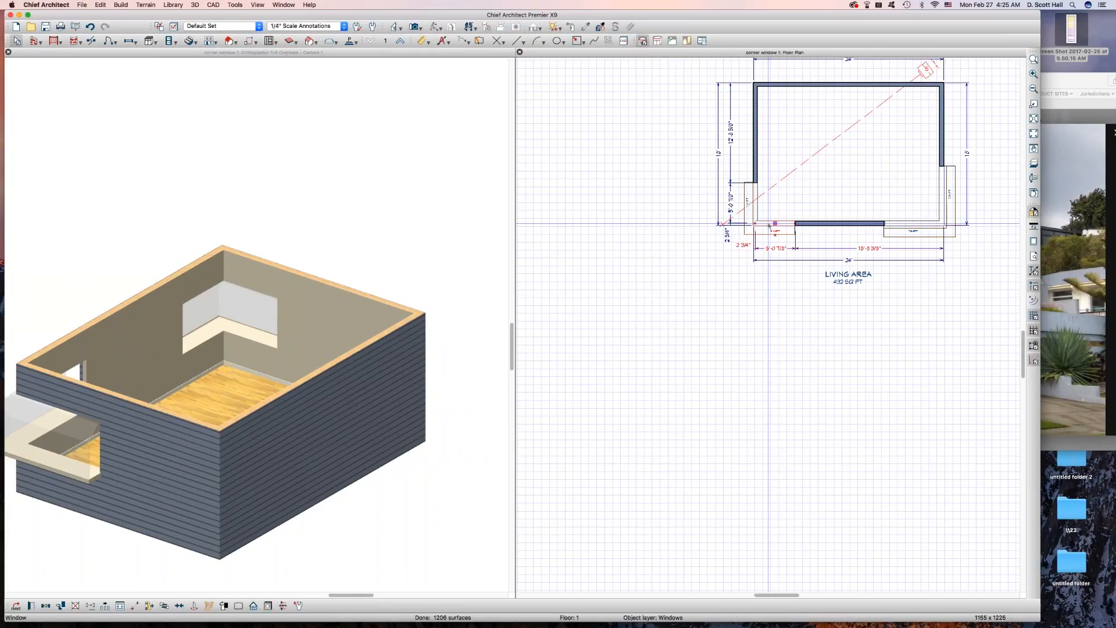
double_click(778, 235)
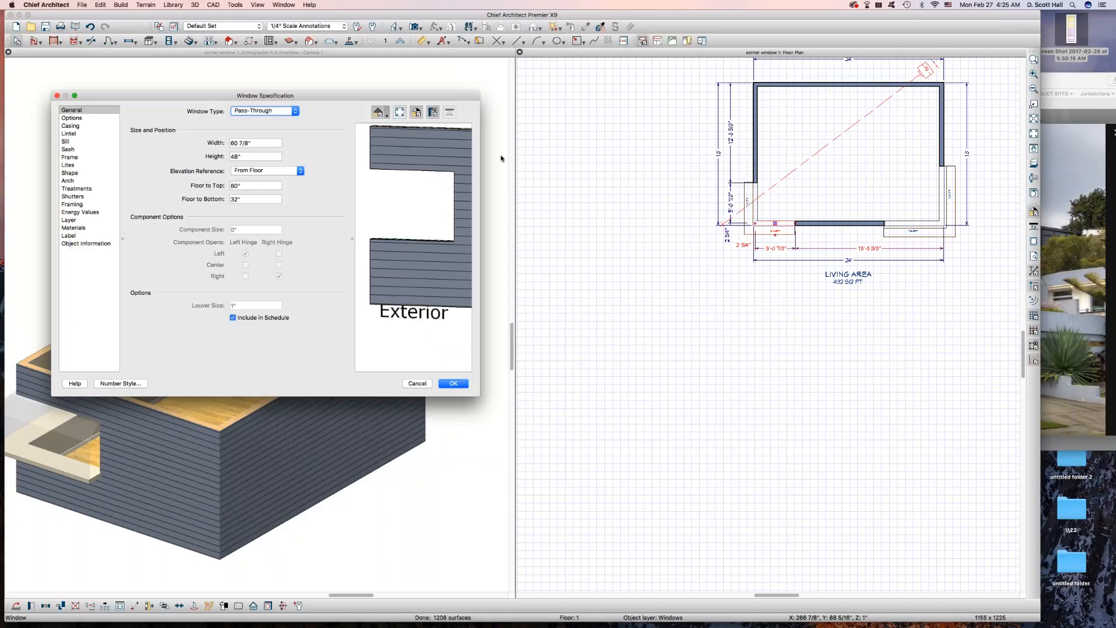
click(67, 157)
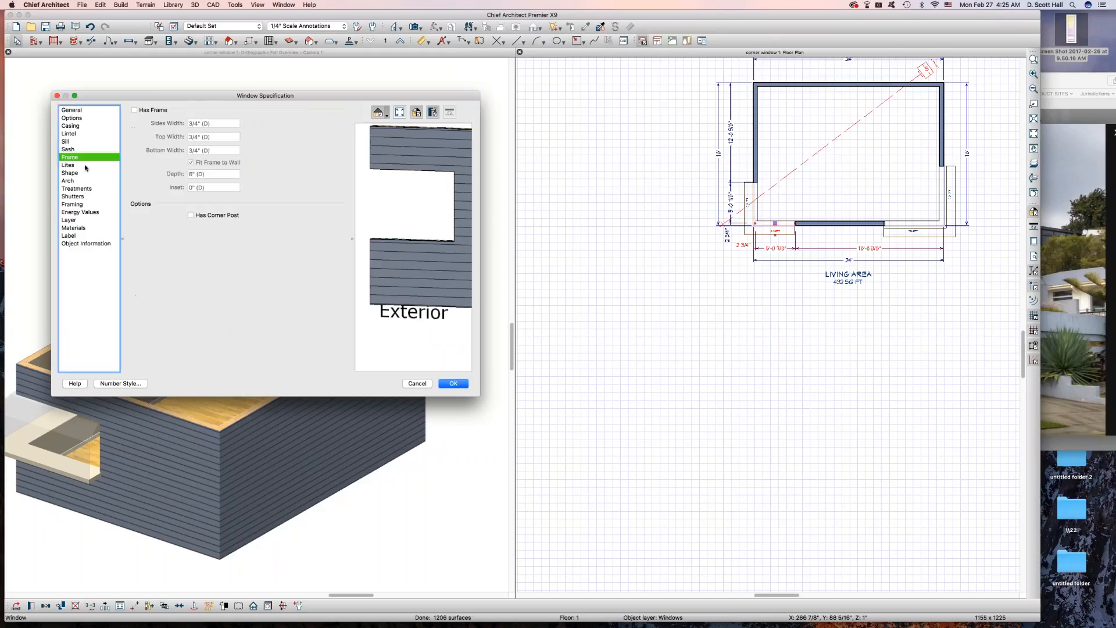
click(207, 214)
key(Return)
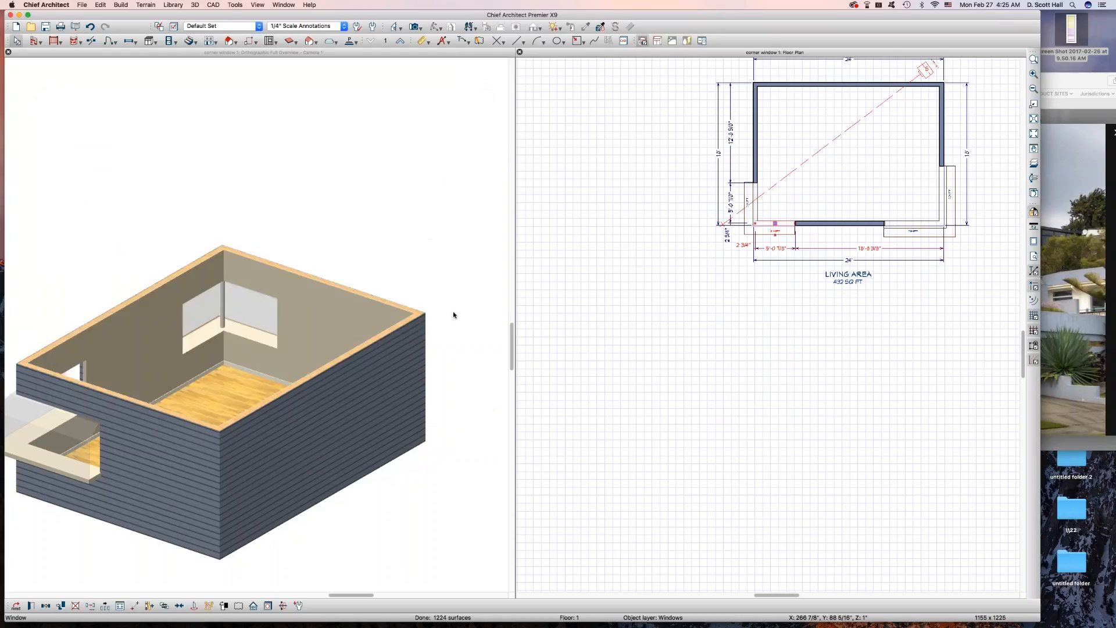
Examine the post at the window corner up close from inside the room and compare the same corner in the floor plan
click(303, 318)
scroll(261, 328, up, 6)
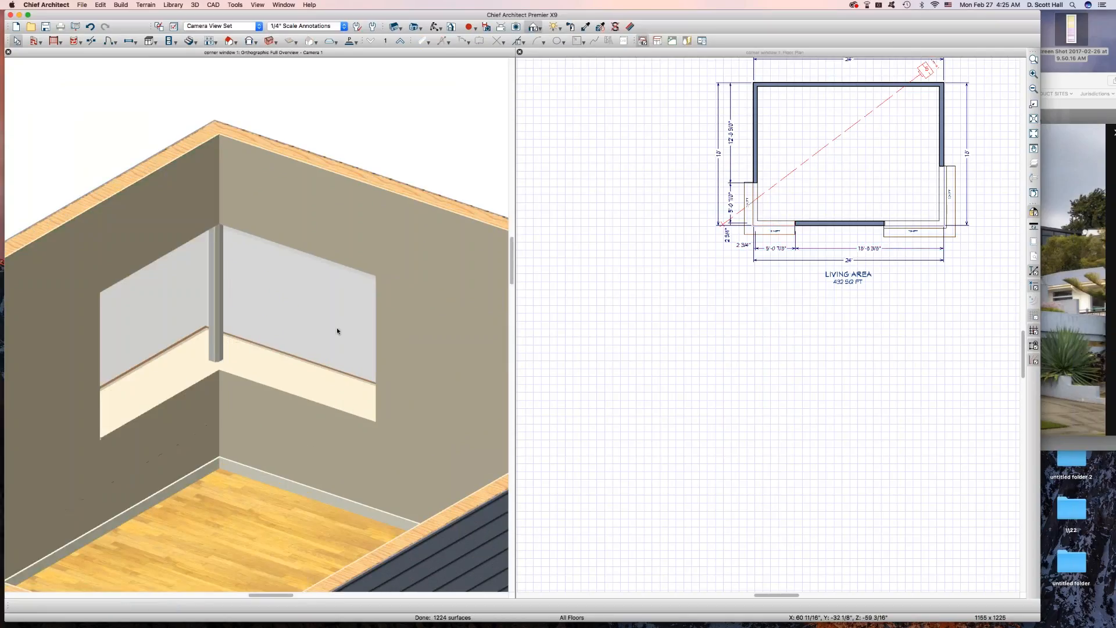
click(837, 276)
scroll(770, 192, up, 4)
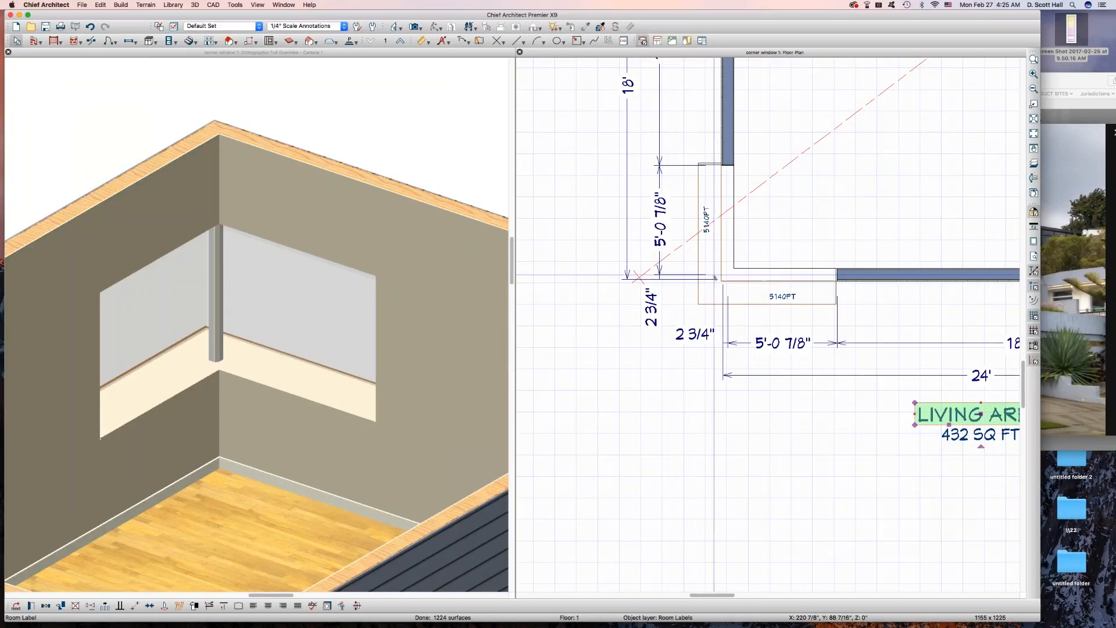
click(707, 294)
drag(780, 240, 661, 309)
scroll(668, 306, down, 4)
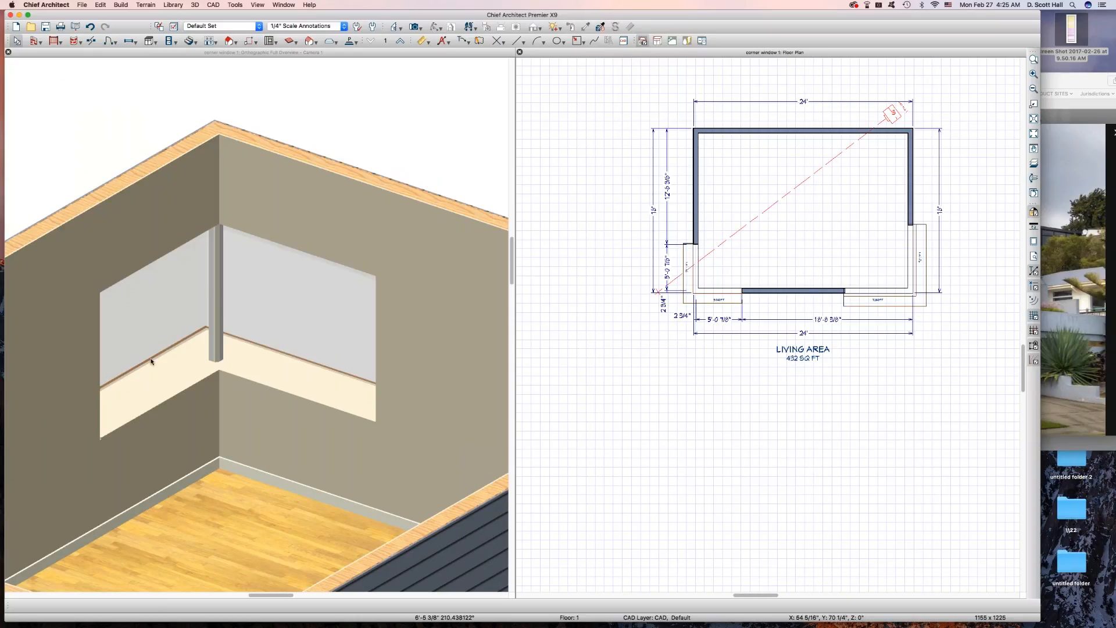
Turn off the Has Corner Post option for the same pass-through window on the 24' wall
click(714, 292)
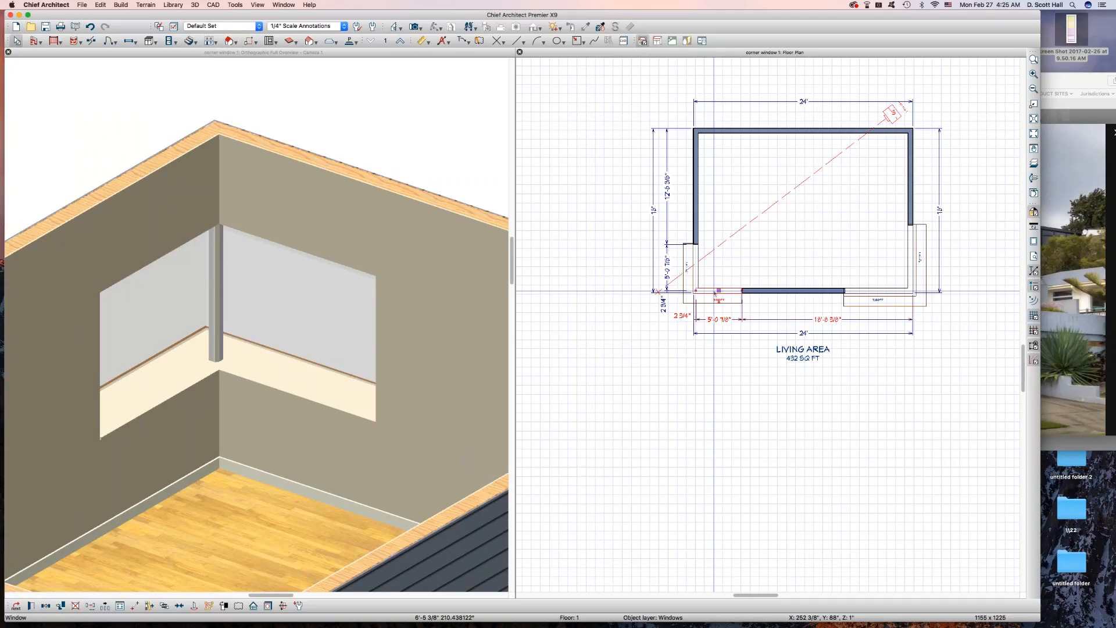
double_click(714, 293)
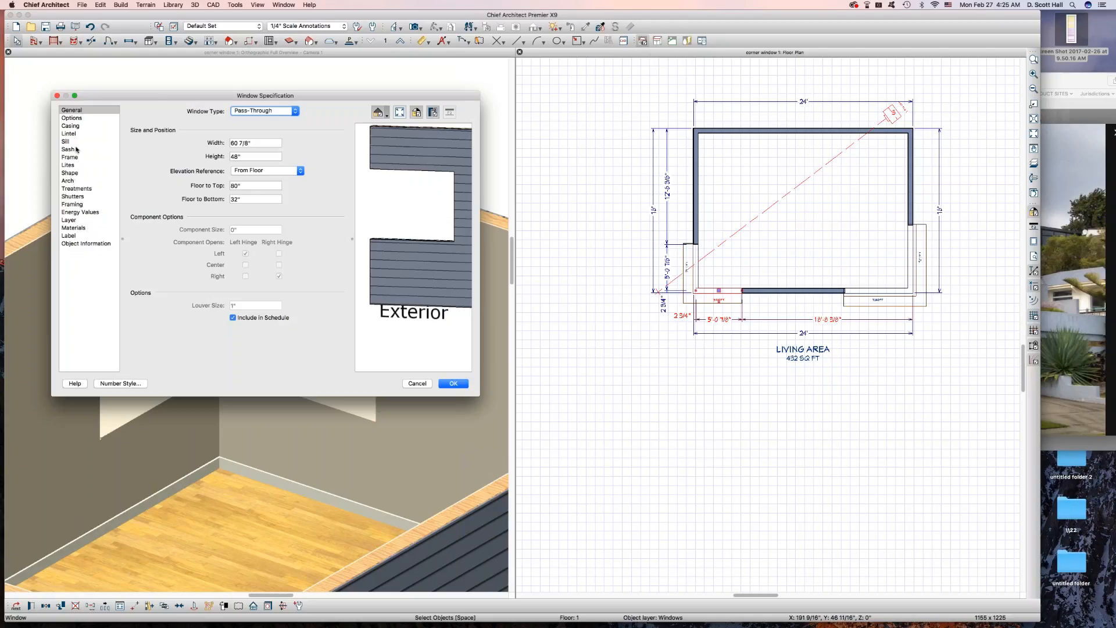
click(71, 164)
click(71, 158)
click(210, 216)
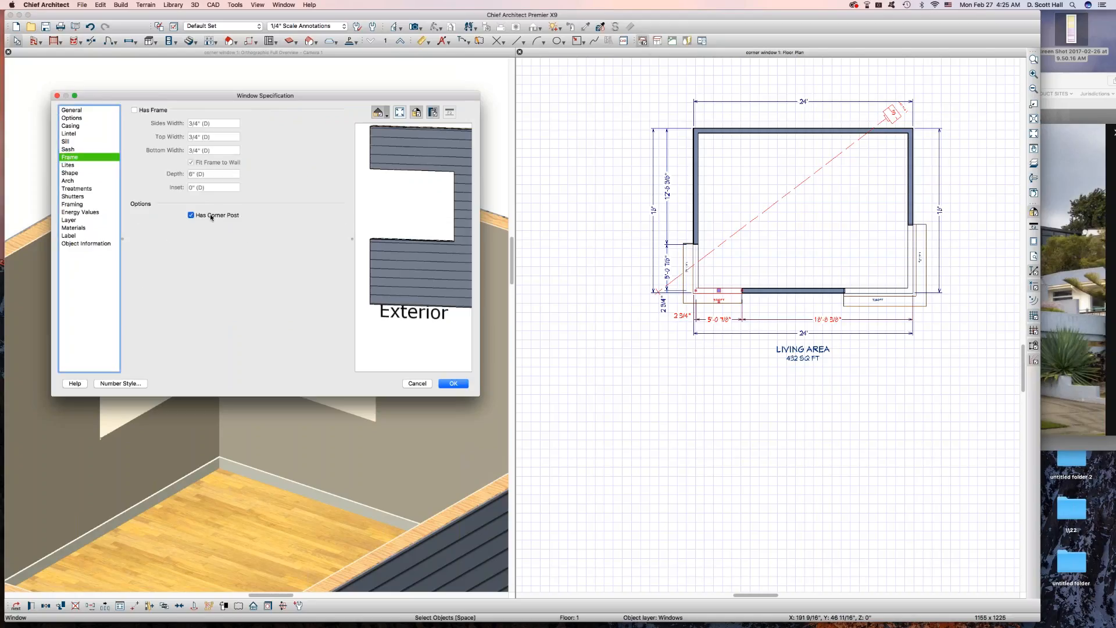
key(Return)
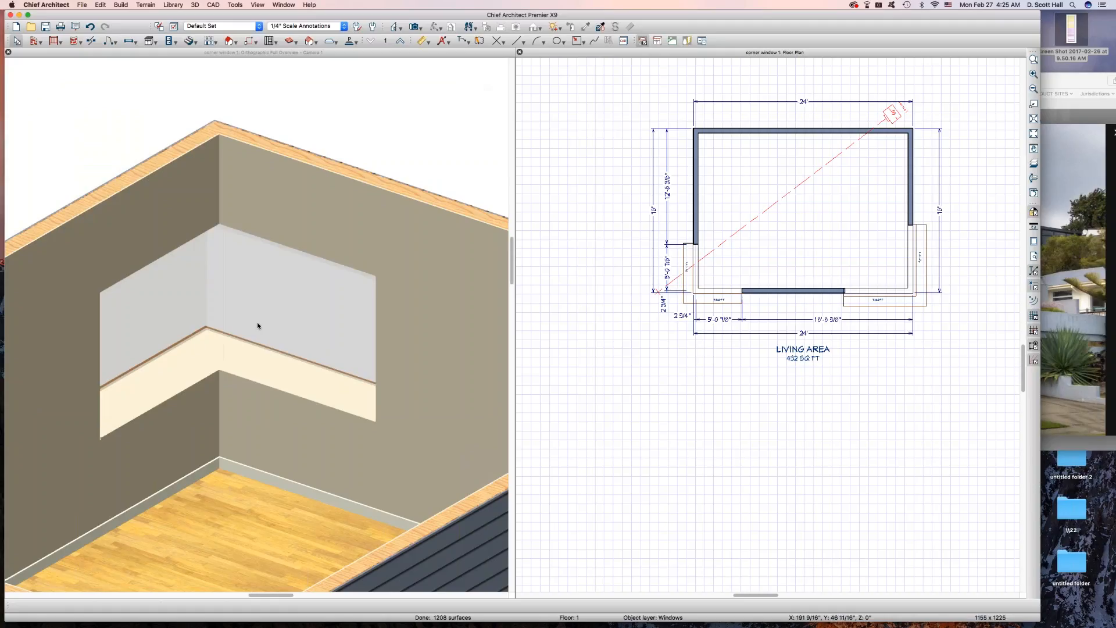
scroll(258, 326, down, 5)
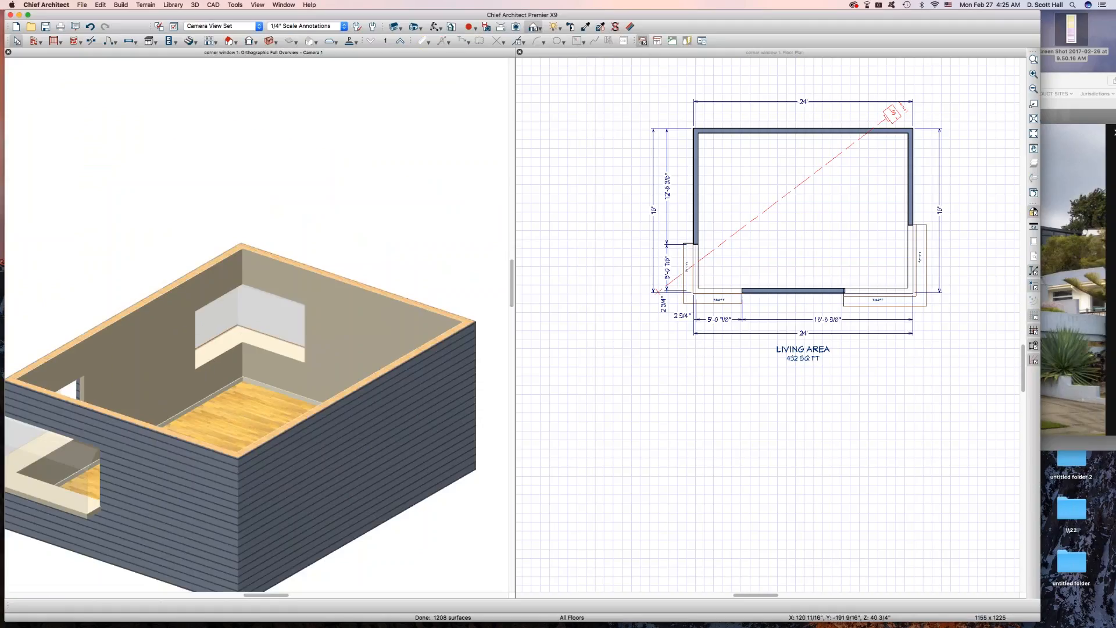